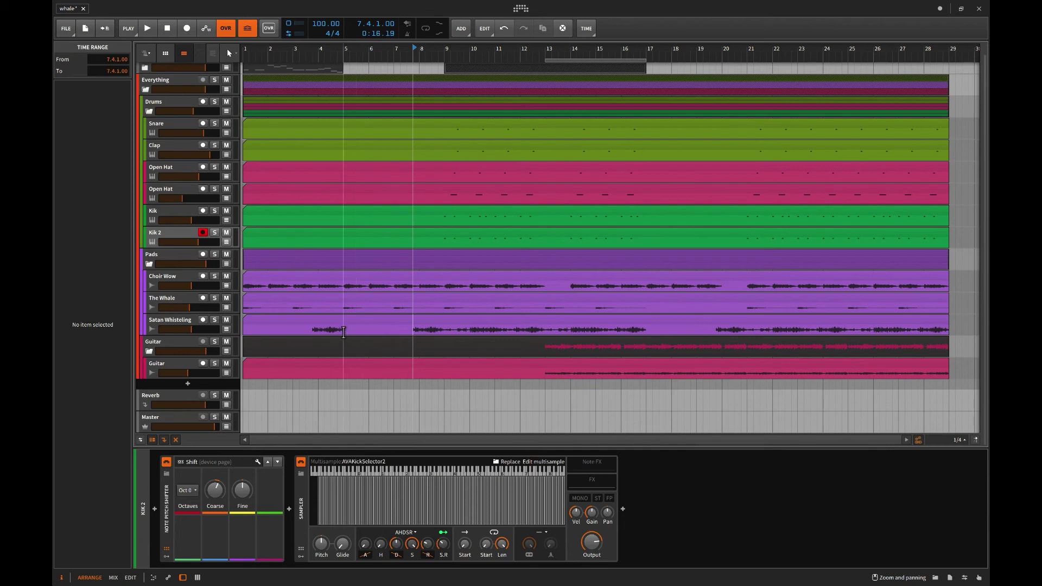
Hide the inspector beside the arrangement, with the play start placed at 7.4.1 on the Satan Whisteling track.
left_click(343, 330)
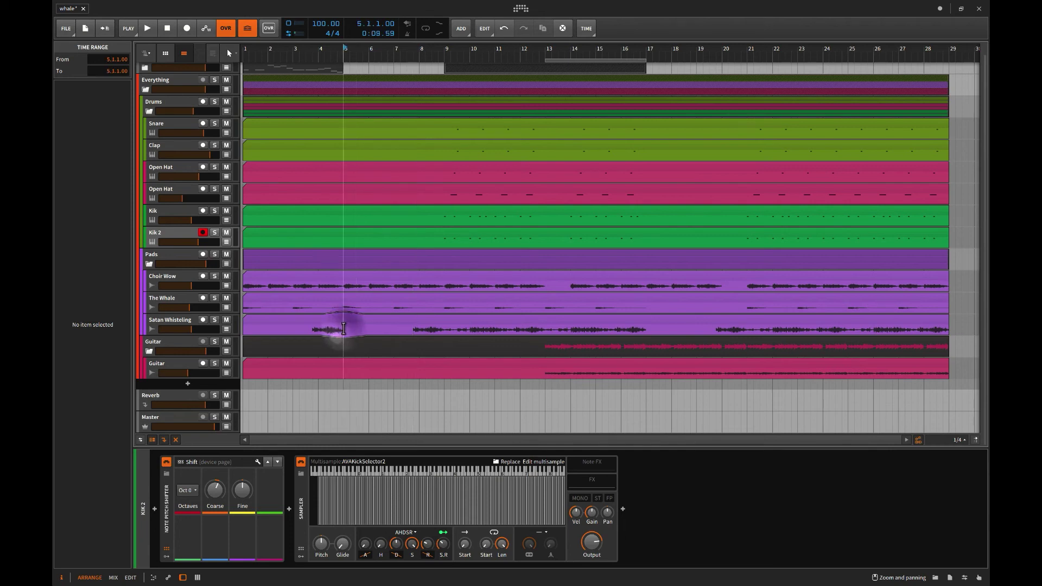
left_click(413, 329)
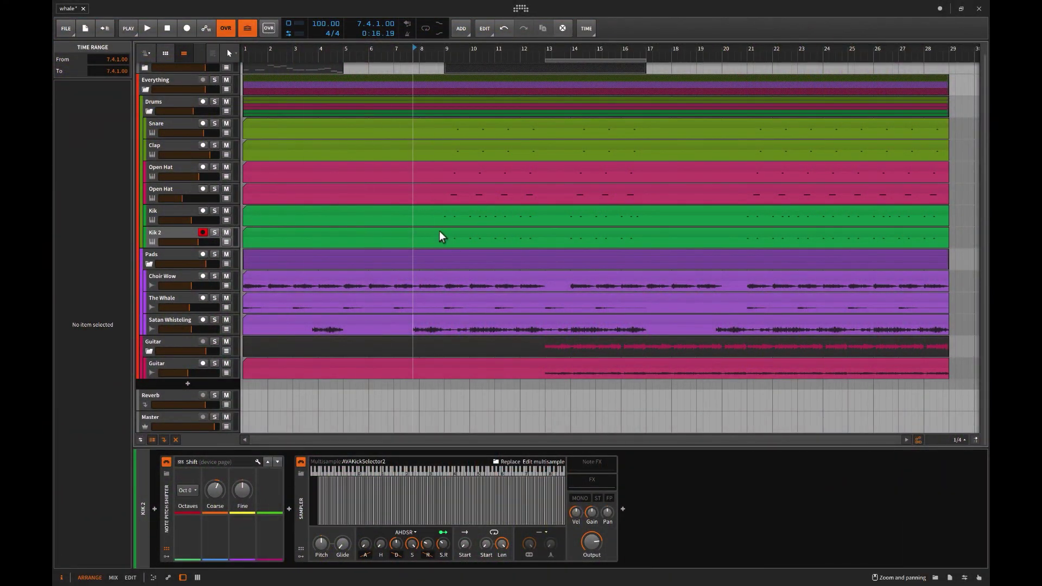
key("i")
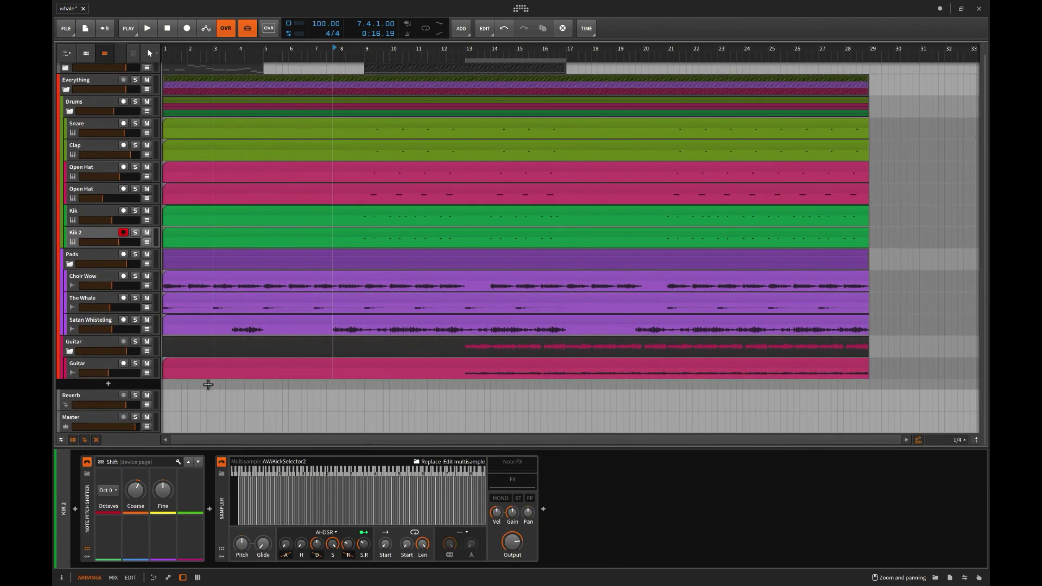
left_click(187, 387)
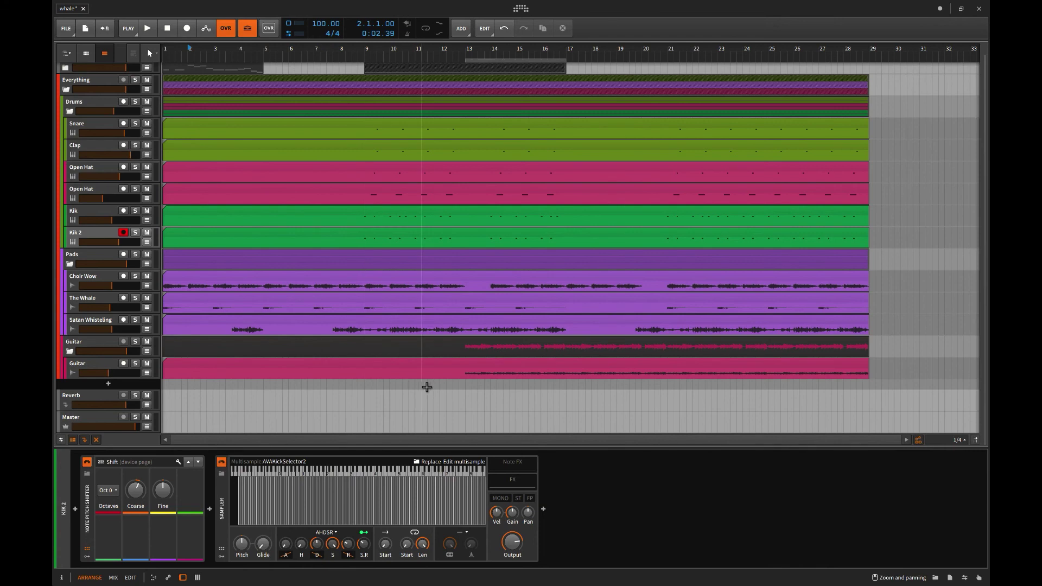
left_click(464, 385)
left_click(349, 327)
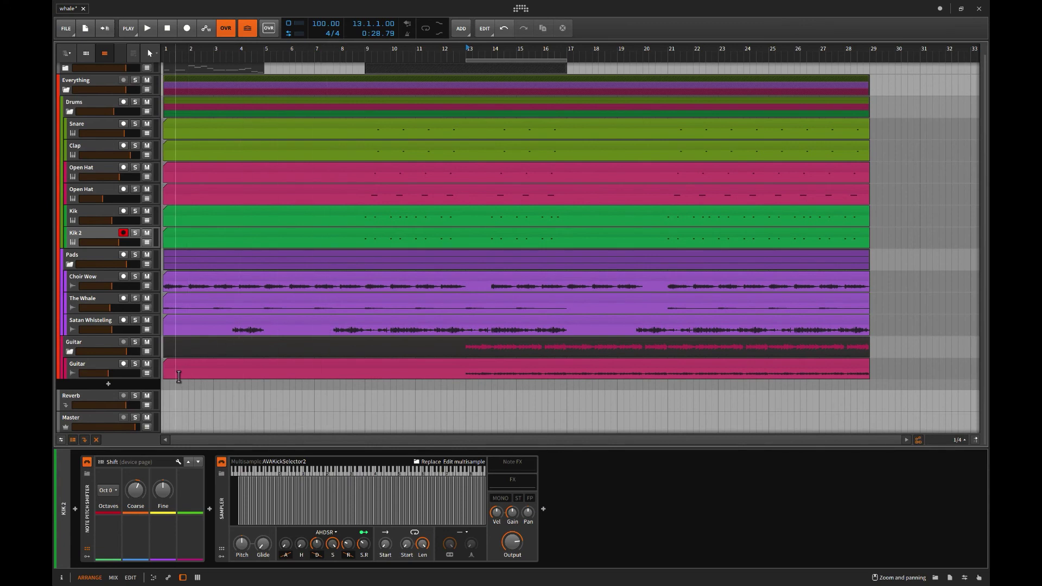
Play the arrangement from bar 1 and briefly solo the Satan Whisteling track during playback.
left_click(165, 386)
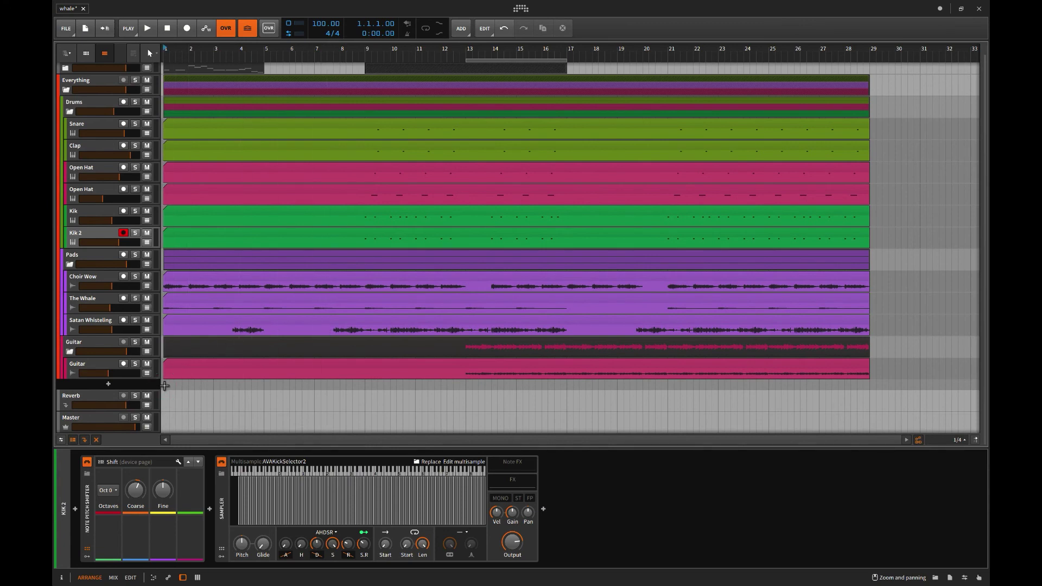
key("space")
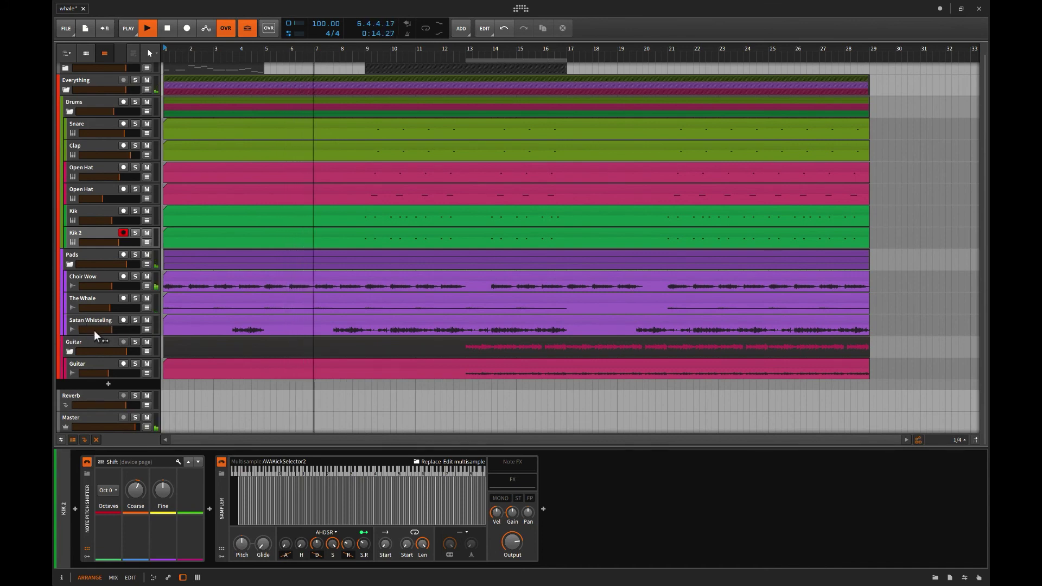
left_click(135, 320)
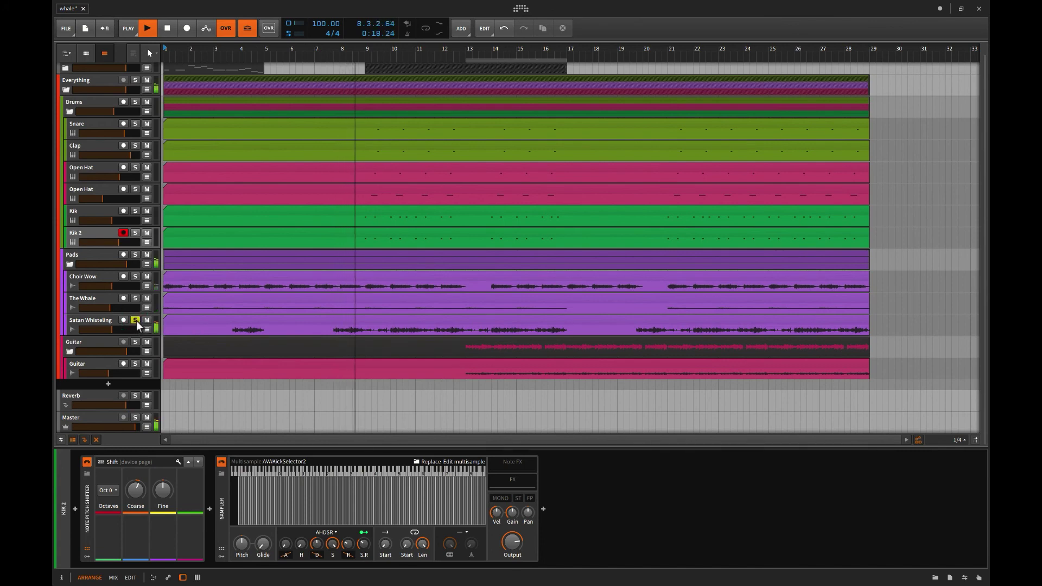
left_click(136, 320)
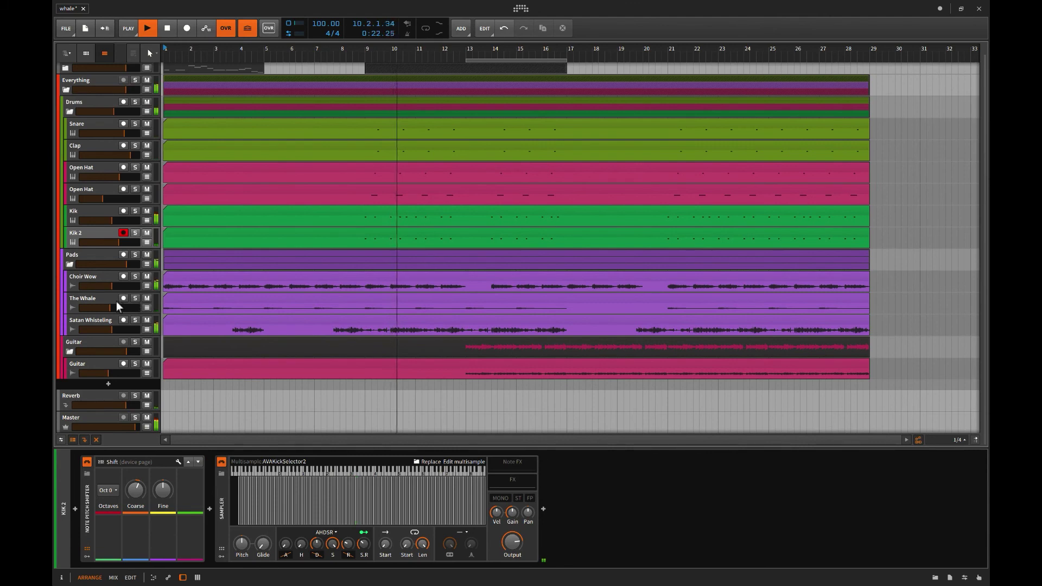
key("space")
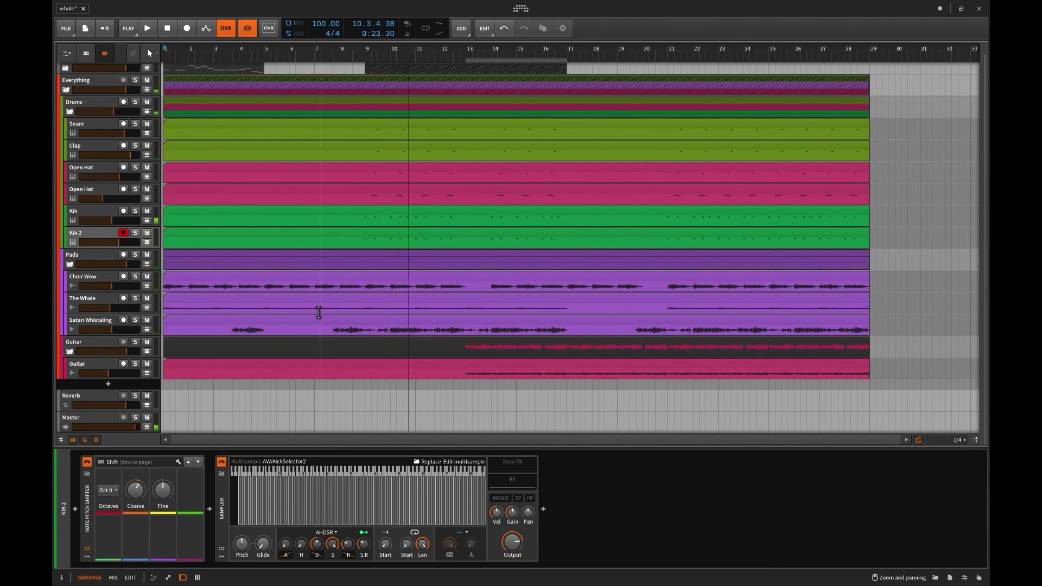
Audition The Whale track soloed over the time range from bar 7 to bar 8.
left_click_drag(315, 305, 340, 310)
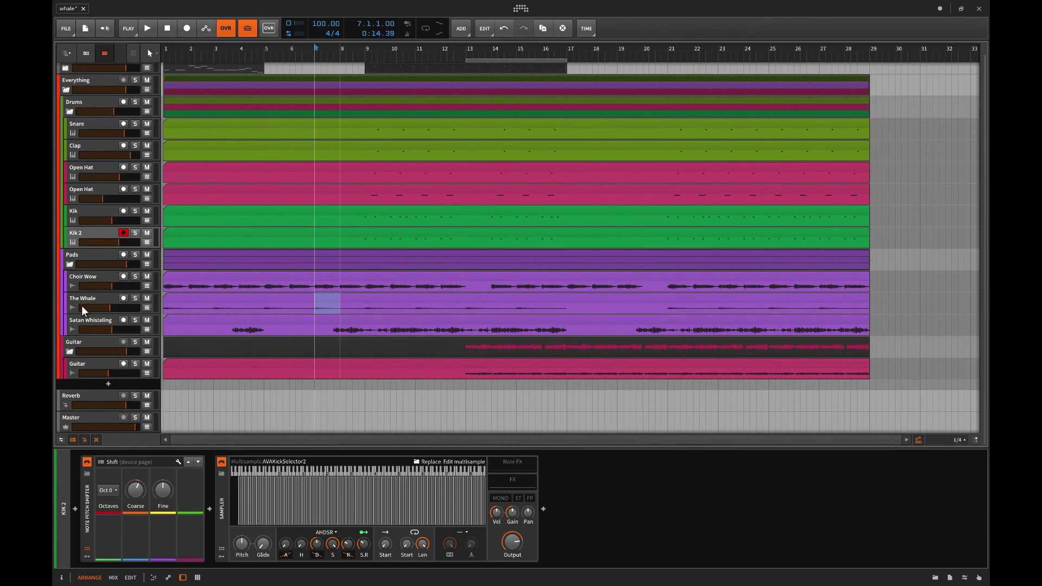
left_click(136, 298)
key("space")
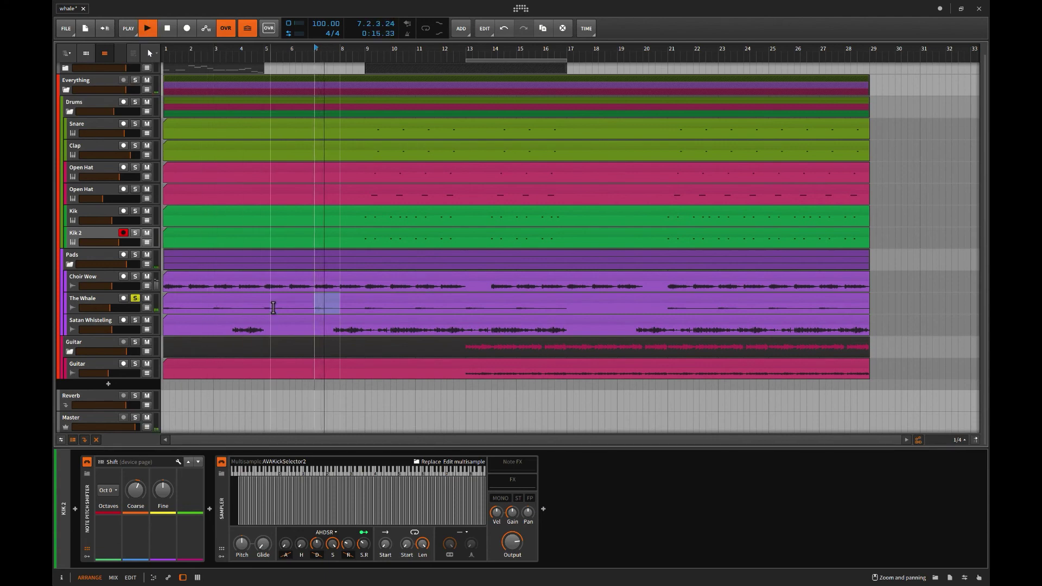
key("space")
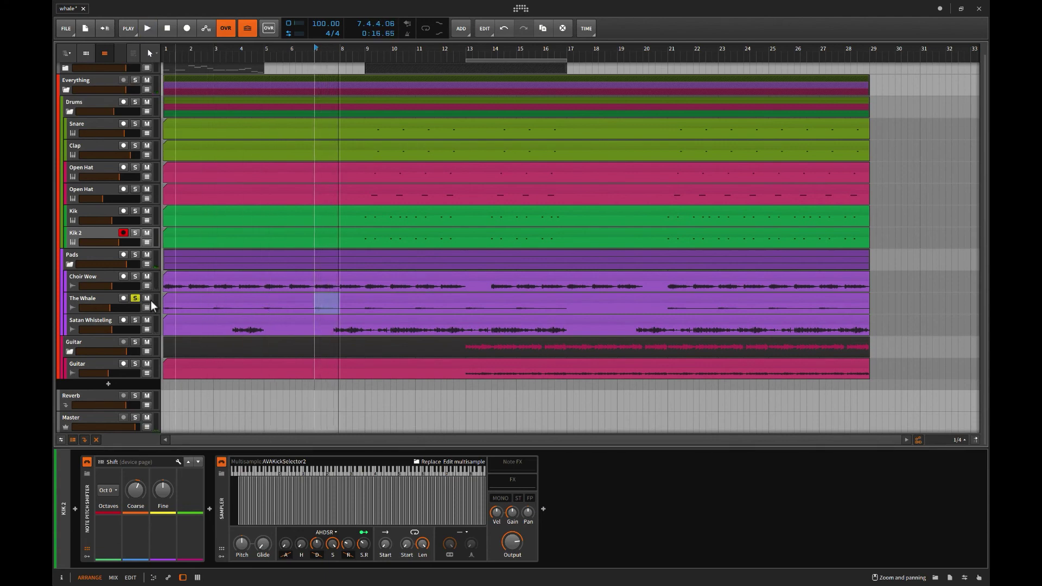
left_click(135, 299)
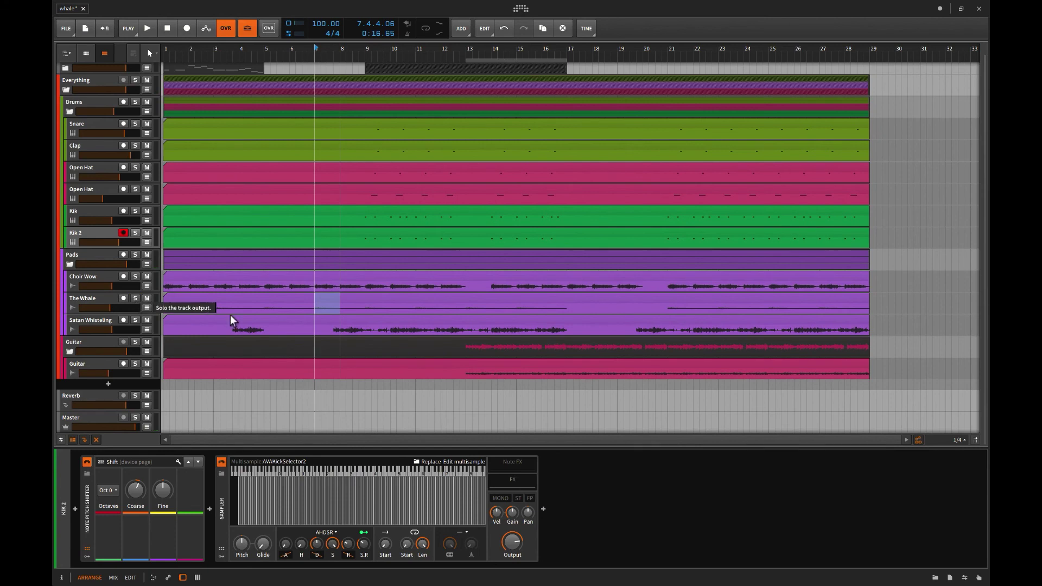
Play the full mix from 7.4.1, where the long Satan Whisteling phrase begins, until about bar 16.
left_click(301, 301)
left_click(333, 325)
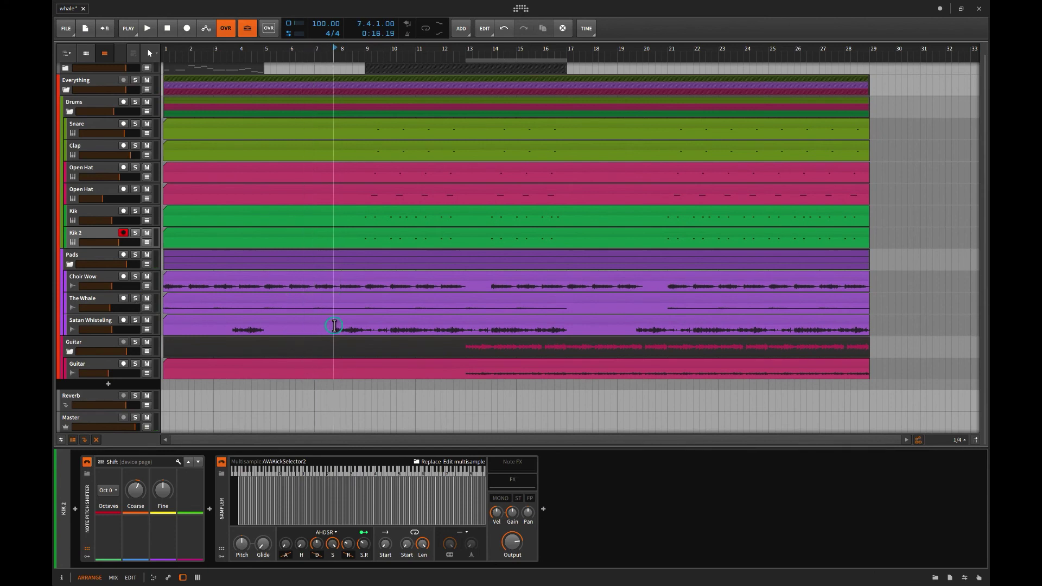
key("space")
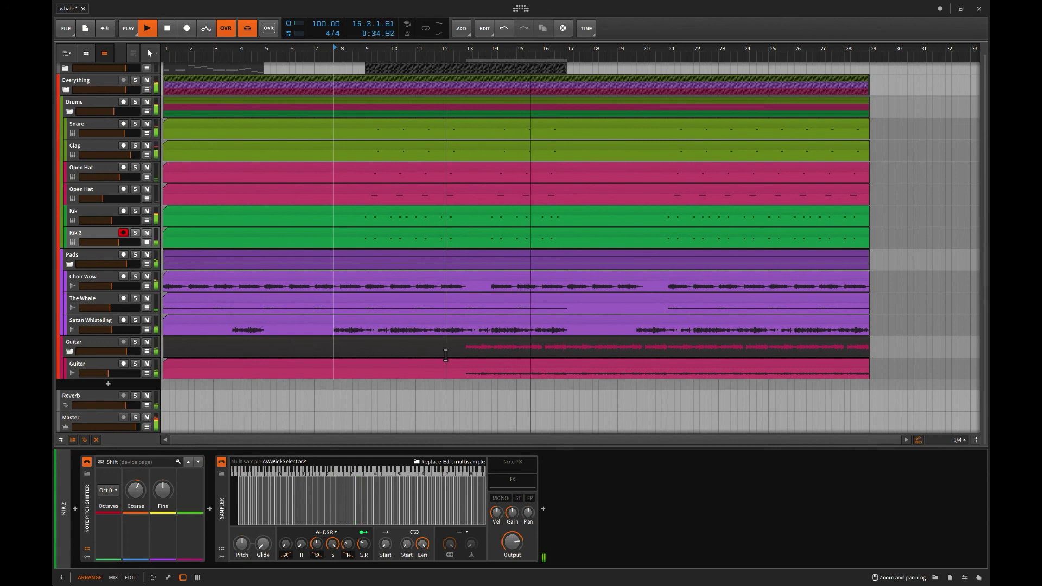
key("space")
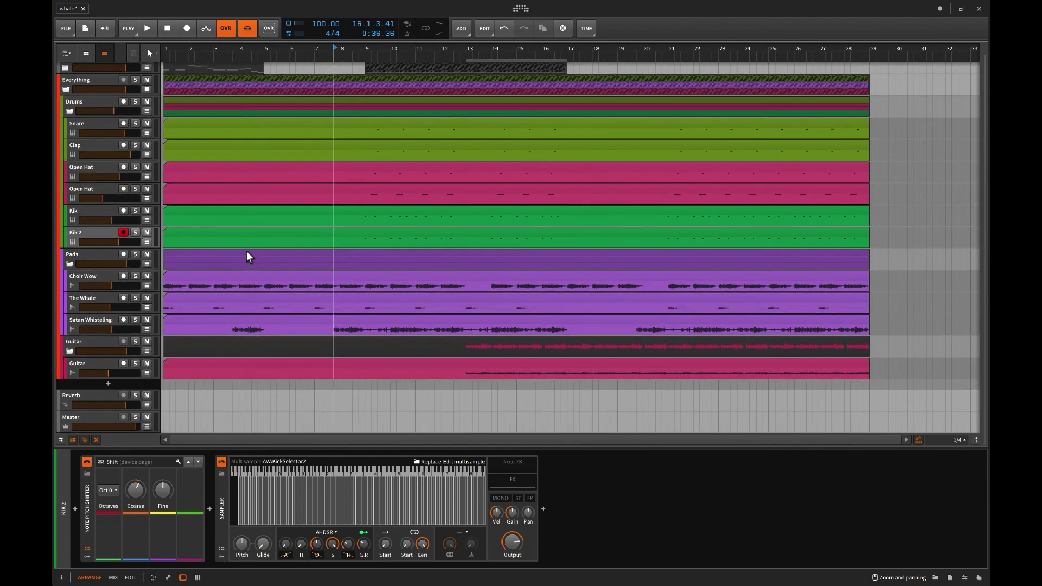
Add a new instrument track directly below the Kik 2 track in the Drums group.
scroll(246, 251, "up", 1)
scroll(246, 251, "down", 1)
left_click(97, 232)
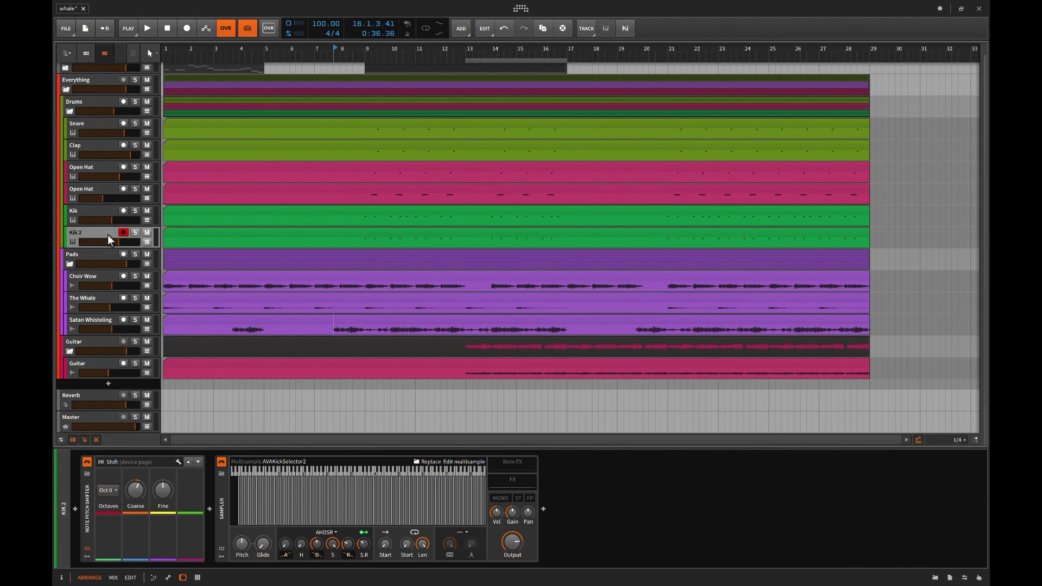
key("ctrl+t")
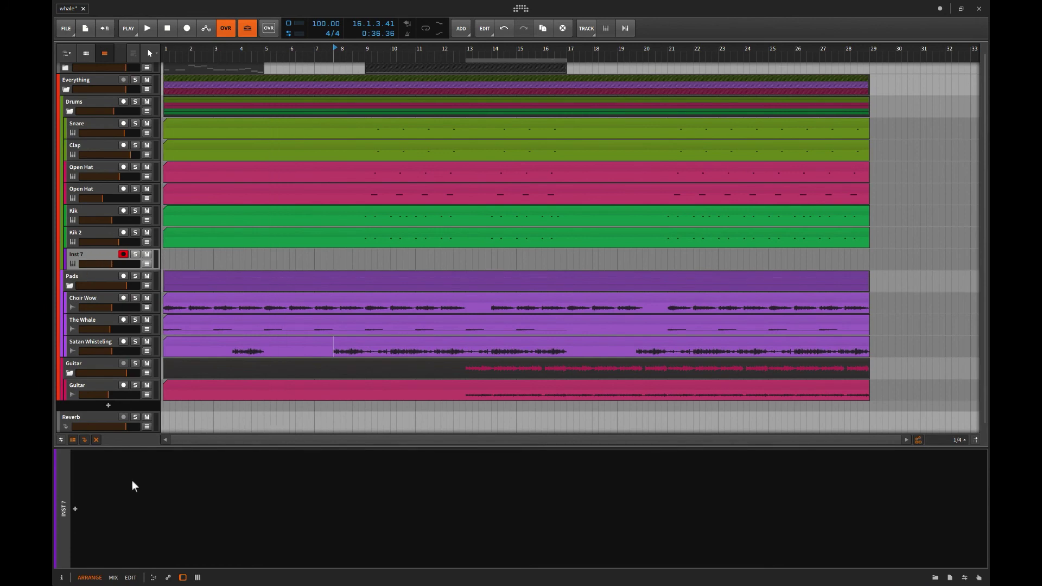
Search the presets for "ava" and load AVA Moving Snares onto the new instrument track.
left_click(76, 508)
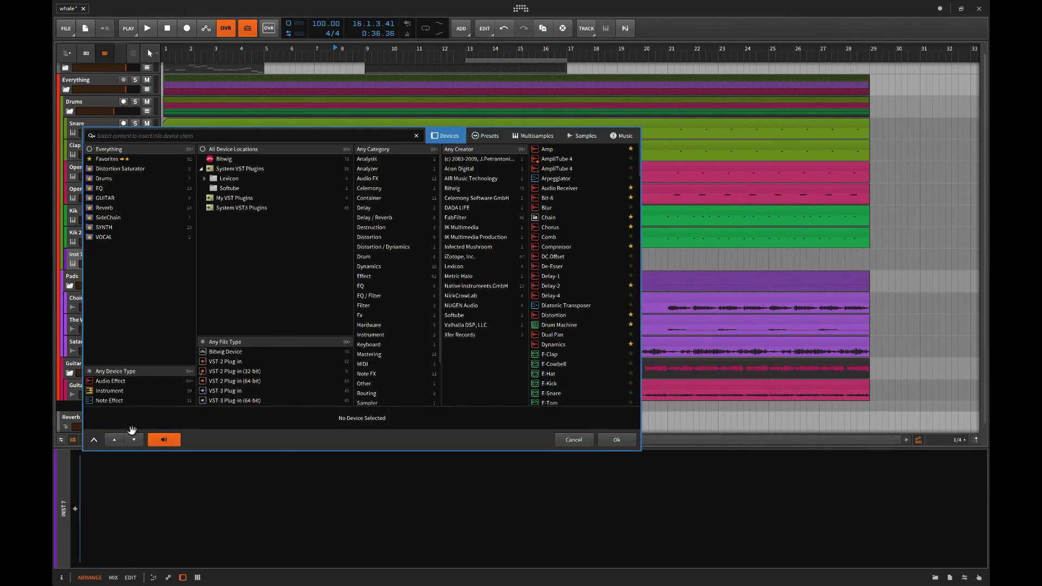
left_click(218, 159)
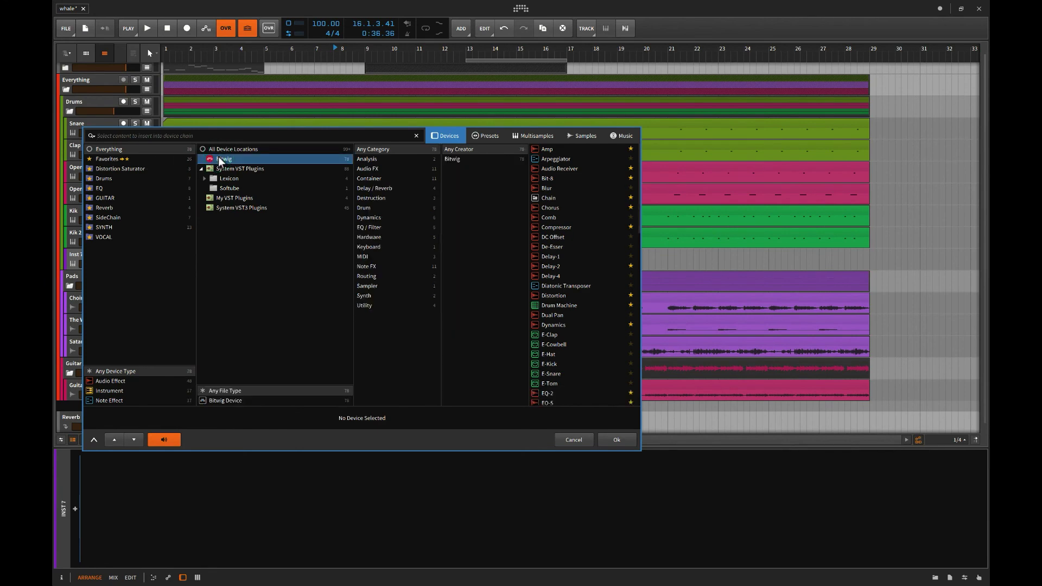
left_click(283, 150)
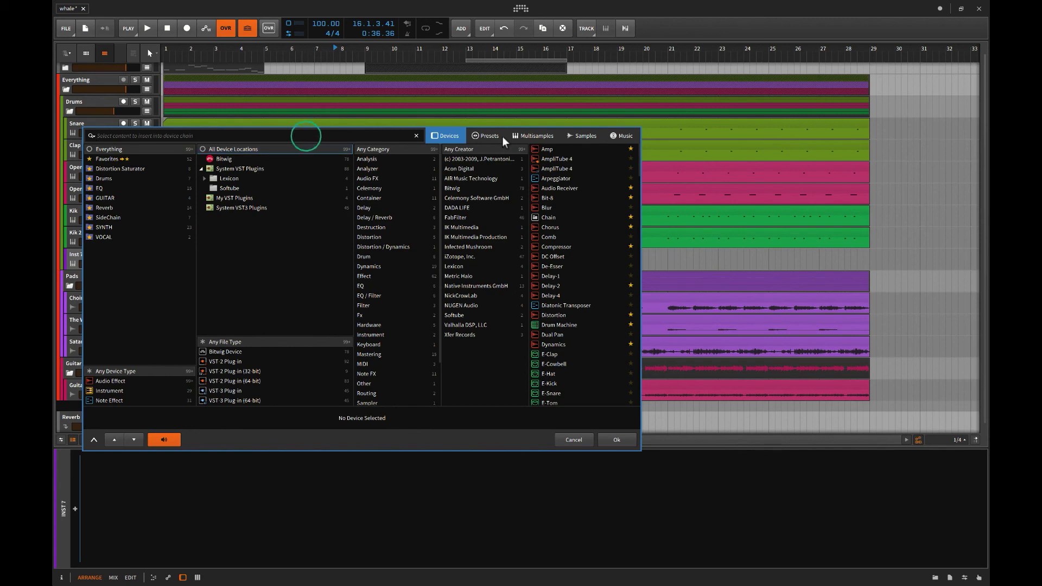
left_click(485, 135)
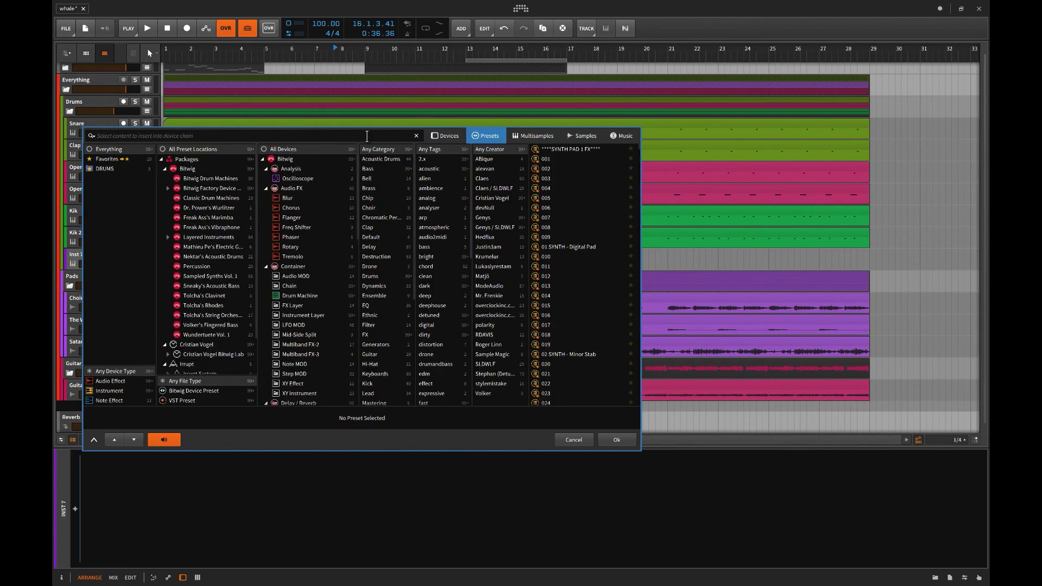
type("ava")
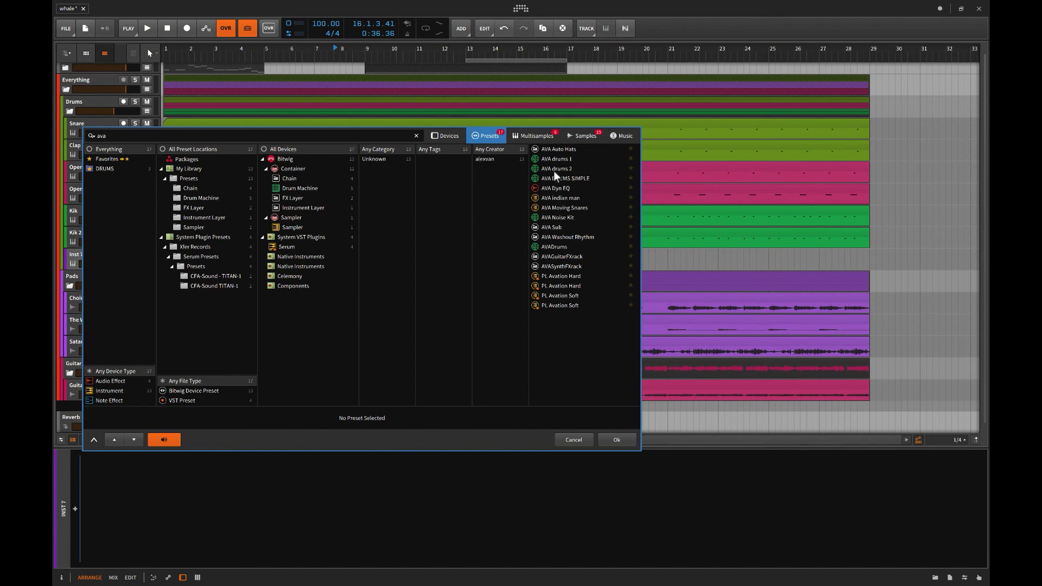
left_click(554, 207)
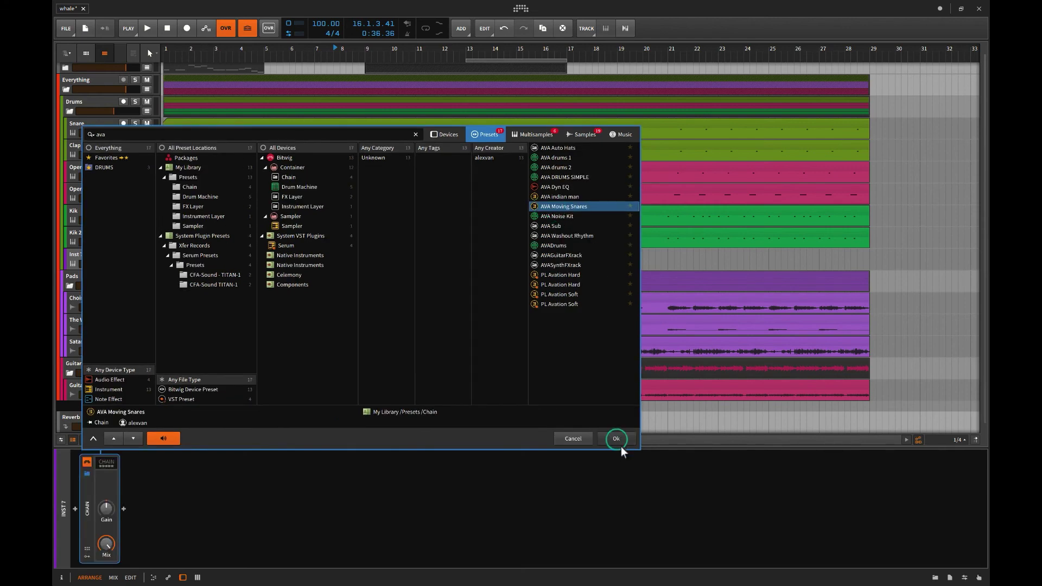
left_click(617, 440)
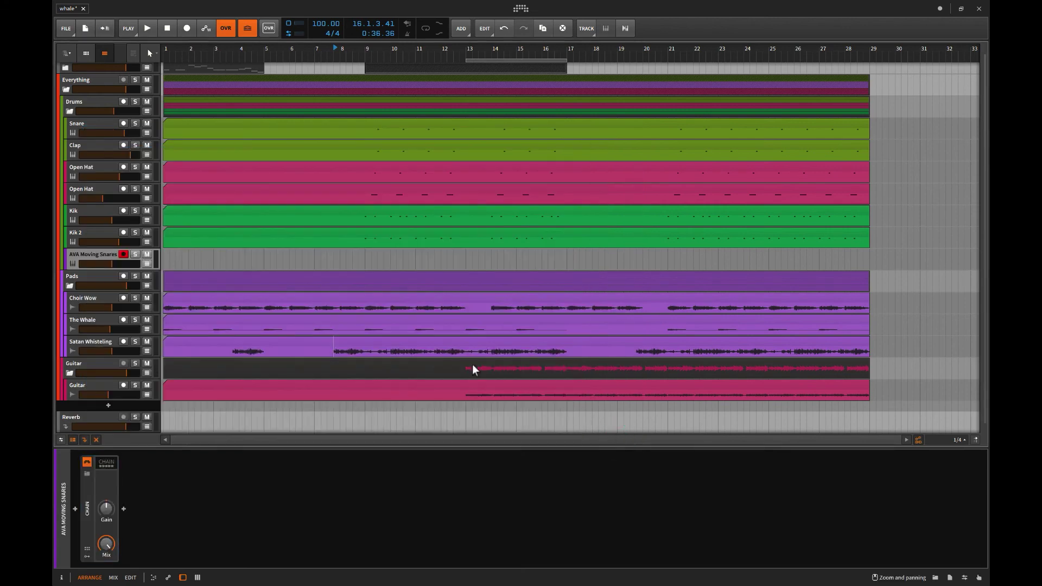
Create an empty clip on the AVA Moving Snares track spanning bars 9 to 17.
left_click(362, 255)
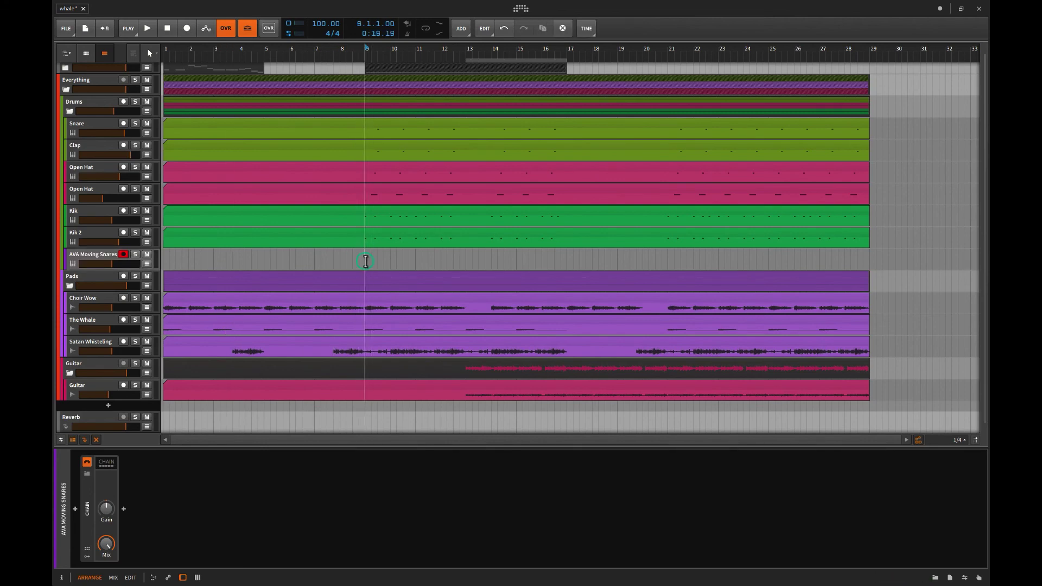
double_click(366, 257)
left_click_drag(388, 256, 566, 261)
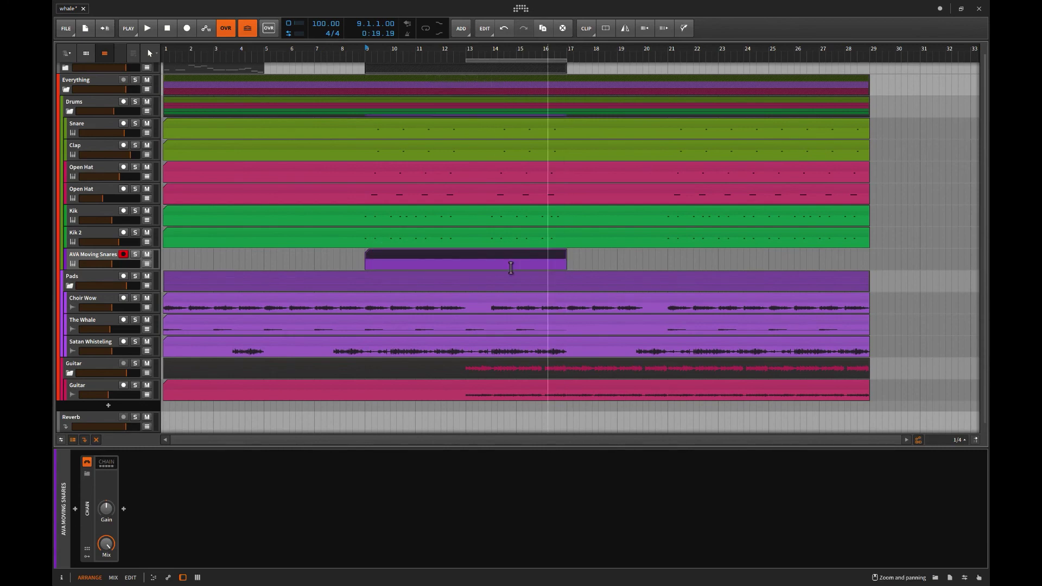
Open the new AVA Moving Snares clip in an enlarged note editor and draw one A1 note across all eight bars.
double_click(382, 255)
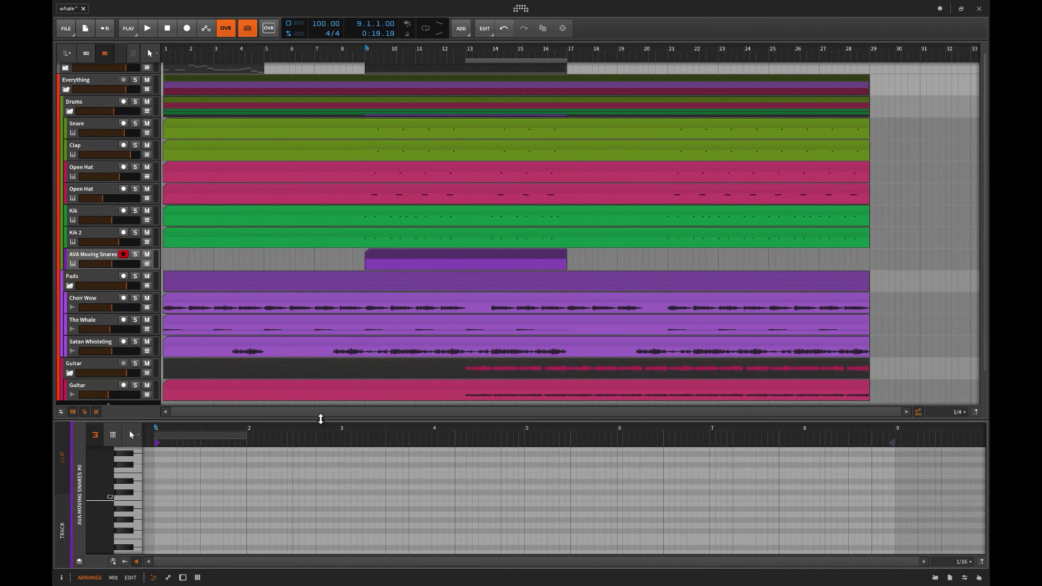
left_click_drag(327, 417, 327, 328)
scroll(314, 263, "down", 3)
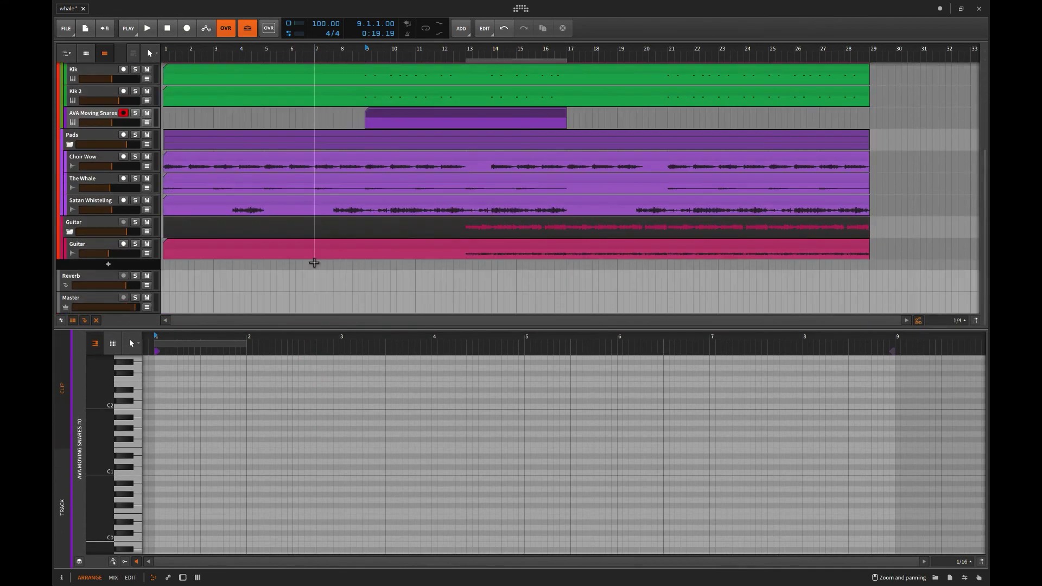
left_click(106, 116)
double_click(156, 423)
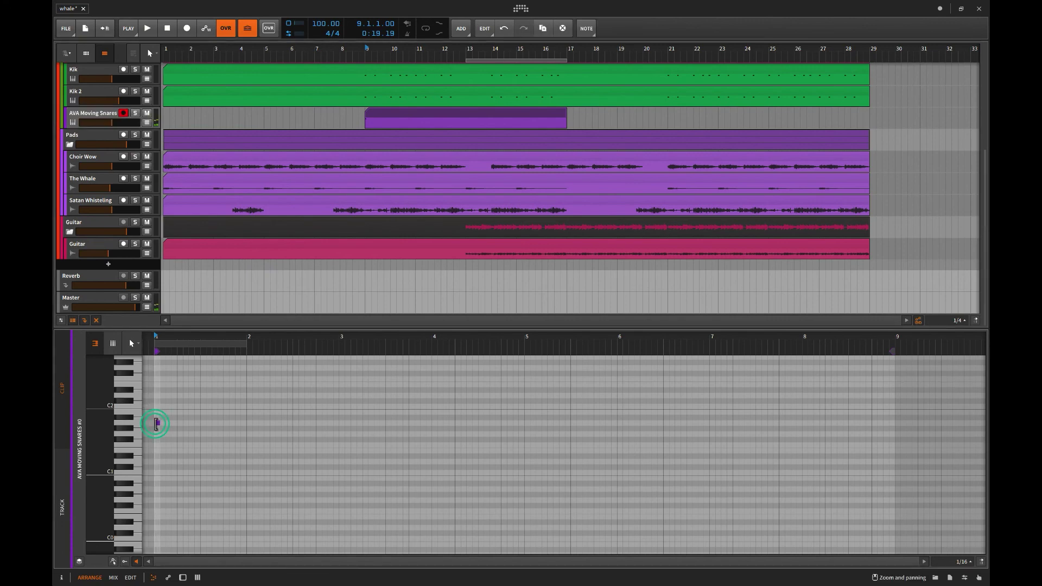
left_click_drag(158, 424, 894, 397)
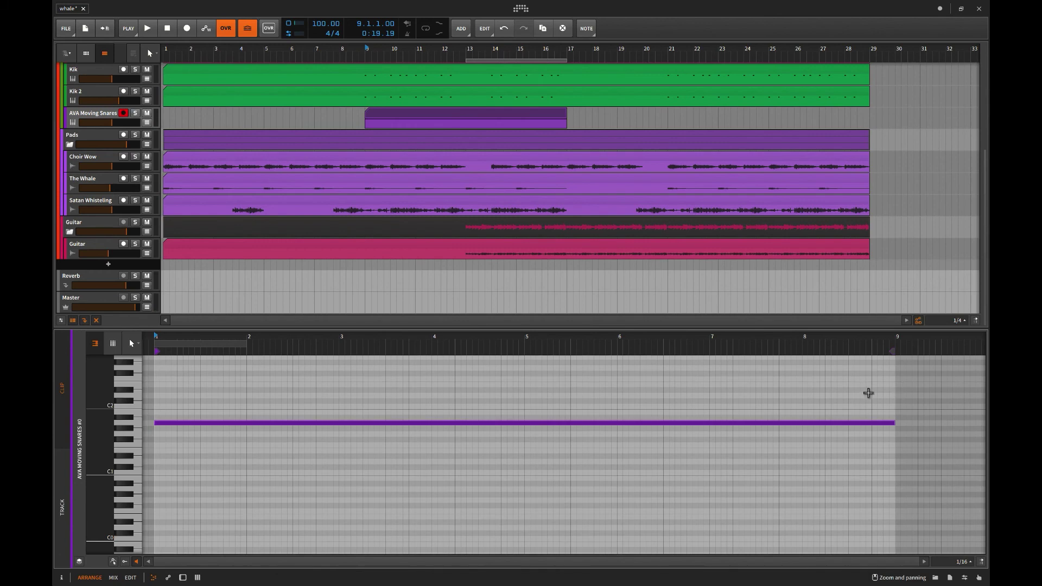
Expand the AVA Moving Snares chain to show its devices and play the arrangement from bar 9.
double_click(83, 117)
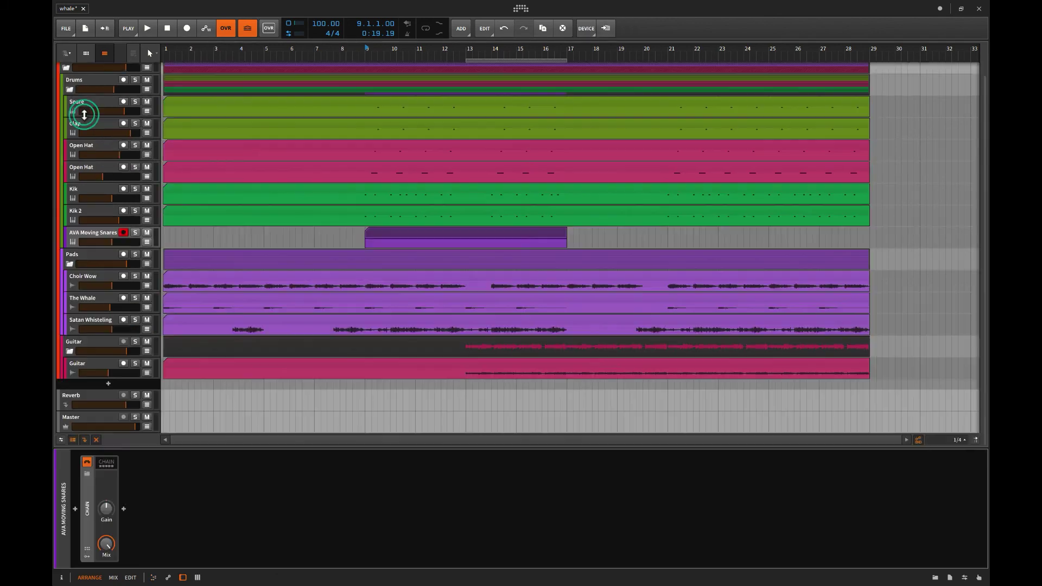
left_click(104, 464)
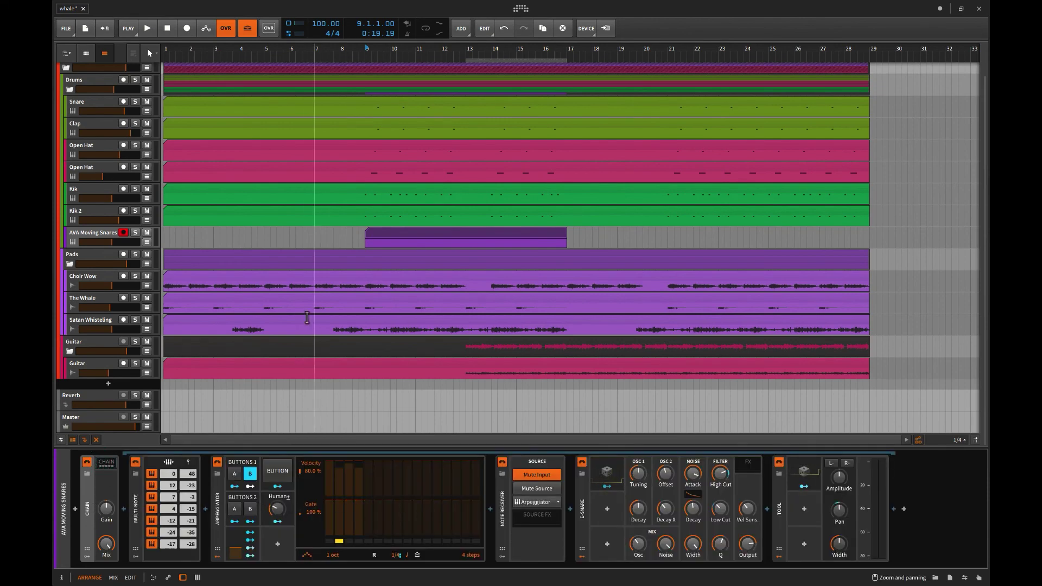
left_click(365, 232)
key("space")
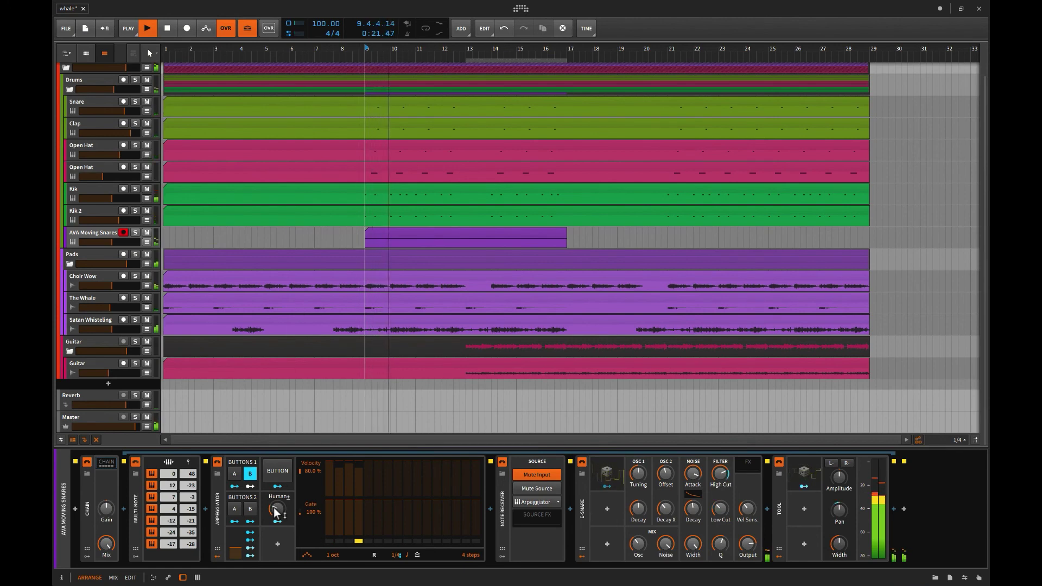
Try a different Human amount on the arpeggiator, raise the AVA Moving Snares track's volume, and stop playback.
left_click_drag(276, 508, 275, 486)
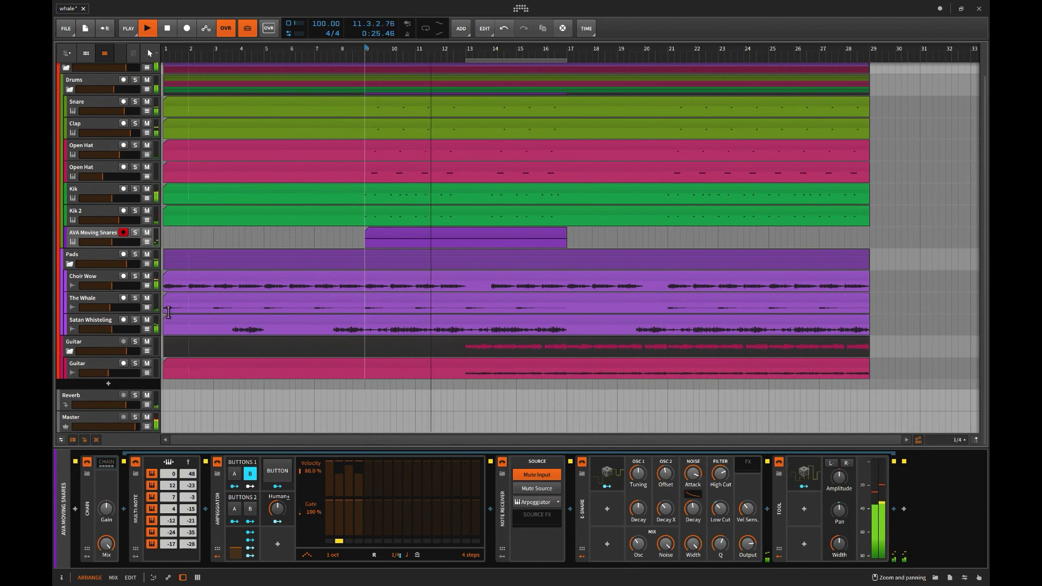
left_click_drag(112, 243, 122, 242)
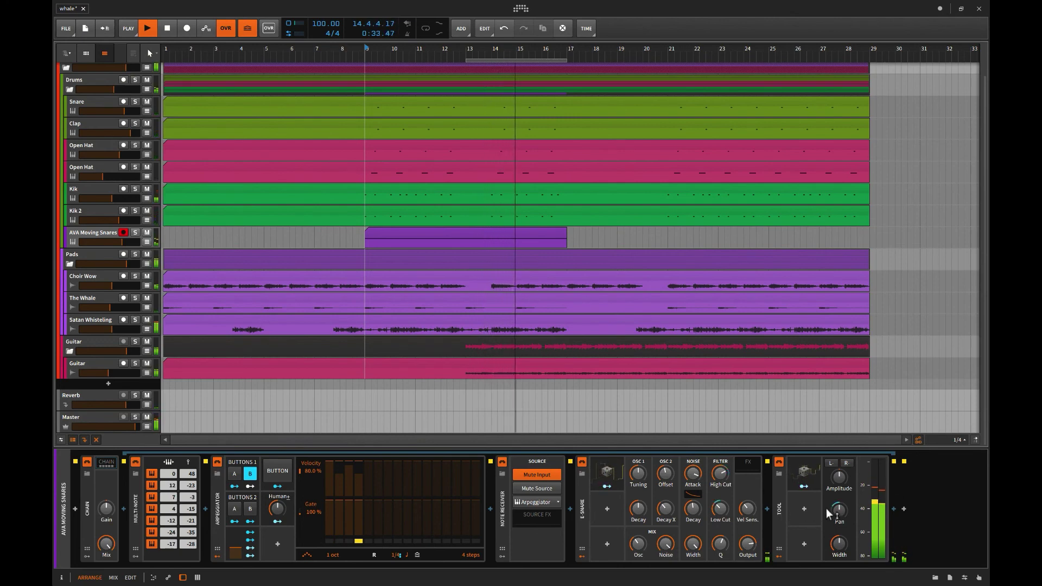
key("space")
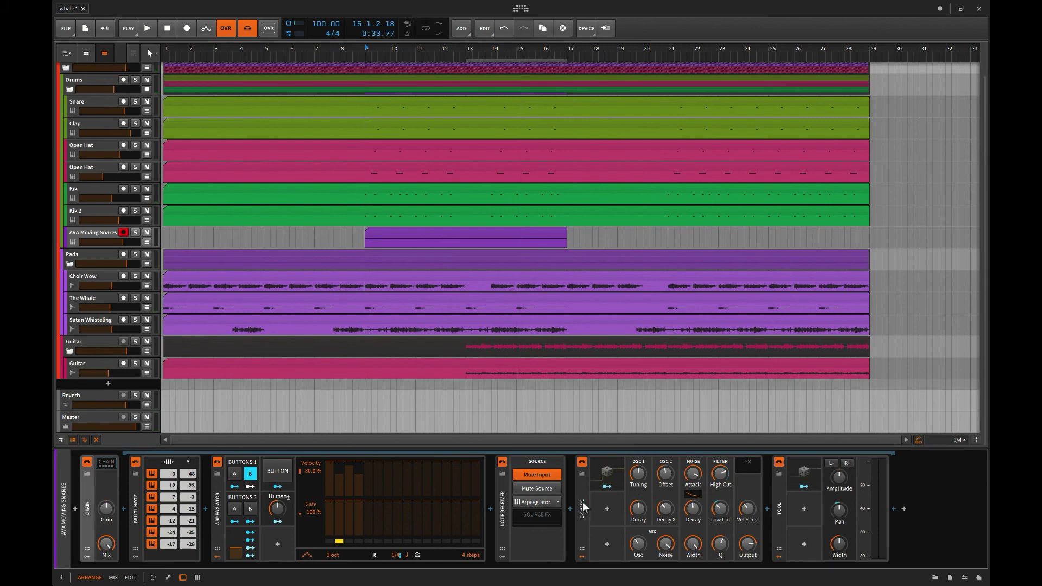
Examine the random modulators on the E-Snare and Tool devices and the parameters they control.
left_click(580, 503)
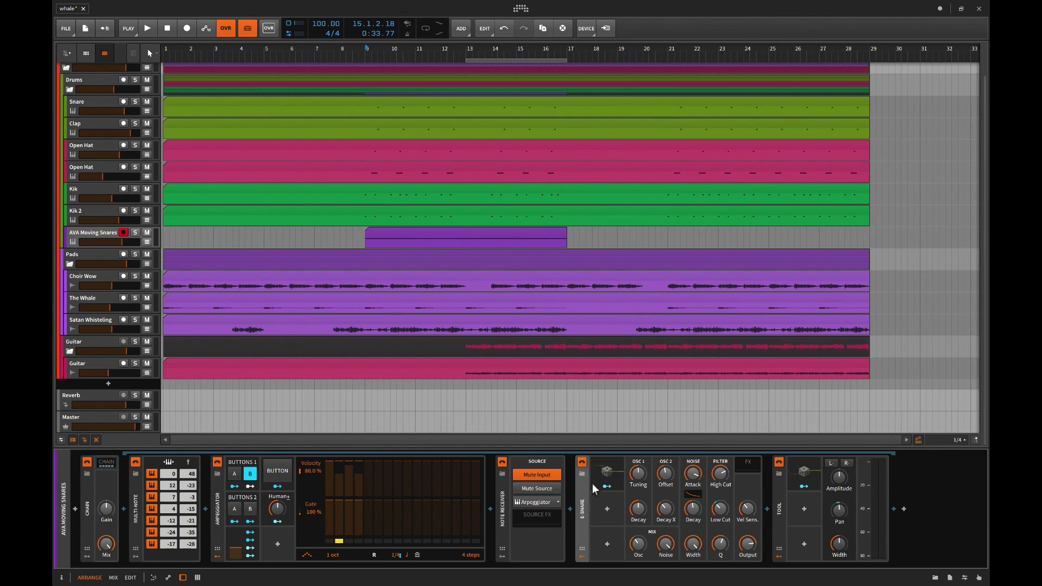
left_click(614, 474)
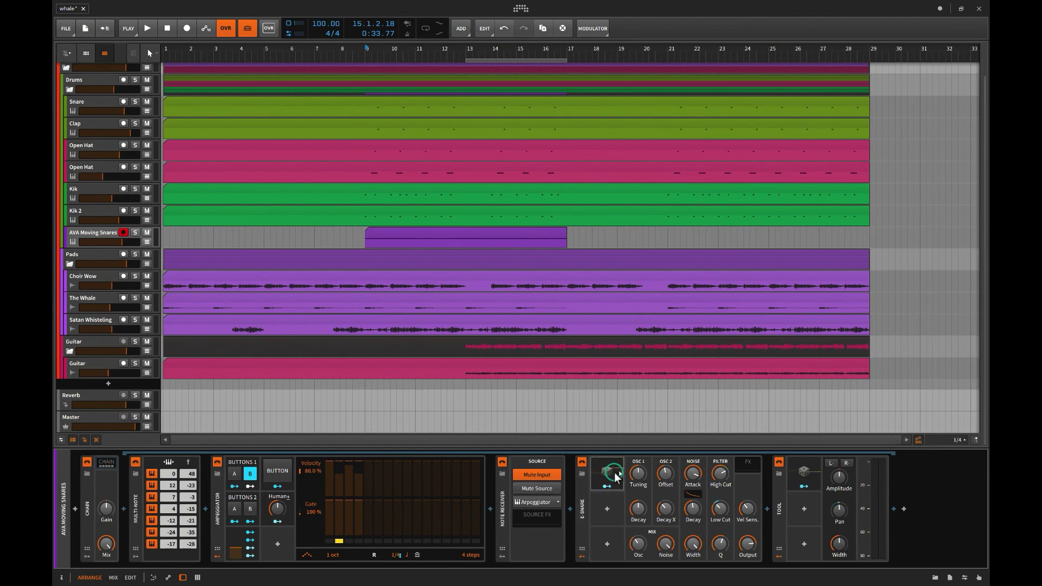
left_click(608, 474)
left_click(804, 486)
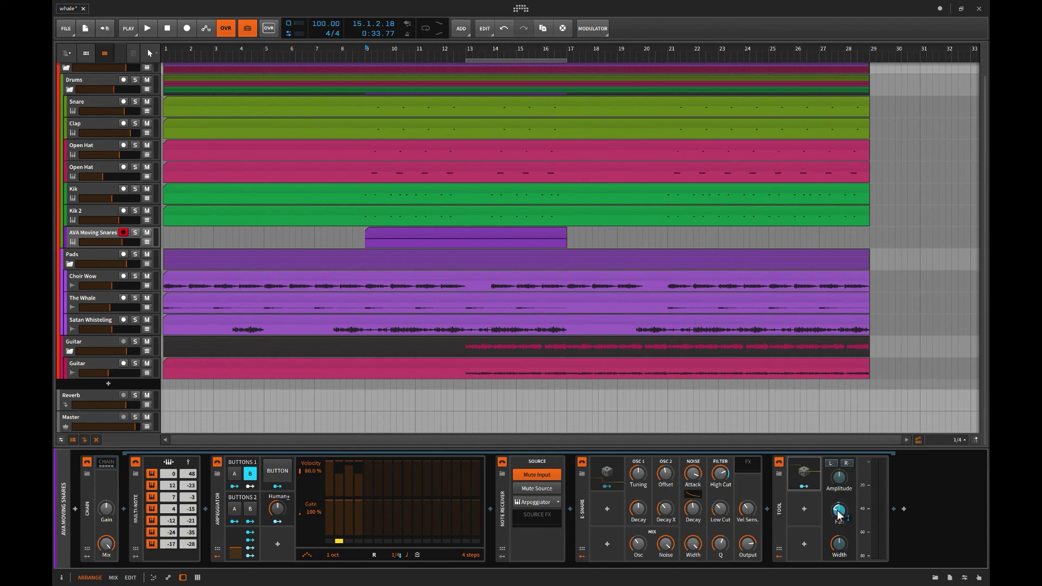
left_click(806, 485)
Play the soloed AVA Moving Snares track, raise its volume slightly, and try the arpeggiator's button modulator on and off.
key("space")
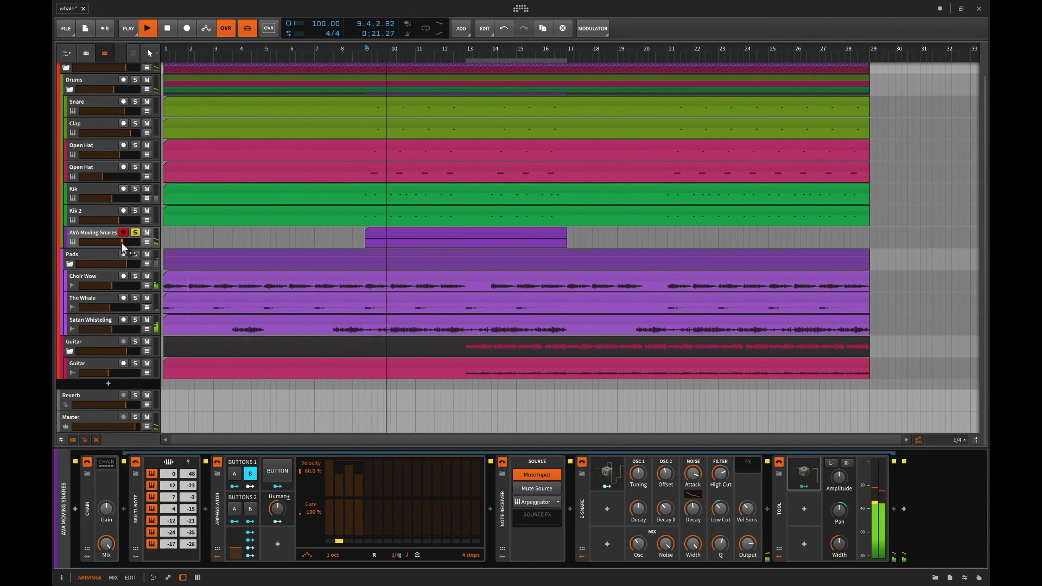
left_click_drag(122, 242, 125, 242)
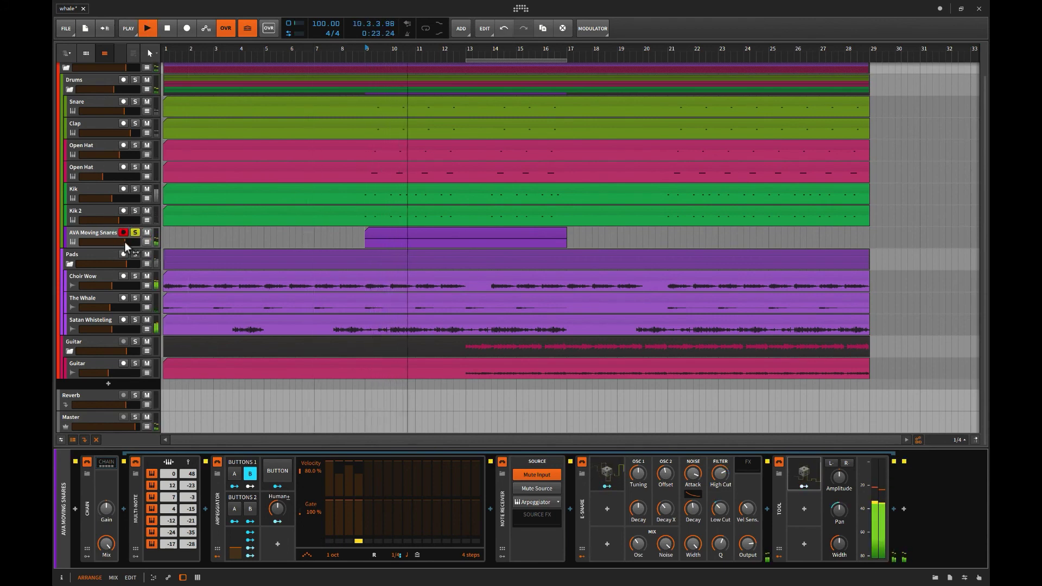
left_click(277, 470)
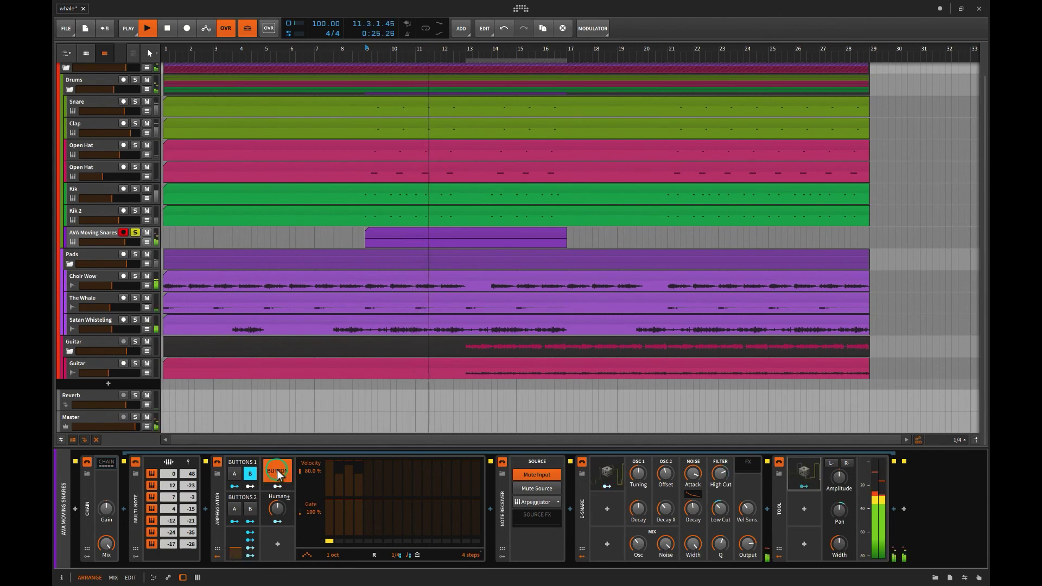
left_click(277, 470)
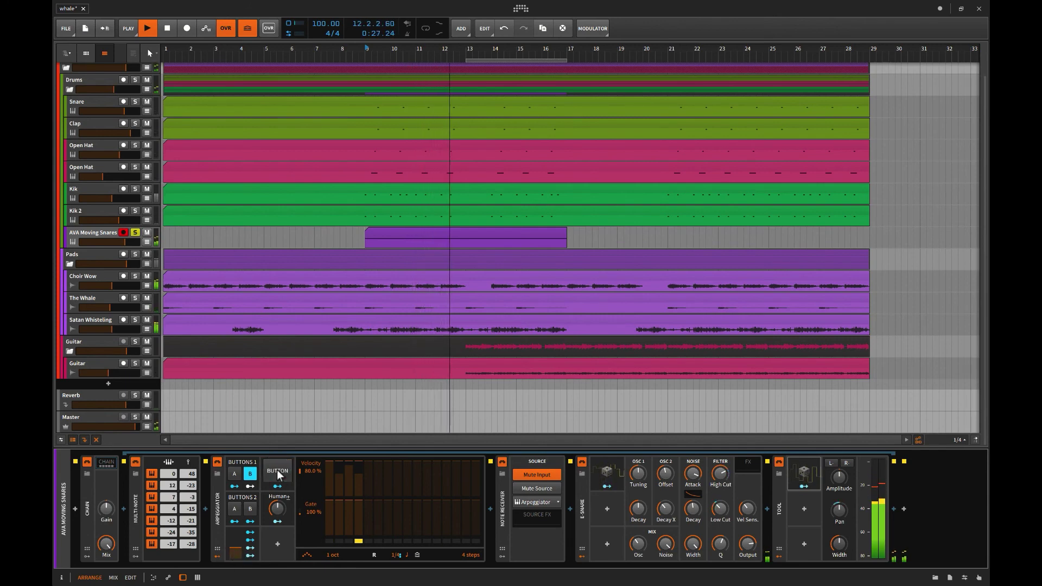
key("space")
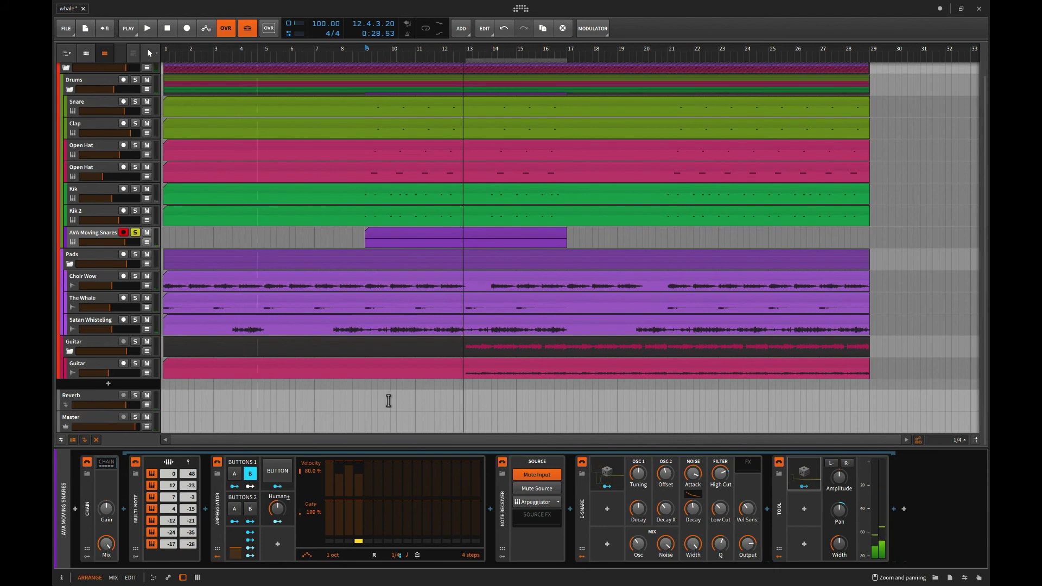
Duplicate the AVA Moving Snares track and solo the copy alongside the original.
left_click(370, 260)
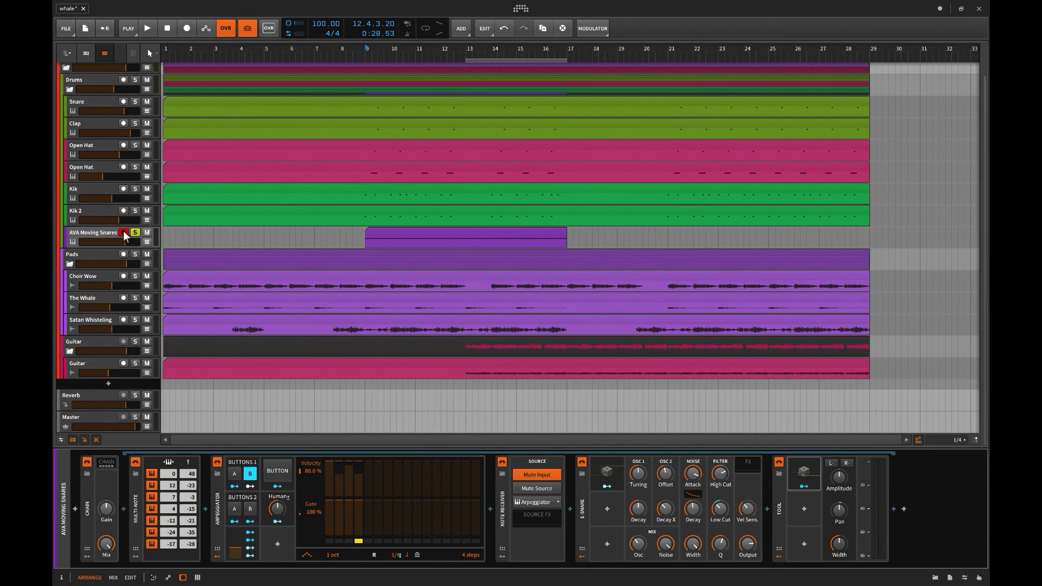
left_click(100, 233)
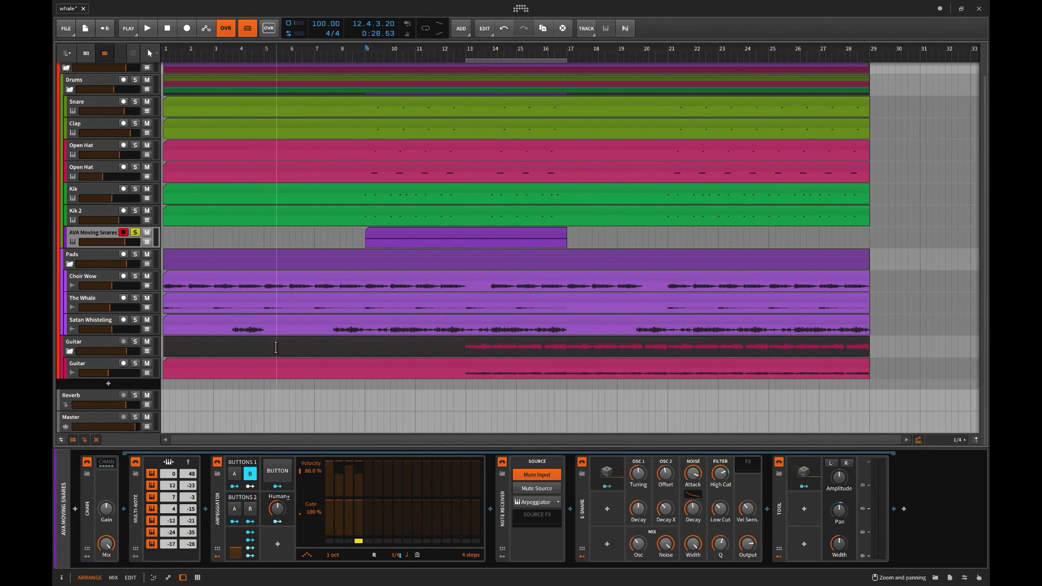
key("ctrl+d")
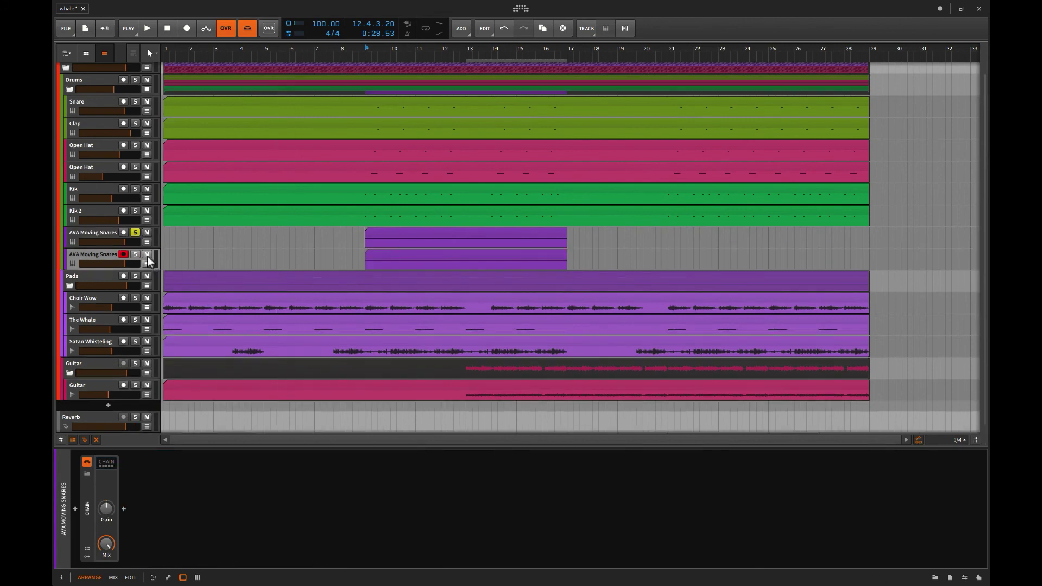
left_click(134, 253)
left_click(135, 236)
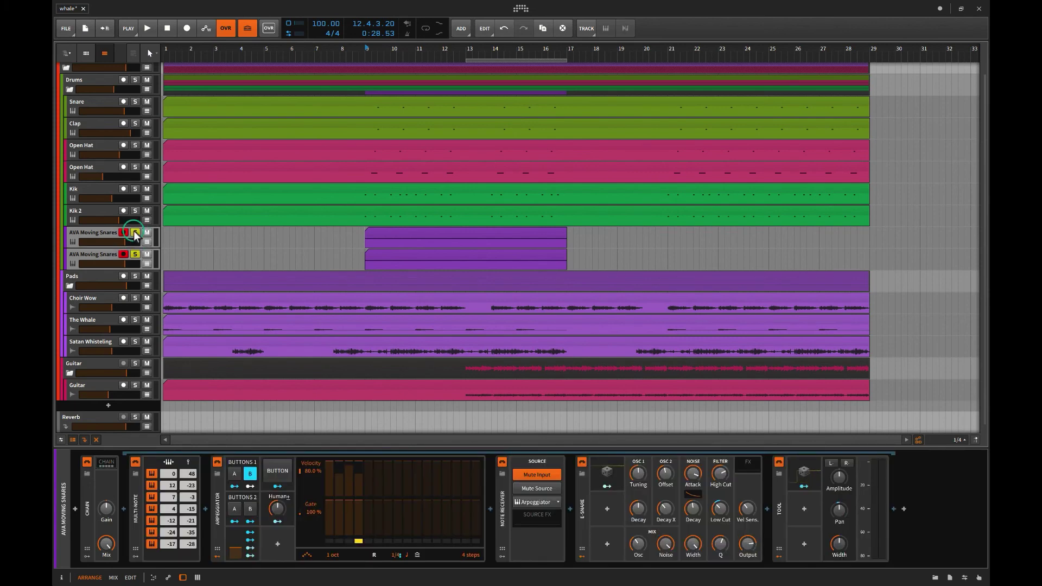
left_click(133, 230)
left_click(109, 255)
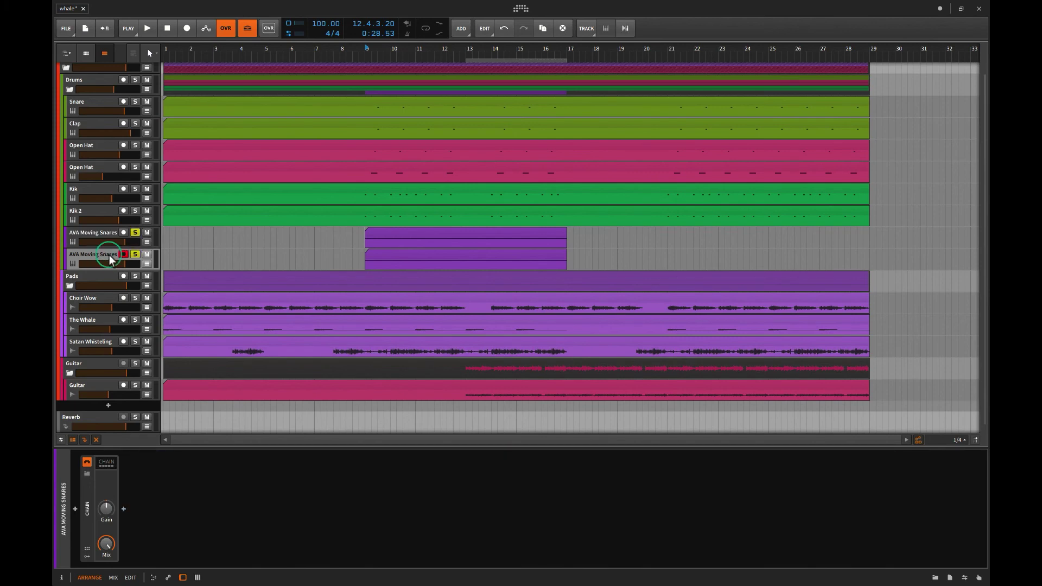
Expand the duplicate track's chain and add a Ladder filter after its Tool device.
left_click(106, 464)
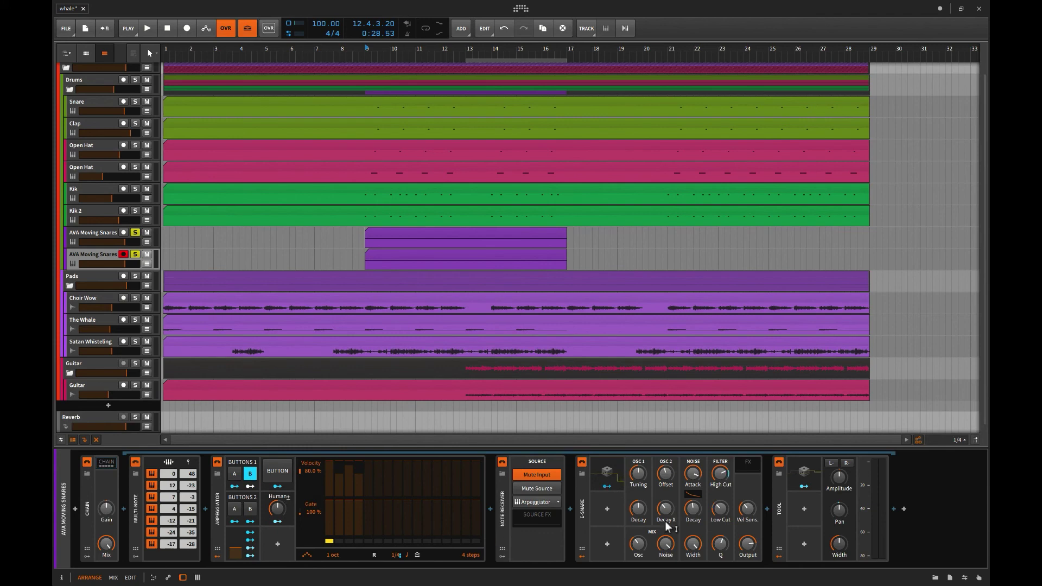
left_click(902, 508)
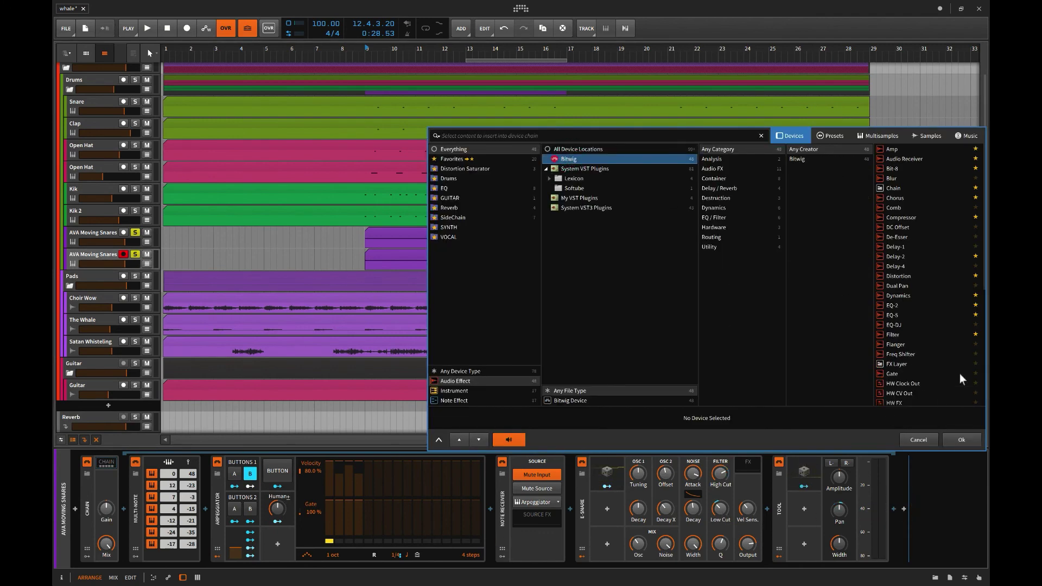
scroll(877, 346, "down", 5)
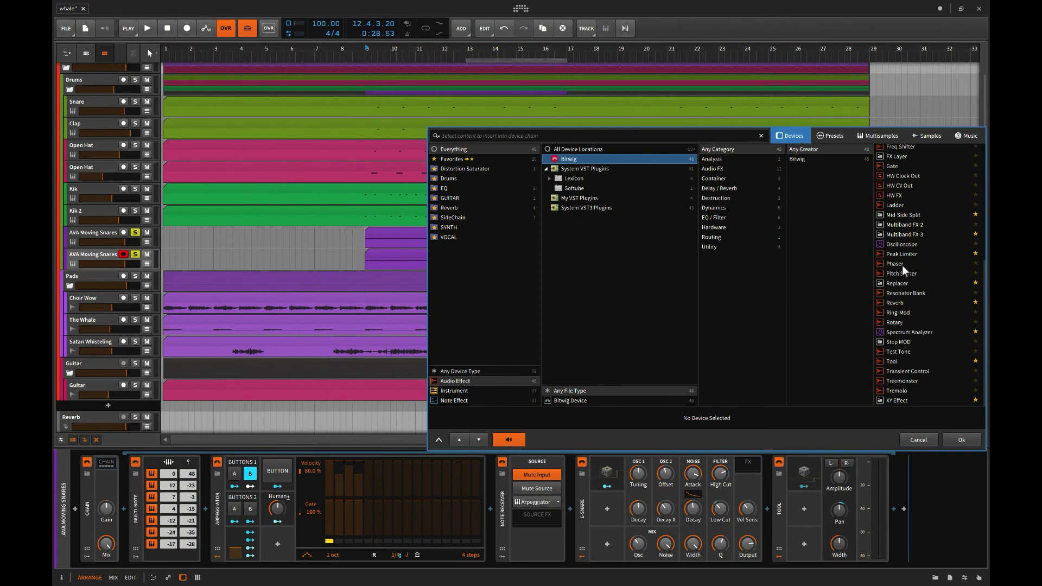
scroll(906, 300, "up", 3)
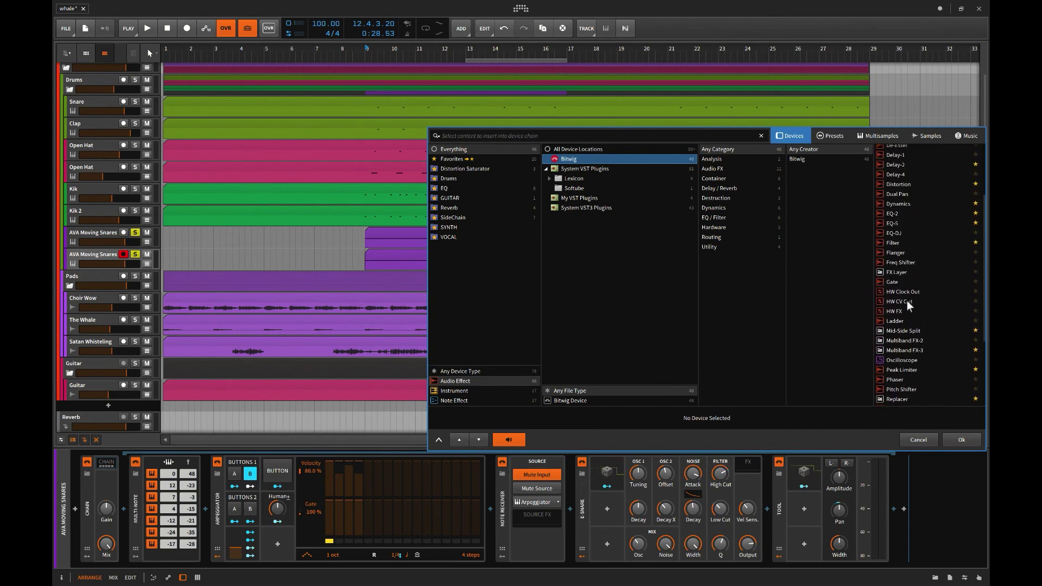
scroll(907, 301, "up", 3)
scroll(907, 301, "down", 3)
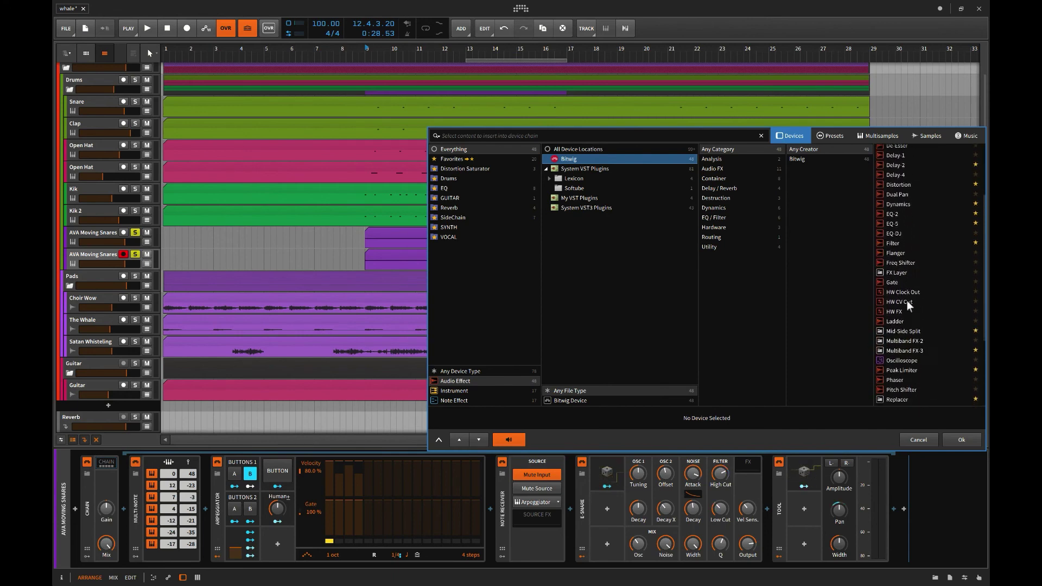
scroll(906, 300, "down", 2)
left_click(894, 261)
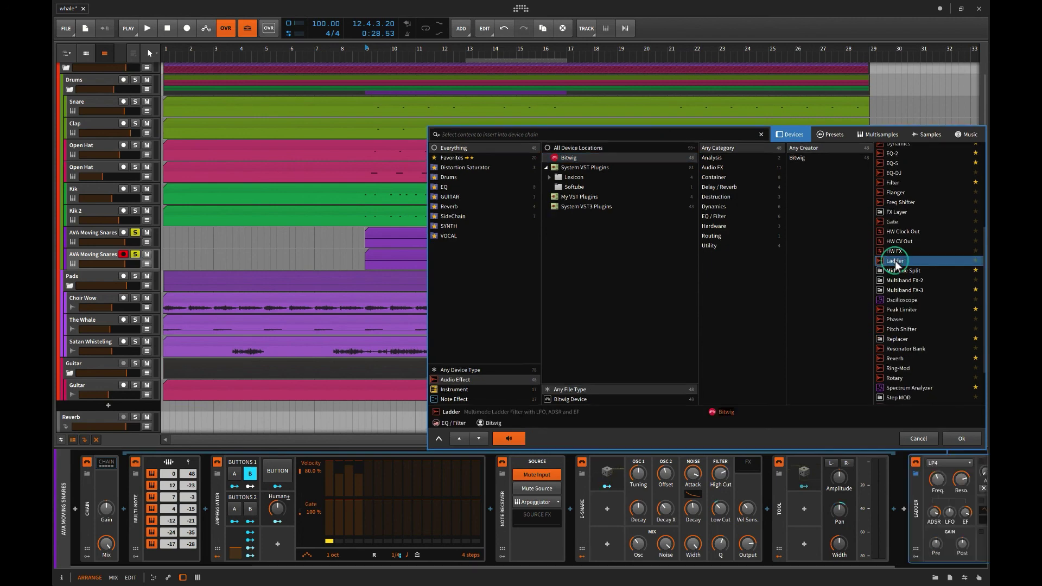
left_click(960, 439)
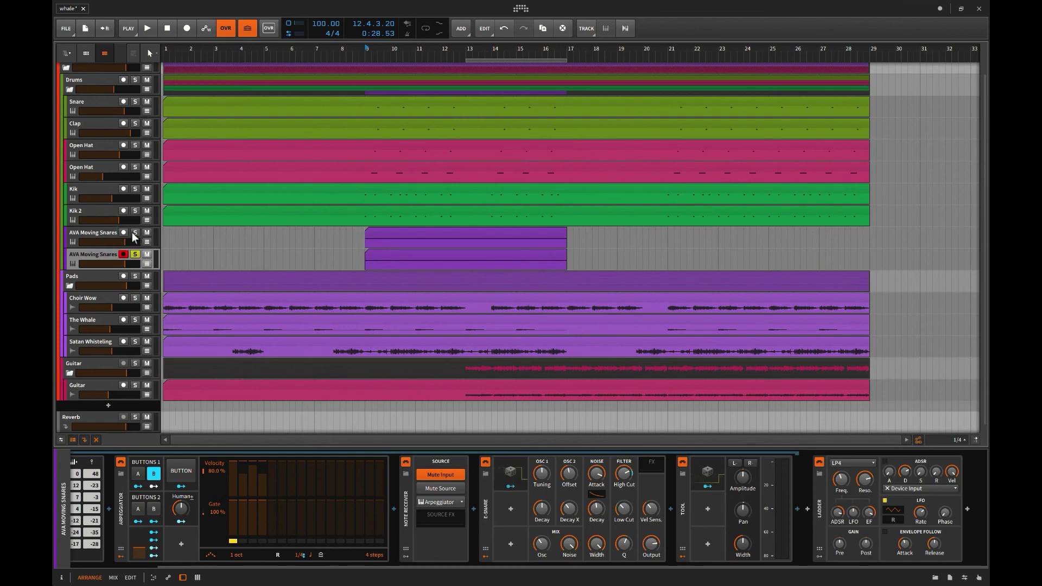
Play the duplicate snare track from bar 9 and adjust the Ladder's filter modulation, with EF Amount at about 49.
left_click(363, 259)
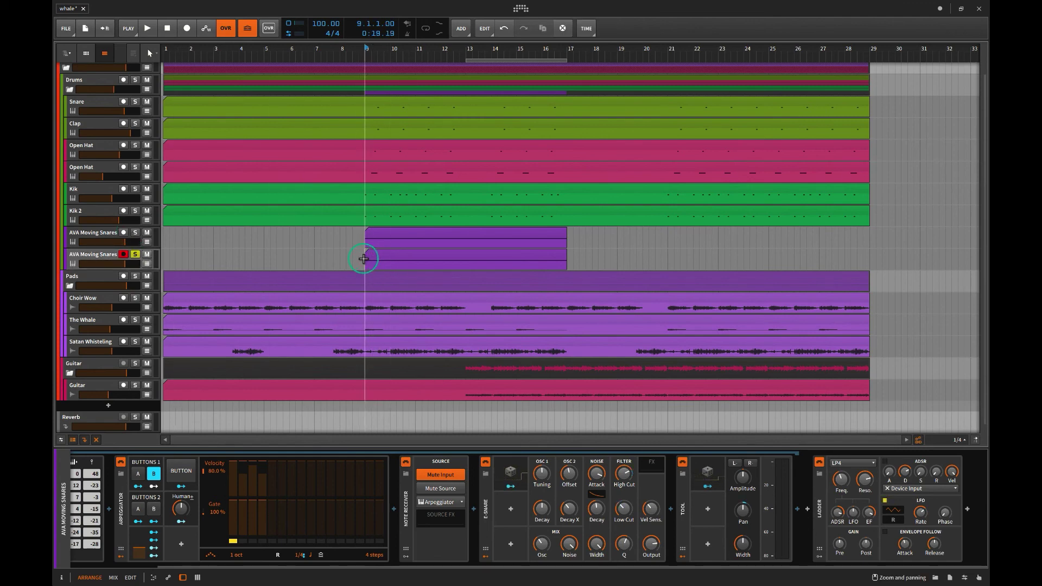
key("space")
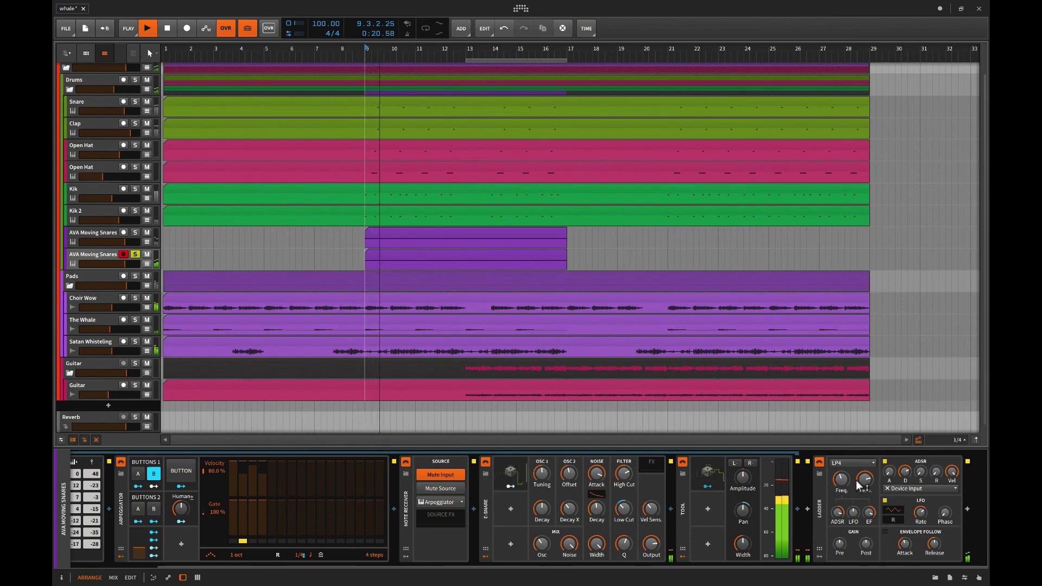
left_click_drag(864, 479, 836, 468)
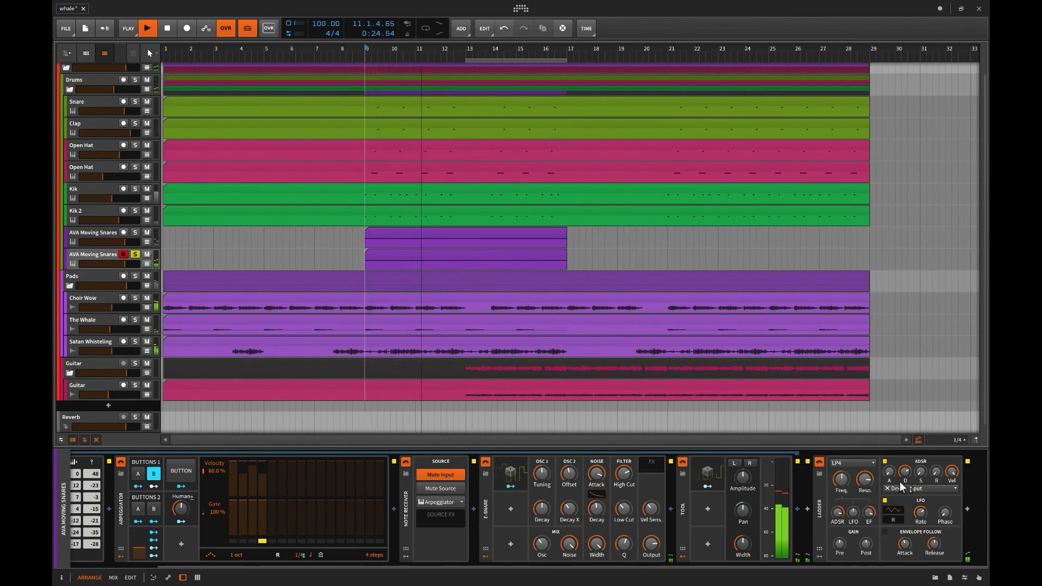
left_click_drag(870, 513, 854, 511)
left_click_drag(854, 512, 855, 510)
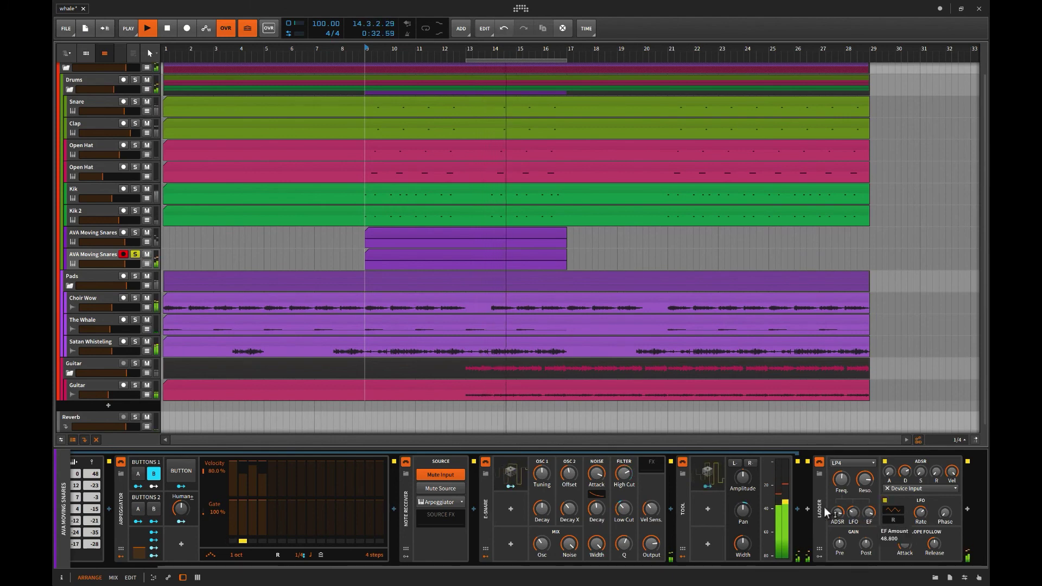
Solo the original AVA Moving Snares track together with its copy and lower the copy's volume.
left_click(136, 232)
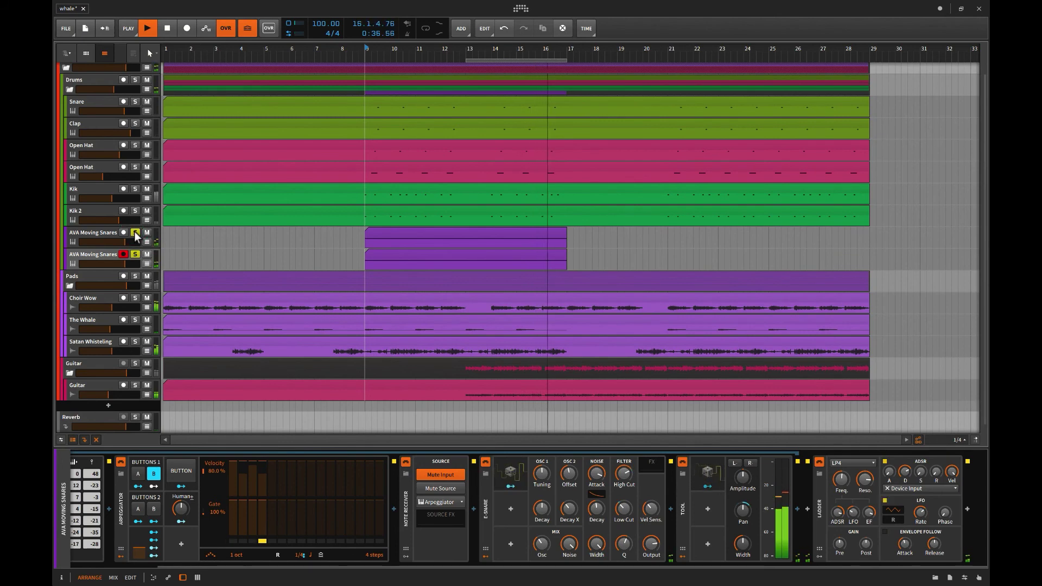
left_click(125, 263)
left_click_drag(124, 262, 118, 264)
key("space")
Play from bar 9, raise the Human knob on the copy's arpeggiator, and try its button modulator on and off.
key("space")
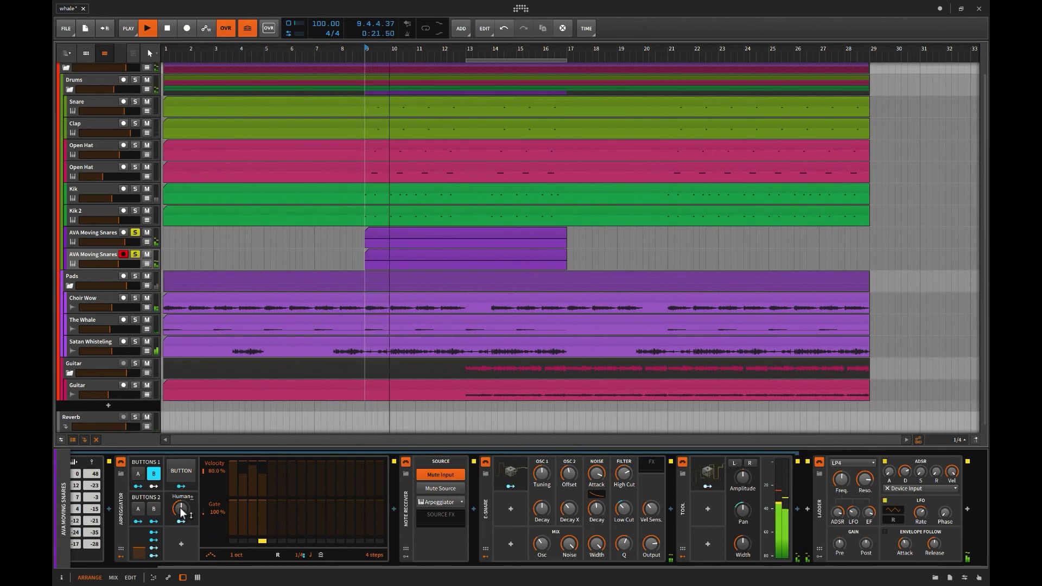
left_click_drag(181, 509, 182, 486)
left_click(179, 474)
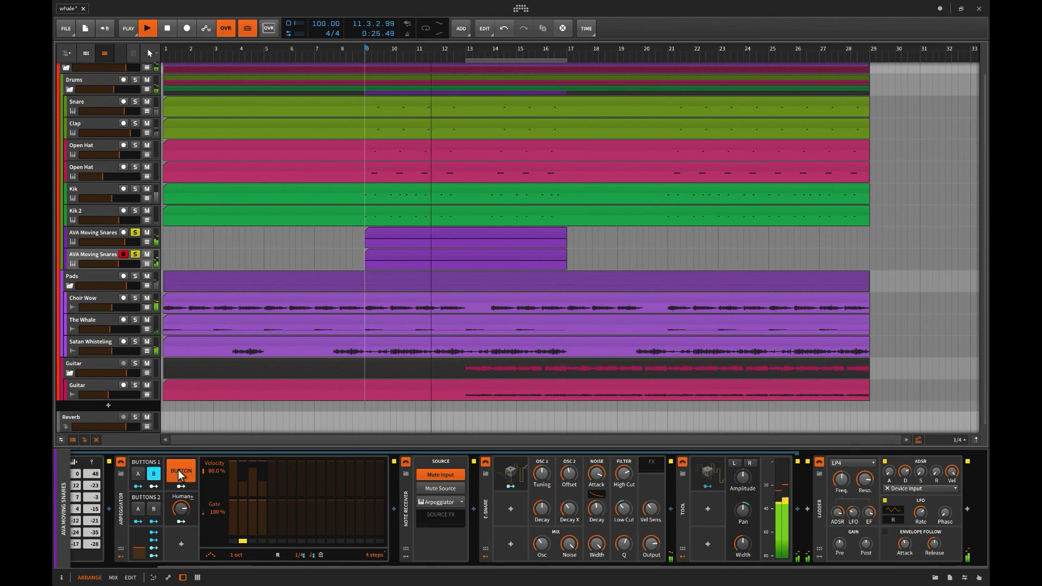
left_click(178, 471)
Set the Select modulator on the copy's arpeggiator to about 164 % during playback, and unsolo both snare tracks.
left_click_drag(137, 549, 139, 552)
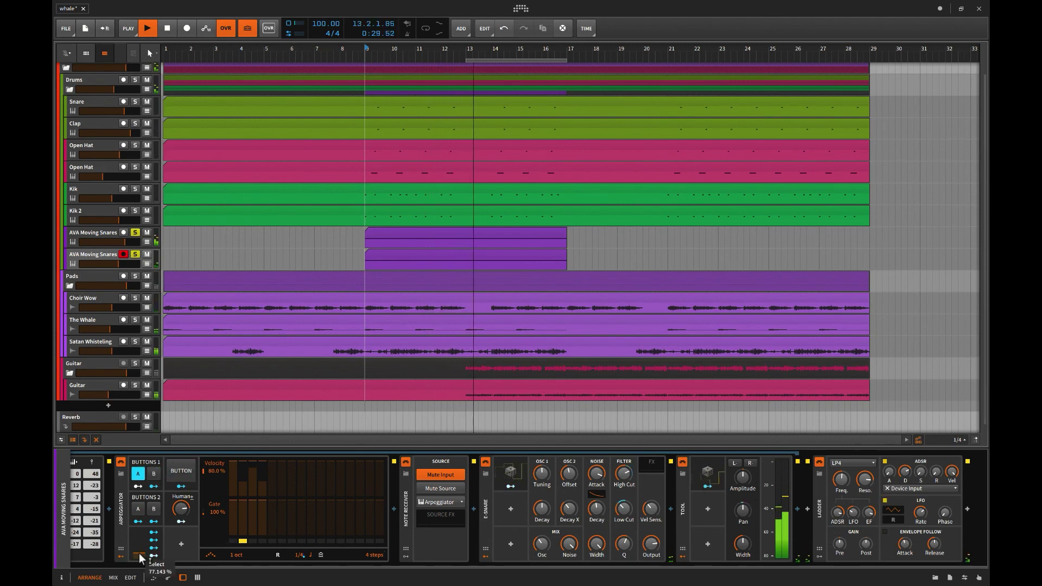
key("space")
key("space")
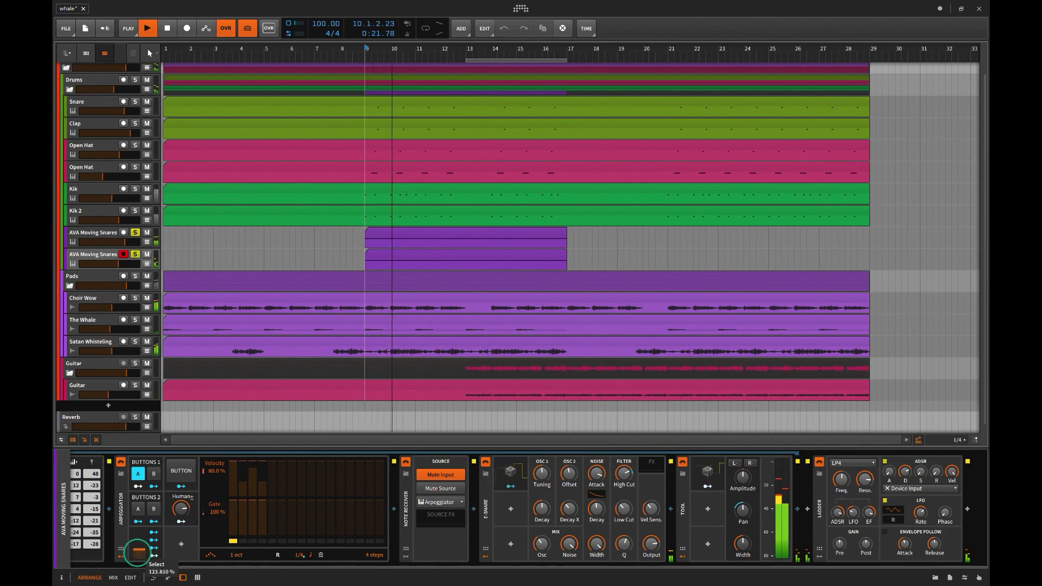
left_click_drag(138, 553, 138, 538)
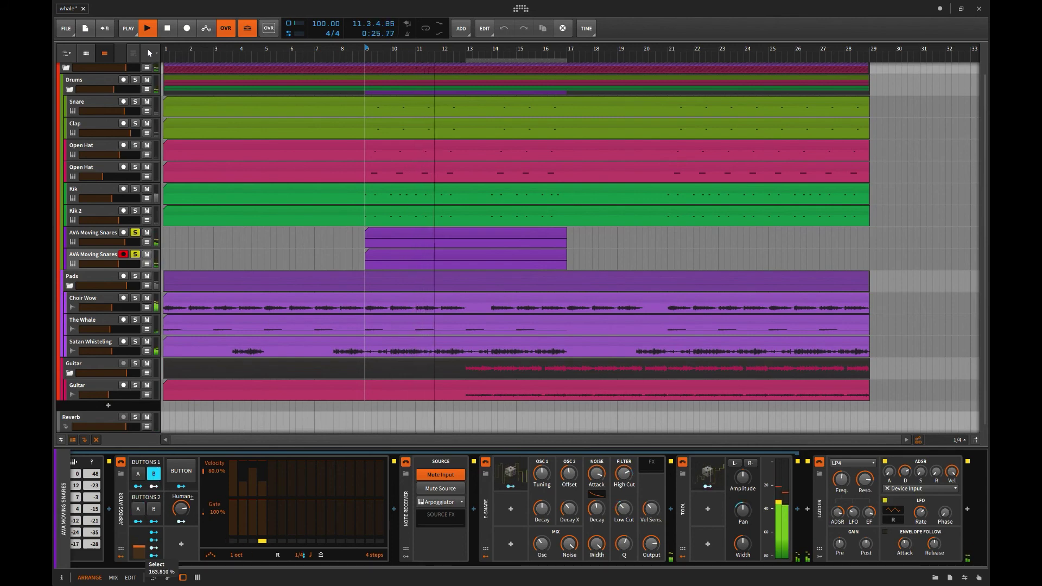
key("space")
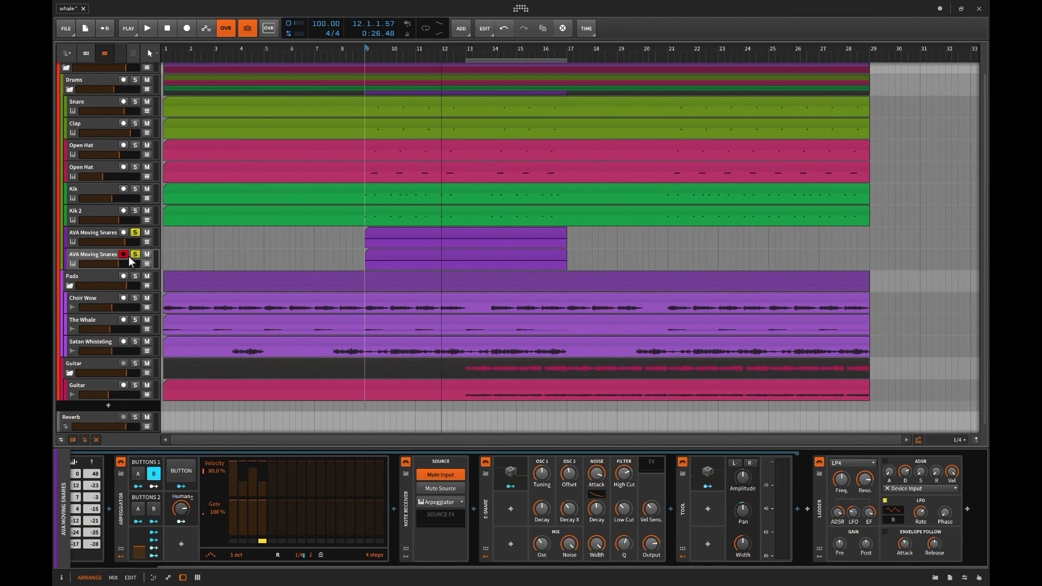
left_click(135, 232)
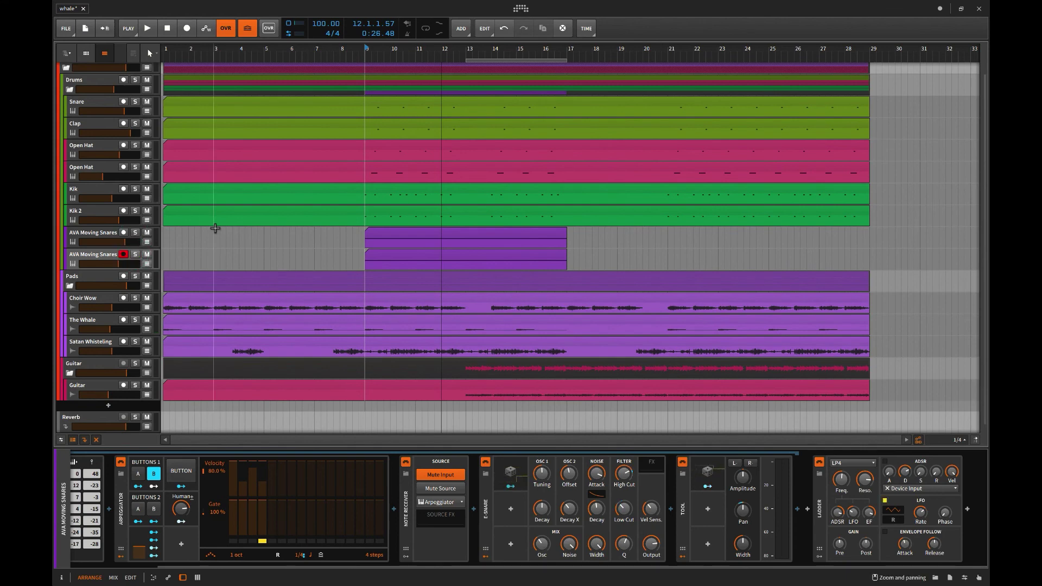
Play the full arrangement from bar 9 to hear both AVA Moving Snares tracks in the mix, and stop playback.
key("space")
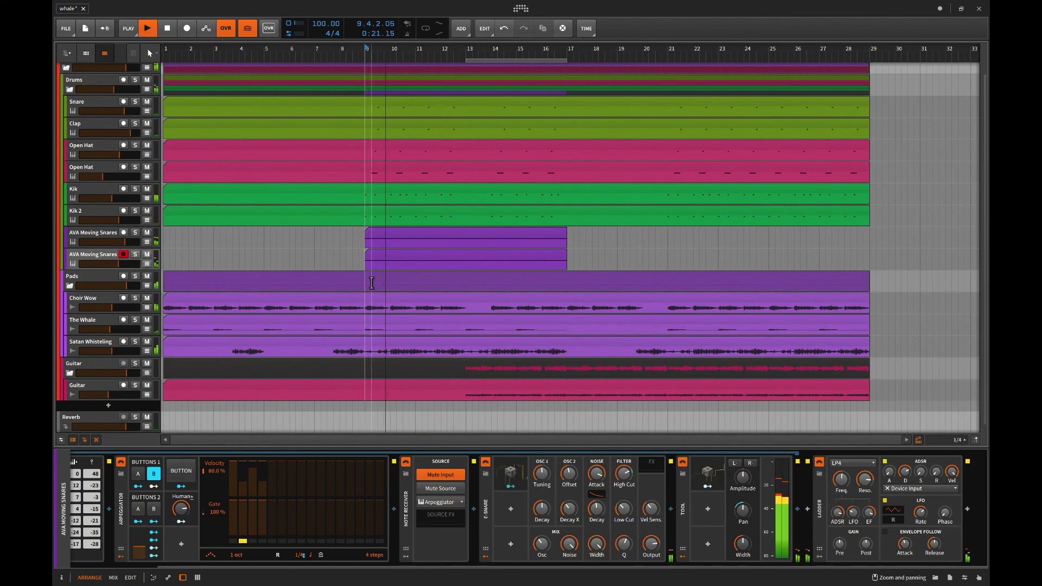
scroll(328, 286, "down", 1)
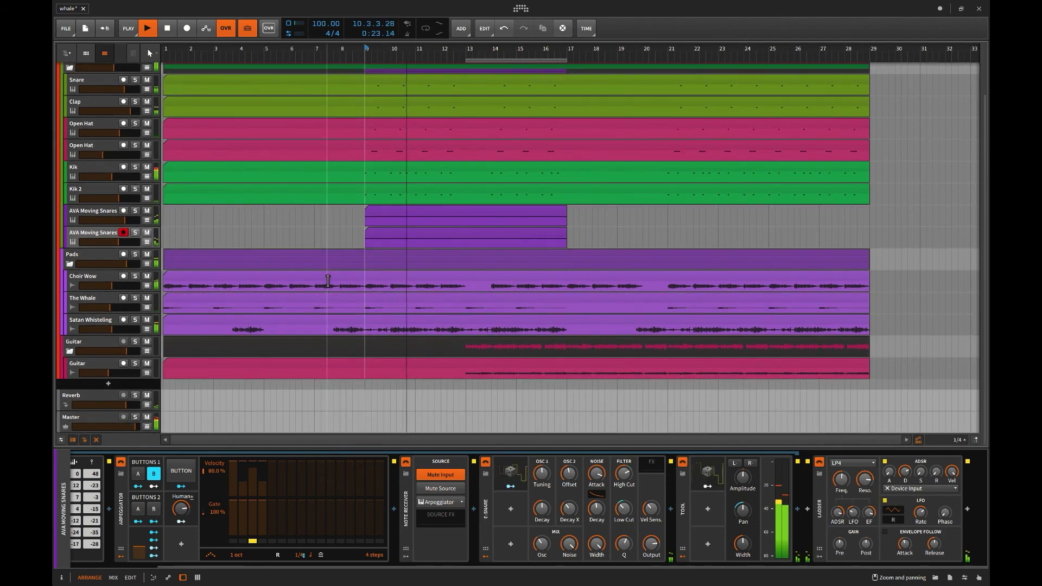
scroll(328, 285, "up", 2)
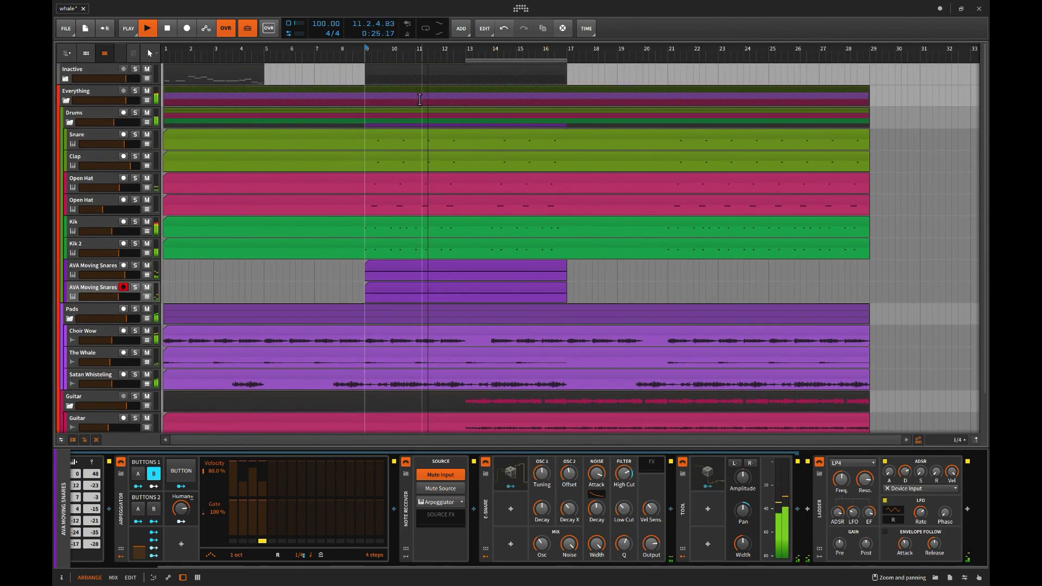
key("space")
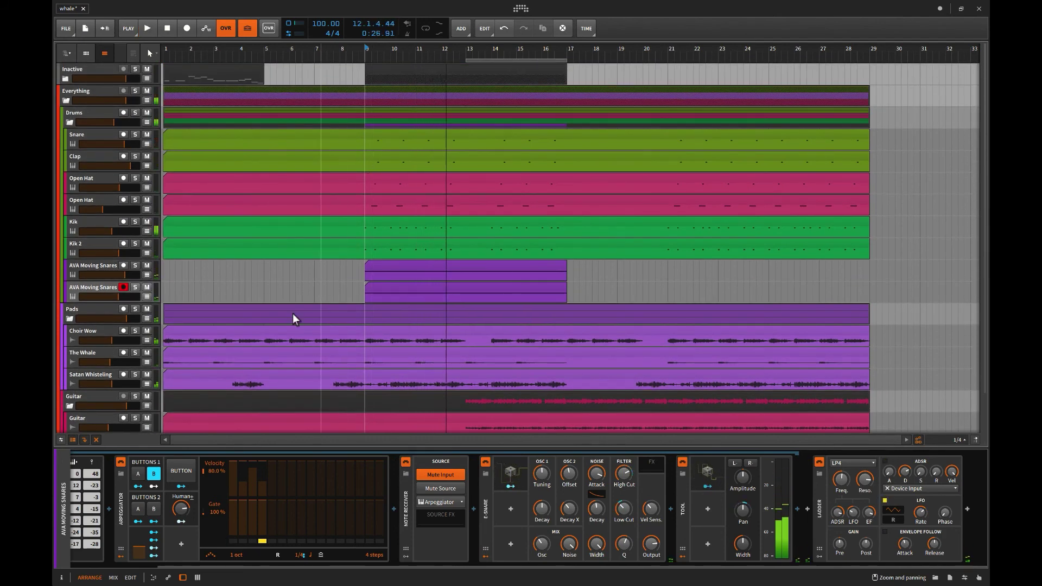
left_click(248, 301)
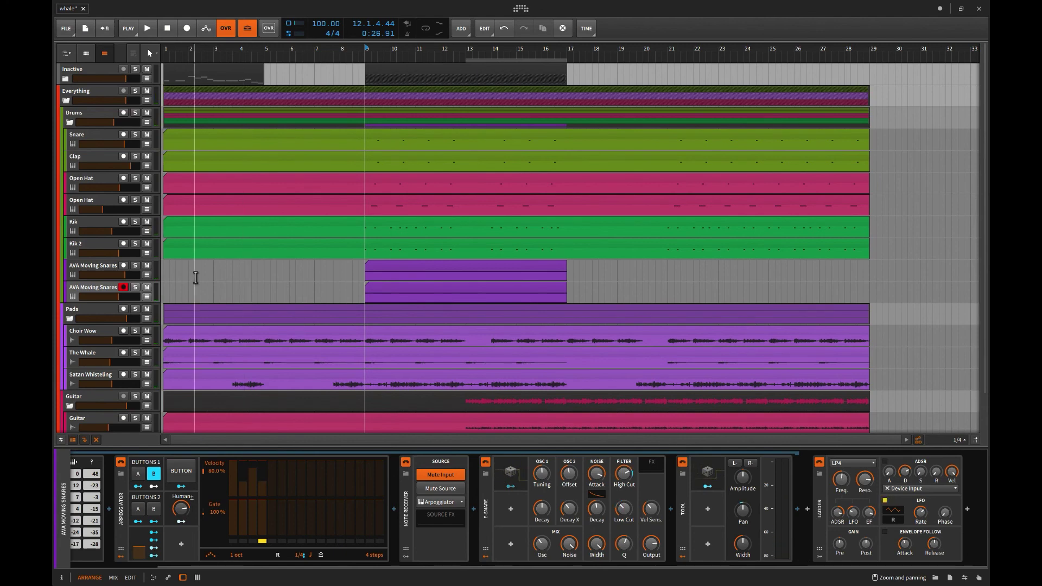
Collapse the Drums, Pads and Guitar group tracks and place the playback start at bar 1.
left_click(69, 122)
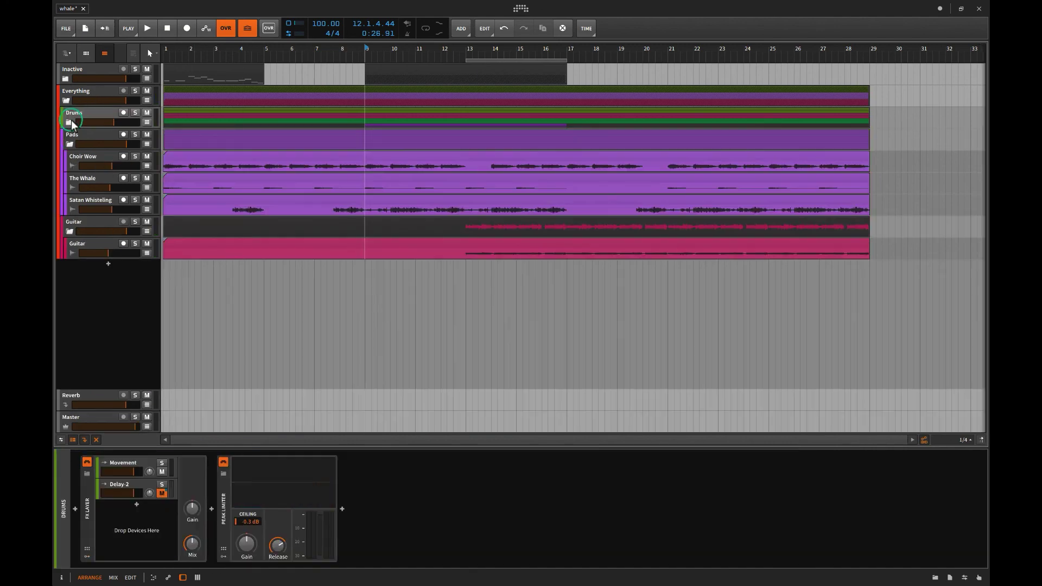
left_click(69, 144)
left_click(68, 166)
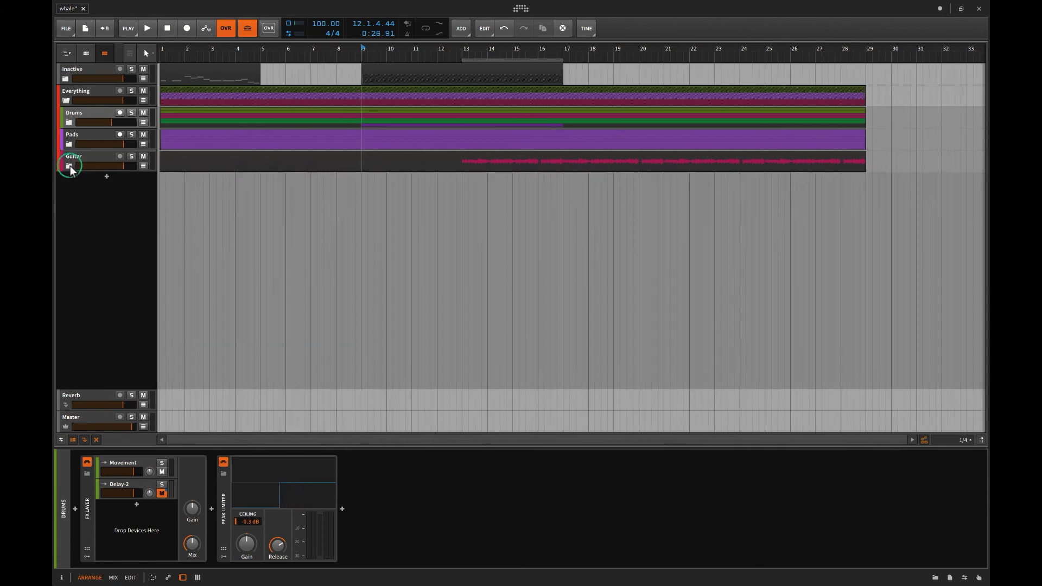
left_click(160, 182)
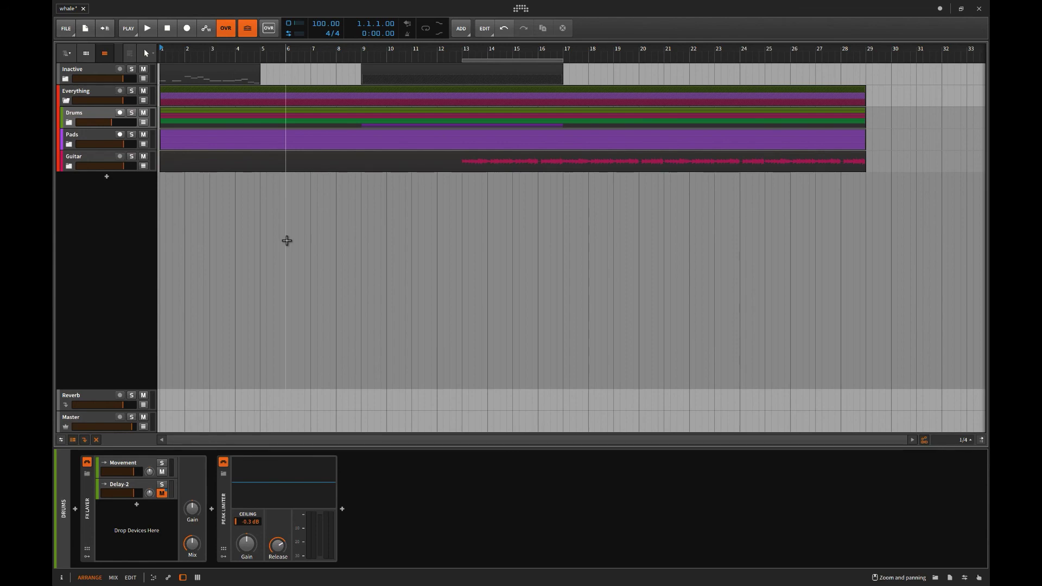
Expand the Guitar group, play its Guitar track soloed from bar 13, and unsolo it after returning to bar 13.
left_click(69, 169)
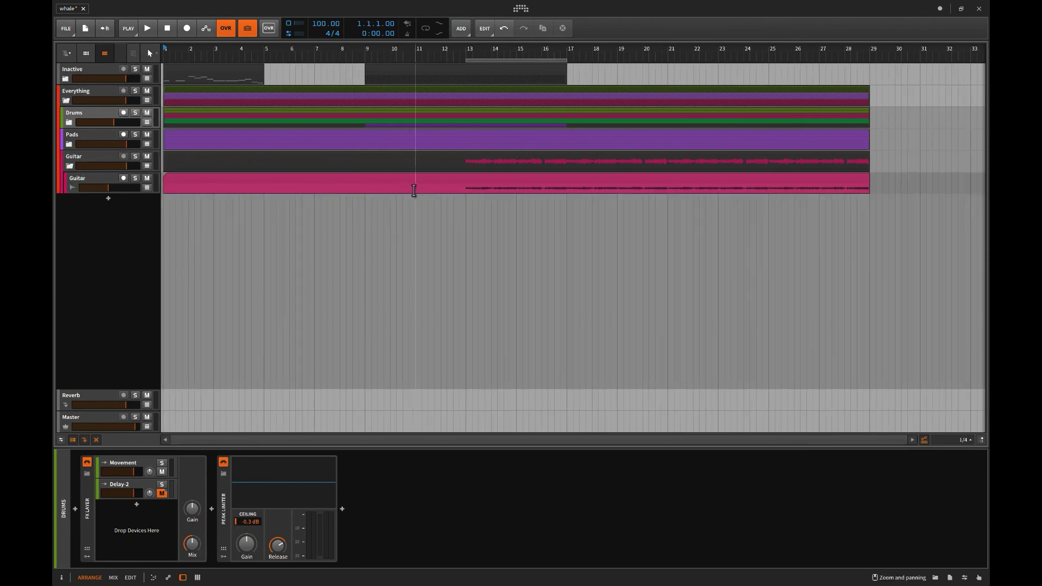
left_click(464, 190)
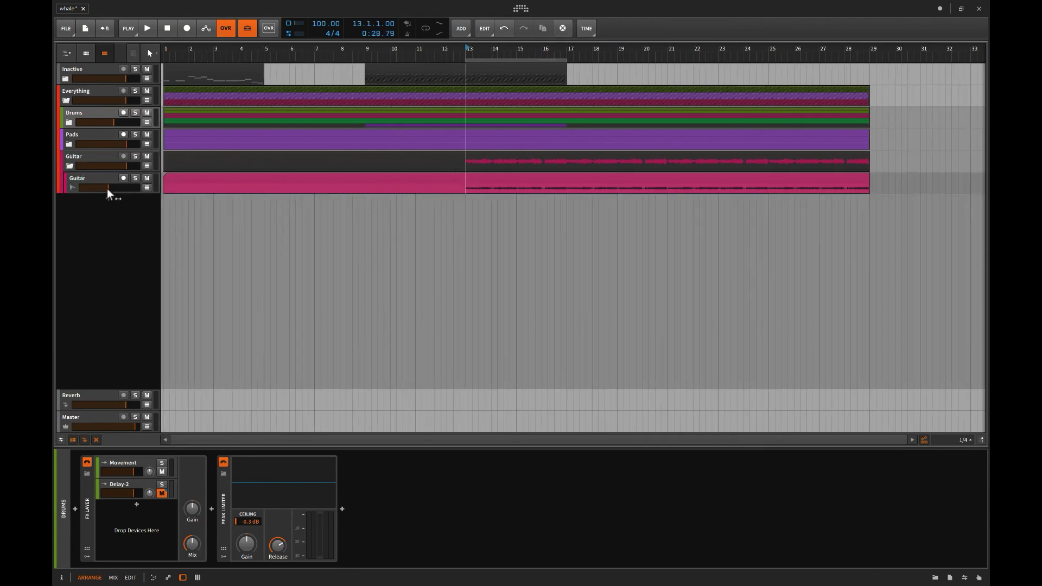
left_click(135, 178)
key("space")
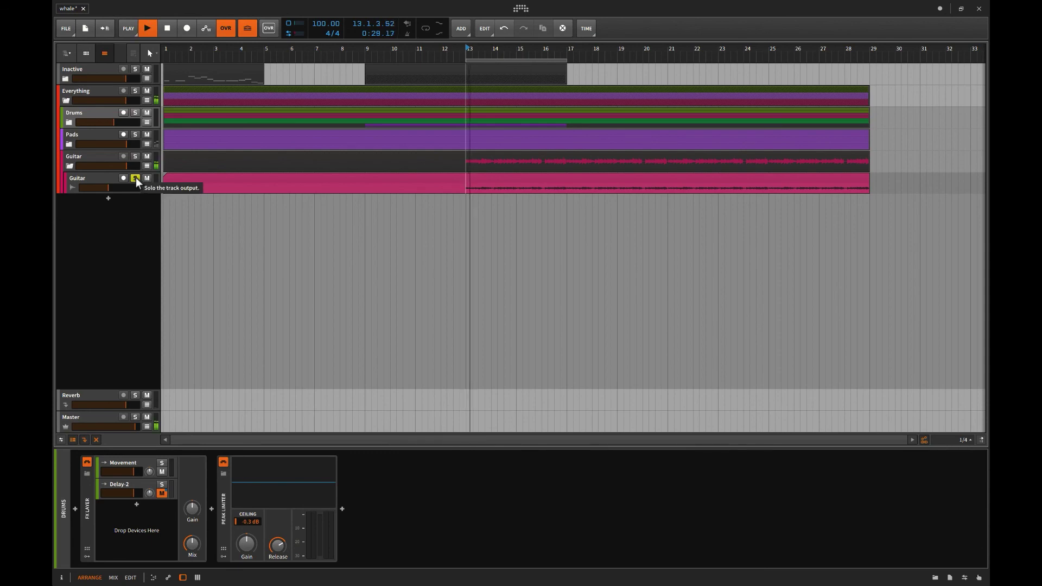
key("space")
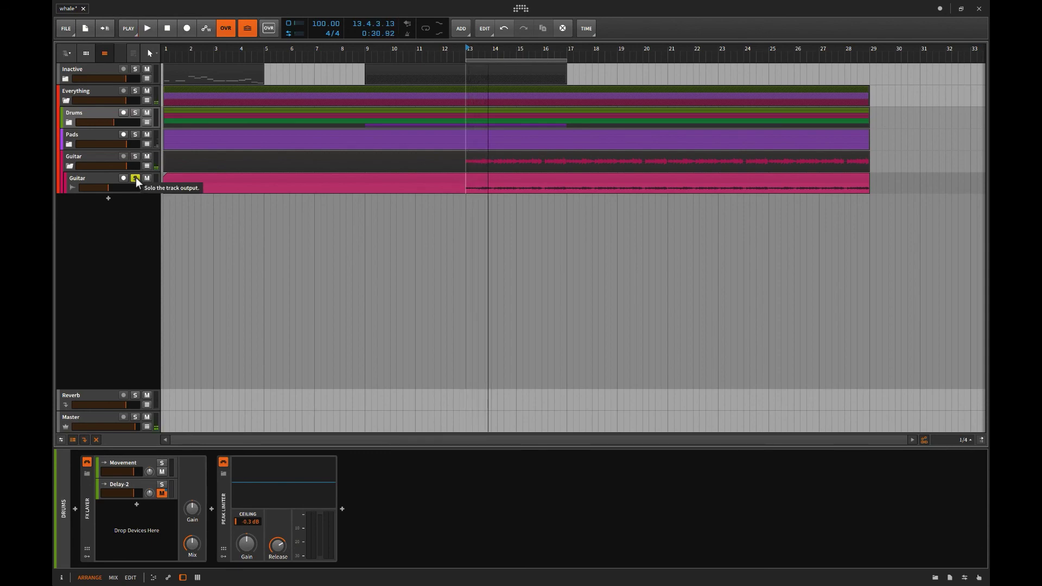
left_click(465, 198)
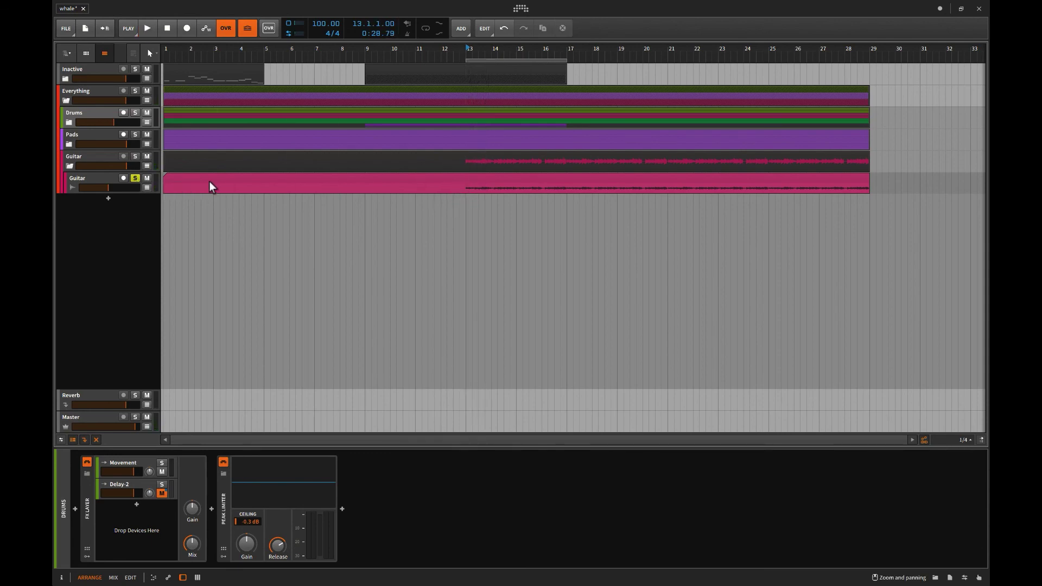
left_click(135, 178)
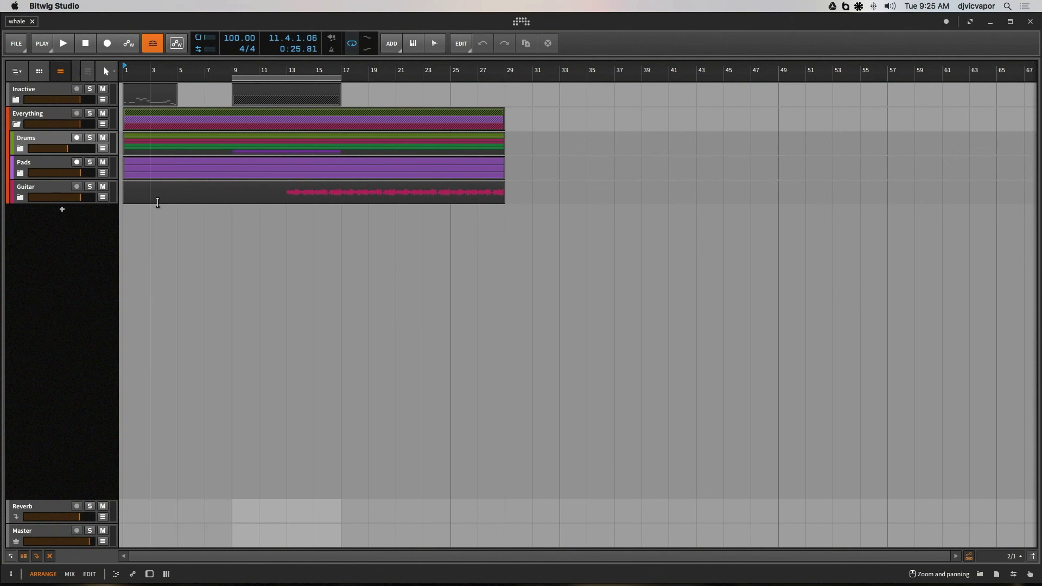
Expand the Drums group, show the first AVA Moving Snares track's devices, and play that track soloed from bar 9.
left_click(20, 148)
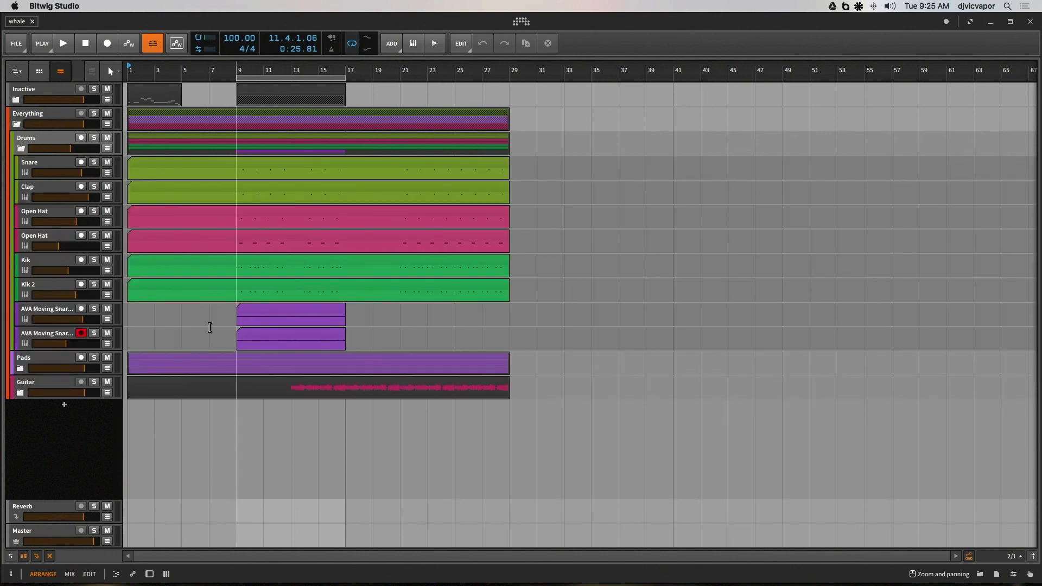
double_click(60, 316)
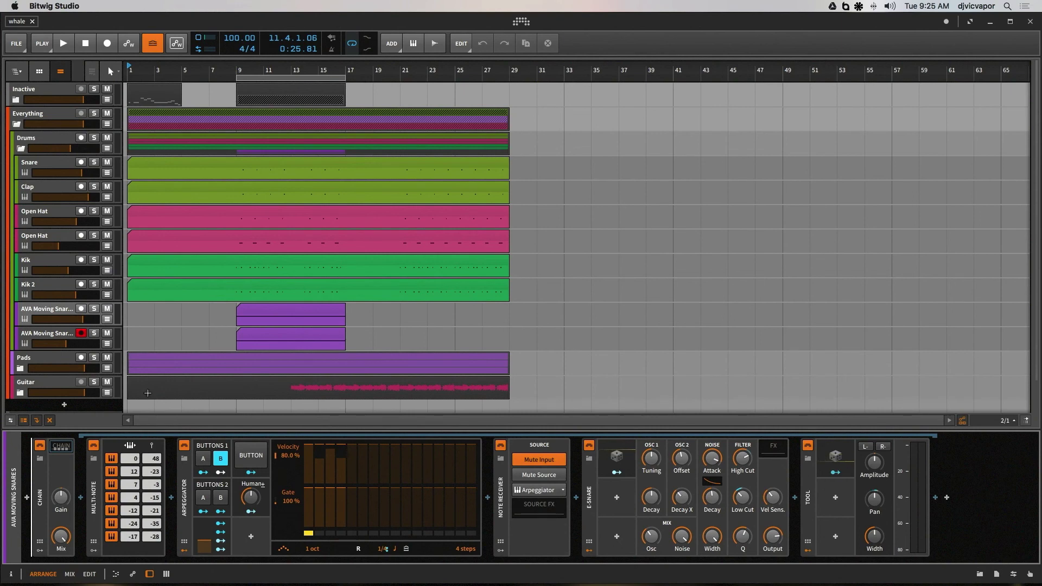
left_click(92, 310)
left_click(229, 85)
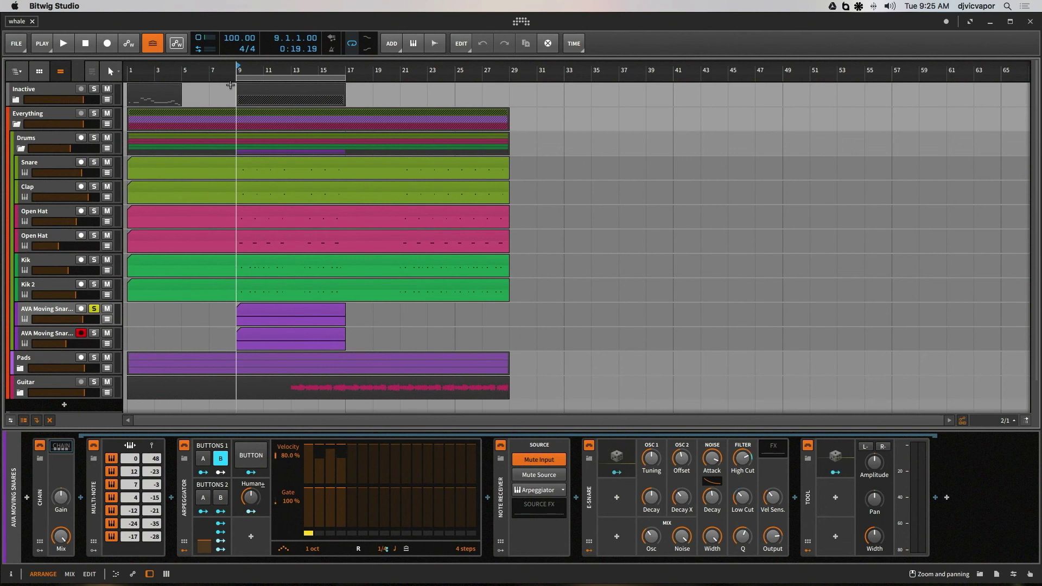
key("space")
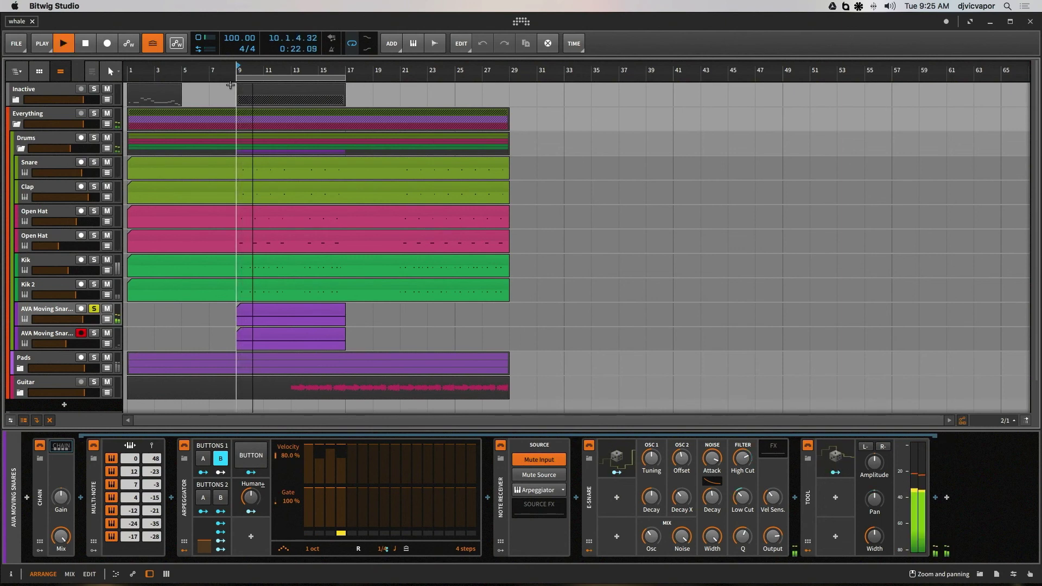
key("space")
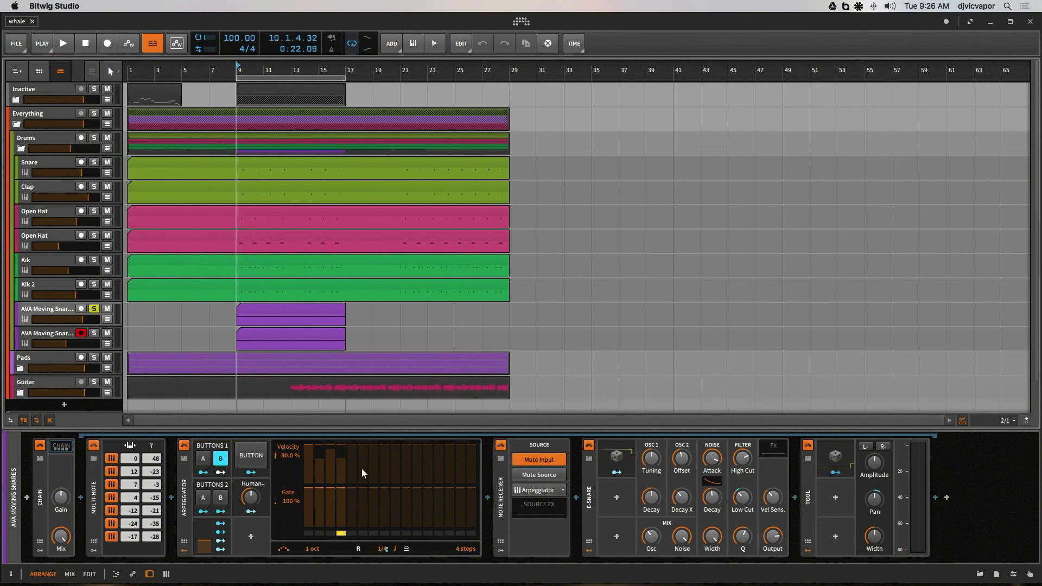
Fold the Chain device, view its preset browser twice without loading a preset, and unfold the device again.
left_click(41, 483)
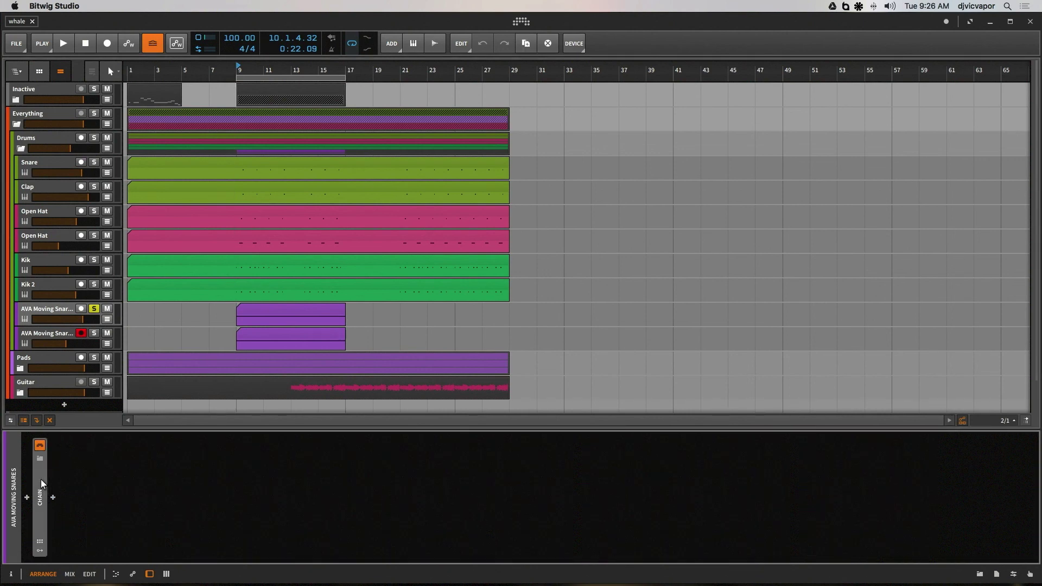
left_click(40, 458)
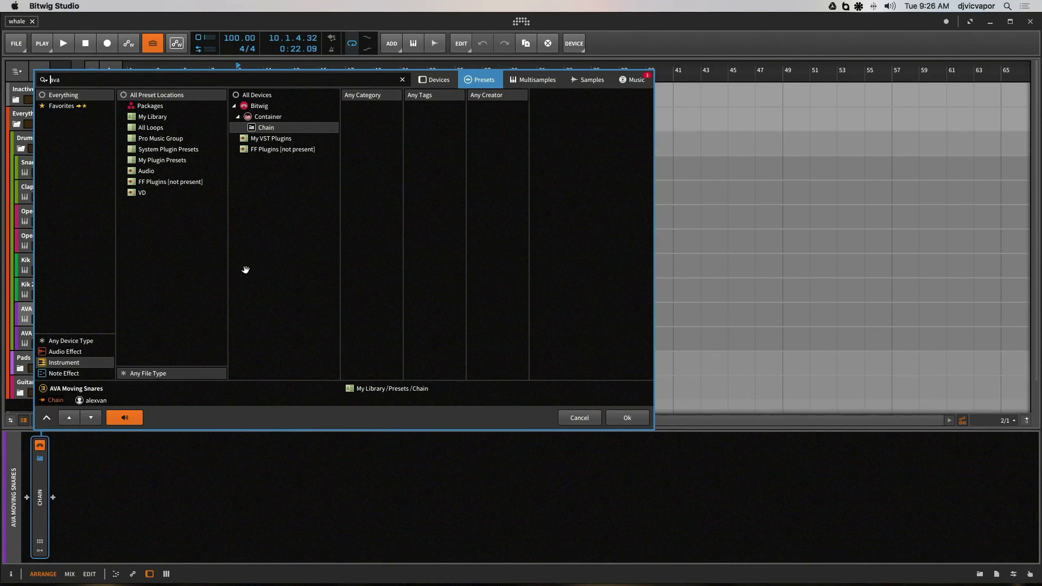
left_click(578, 418)
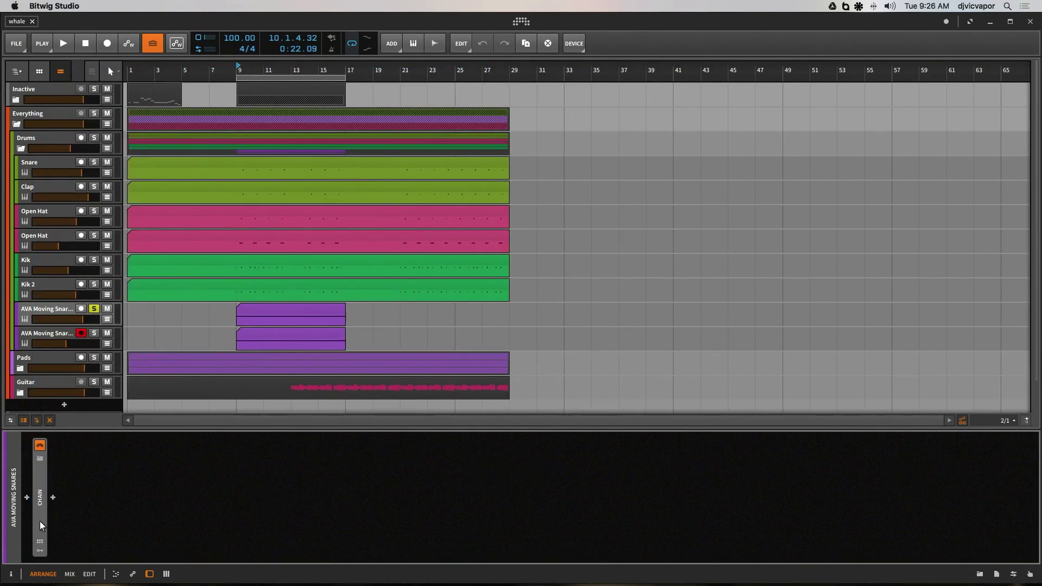
left_click(40, 457)
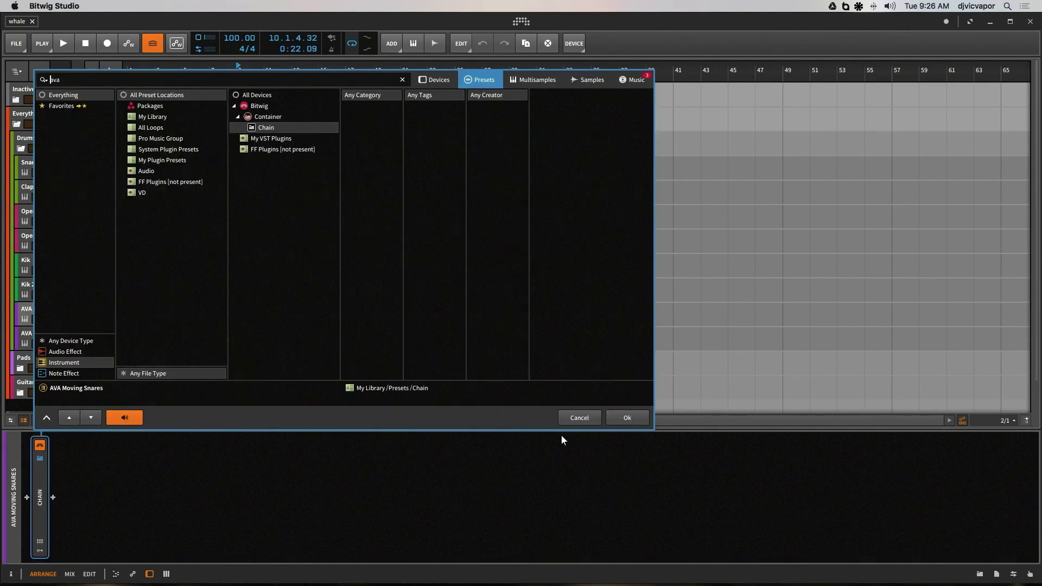
left_click(570, 420)
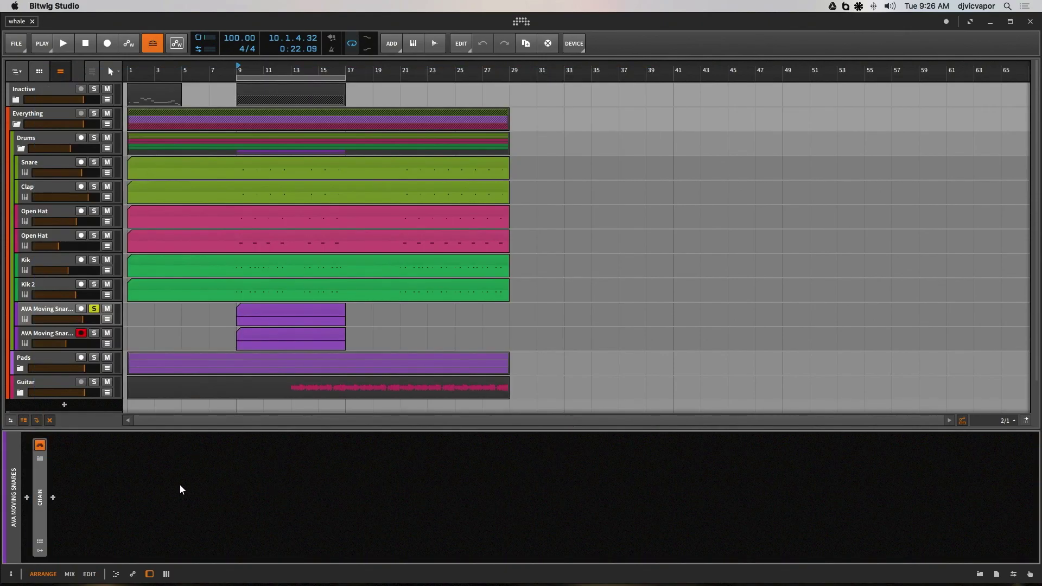
left_click(40, 498)
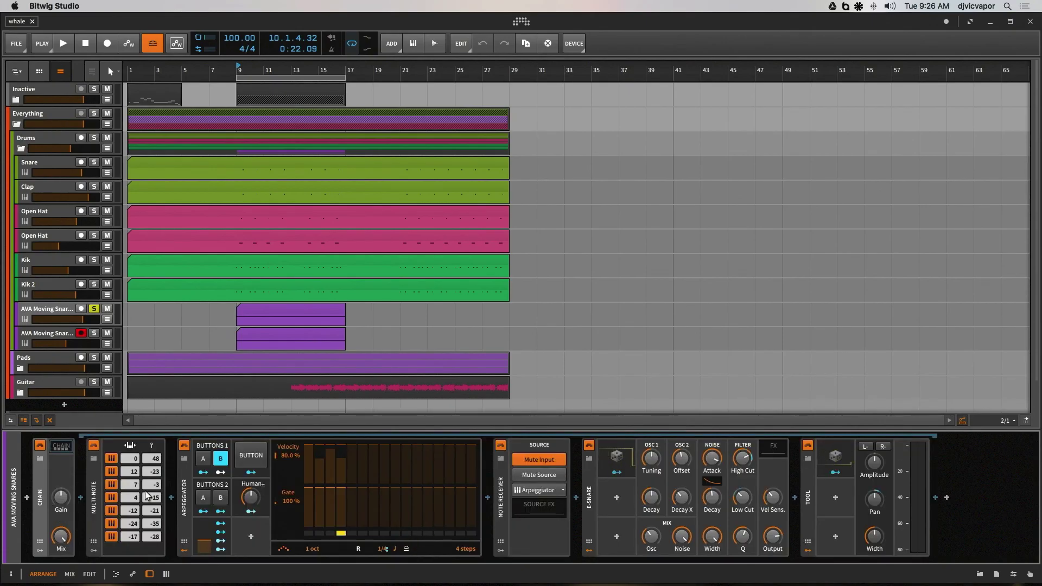
Show the Chain device's remote controls and examine its Remote Controls Editor and list of preset and device pages.
left_click(40, 542)
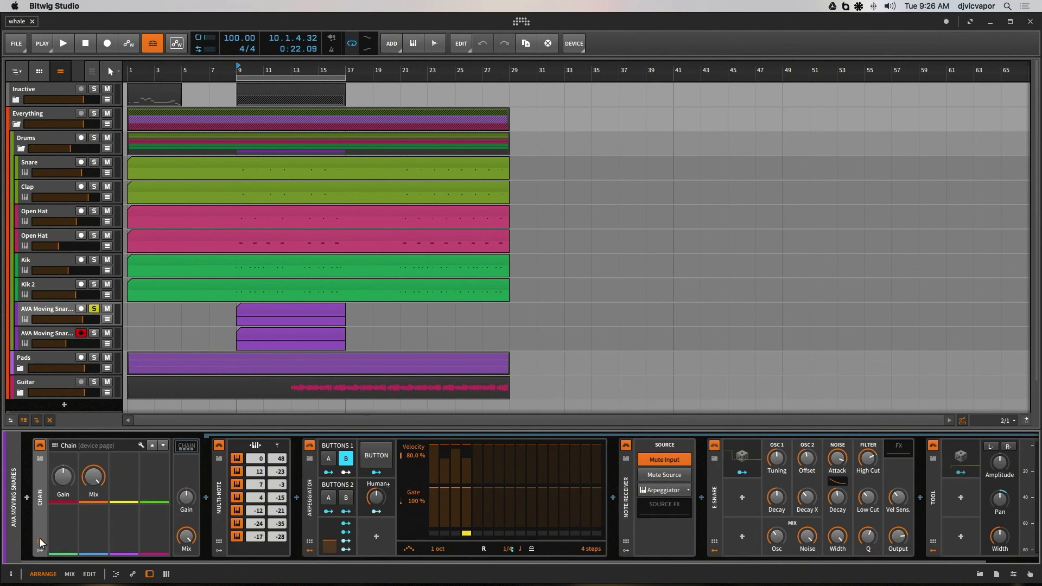
left_click(141, 446)
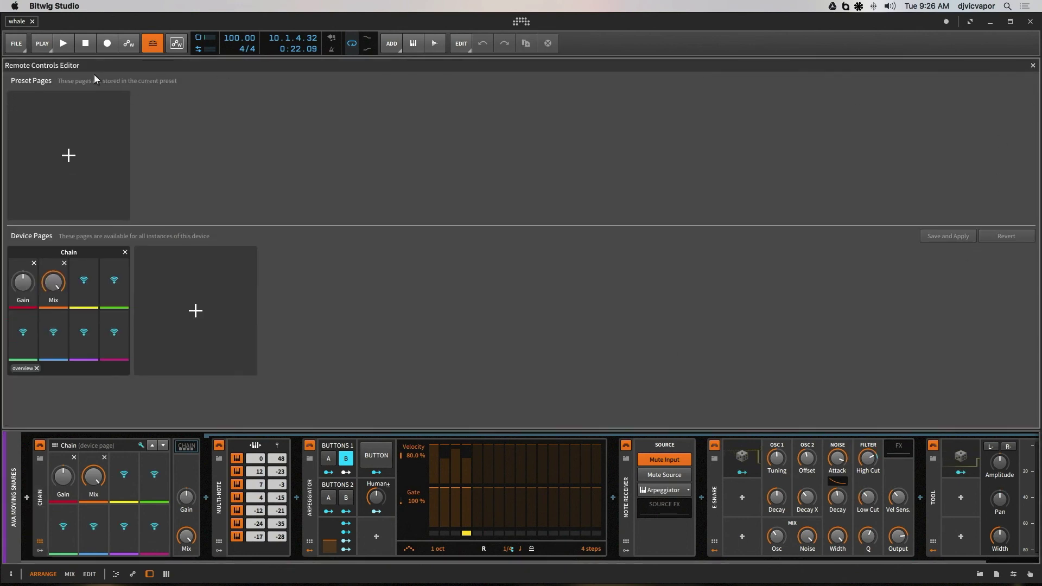
left_click(1033, 66)
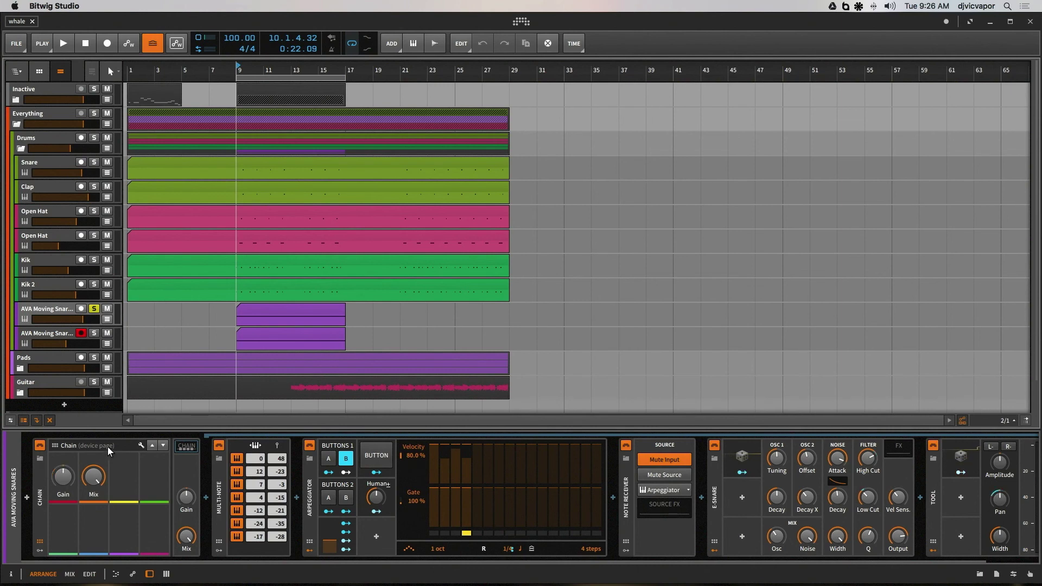
left_click(74, 444)
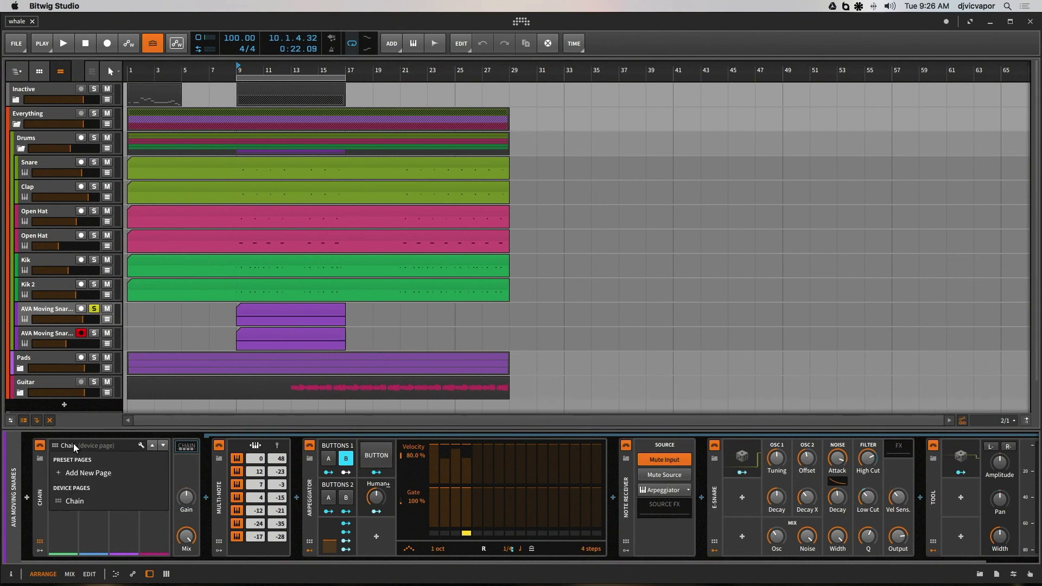
left_click(73, 443)
left_click(73, 444)
Start saving the Chain device as a library preset and name it "Hotdogs Whiskey".
right_click(41, 474)
right_click(42, 474)
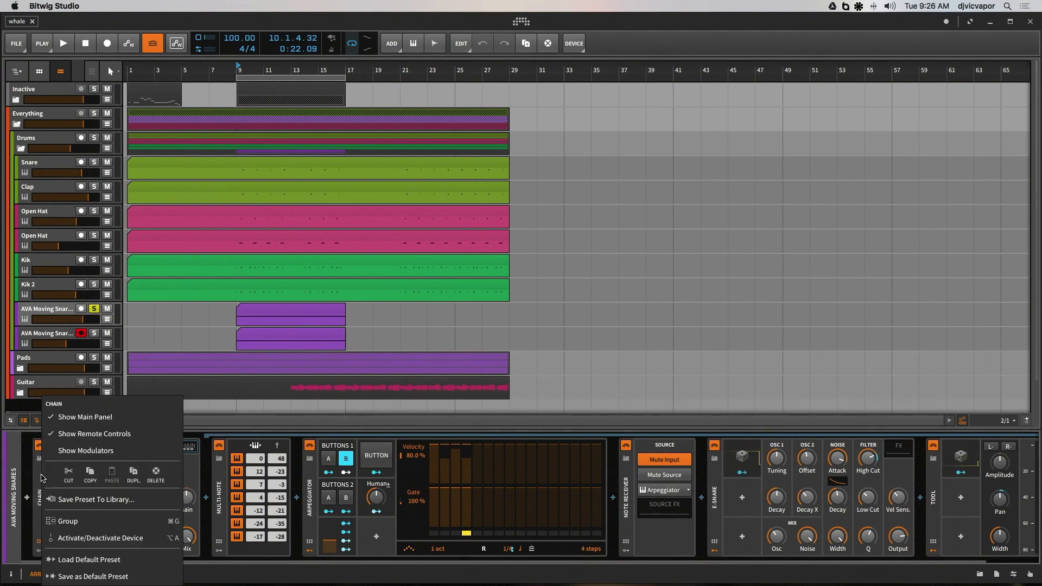
left_click(67, 500)
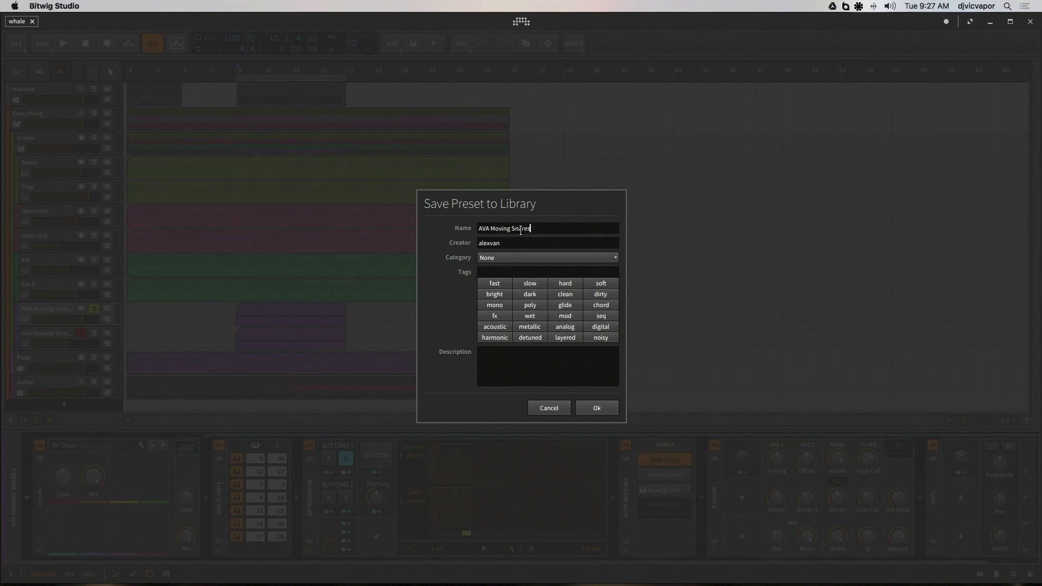
left_click_drag(538, 229, 512, 229)
left_click_drag(510, 220, 462, 216)
type("Hotdogs Whiskey")
Set the preset's category to Drums and enter the tag "transient".
left_click(494, 258)
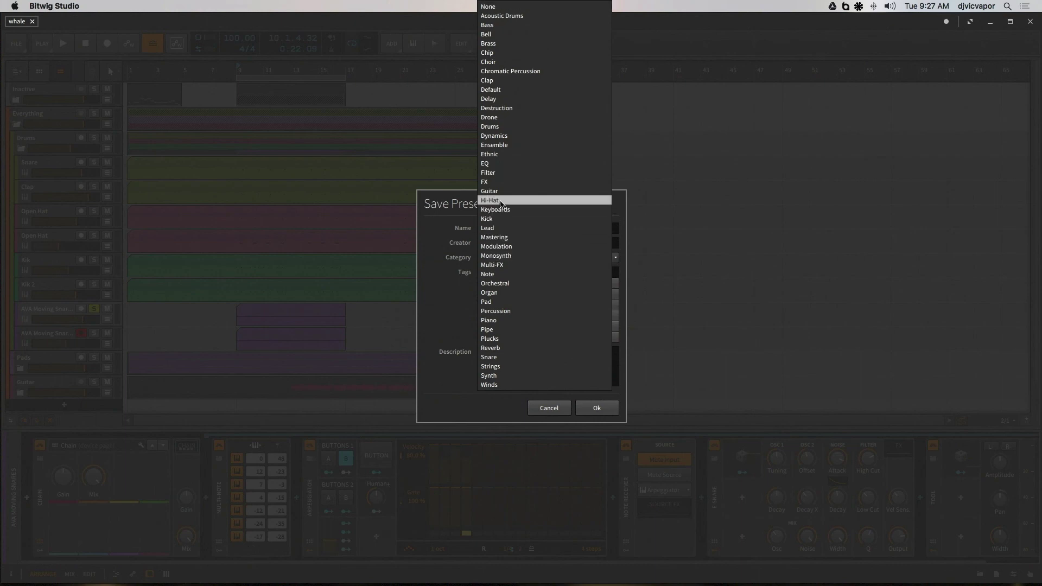
left_click(511, 127)
left_click(513, 269)
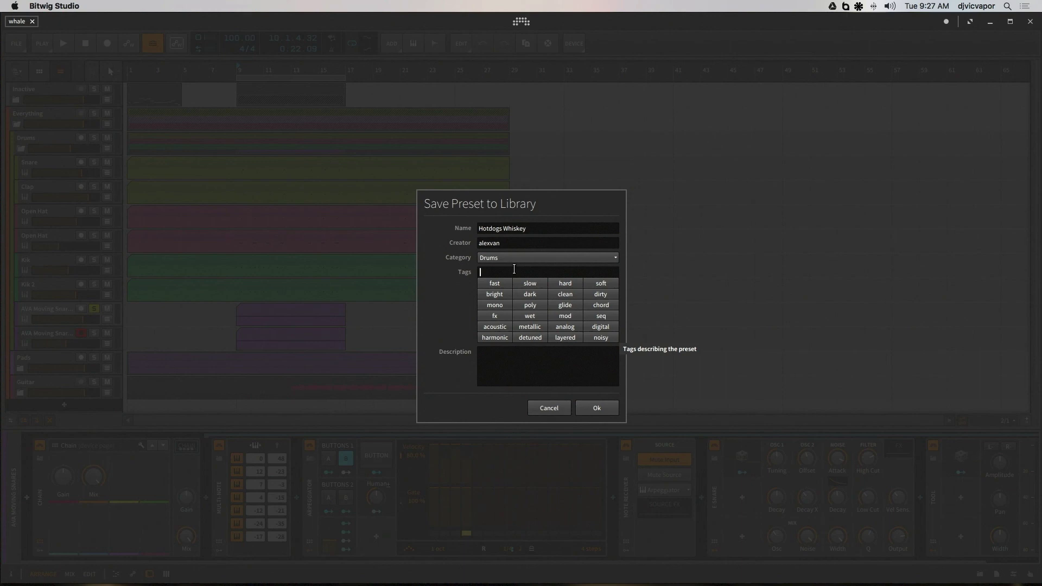
type("tr")
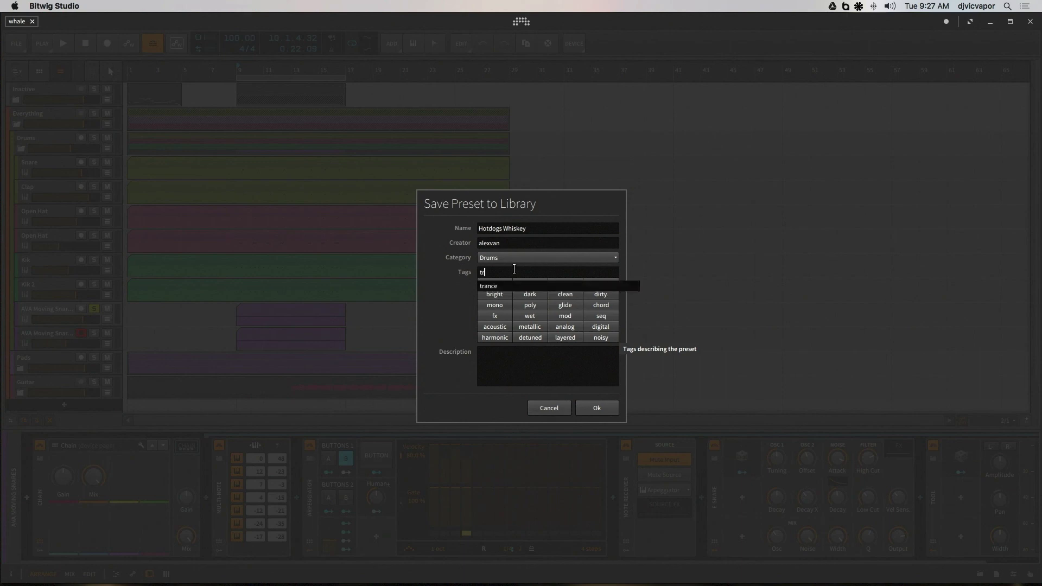
type("ansient")
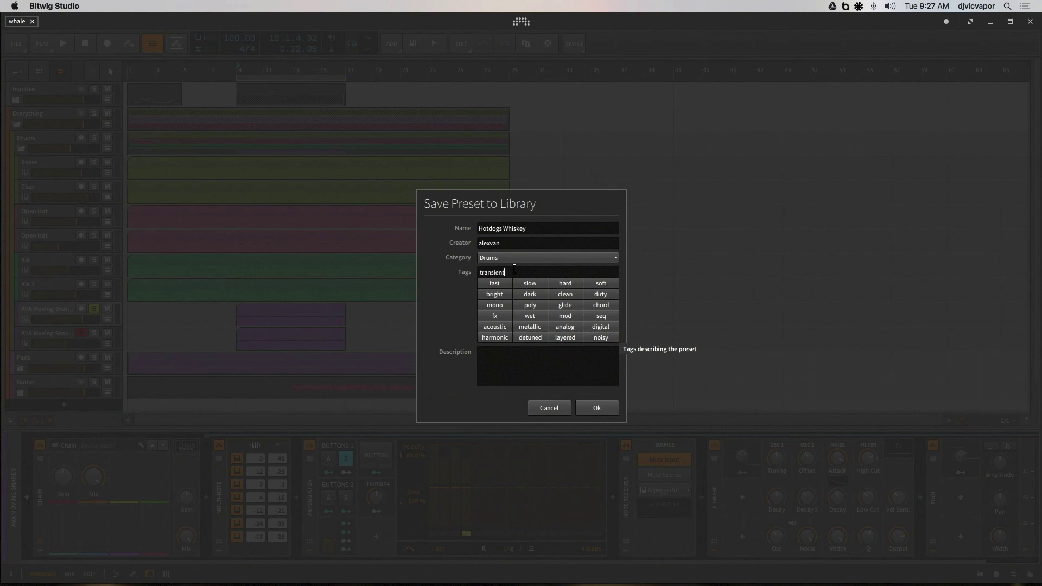
Add the tags "movement", "fx", "fast" and "slow" to the Hotdogs Whiskey preset.
key("Return")
type("movement")
left_click(492, 312)
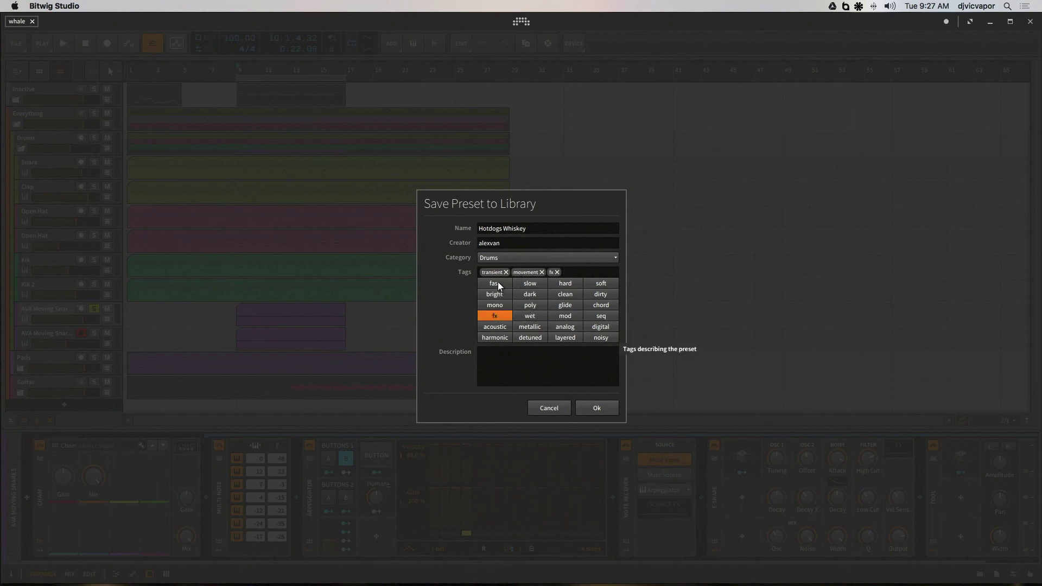
left_click(497, 282)
left_click(530, 285)
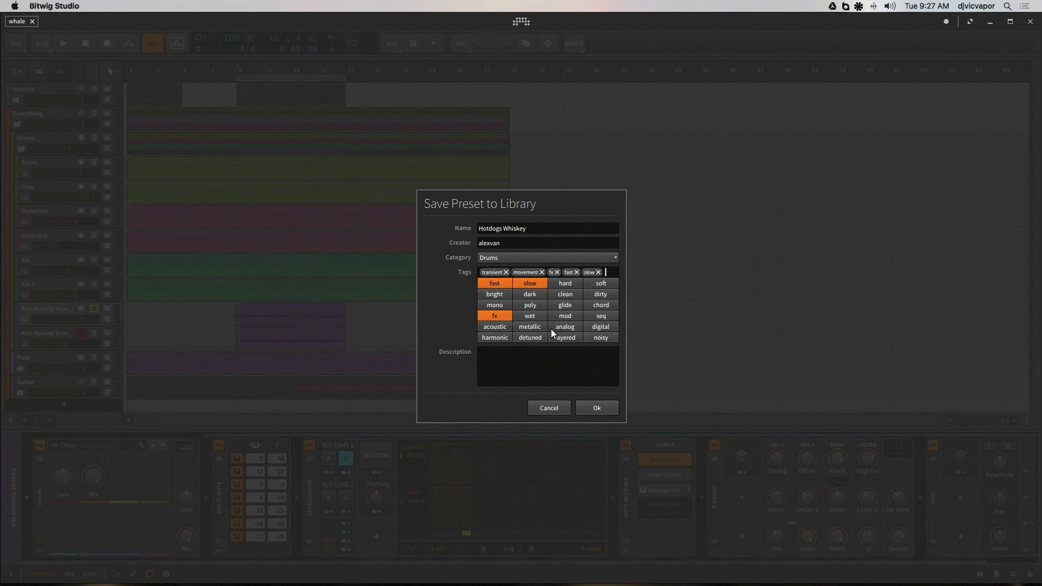
Describe the preset as a moving transient fx from a tutorial, credit its creator, and save it to the library.
left_click(554, 353)
type("From Ale")
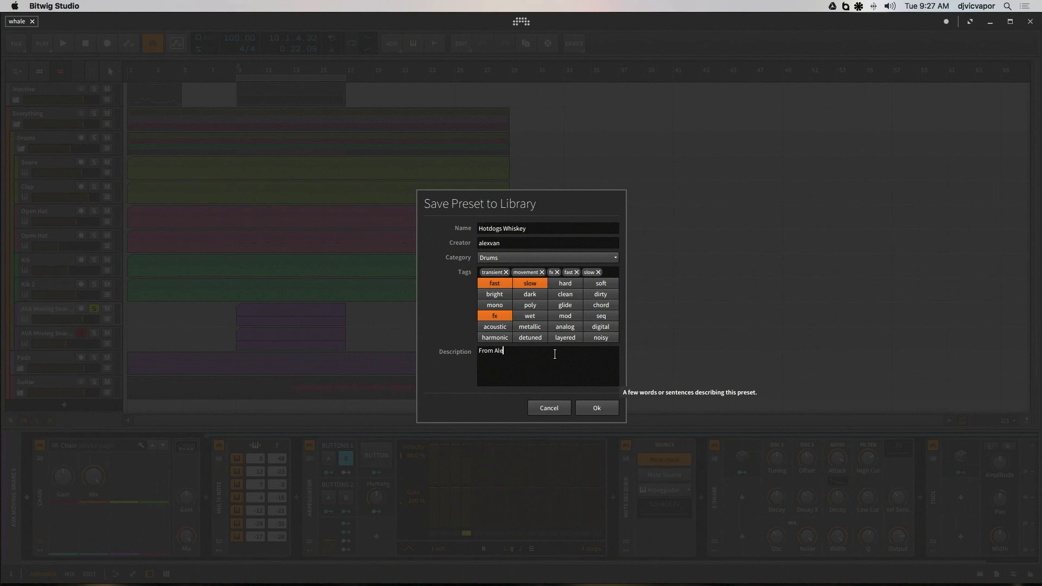
type("xx")
type("utorial")
type(" moving")
type(" transient fx")
left_click(590, 407)
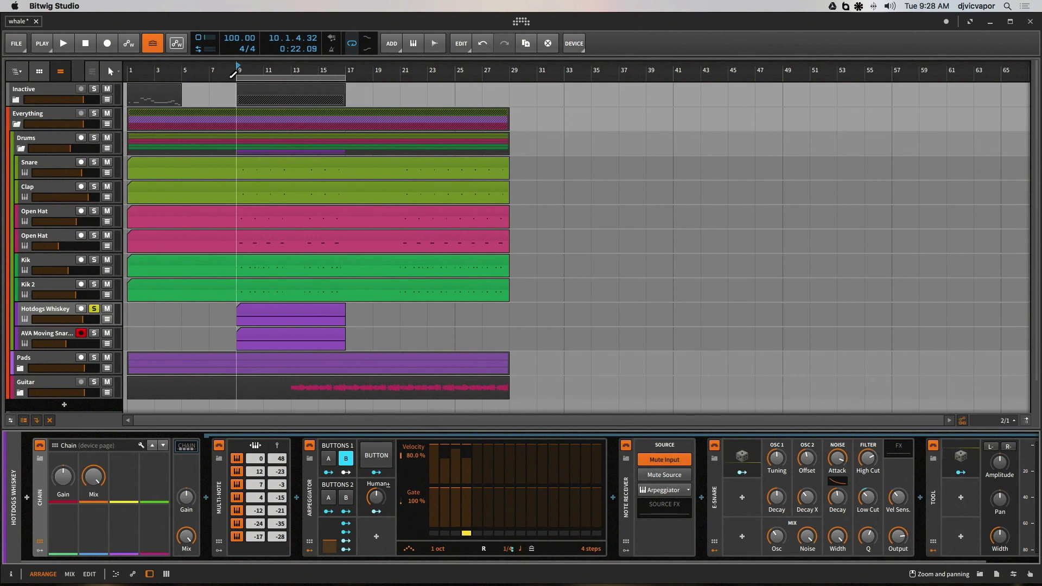
Audition the Hotdogs Whiskey track briefly, unsolo it, and collapse the device area below the arrangement.
key("space")
key("space")
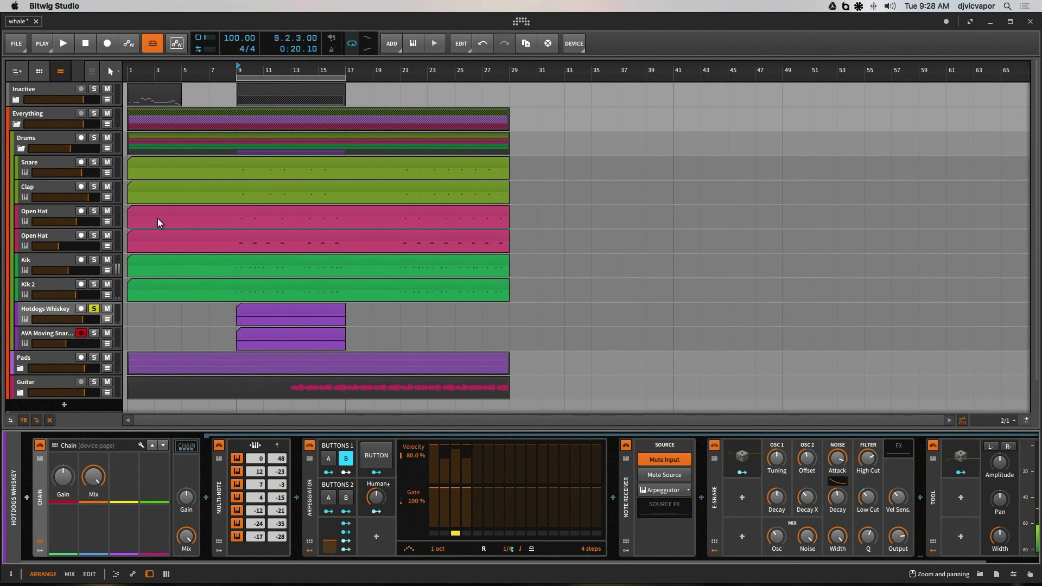
left_click(94, 309)
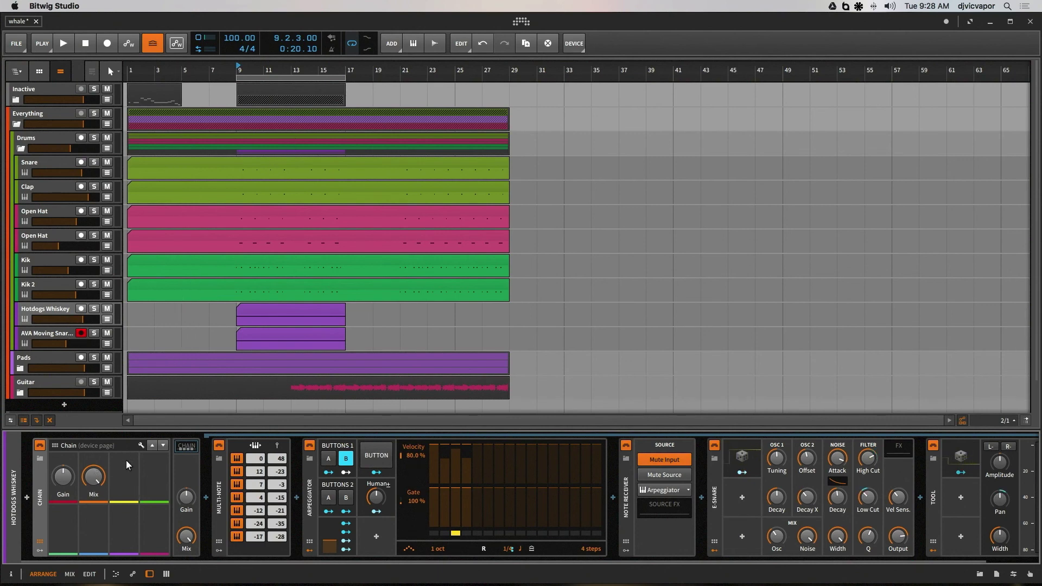
left_click_drag(175, 433, 177, 512)
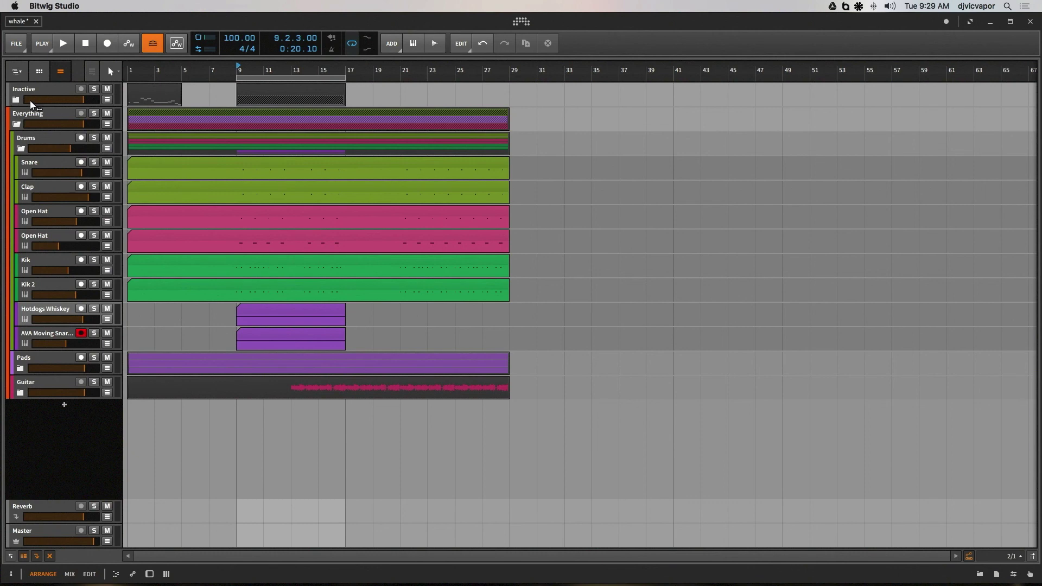
Play the song from the start, fold the Drums group, and unfold the Pads group inside Everything.
left_click(69, 46)
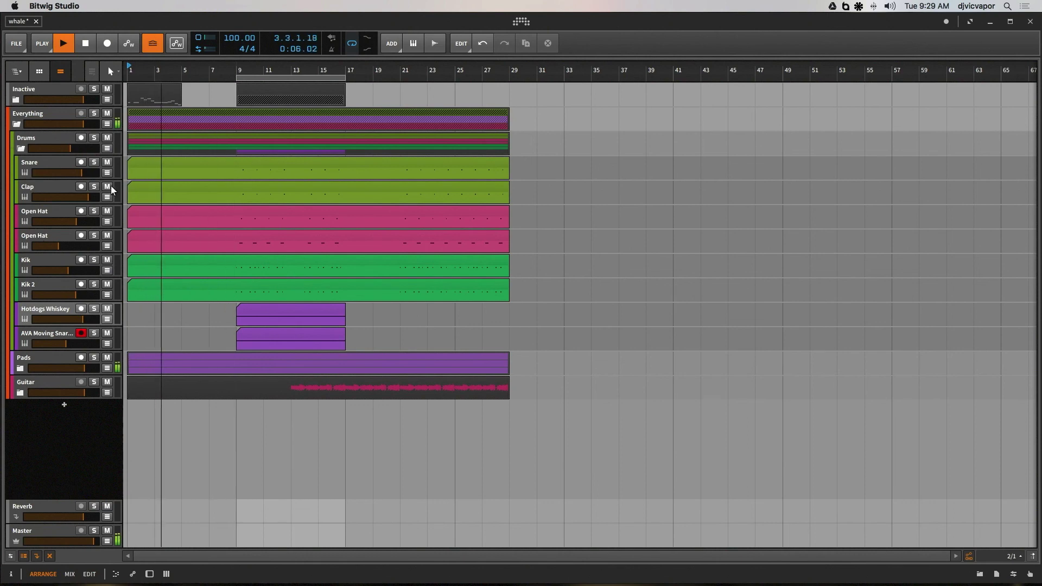
left_click(20, 148)
left_click(16, 124)
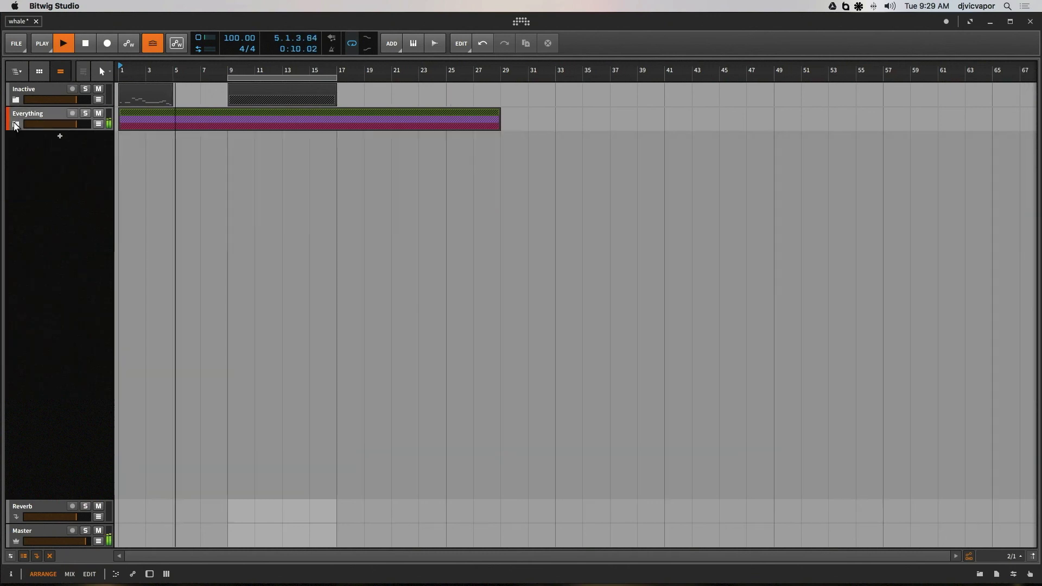
left_click(44, 163)
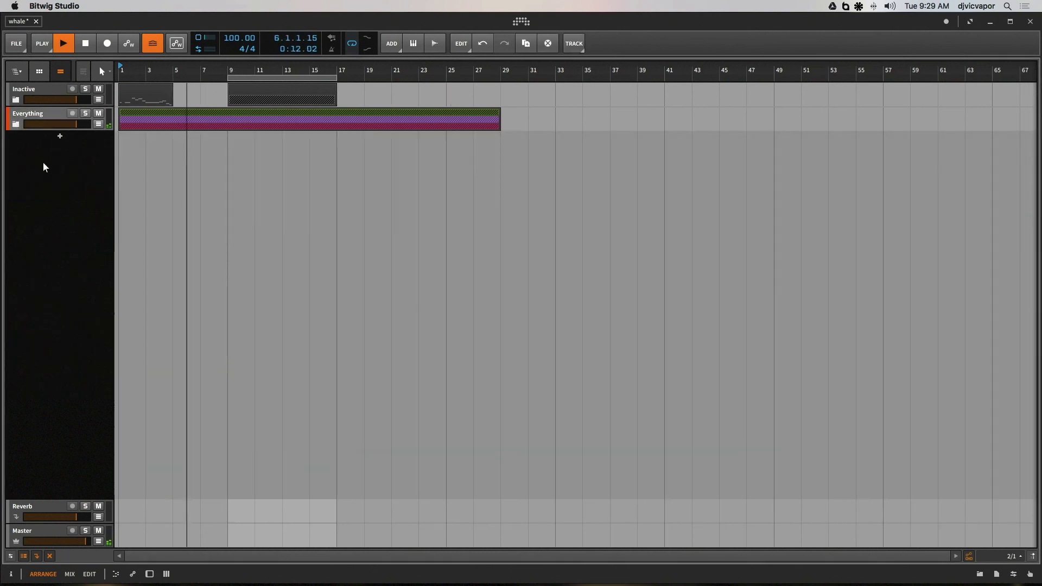
left_click(14, 125)
left_click(15, 124)
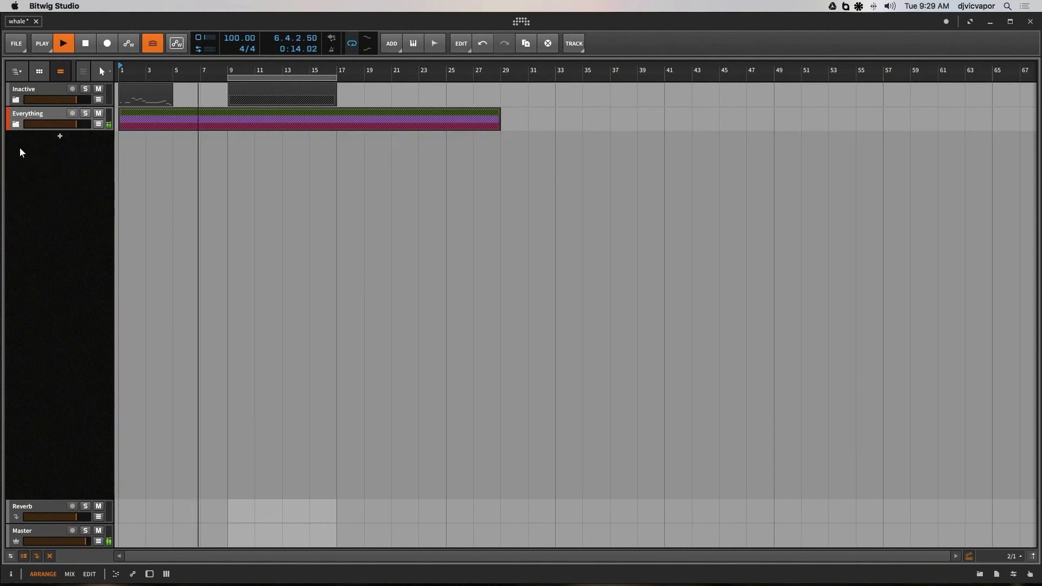
left_click(19, 124)
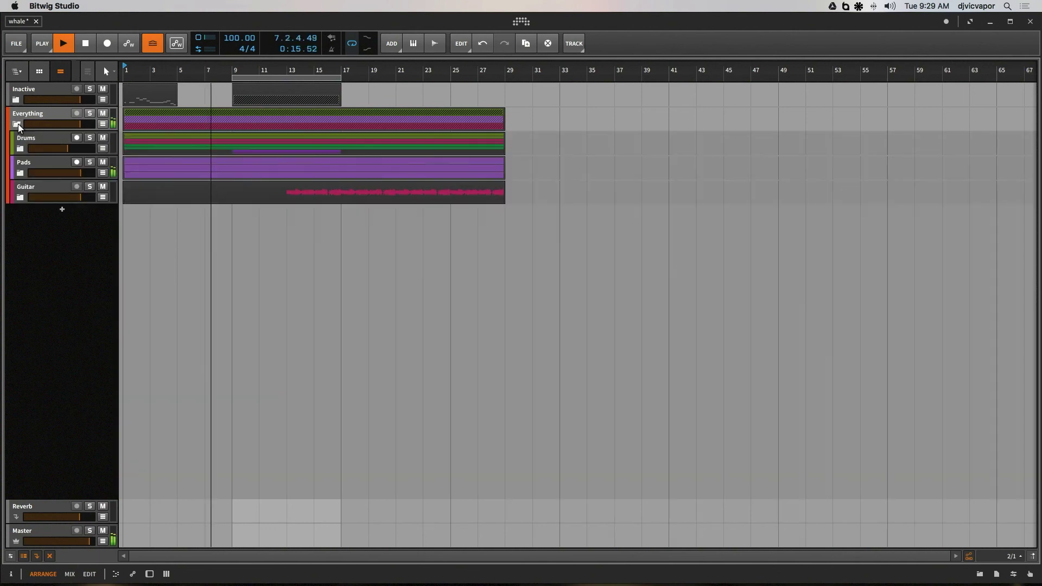
left_click(17, 171)
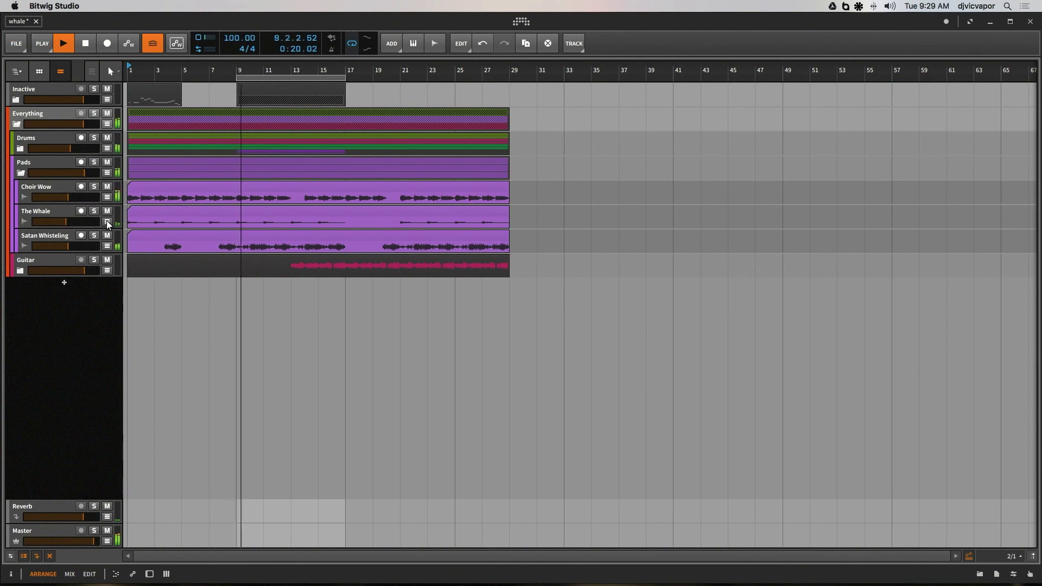
Listen to the Choir Wow track in solo, unsolo it, and replay the song's opening briefly.
left_click(94, 188)
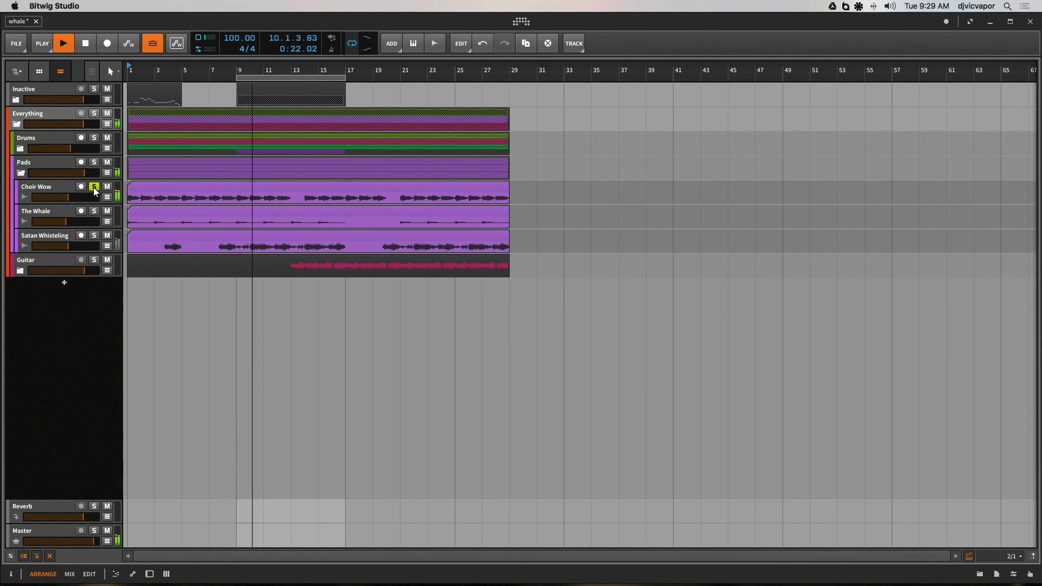
left_click(94, 188)
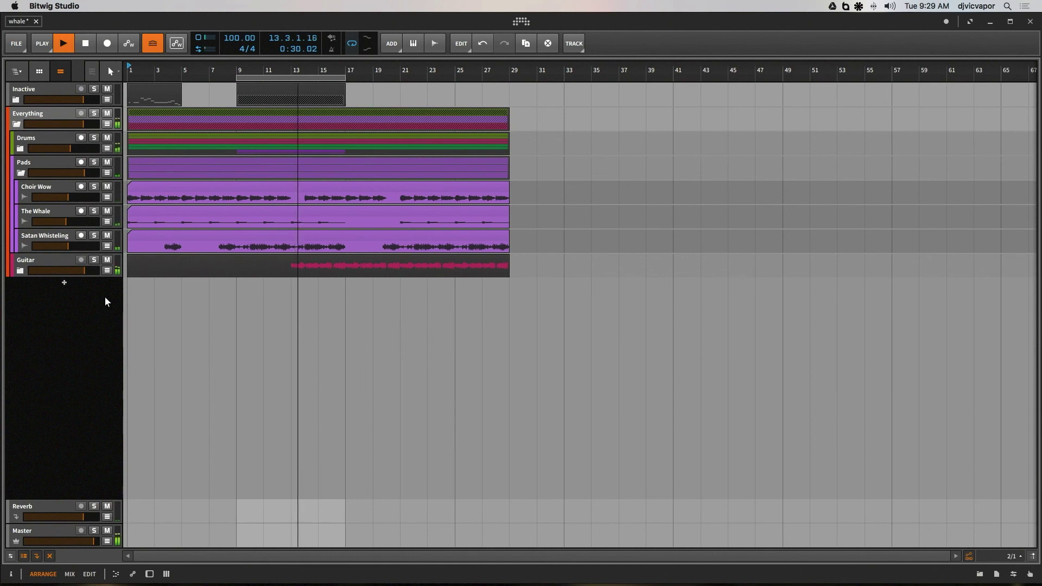
left_click(86, 46)
left_click(87, 49)
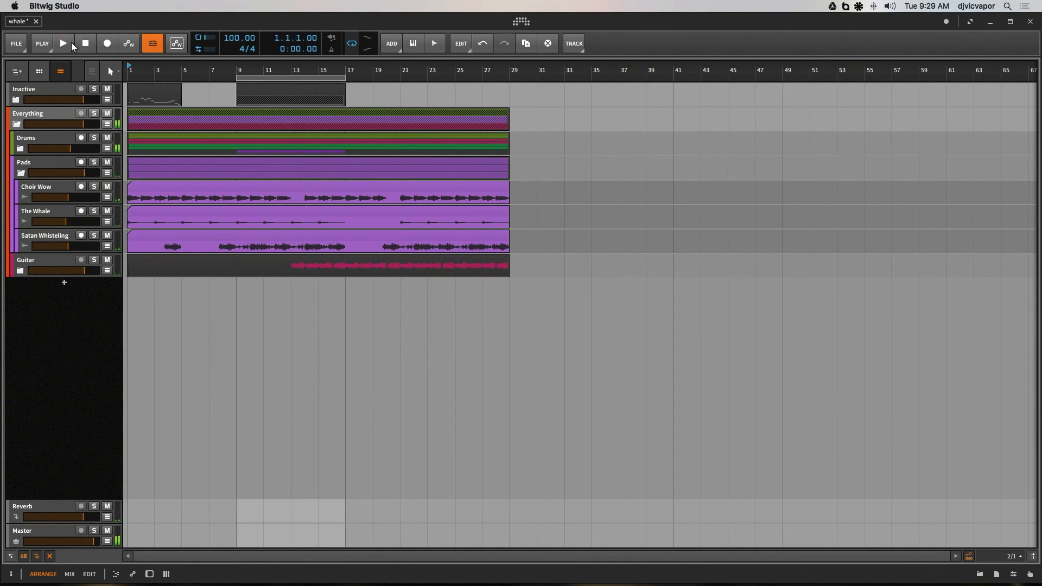
left_click(65, 44)
left_click(85, 46)
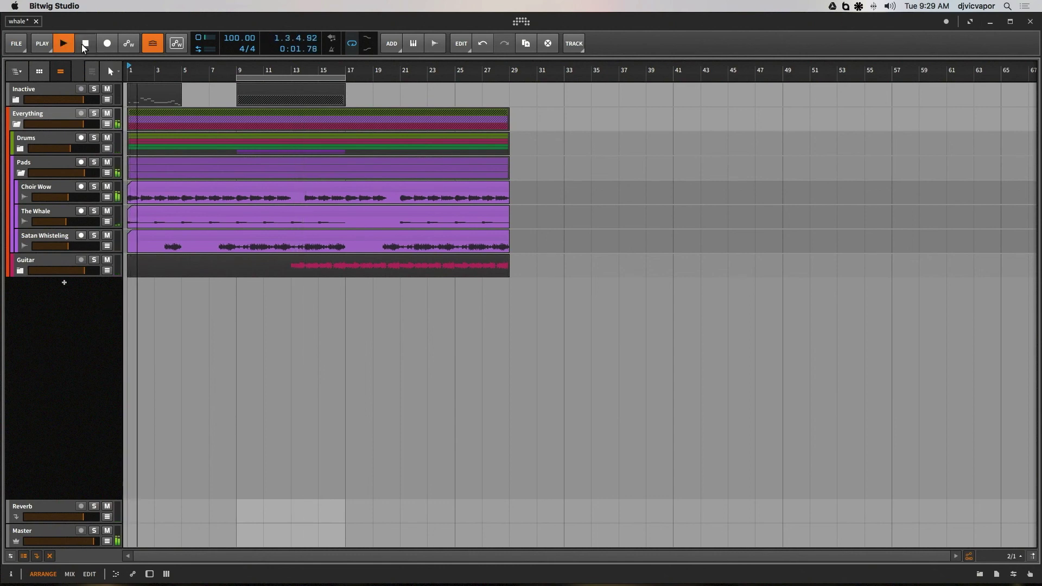
Show the Choir Wow track's devices, solo the track, and audition its opening repeatedly.
left_click(45, 187)
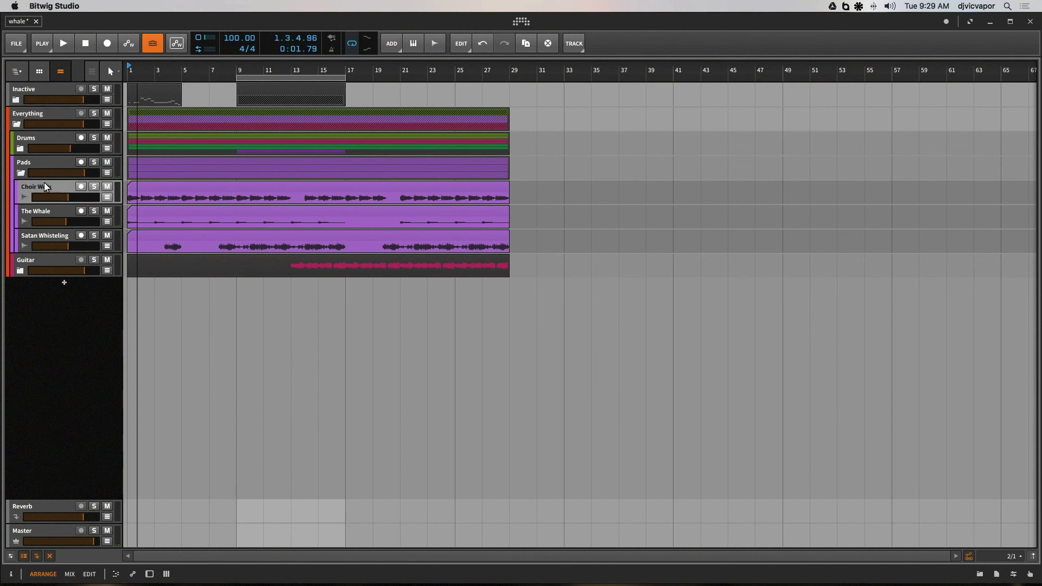
key("d")
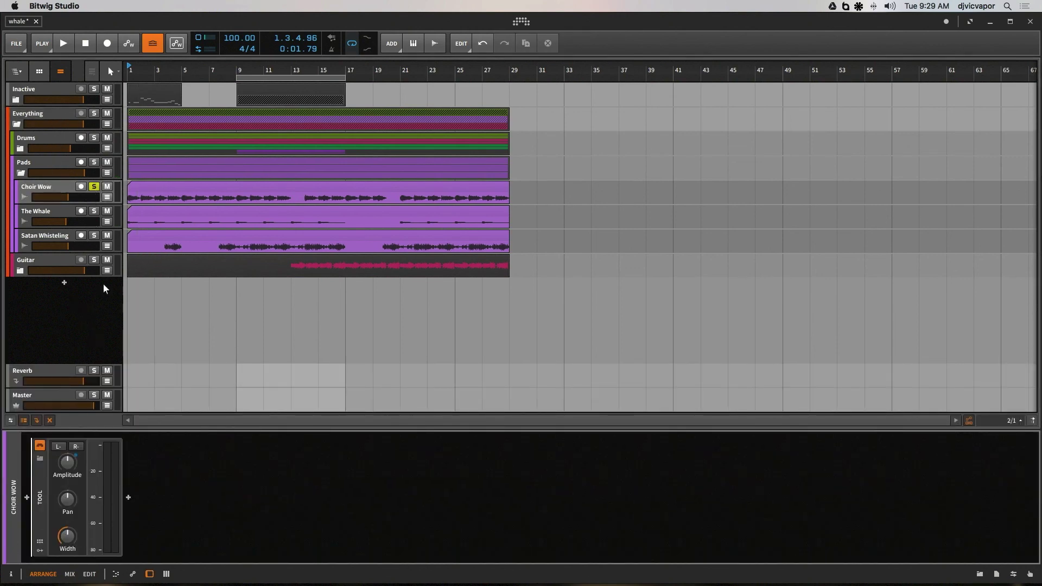
key("space")
key("space")
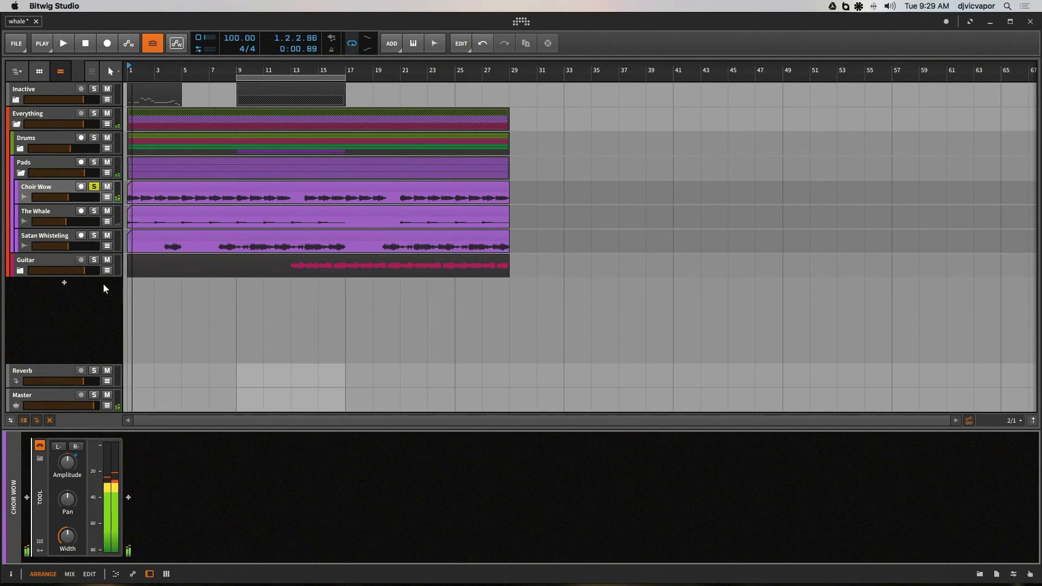
key("space")
key("space")
key("space")
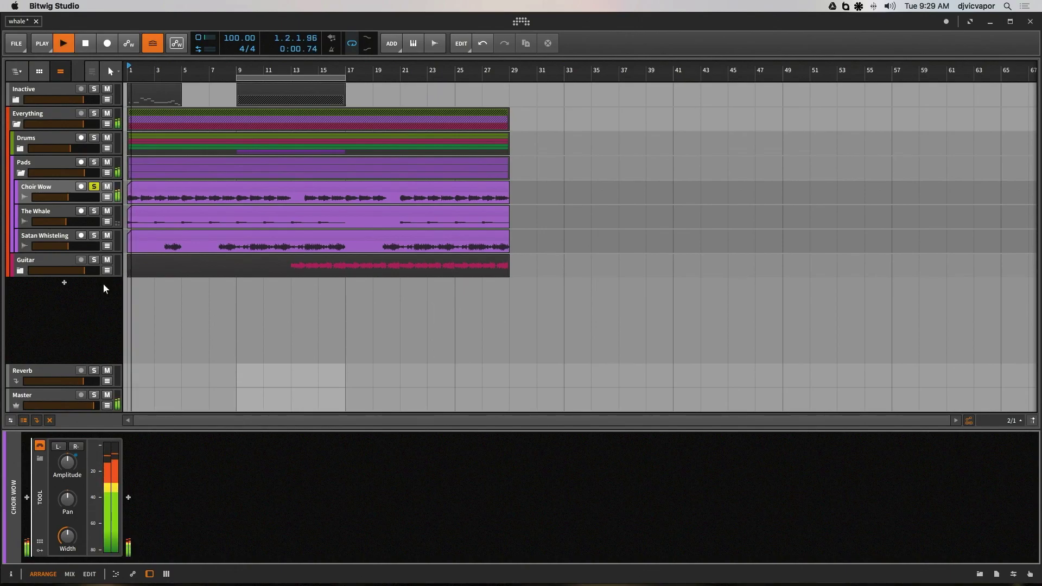
key("space")
key("space")
key("space")
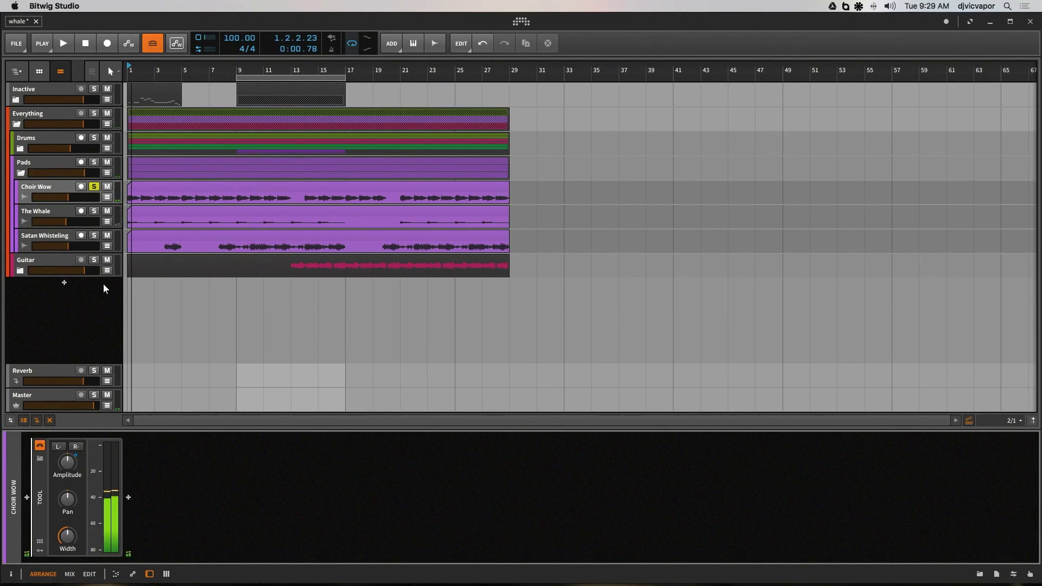
right_click(90, 291)
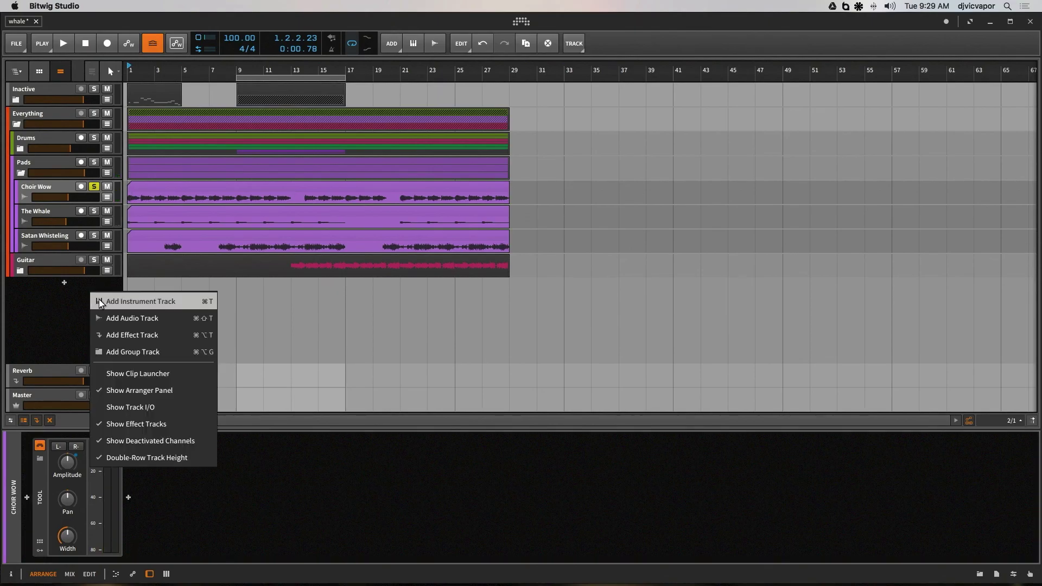
left_click(110, 318)
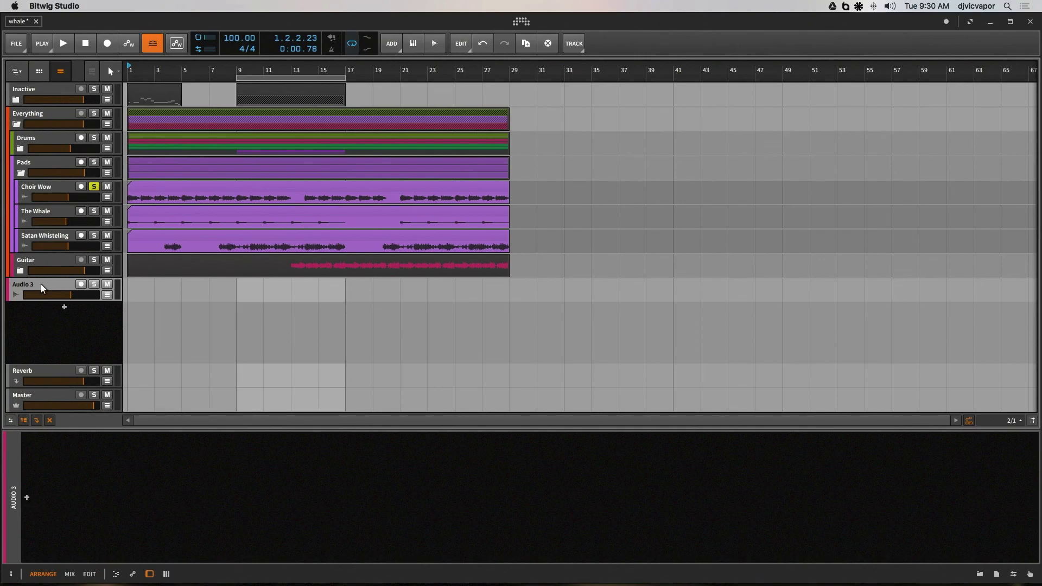
key("Delete")
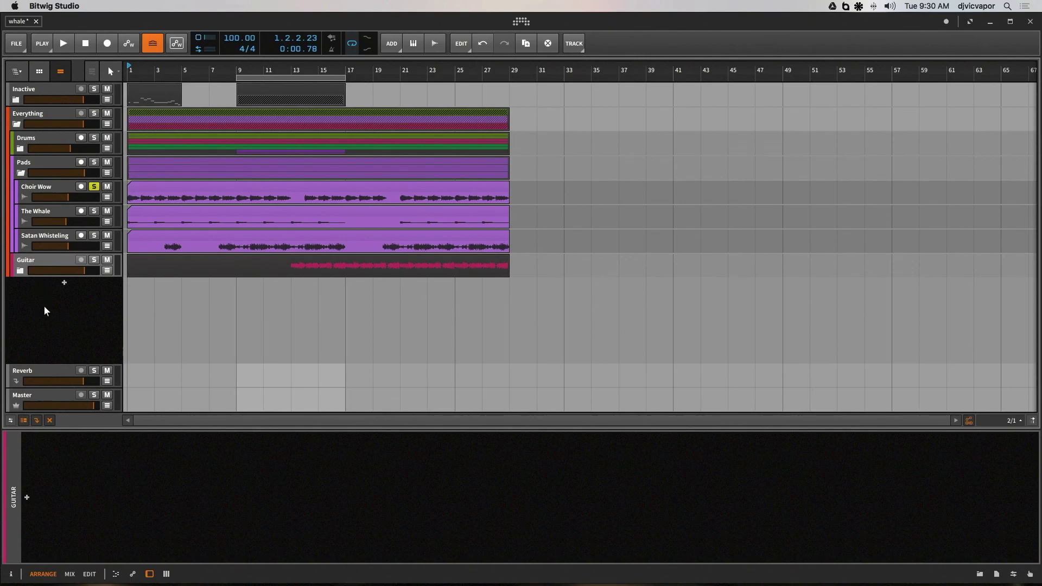
Select the soloed Choir Wow track and listen again to its first bars.
left_click(42, 189)
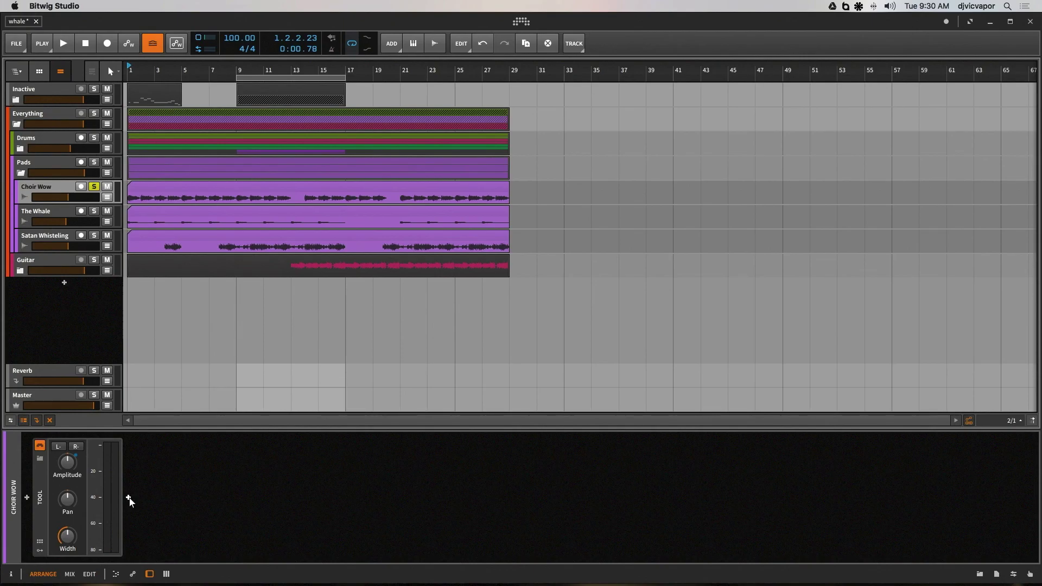
key("space")
key("space")
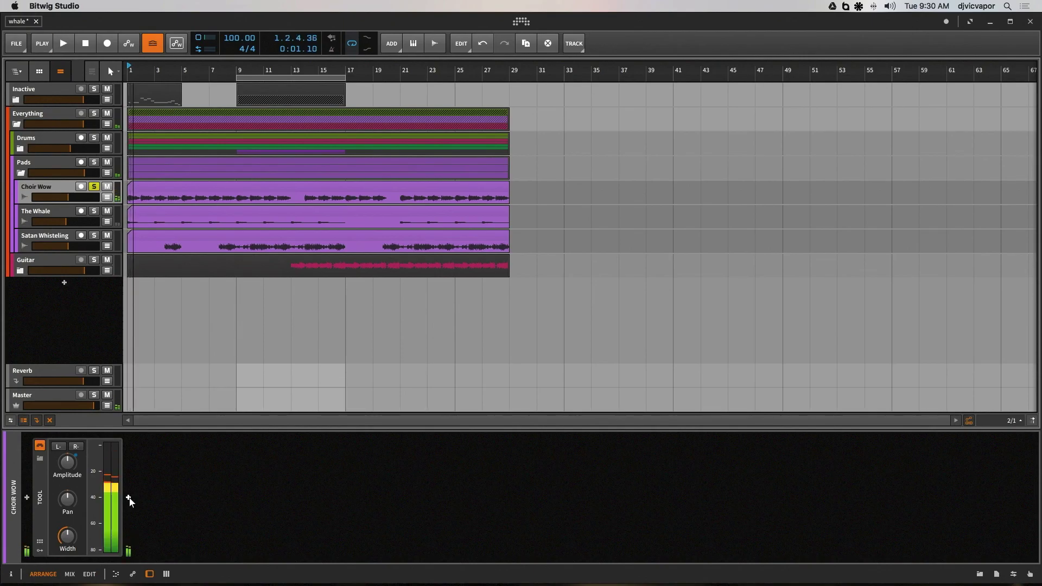
key("space")
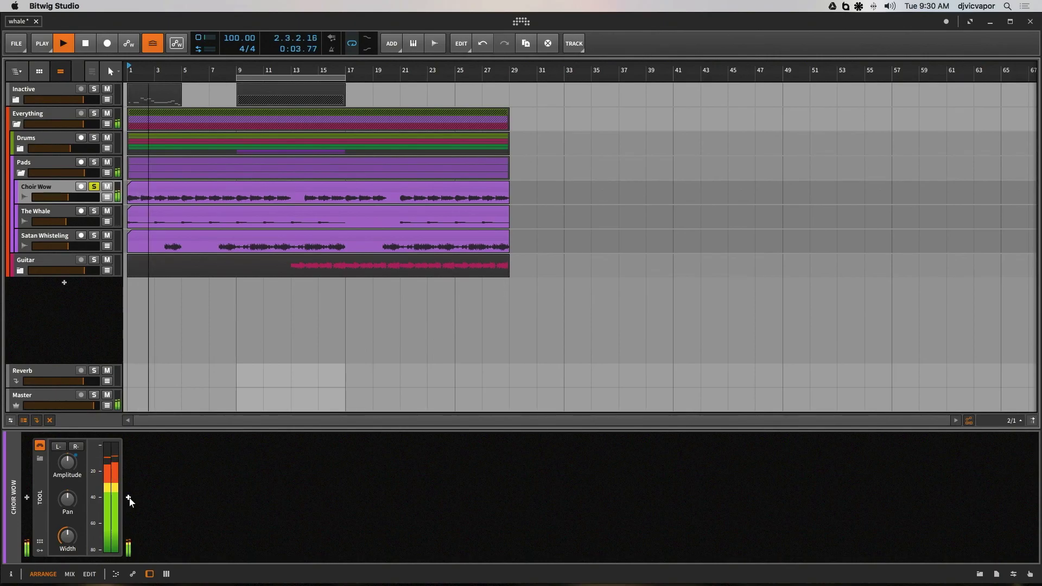
key("space")
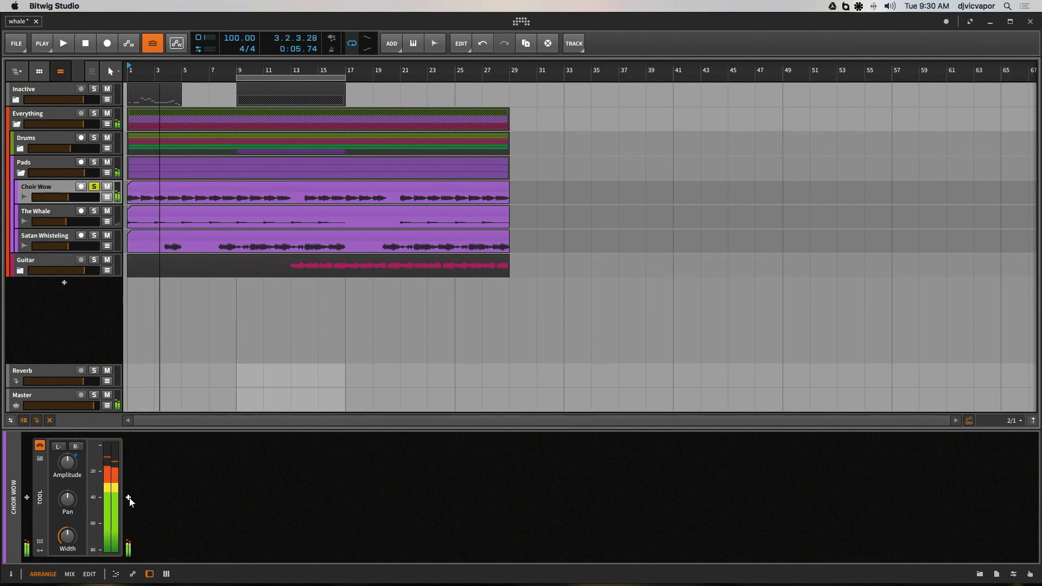
key("space")
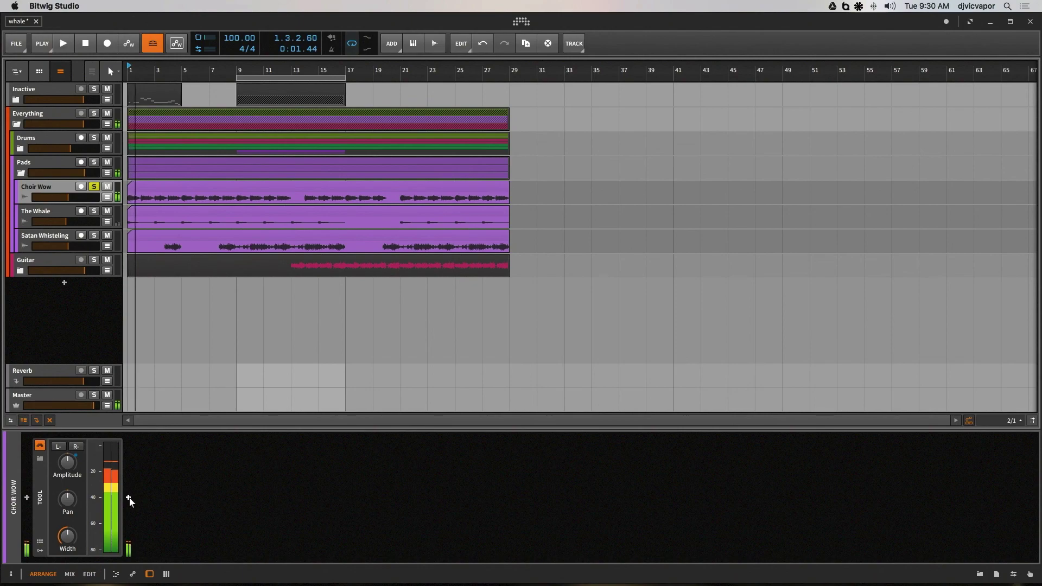
Insert the Reaktor 6 instrument after Choir Wow's Tool device and expand the Flesh folder in Reaktor's player library.
left_click(128, 497)
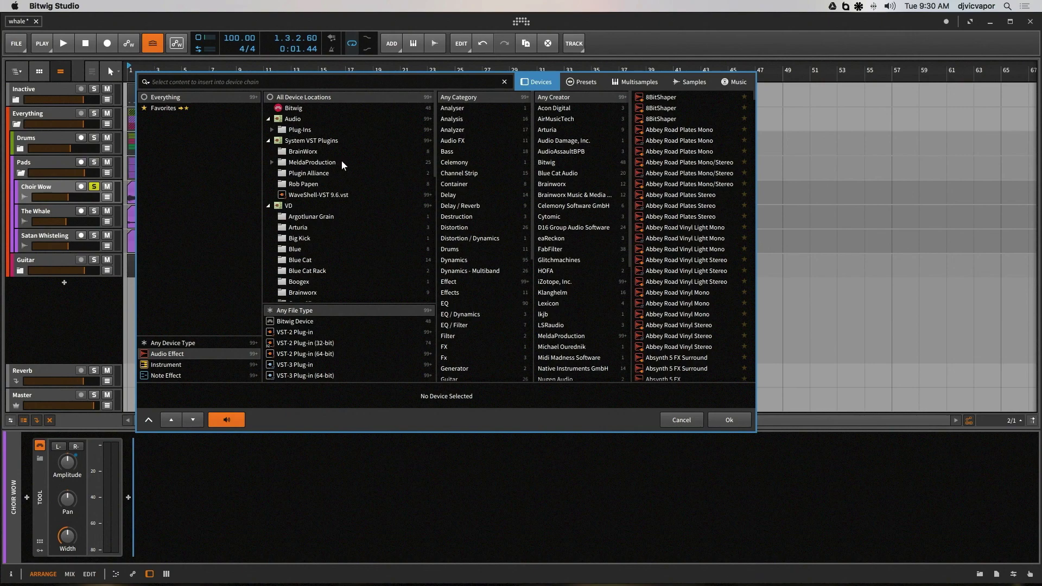
type("reaktor")
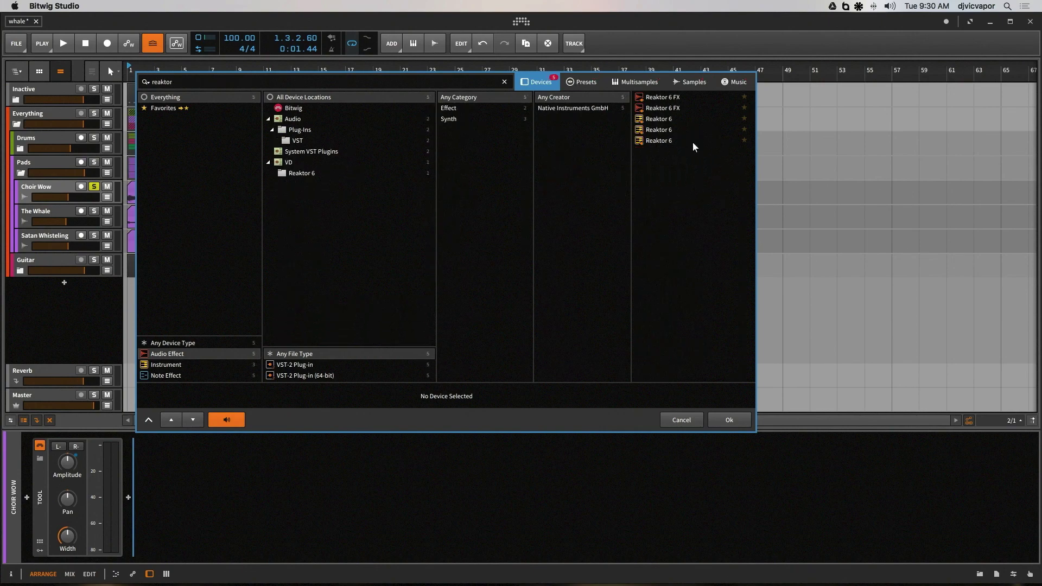
left_click(665, 118)
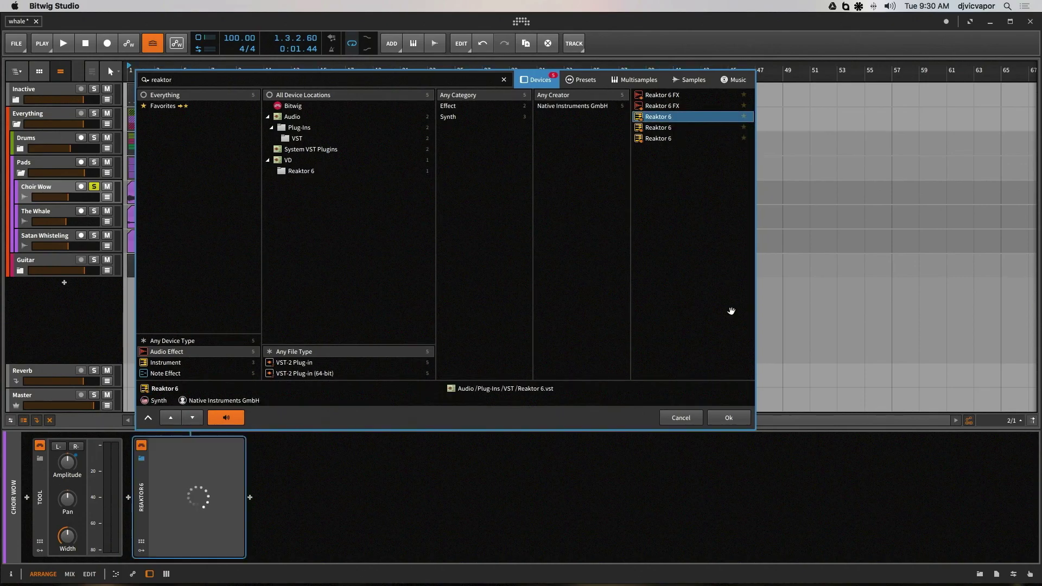
left_click(726, 418)
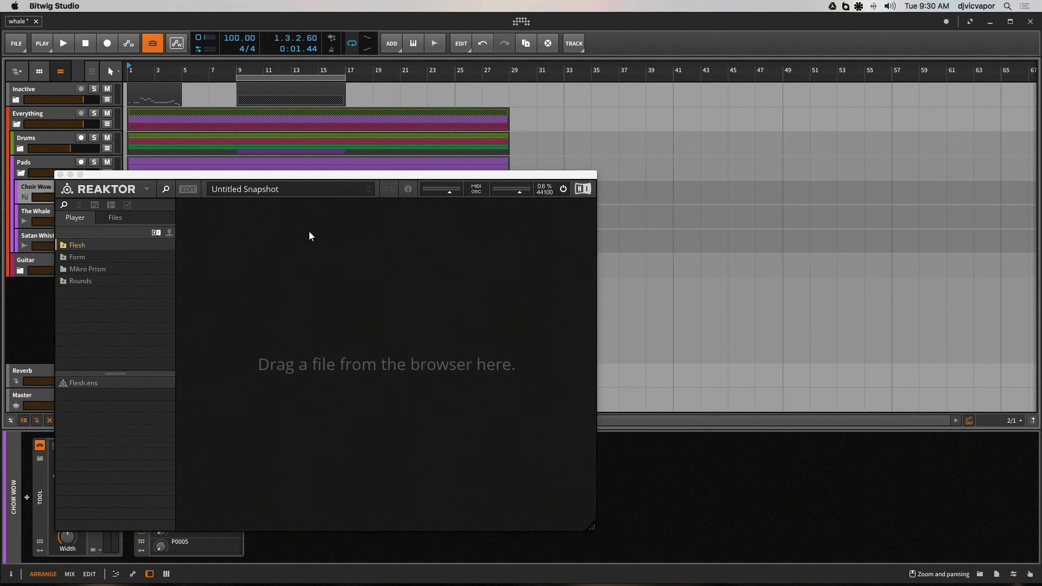
left_click(65, 244)
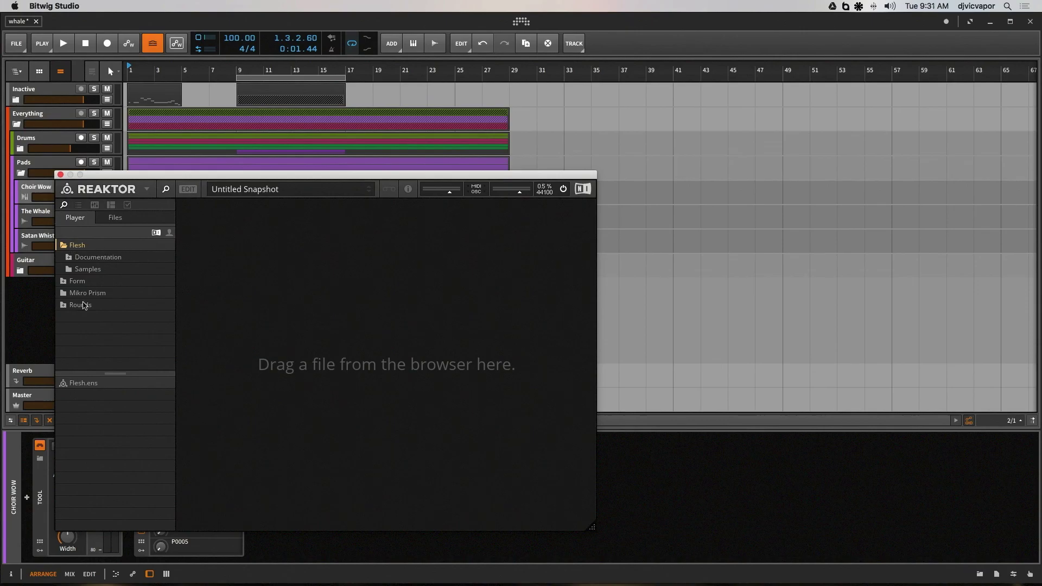
Load the Flesh.ens ensemble into Reaktor and move its window clear of the track list.
left_click_drag(364, 370, 372, 372)
left_click_drag(372, 371, 230, 139)
left_click_drag(253, 180, 691, 194)
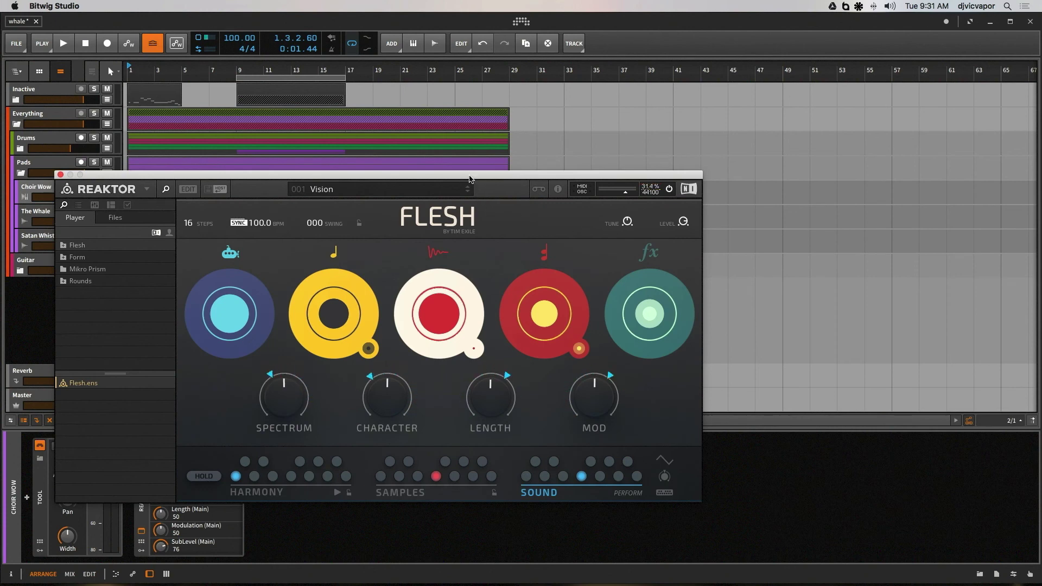
left_click_drag(467, 179, 774, 184)
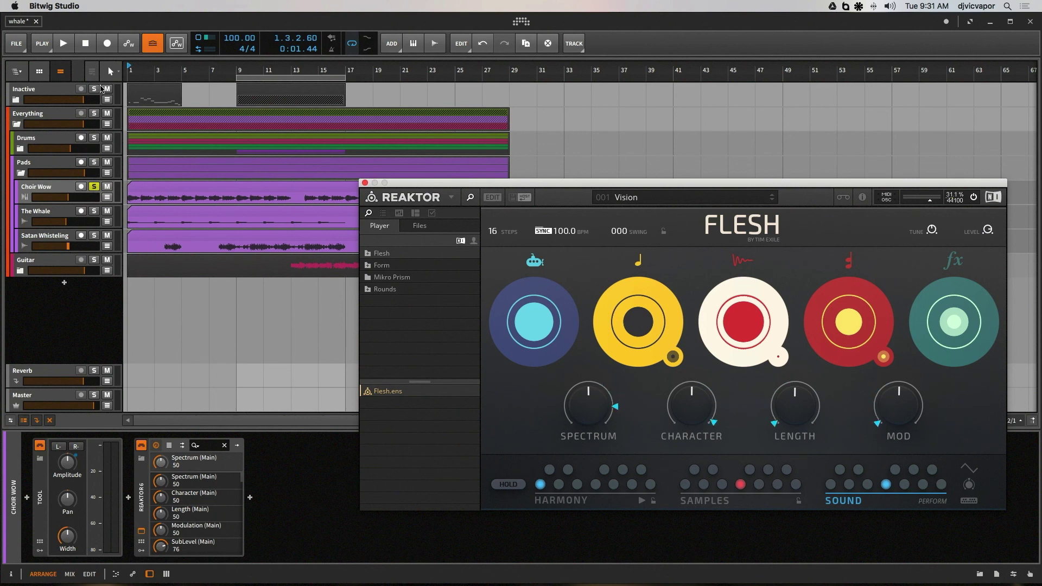
Move the arranger loop to the song's start, shorten it to bars 1 to 5, and stop playback.
left_click(64, 46)
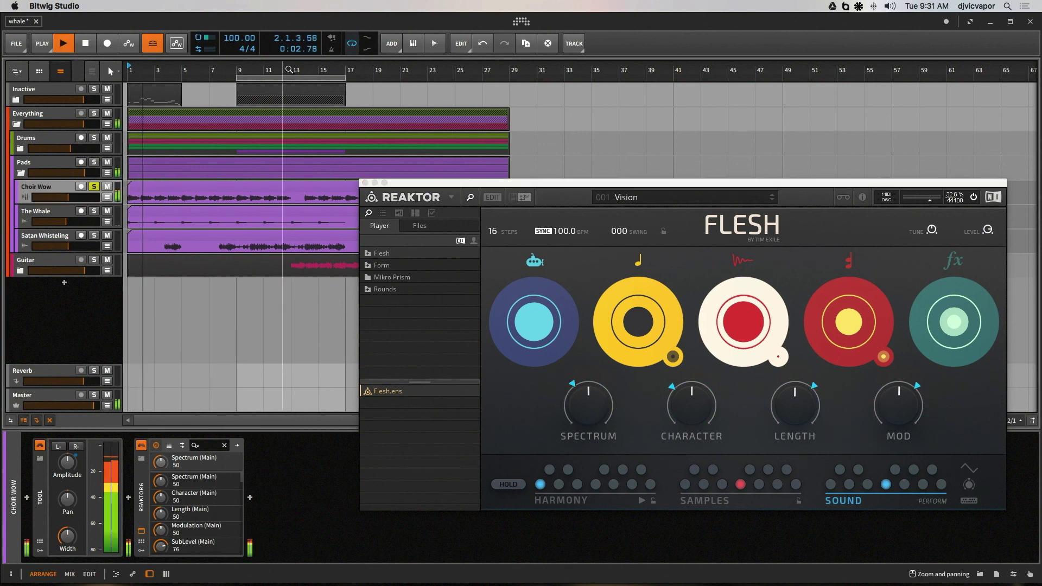
left_click_drag(284, 75, 174, 78)
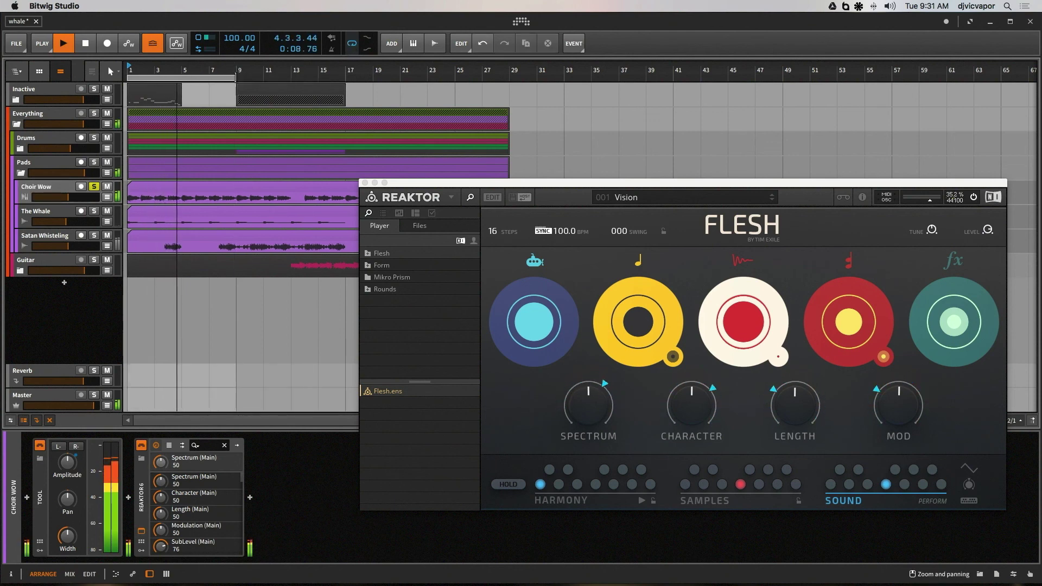
left_click_drag(236, 77, 185, 79)
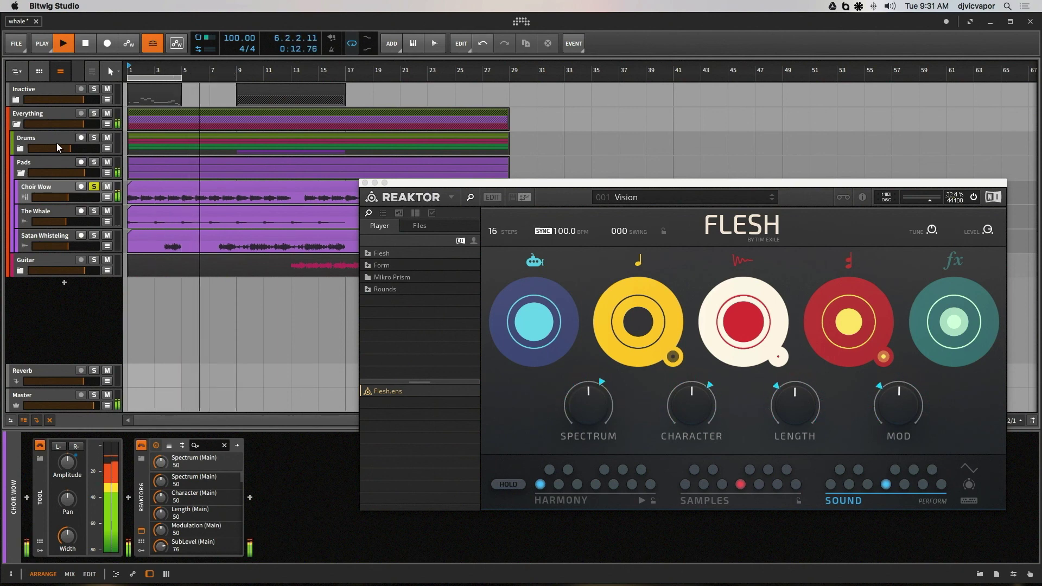
left_click(63, 43)
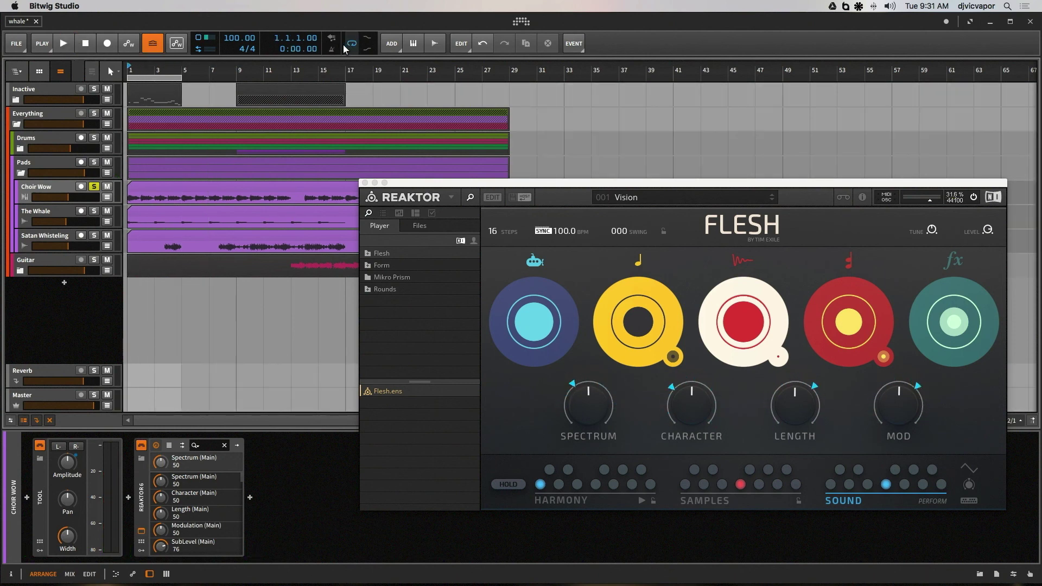
Play the loop, lower the Choir Wow track's volume, and reduce Flesh's sub level to 58.
left_click(66, 46)
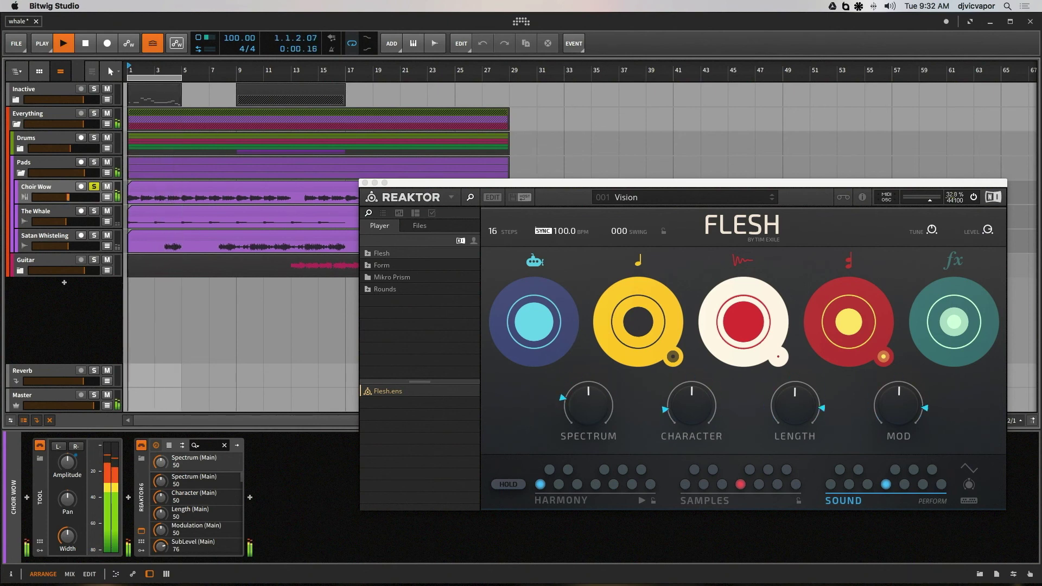
left_click_drag(68, 197, 55, 197)
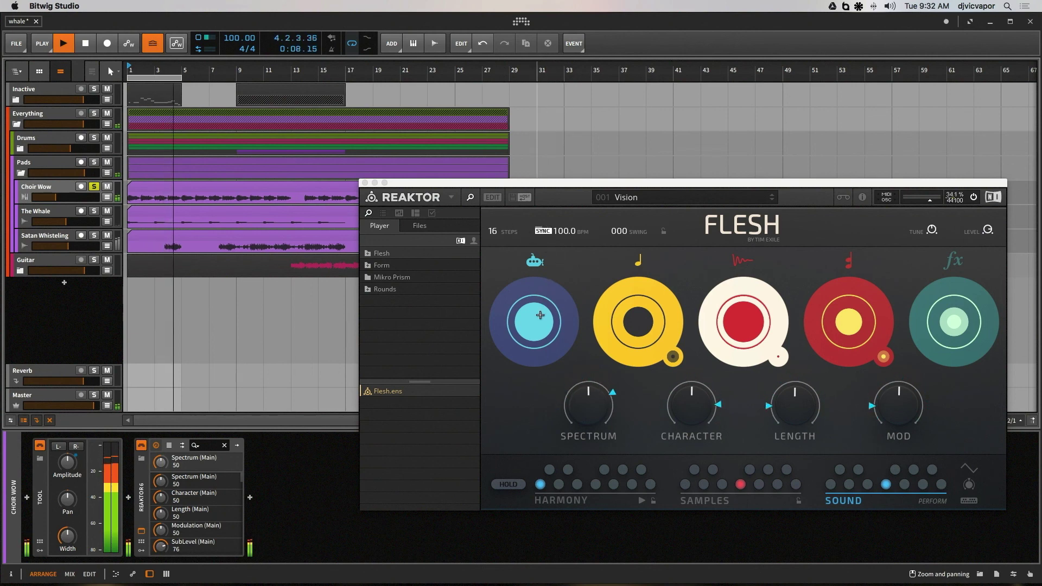
mouse_move(538, 313)
left_mouse_down()
mouse_move(536, 273)
mouse_move(529, 314)
mouse_move(528, 303)
left_mouse_up()
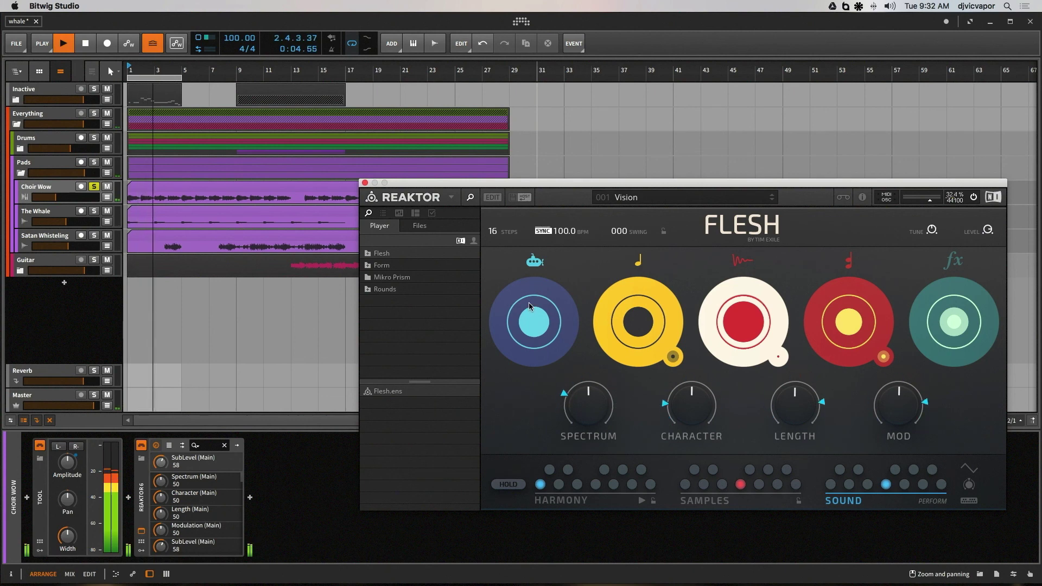
Load Flesh's Fennec Fox snapshot and adjust its levels, with poly at 48, mono at 100 and sub at 20.
left_click(771, 201)
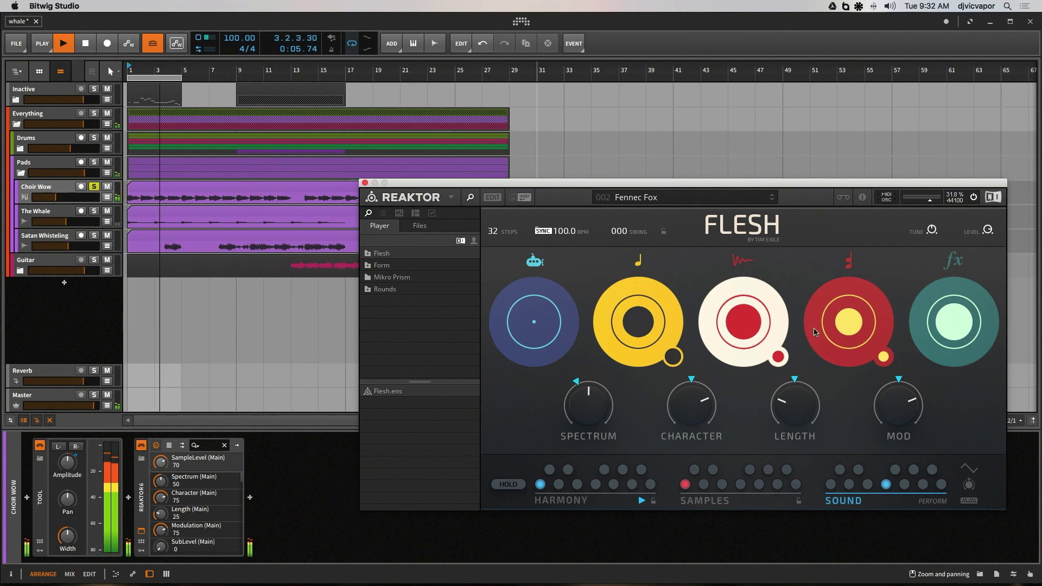
left_click_drag(835, 329, 845, 290)
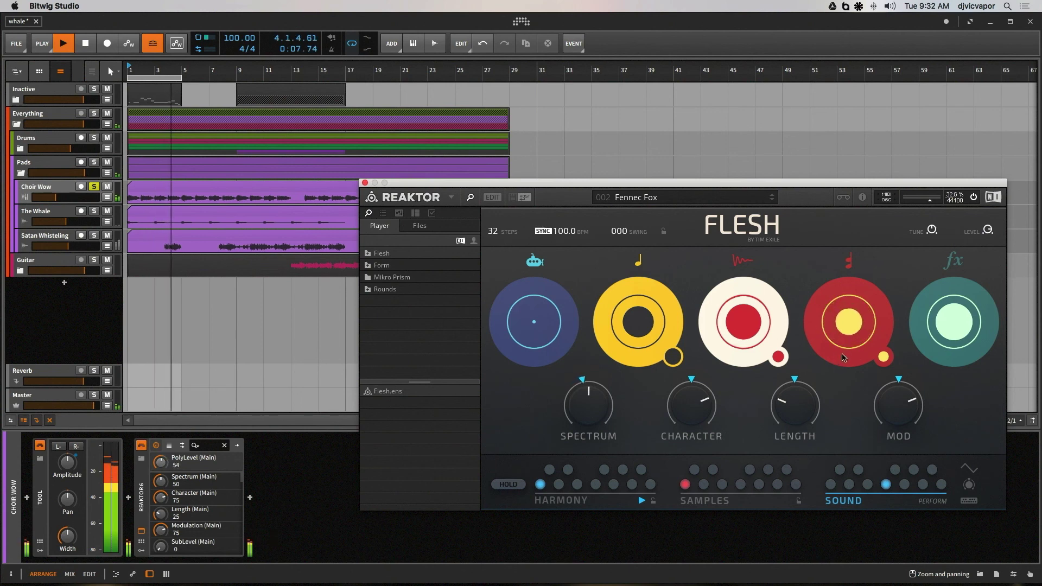
left_click(959, 267)
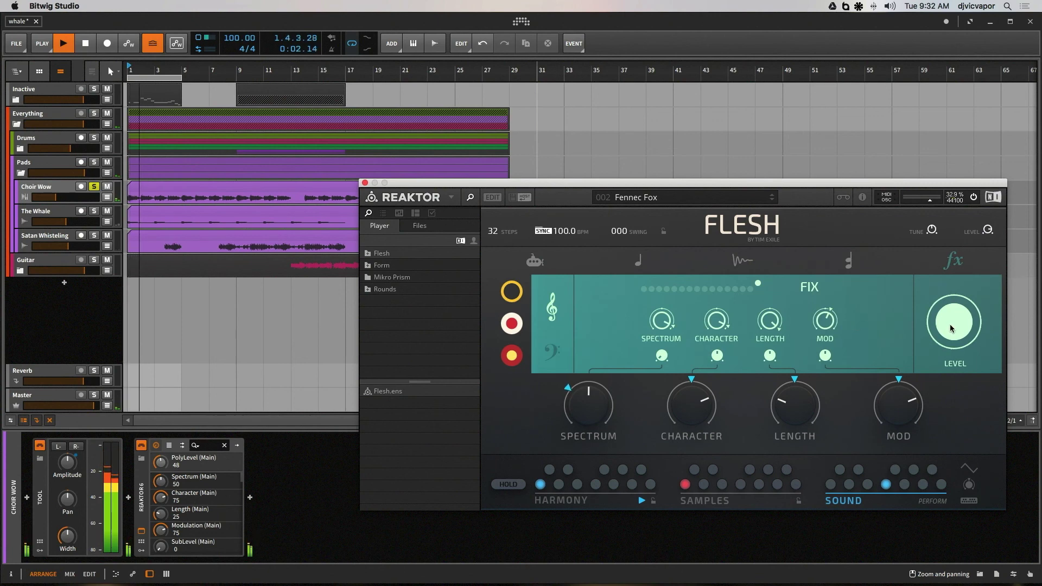
left_click_drag(939, 324, 955, 297)
left_click(955, 263)
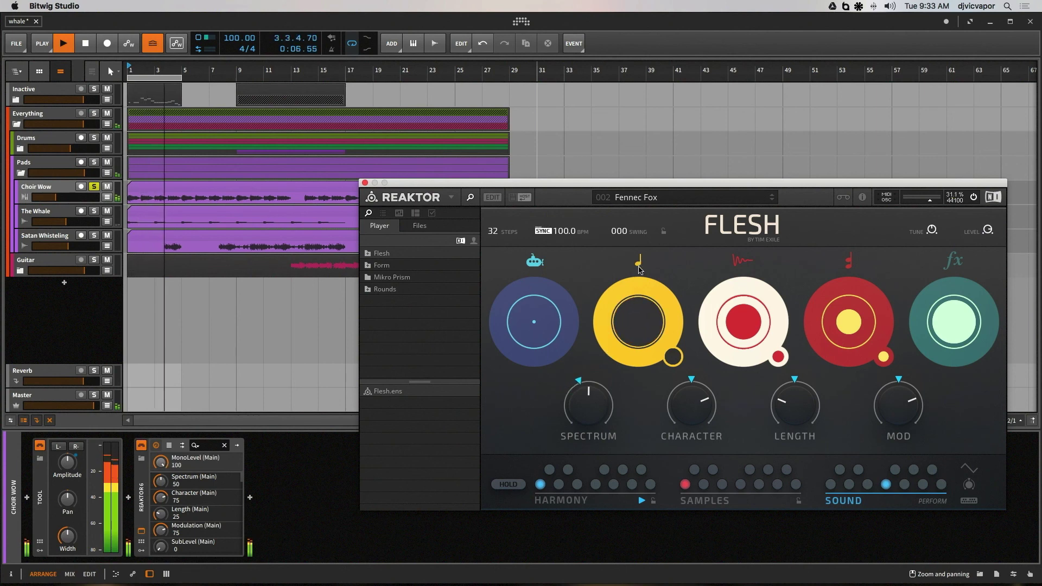
left_click_drag(535, 315, 559, 290)
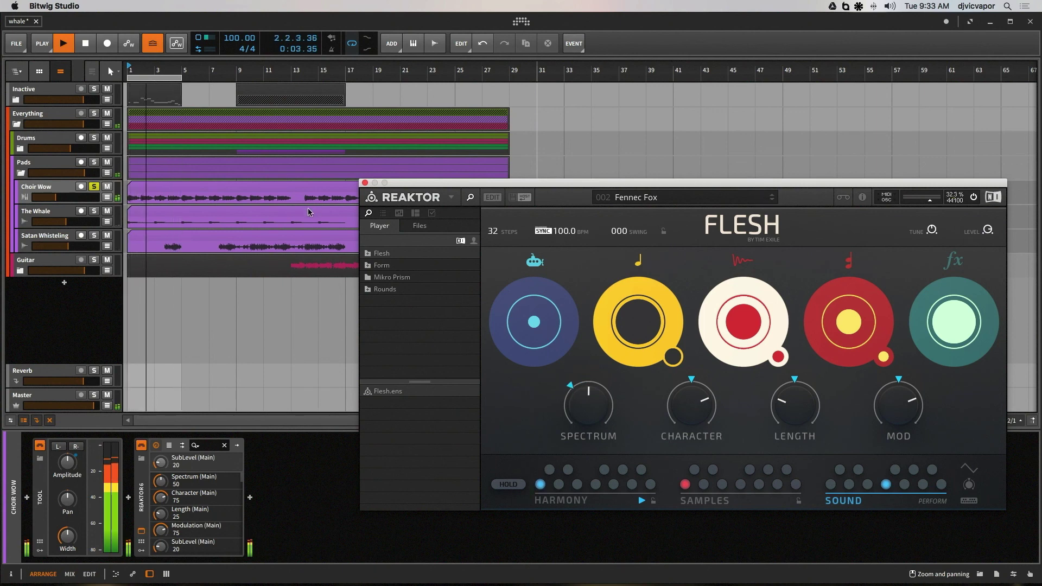
Load Flesh's Trommelsalat snapshot and move the Reaktor window further away from the tracks.
left_click(142, 448)
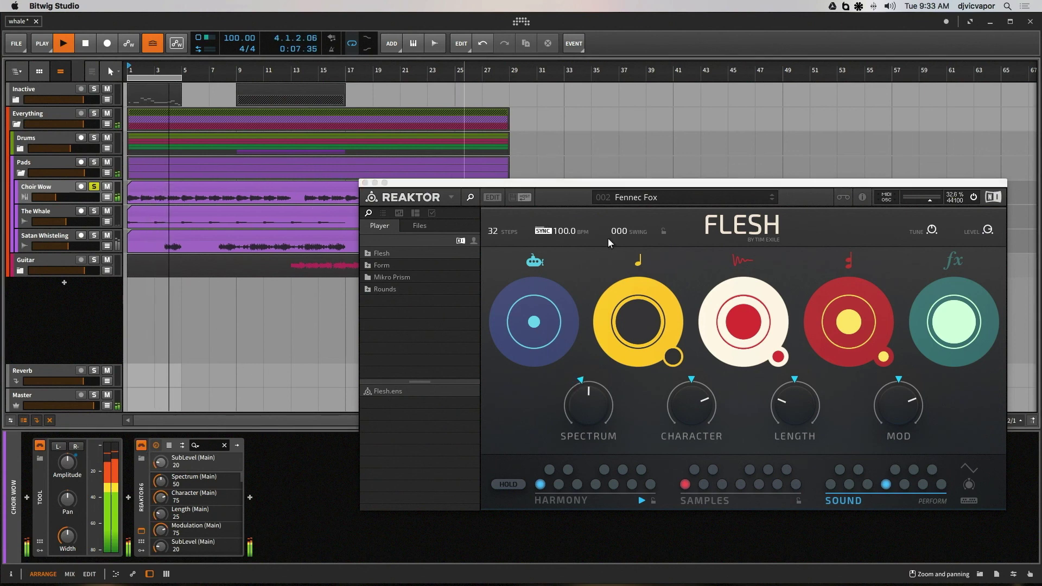
left_click(771, 200)
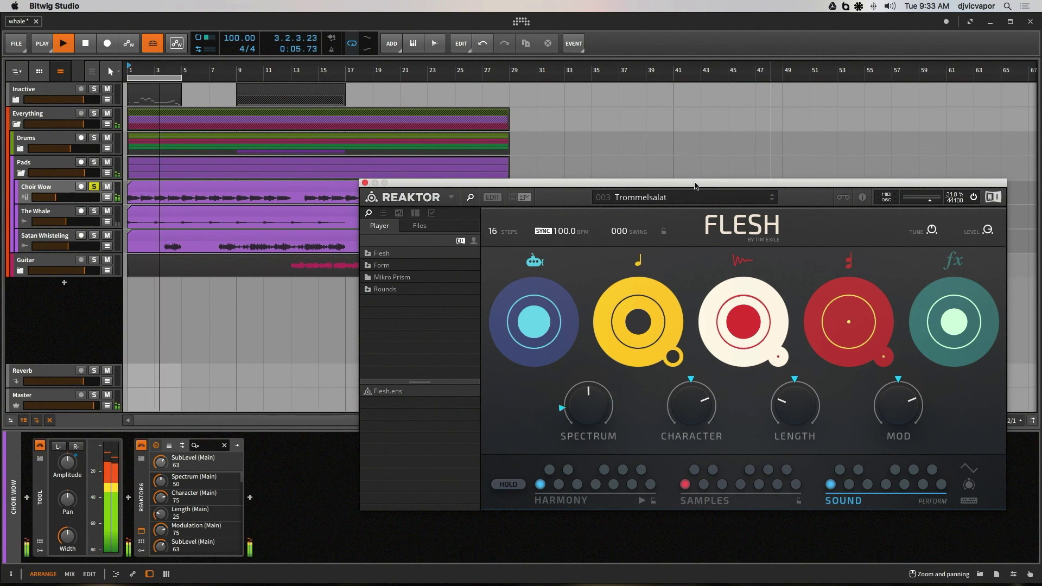
left_click_drag(688, 194, 759, 191)
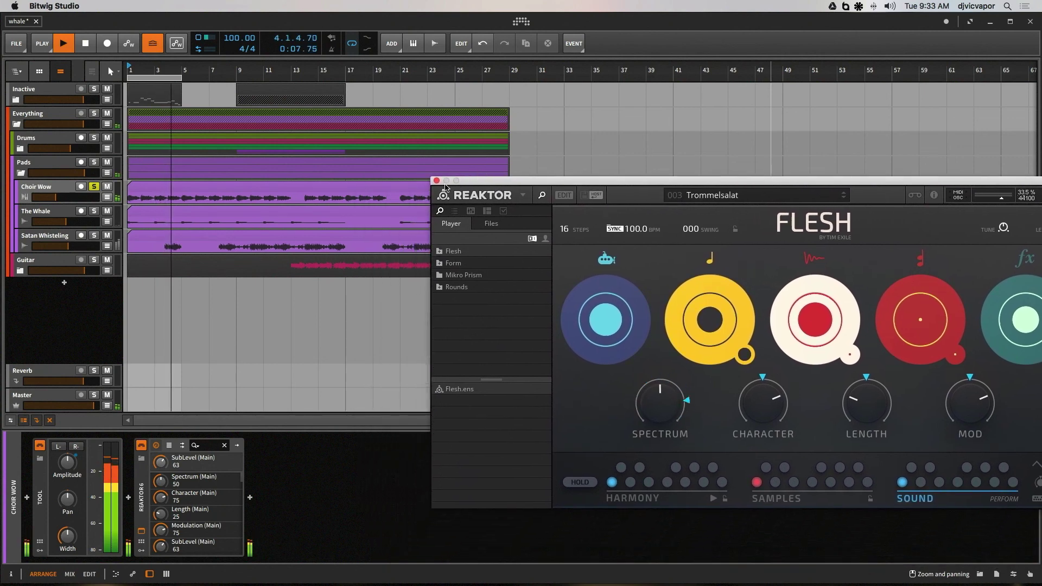
Close the Reaktor window, deactivate the Reaktor 6 device on Choir Wow, and stop playback.
left_click(436, 180)
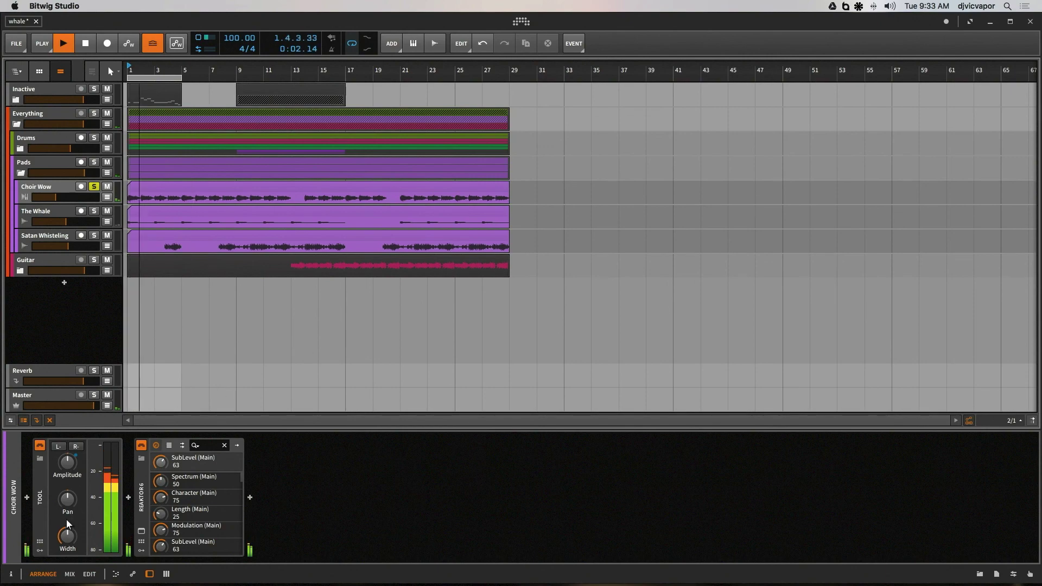
left_click(141, 446)
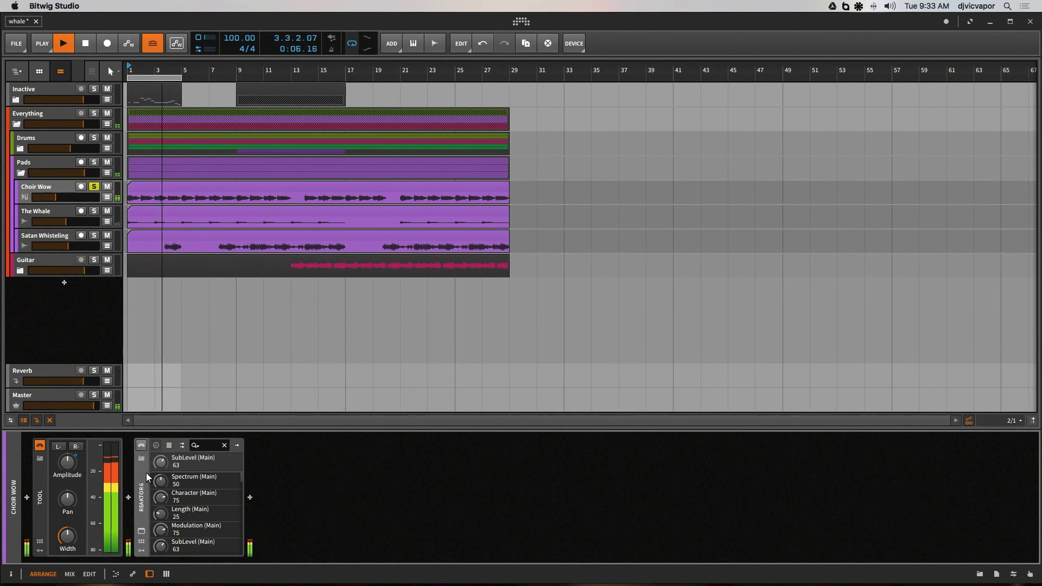
key("space")
left_click(249, 498)
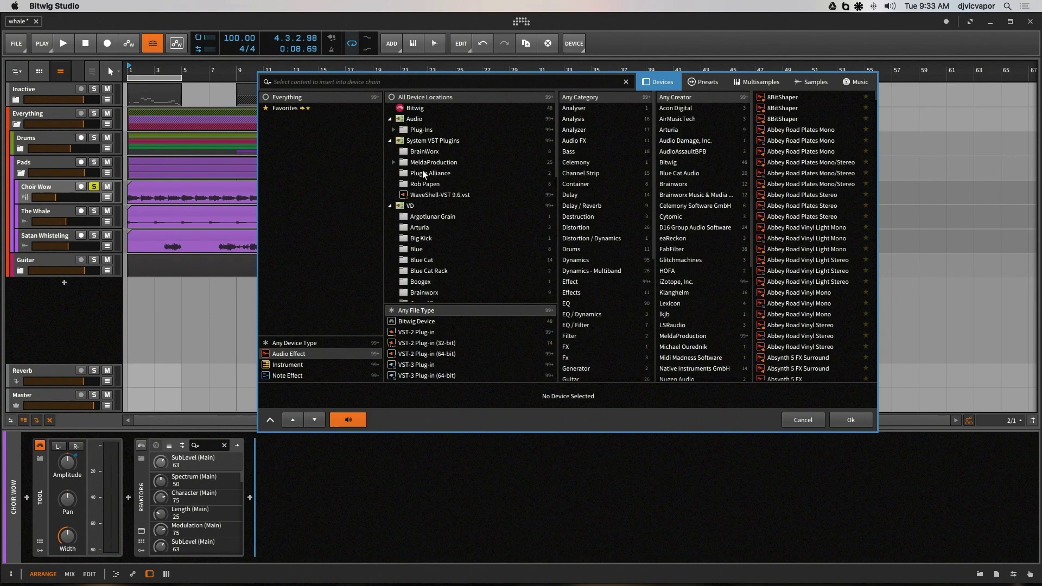
scroll(422, 173, "down", 5)
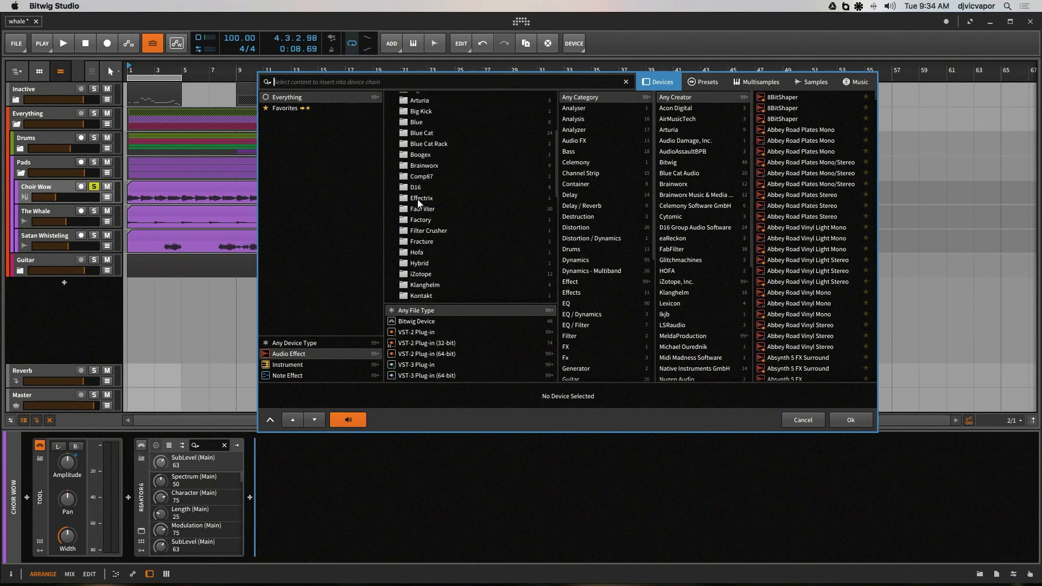
left_click(418, 200)
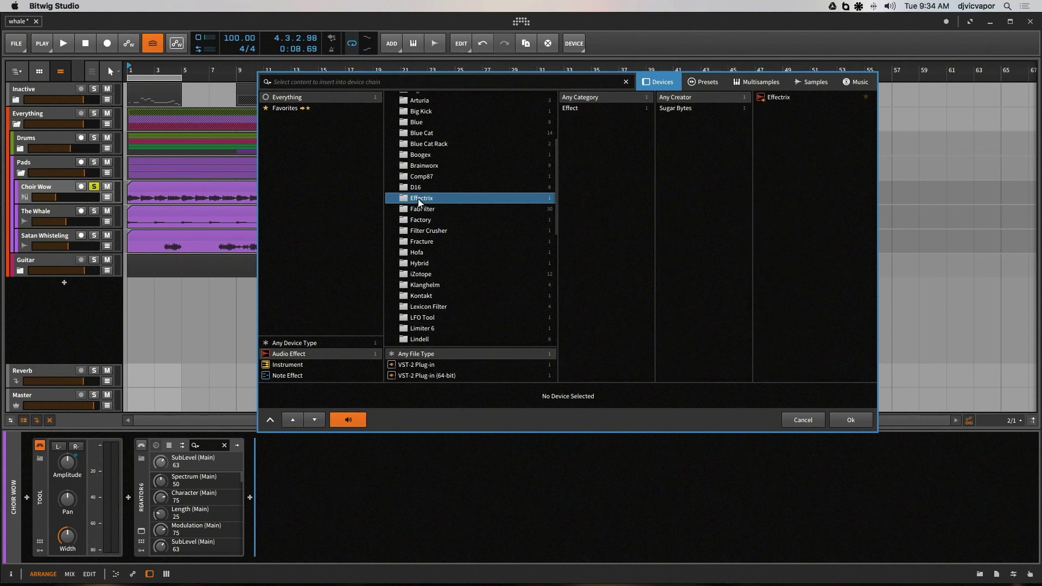
left_click(778, 98)
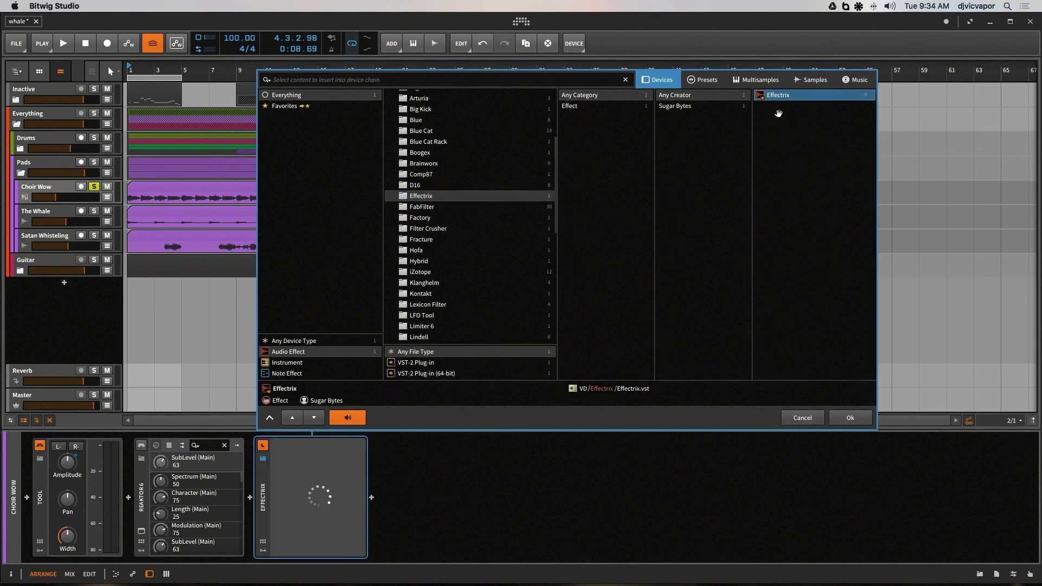
left_click(846, 418)
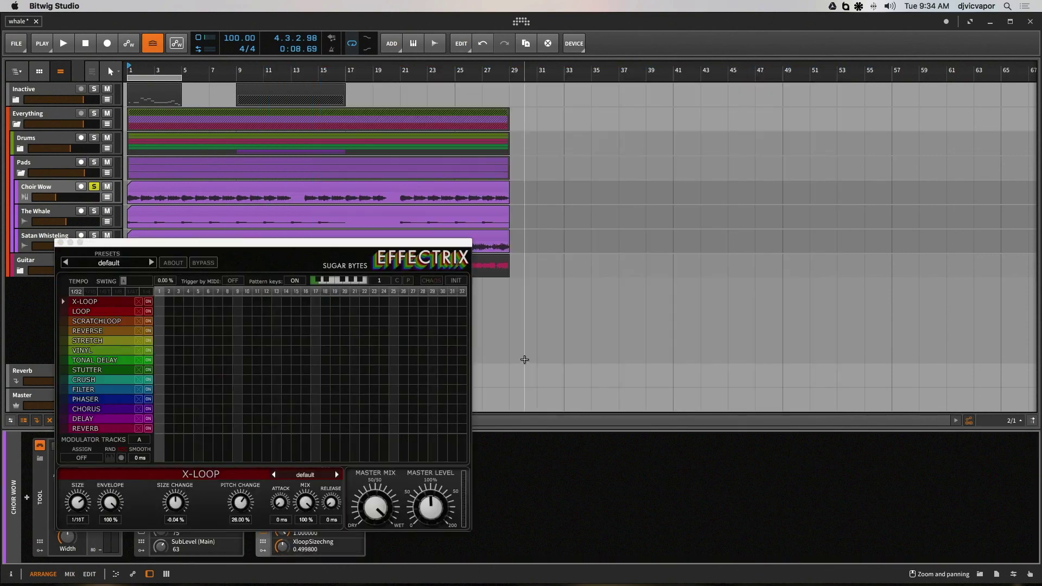
Undo the accidental move of the Satan Whisteling clip and place the Effectrix window clear of the arranged clips.
left_click(325, 237)
left_click_drag(384, 248, 413, 256)
left_click_drag(330, 241, 691, 307)
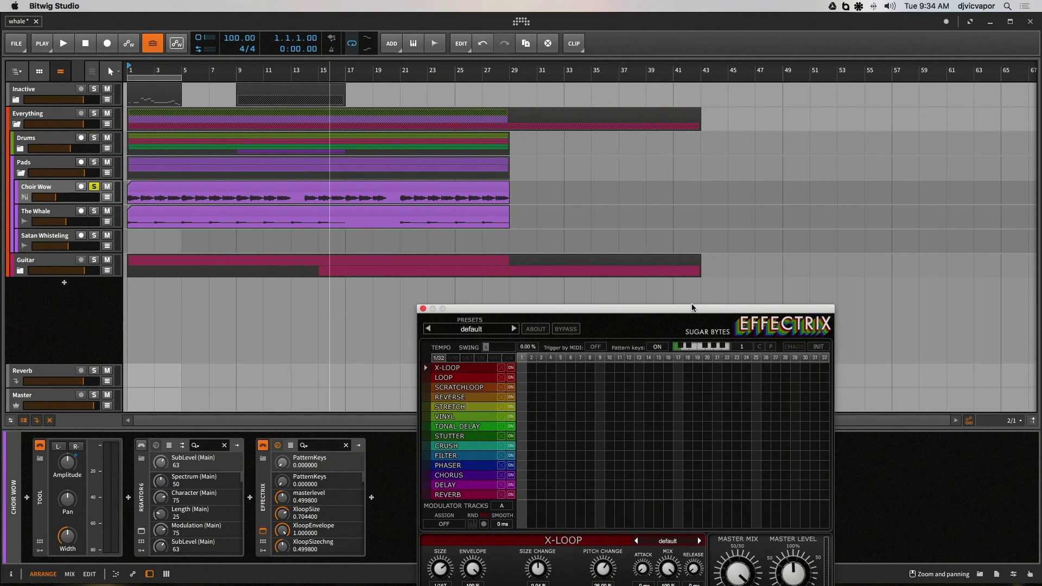
key("super+z")
left_click_drag(688, 311, 810, 161)
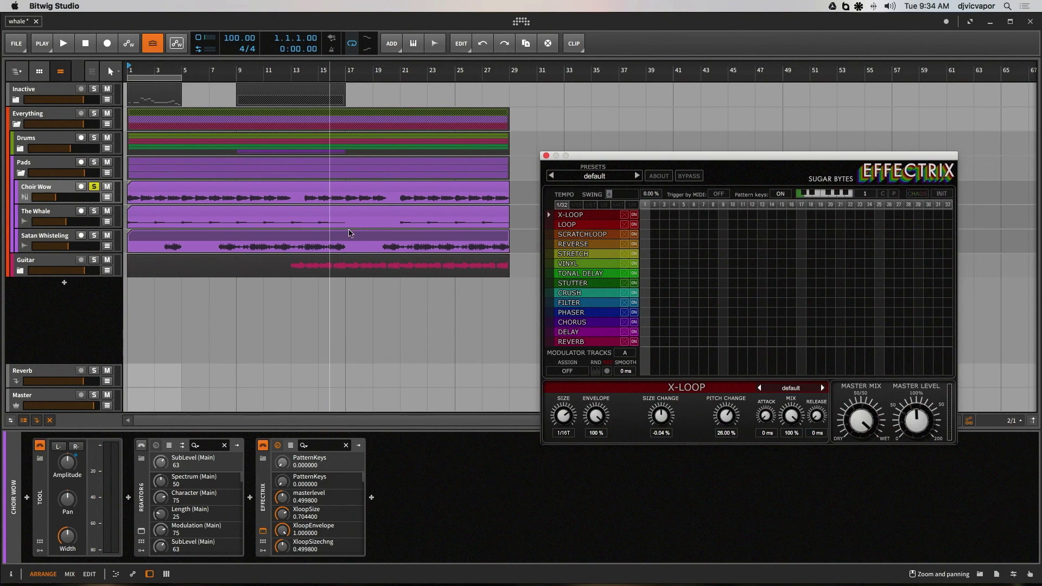
Play the loop while stepping Effectrix through Atmolooper and Bassline Basher to the Beatgater preset, and close its window.
key("space")
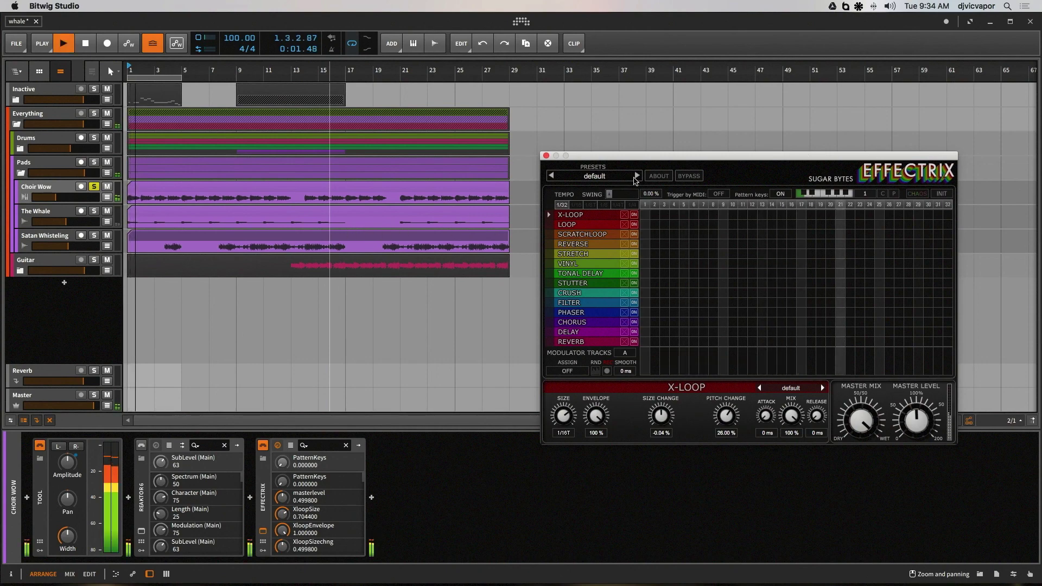
left_click(636, 177)
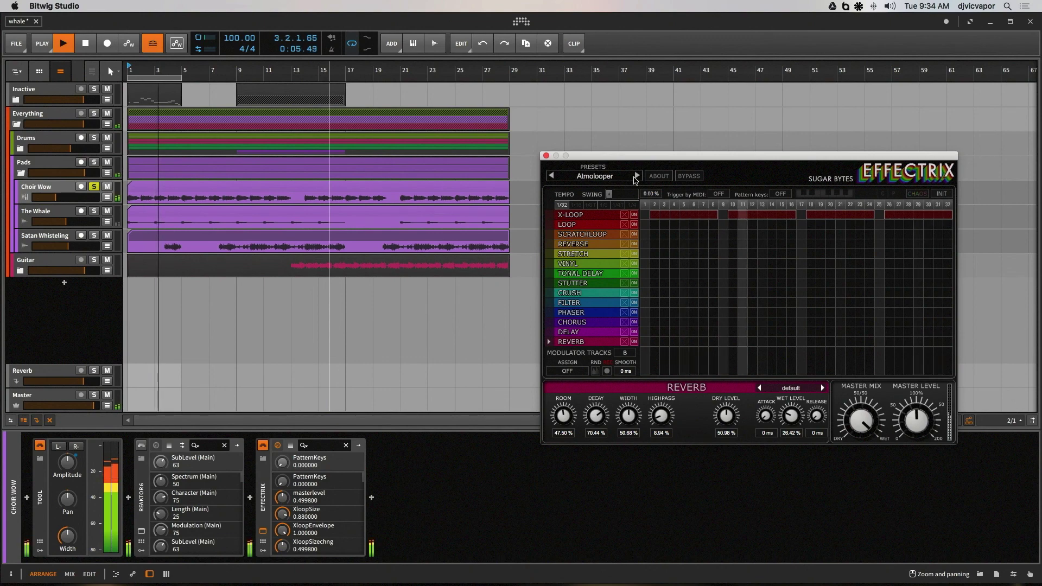
left_click(636, 177)
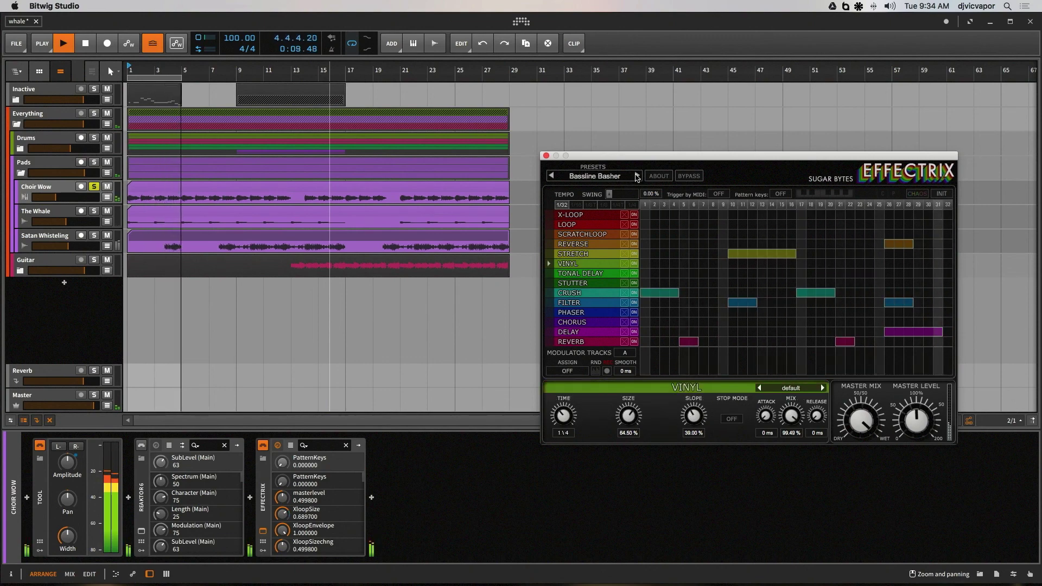
left_click(636, 176)
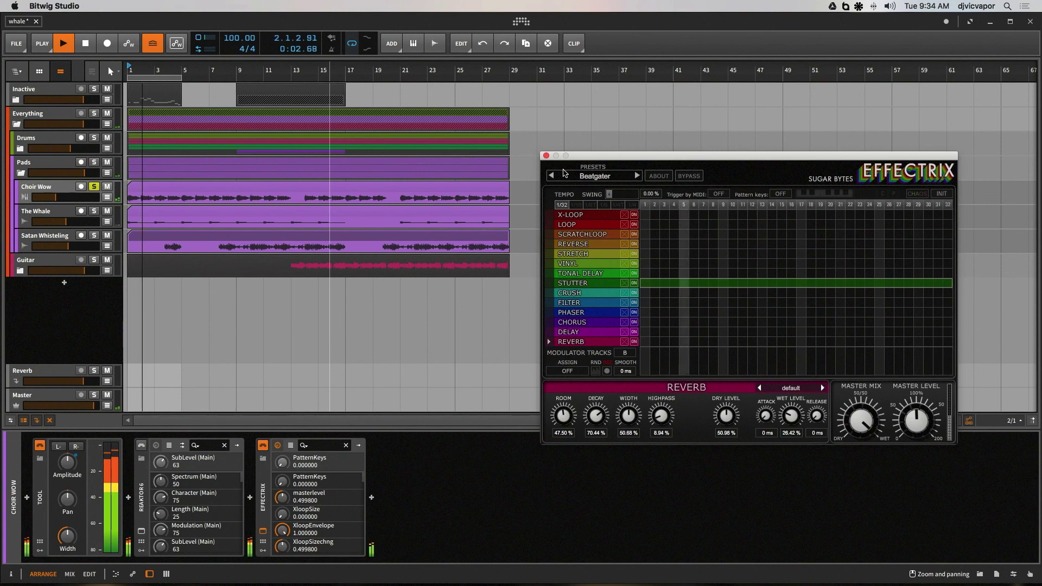
left_click(546, 155)
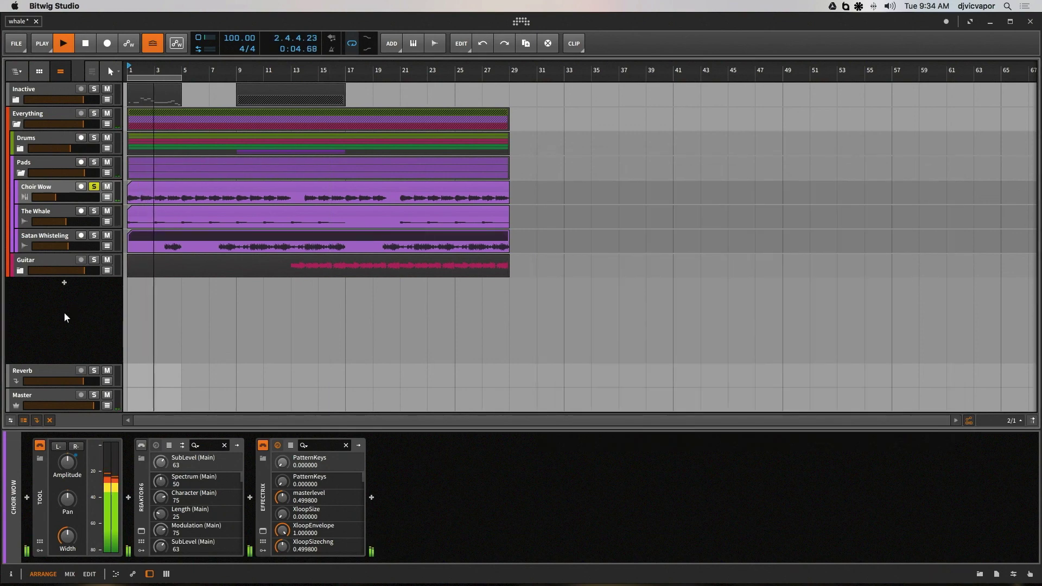
Add a new audio track below Guitar and show the input and output routing for all tracks.
right_click(51, 299)
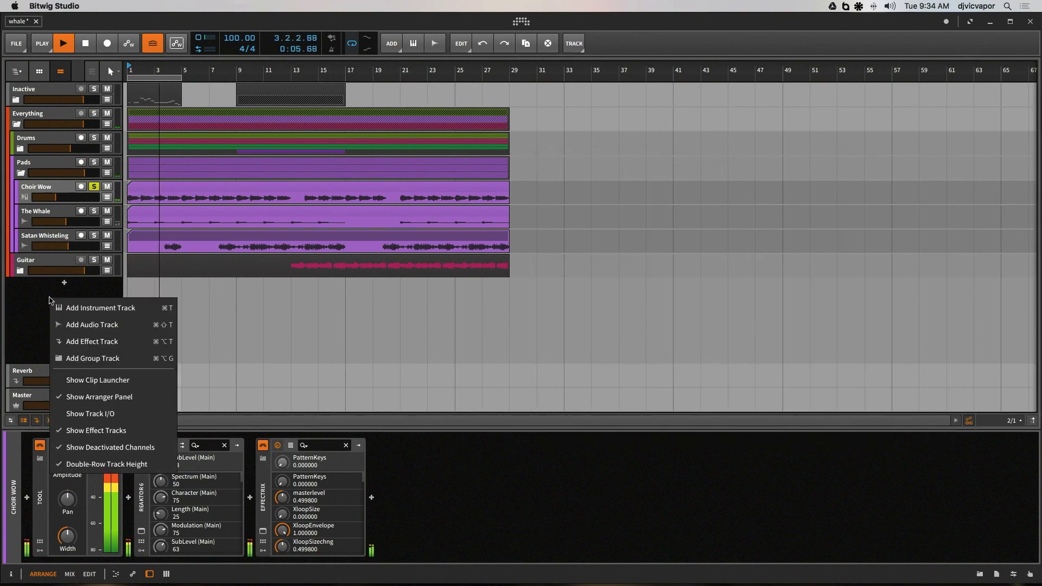
left_click(65, 325)
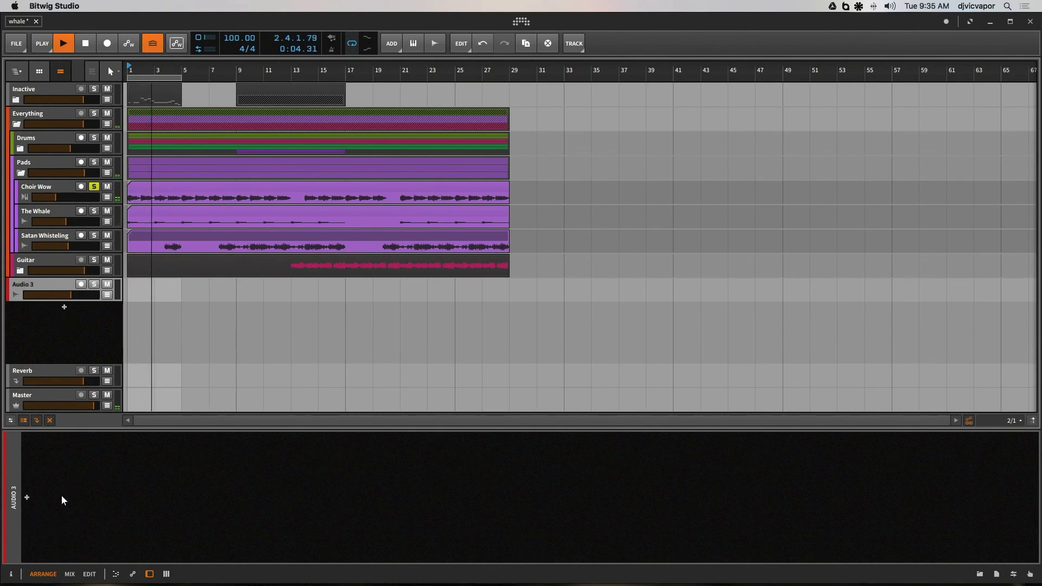
left_click(11, 421)
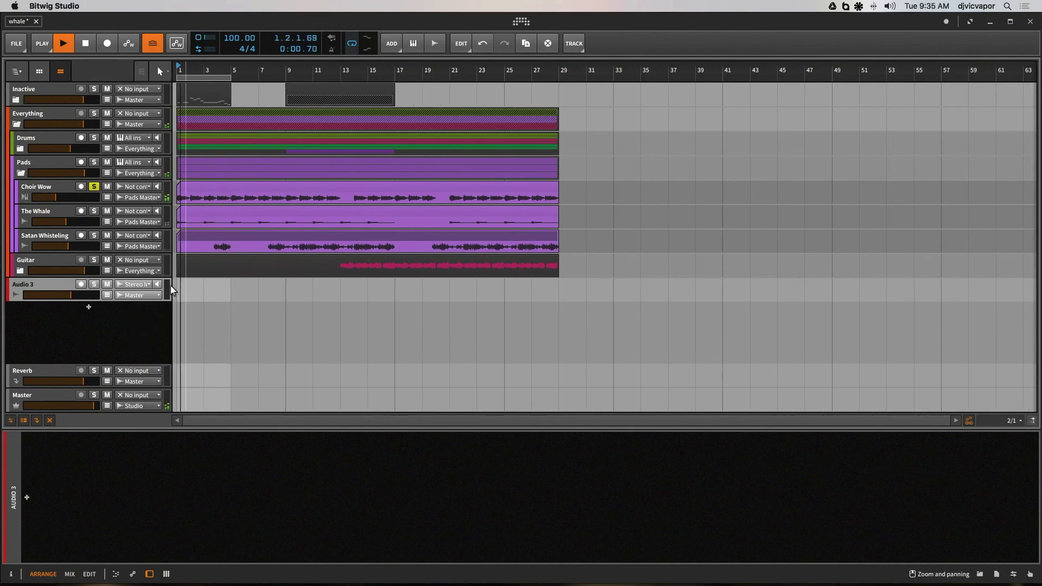
Set the Audio 3 track's input to Effectrix Out from the Choir Wow track in the Pads group.
left_click(138, 286)
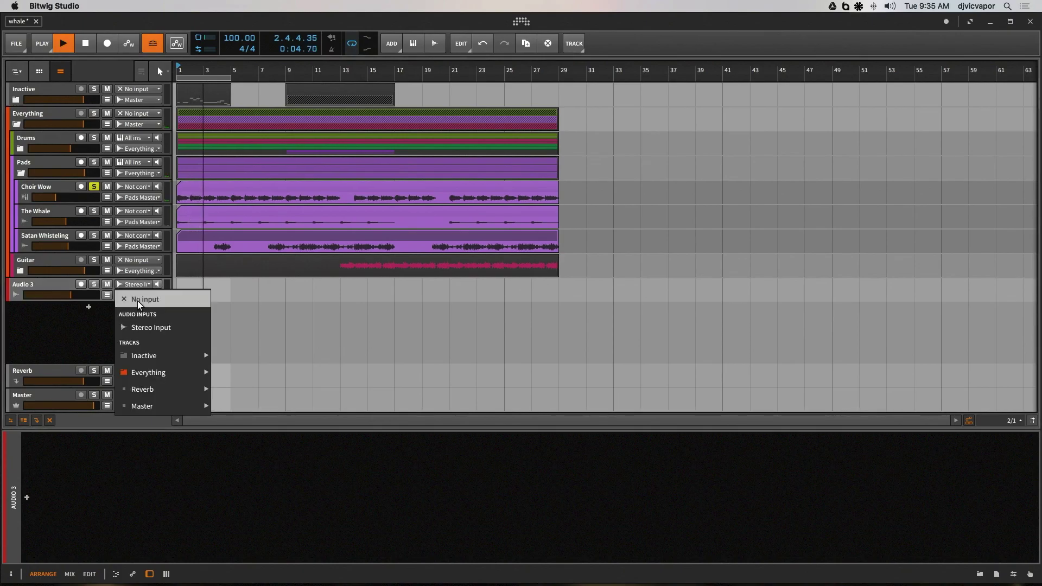
mouse_move(147, 351)
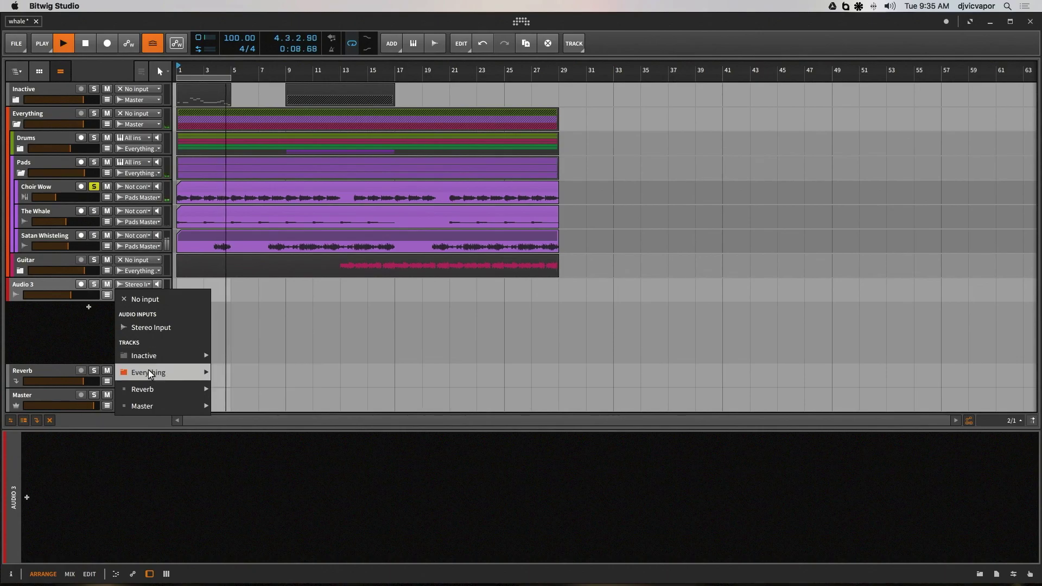
mouse_move(148, 370)
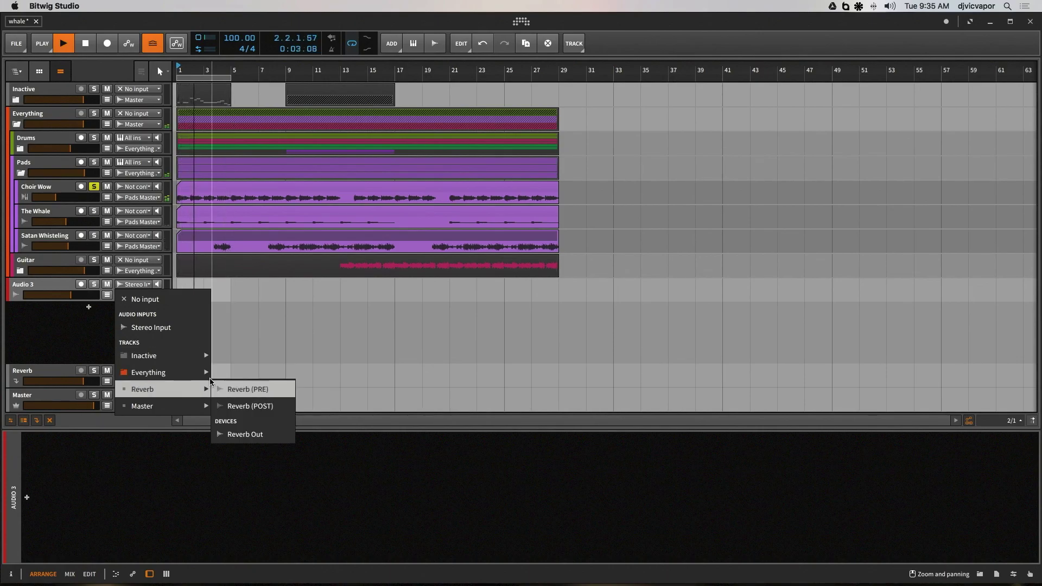
mouse_move(255, 389)
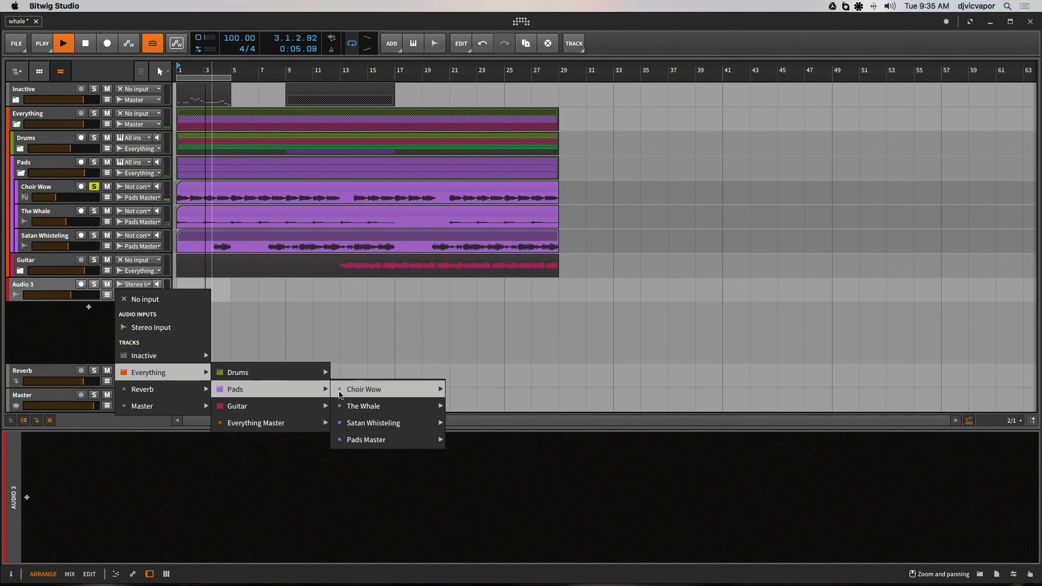
mouse_move(386, 396)
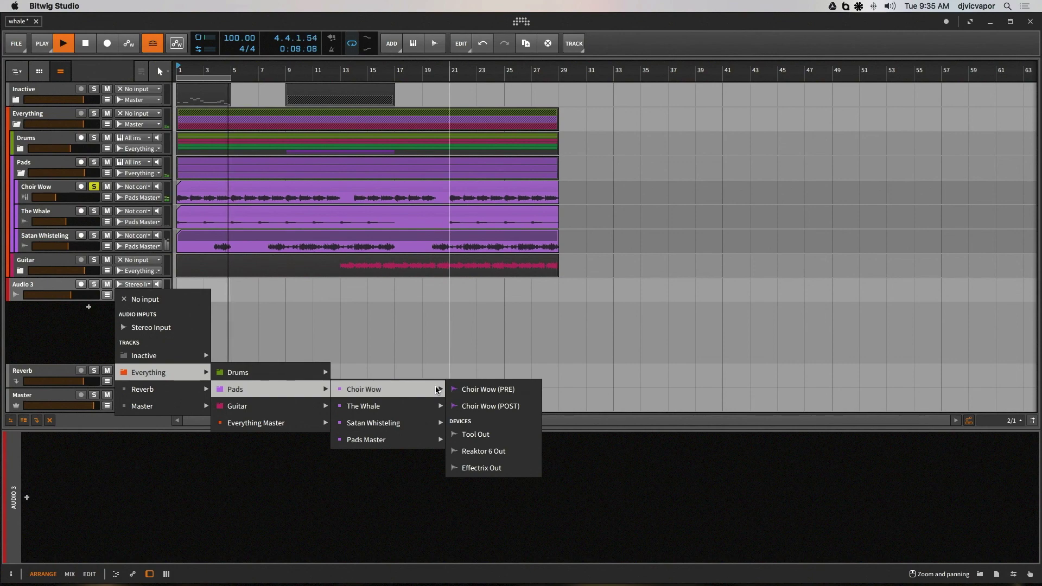
left_click(494, 469)
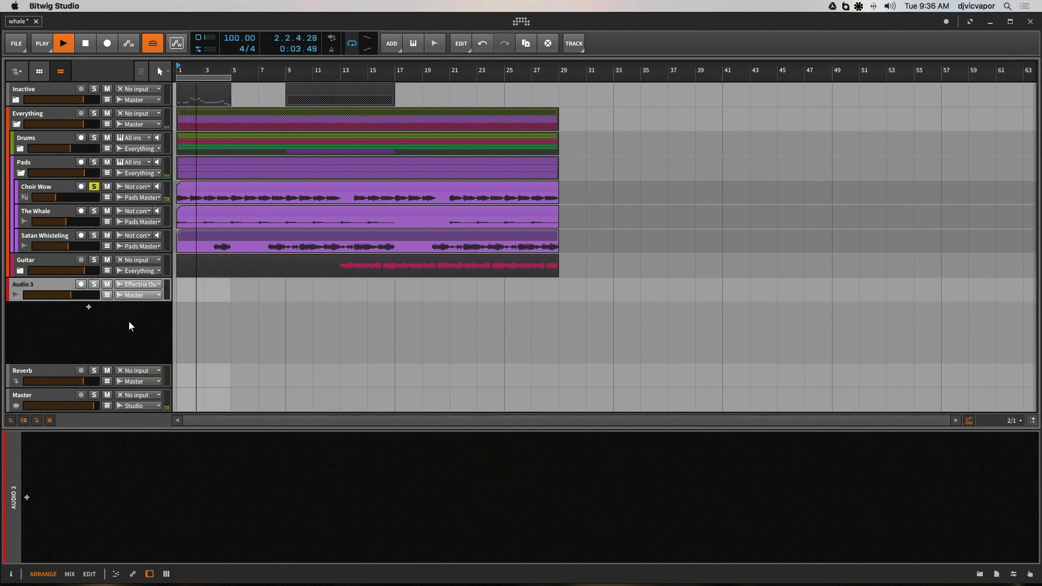
Route Choir Wow's output to the Audio 3 track and arm Audio 3 for recording.
left_click(81, 284)
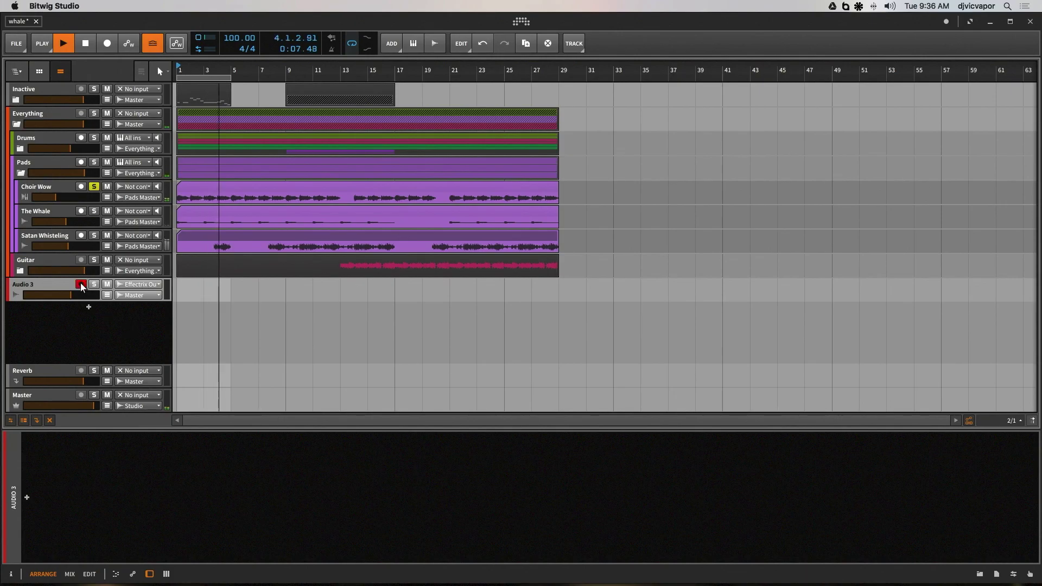
left_click(81, 284)
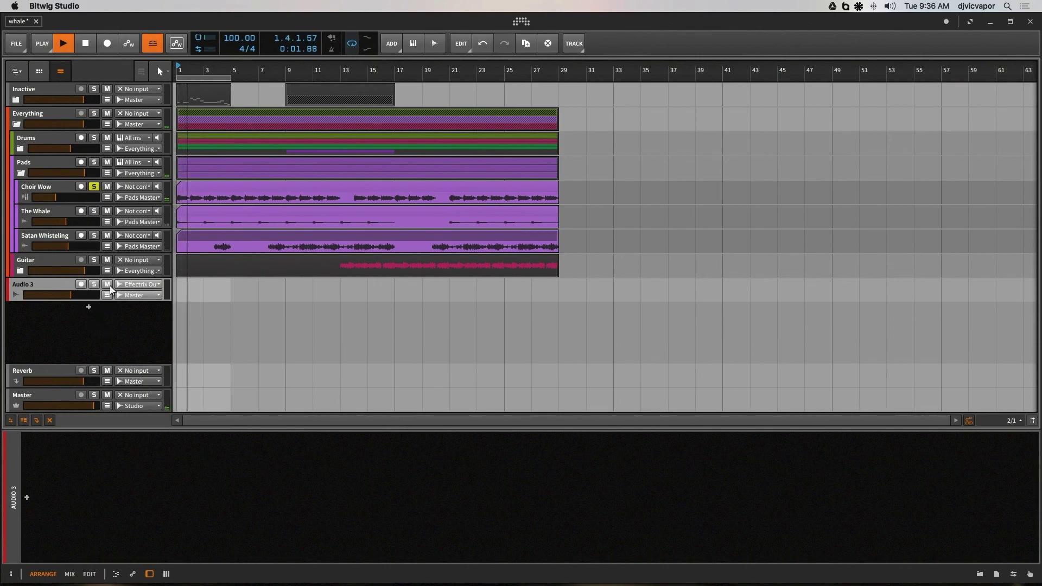
left_click(138, 196)
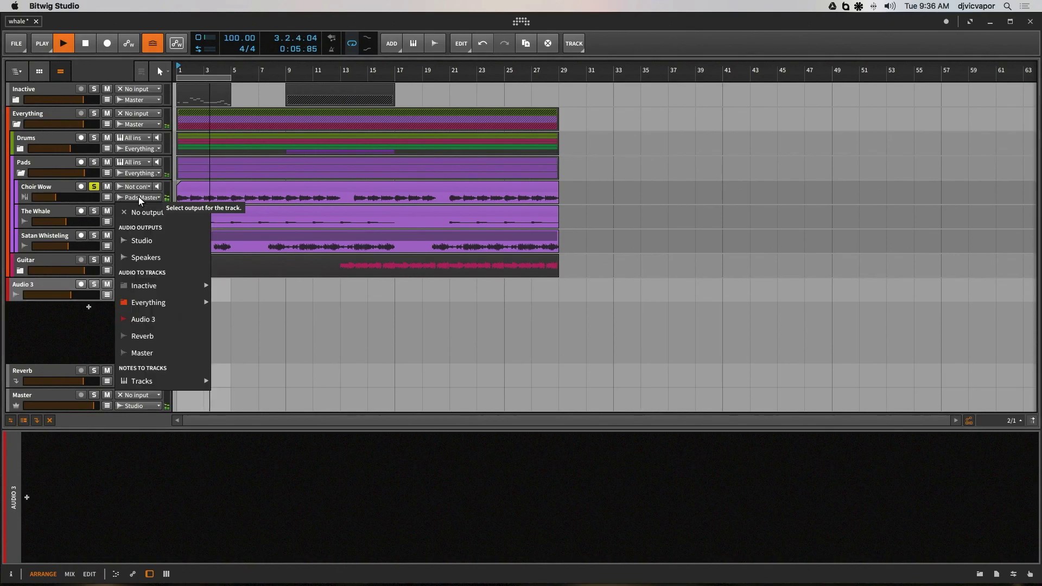
left_click(150, 318)
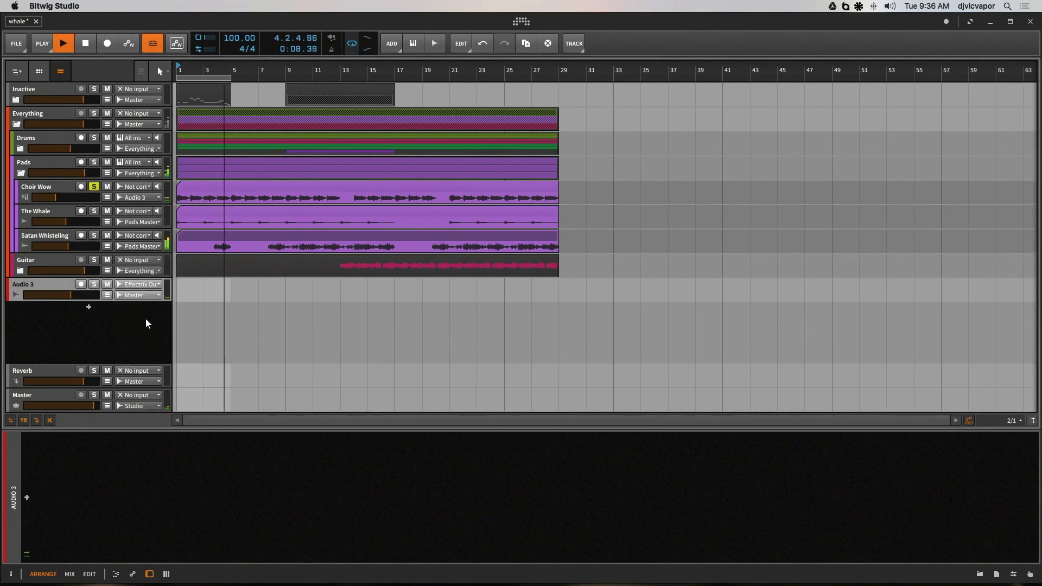
left_click(80, 283)
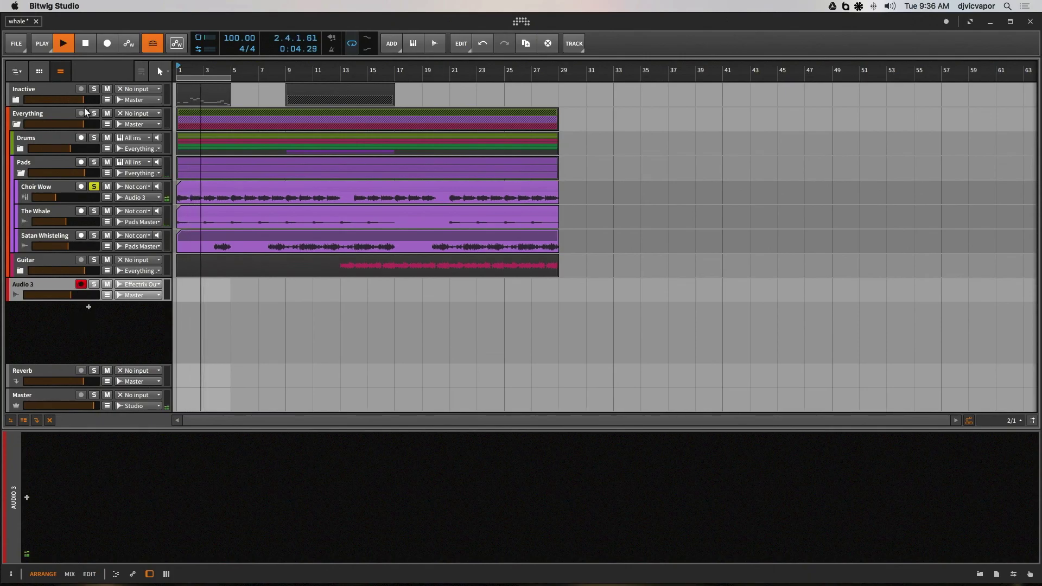
left_click(105, 44)
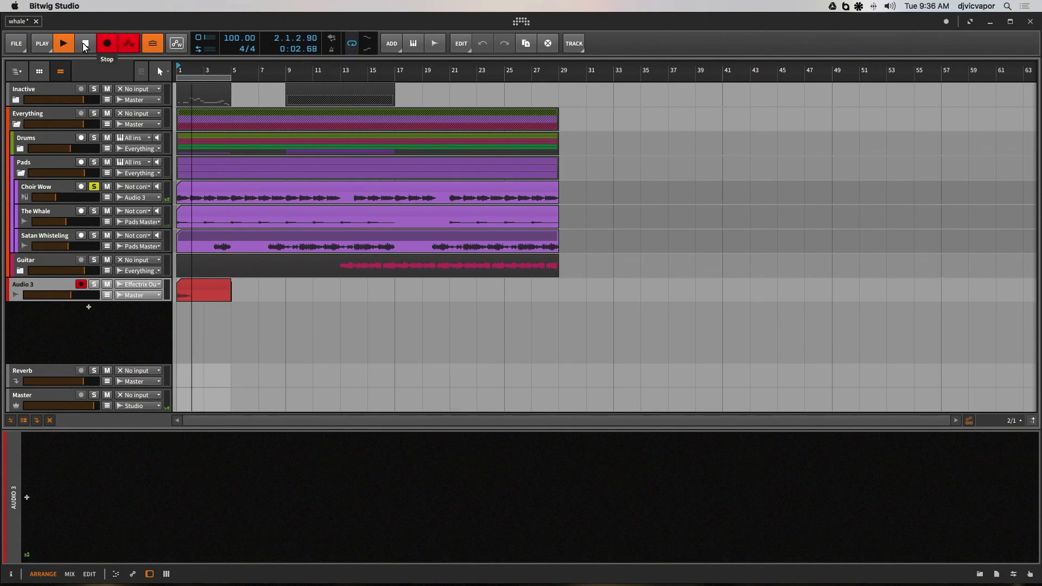
left_click(85, 43)
left_click(211, 286)
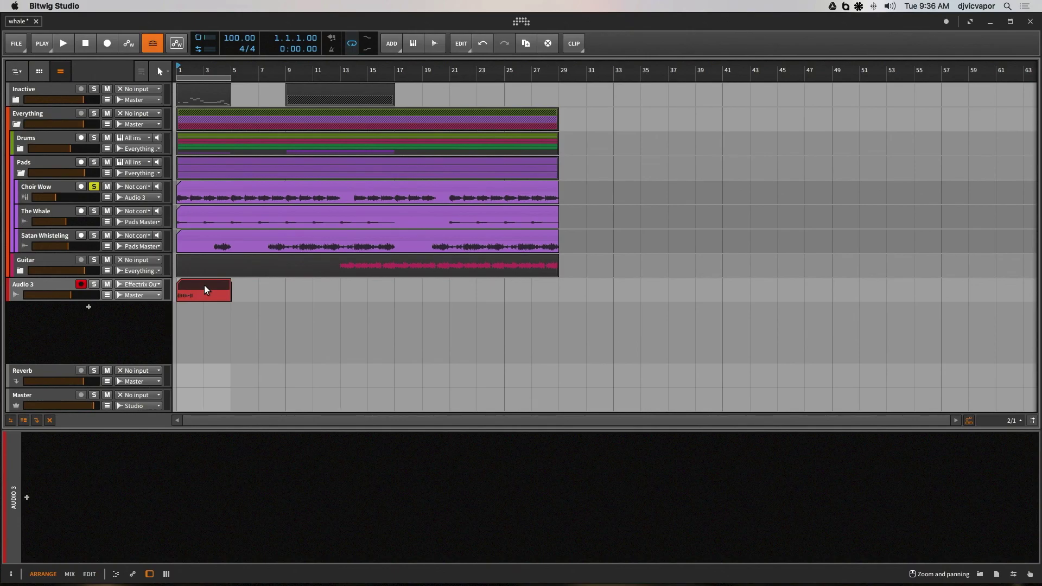
key("Delete")
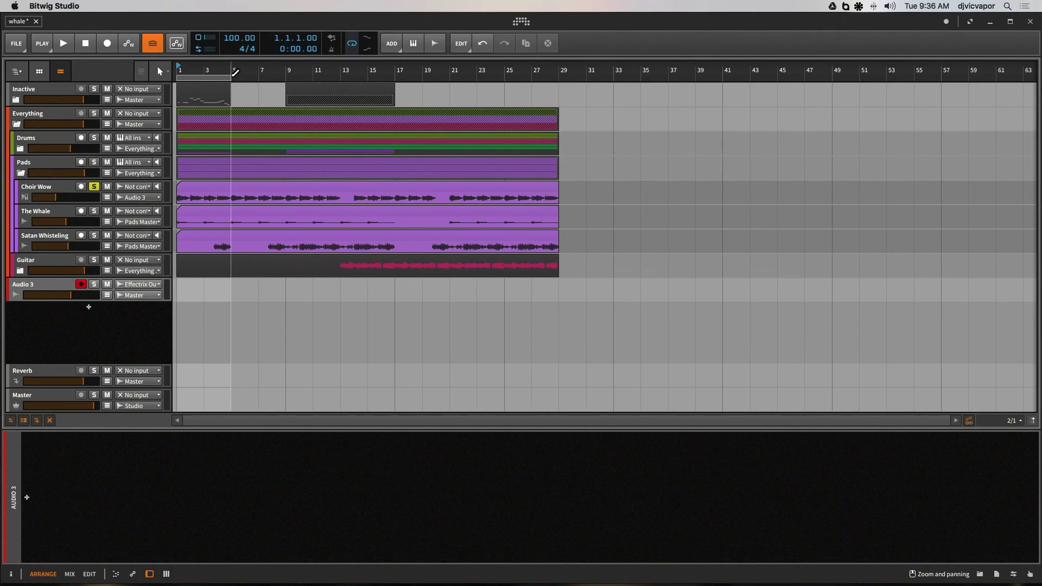
Extend the loop region's end to bar 13 and start recording onto the Audio 3 track.
left_click_drag(230, 77, 337, 94)
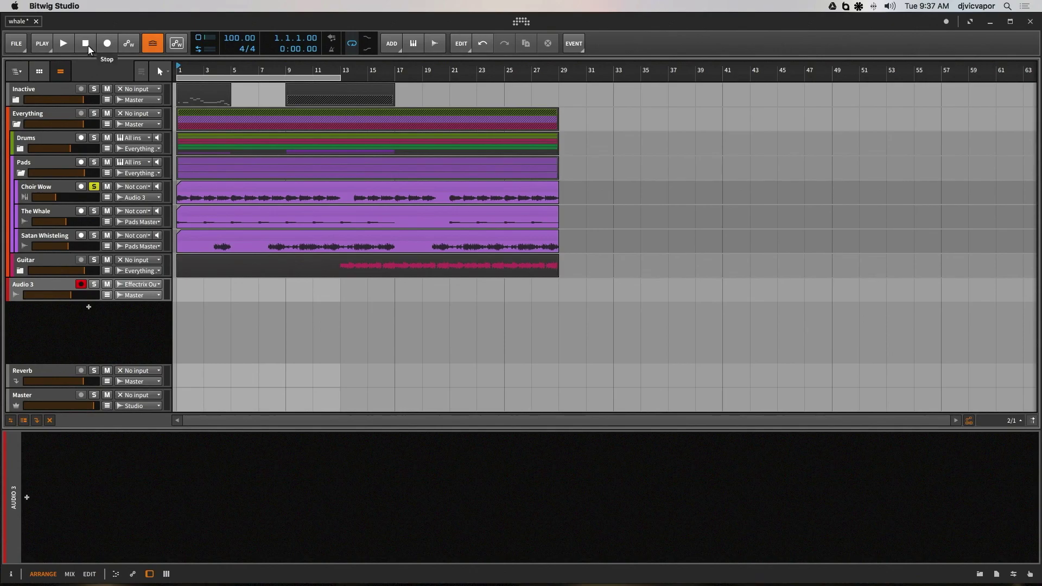
left_click(107, 44)
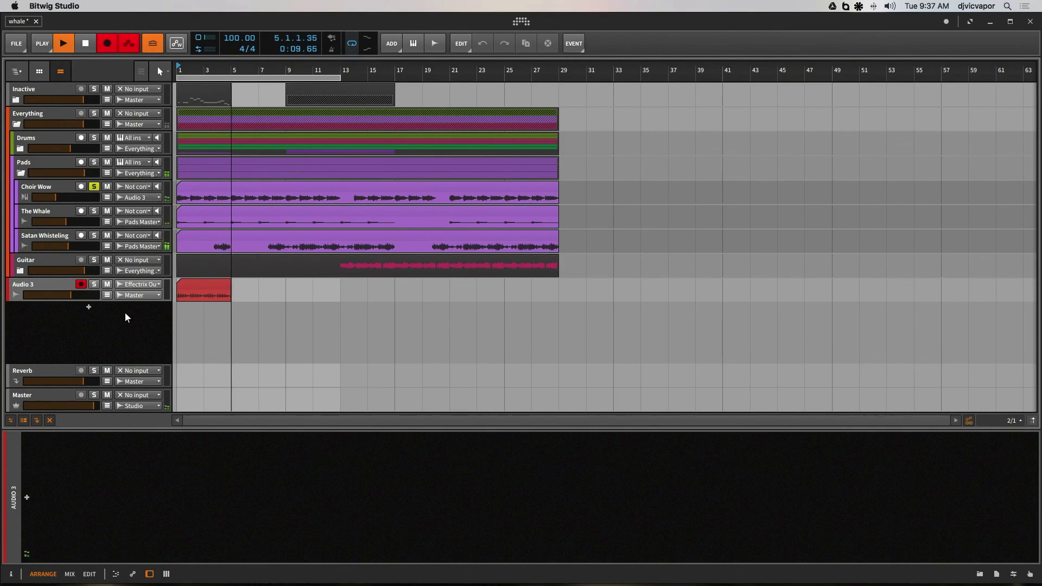
During recording, step Choir Wow's Effectrix through Beatpainter 2, Beatpainter and Berlin Jungle to Born In Italy, stop the transport and close the plugin window.
left_click(62, 184)
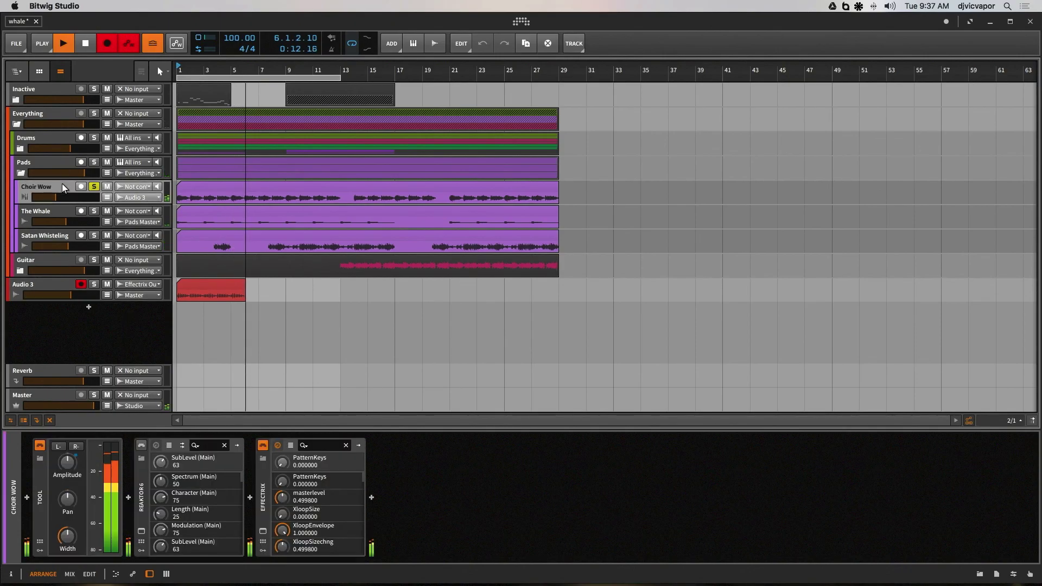
left_click(262, 532)
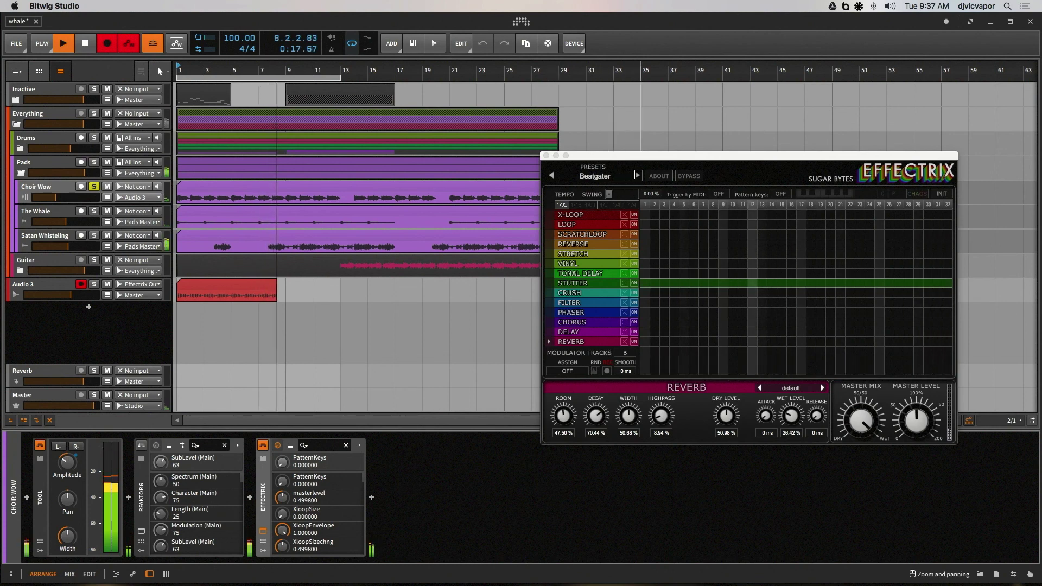
left_click(636, 176)
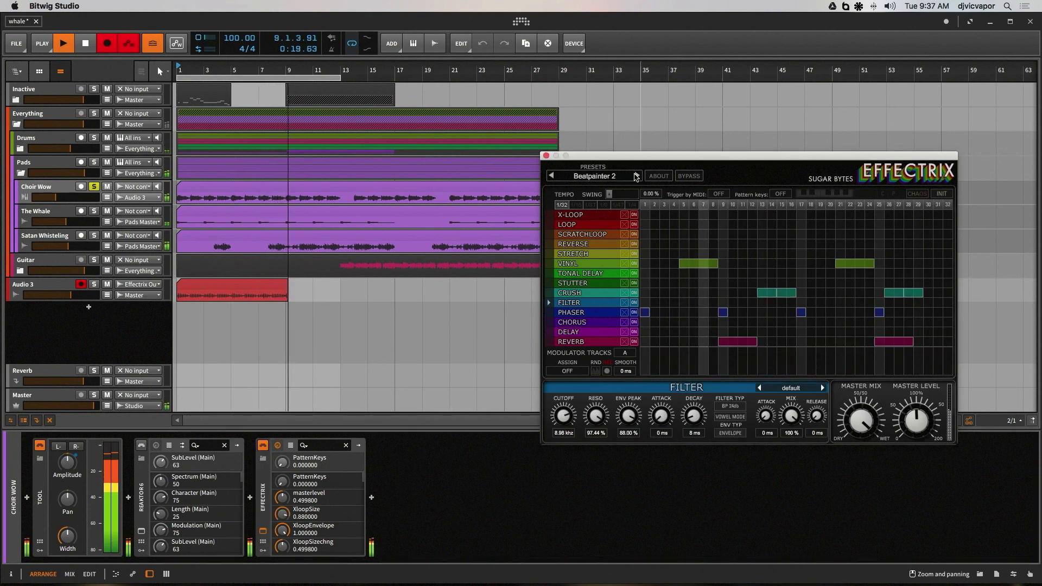
left_click(636, 176)
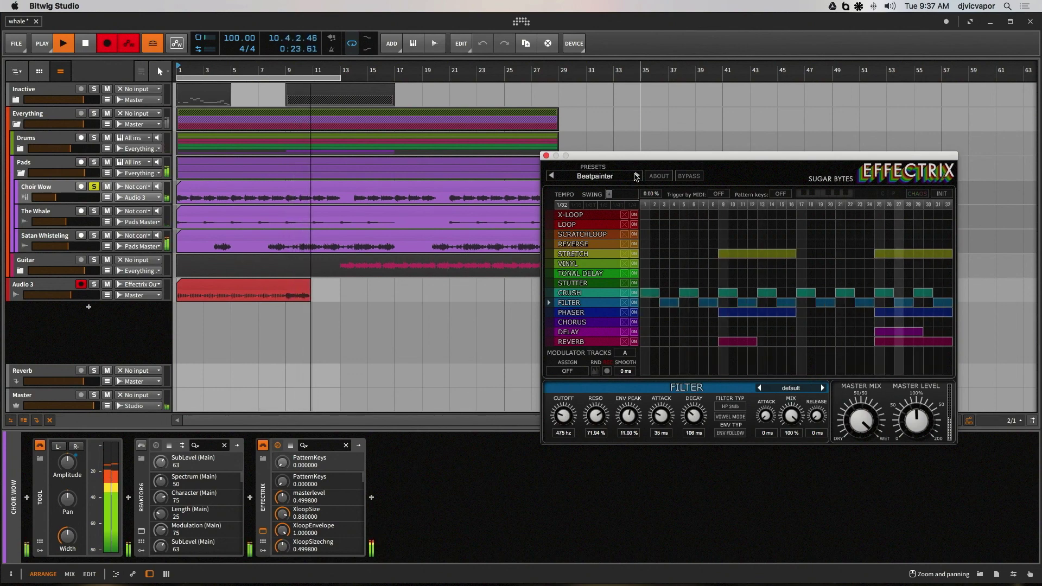
left_click(636, 176)
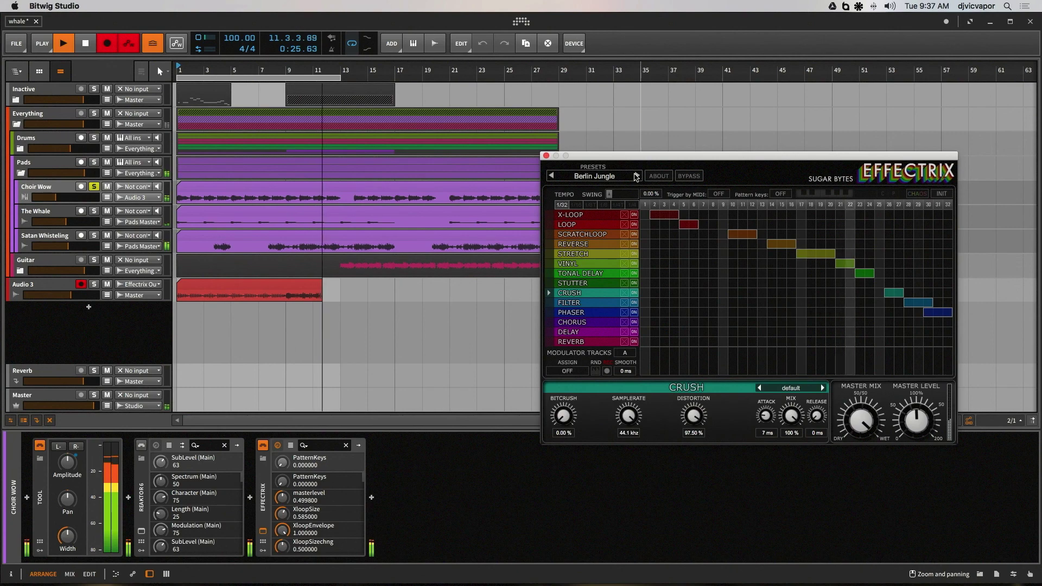
left_click(636, 176)
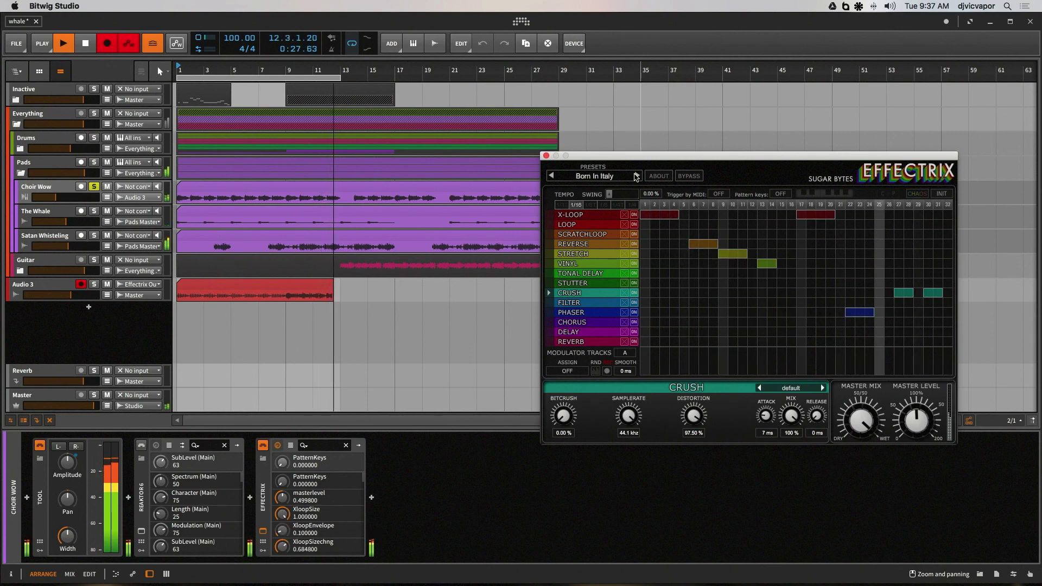
key("space")
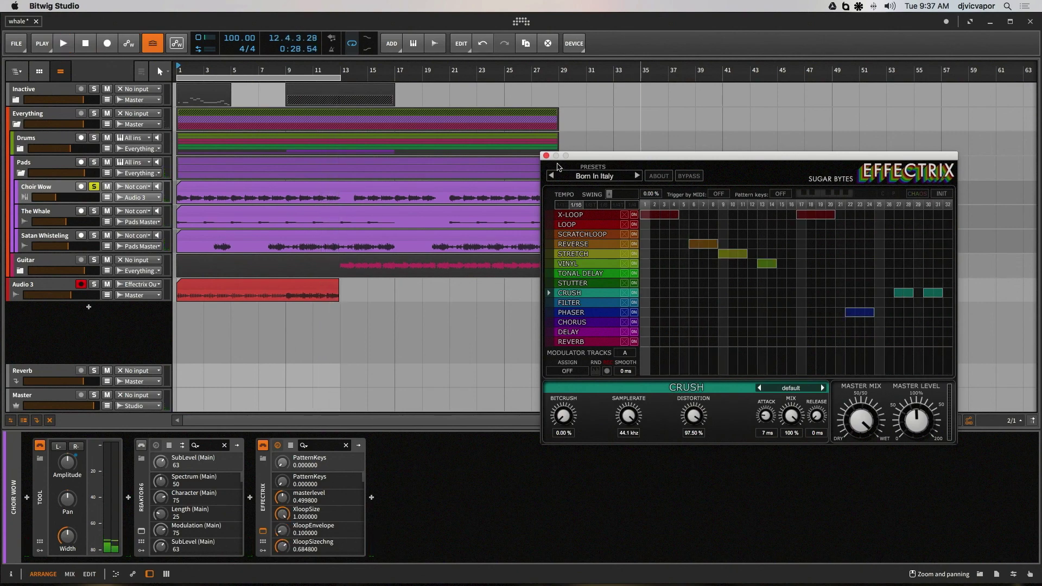
left_click(547, 156)
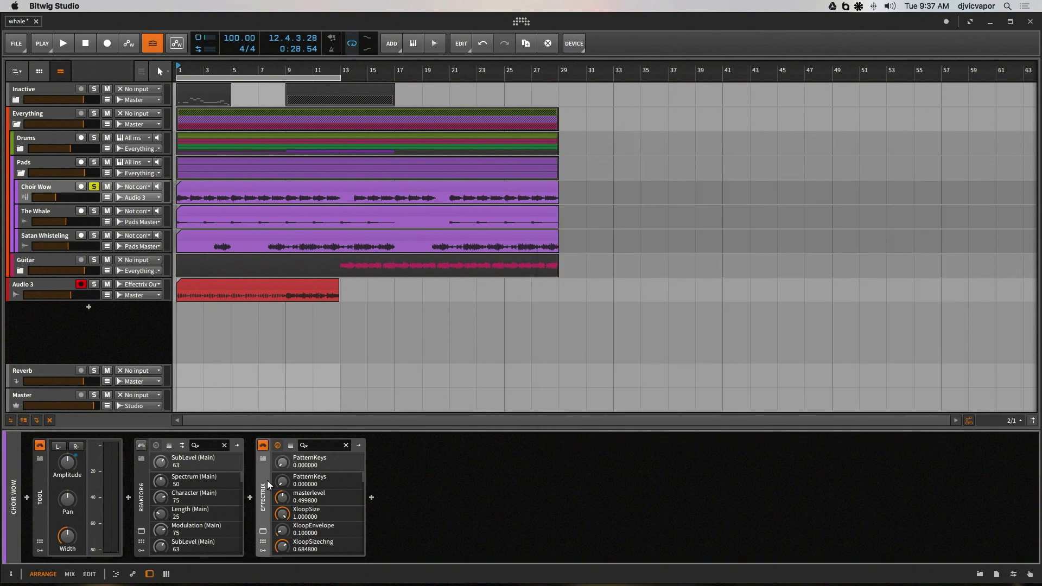
key("Delete")
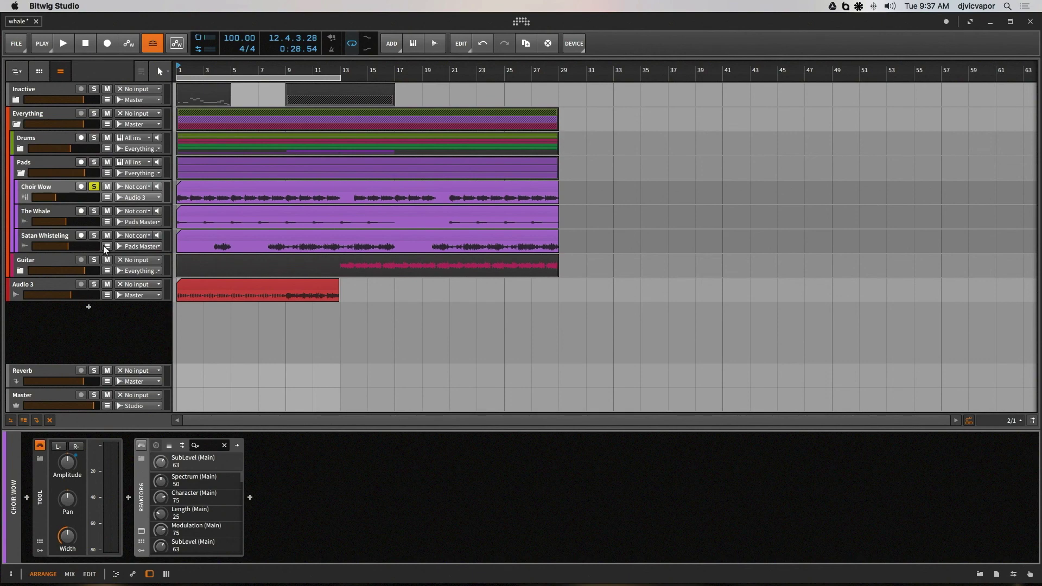
left_click(93, 187)
Route Choir Wow's output back to Pads Master within the Everything group.
left_click(127, 196)
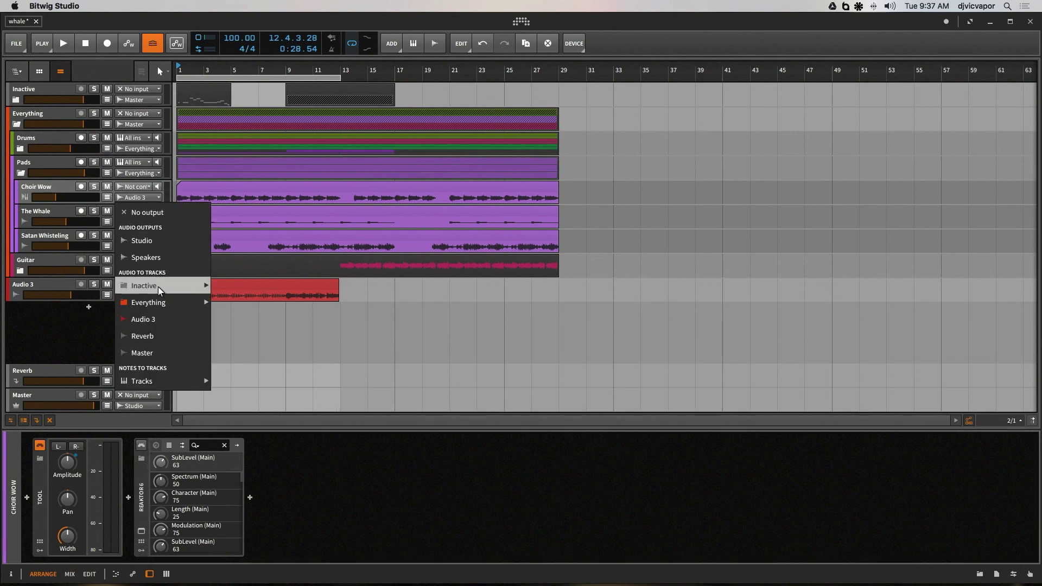
left_click(157, 351)
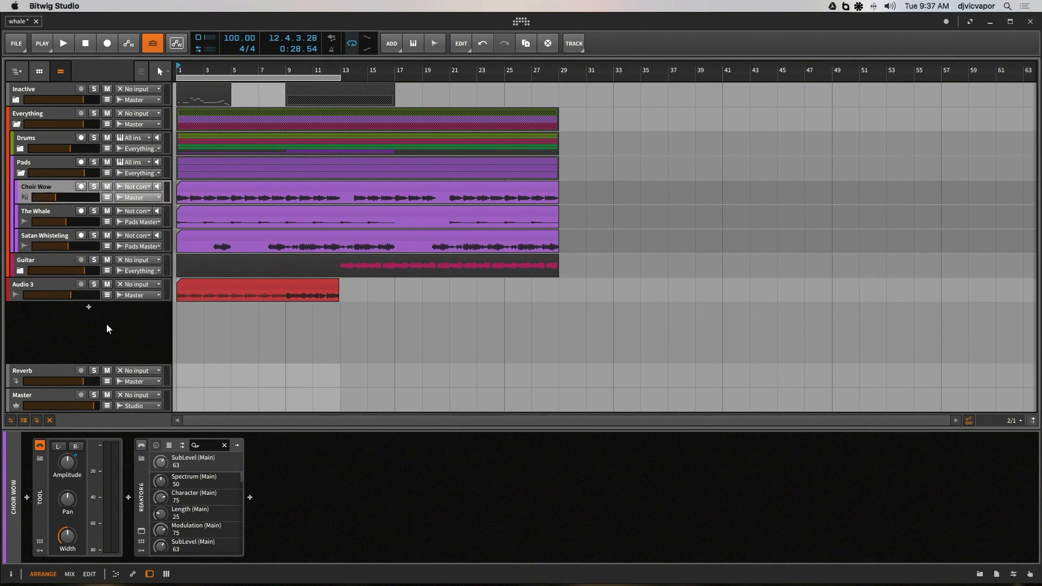
left_click(132, 197)
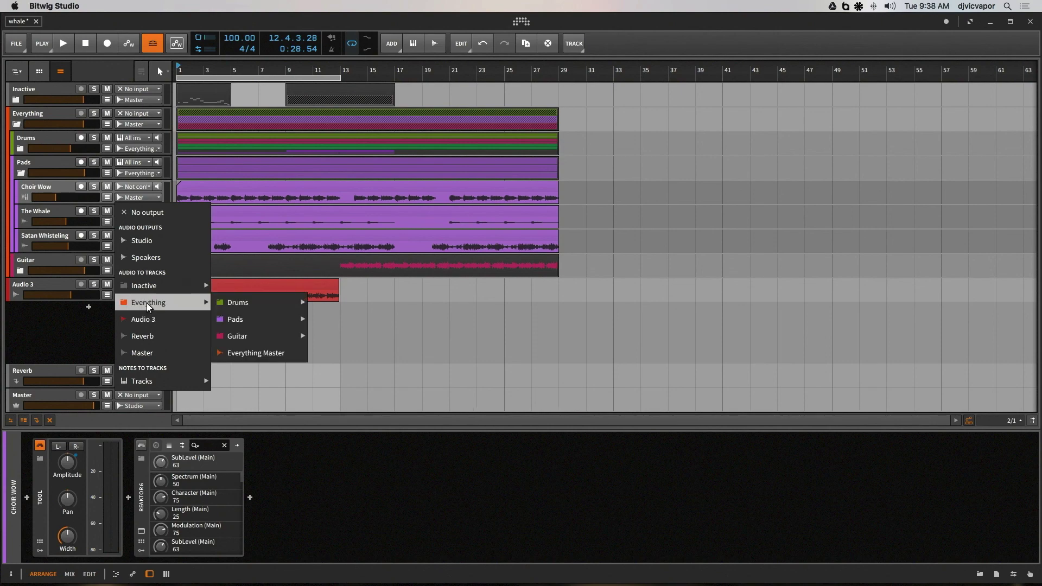
mouse_move(200, 302)
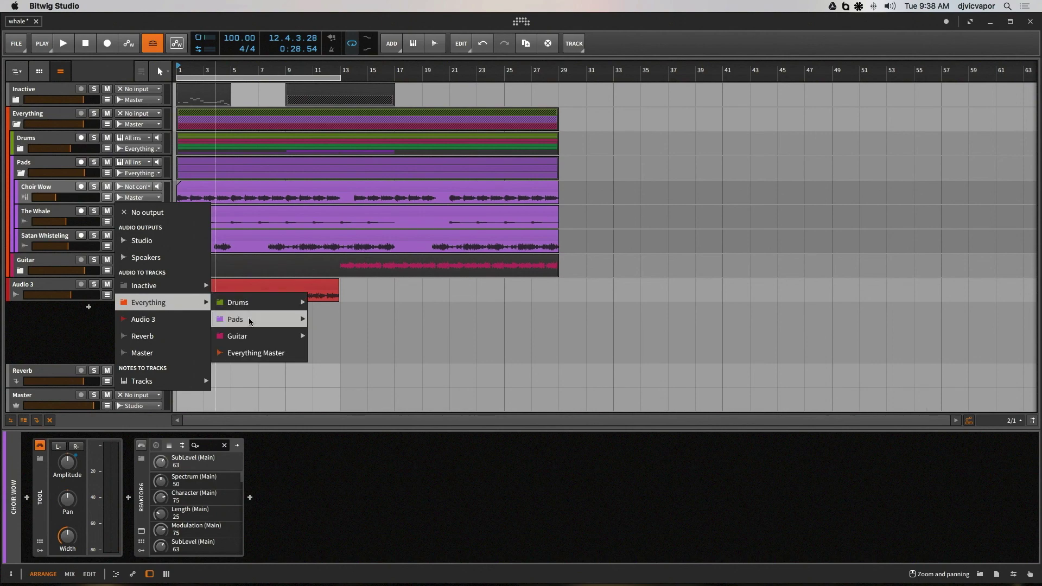
mouse_move(250, 326)
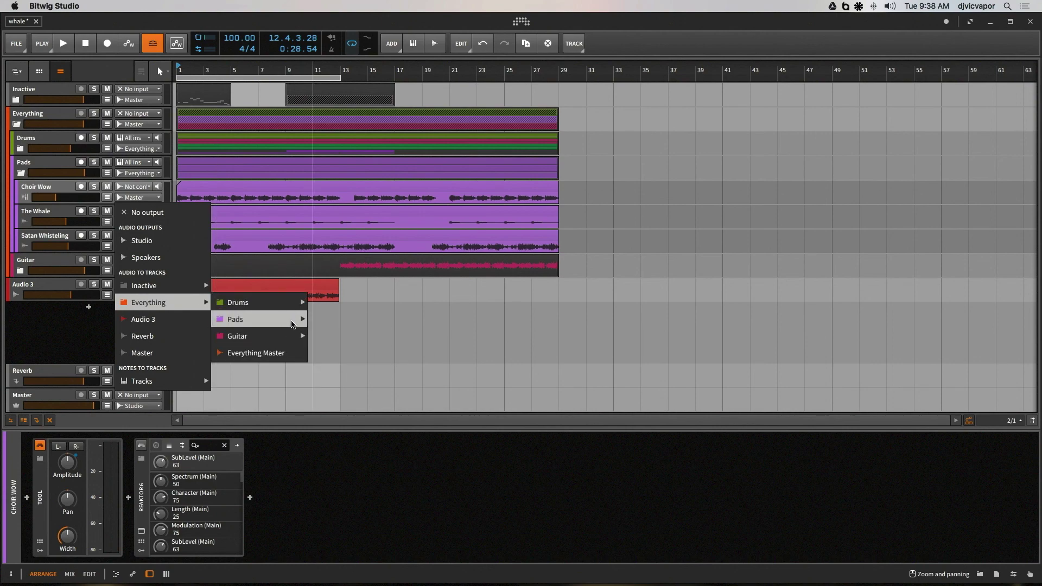
left_click(337, 351)
left_click(337, 352)
Play the arrangement briefly to hear the recorded take with the other tracks, and stop playback.
key("space")
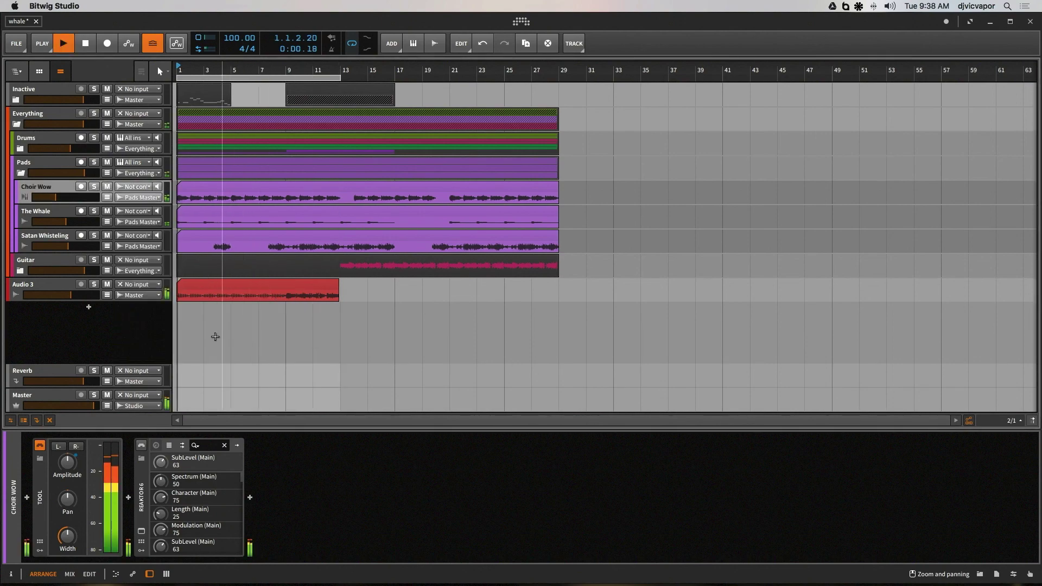
key("space")
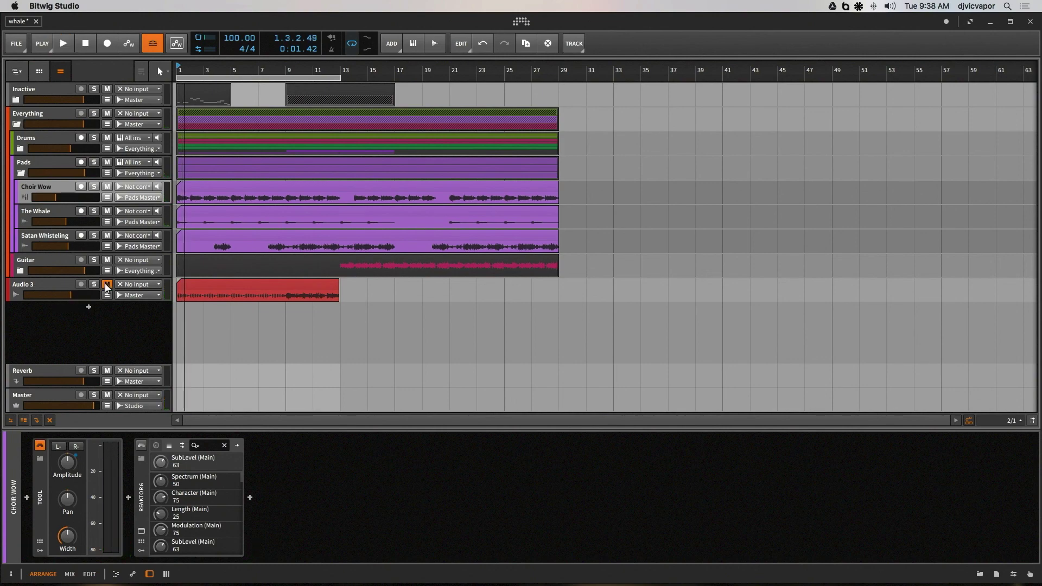
Play the arrangement with Choir Wow soloed, activate its Reaktor 6 device and open the Reaktor window.
key("space")
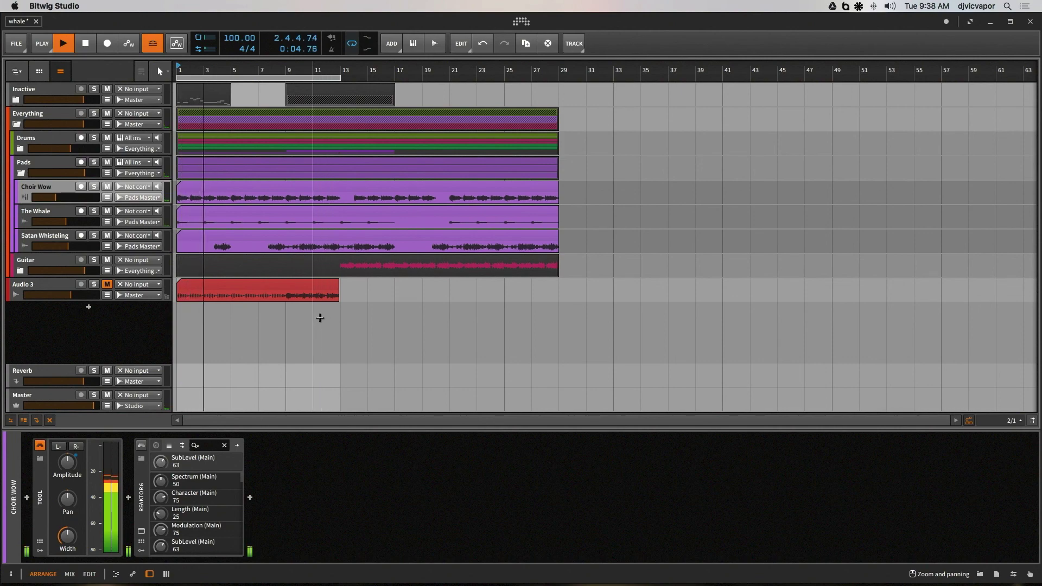
left_click(95, 186)
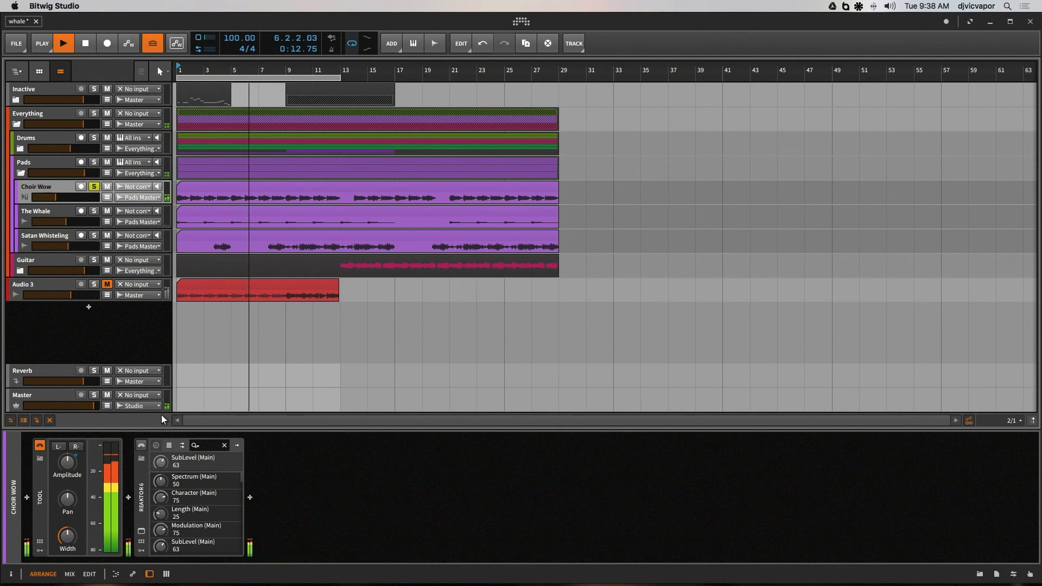
left_click(142, 448)
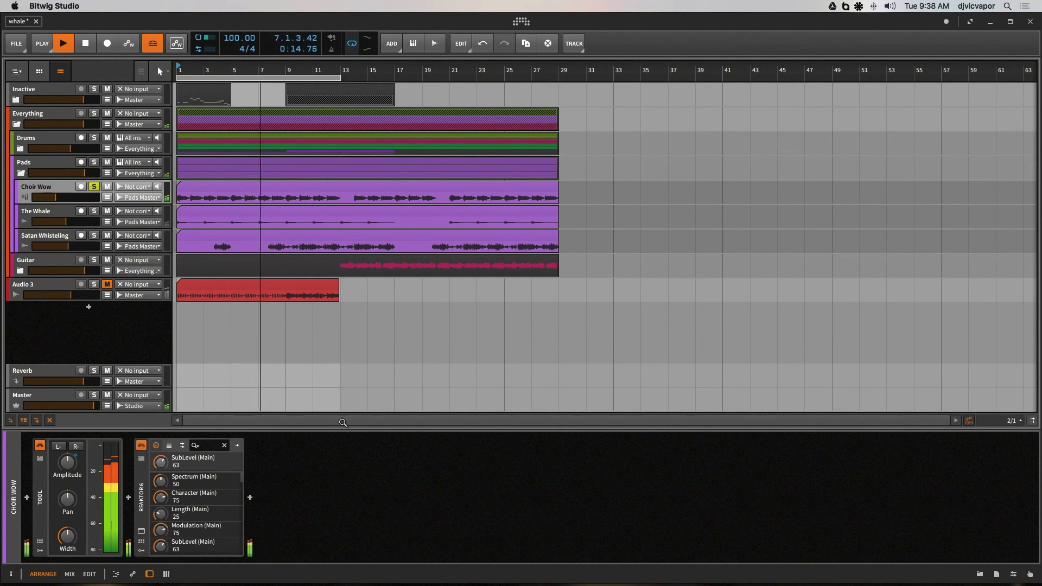
left_click(141, 531)
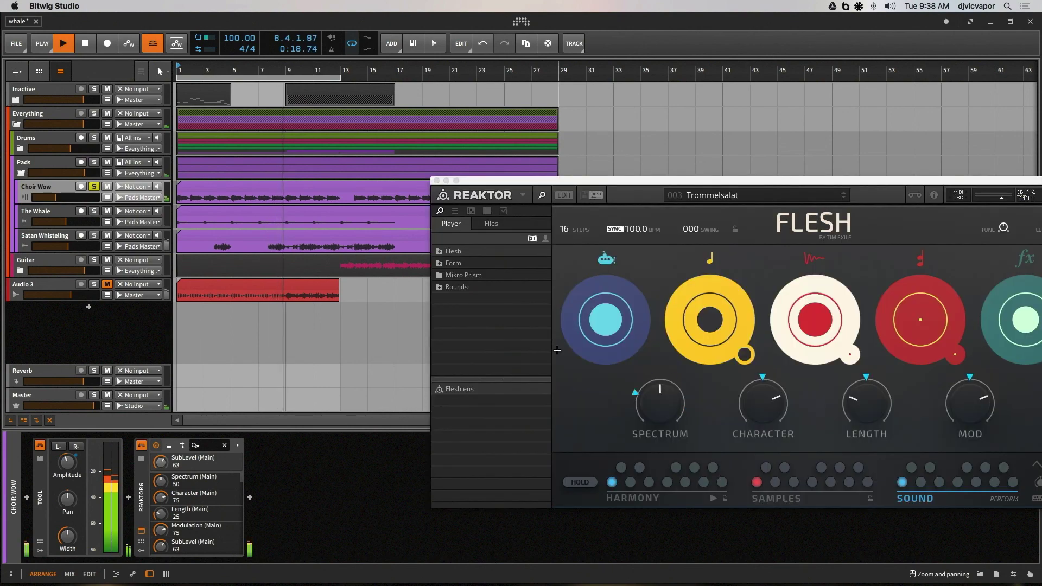
left_click_drag(653, 180, 476, 110)
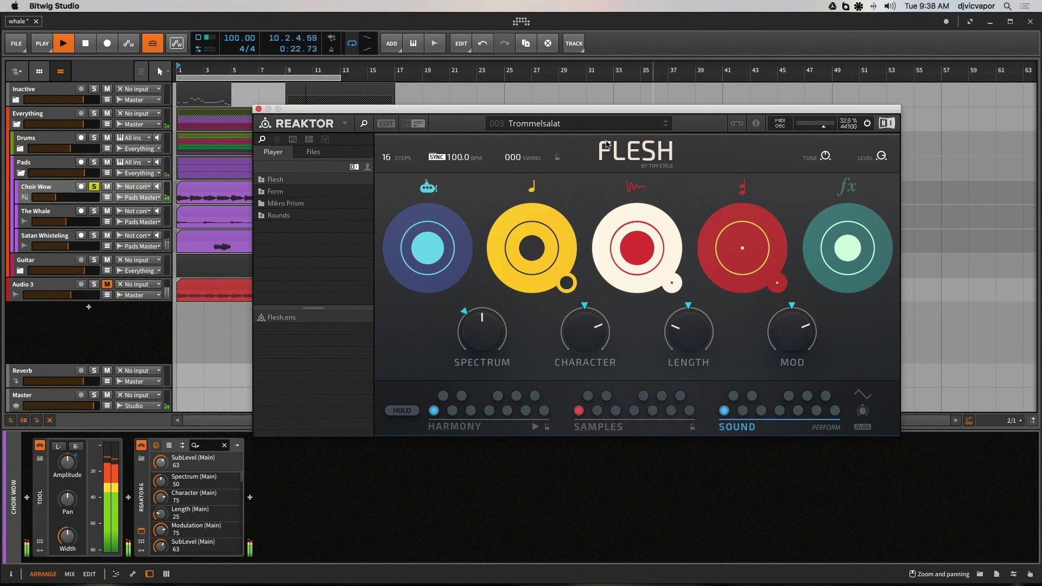
Audition Reaktor's Flesh presets Chimera, Big Steam, Diving Deeper and Polyplextor on Choir Wow during playback.
left_click(666, 127)
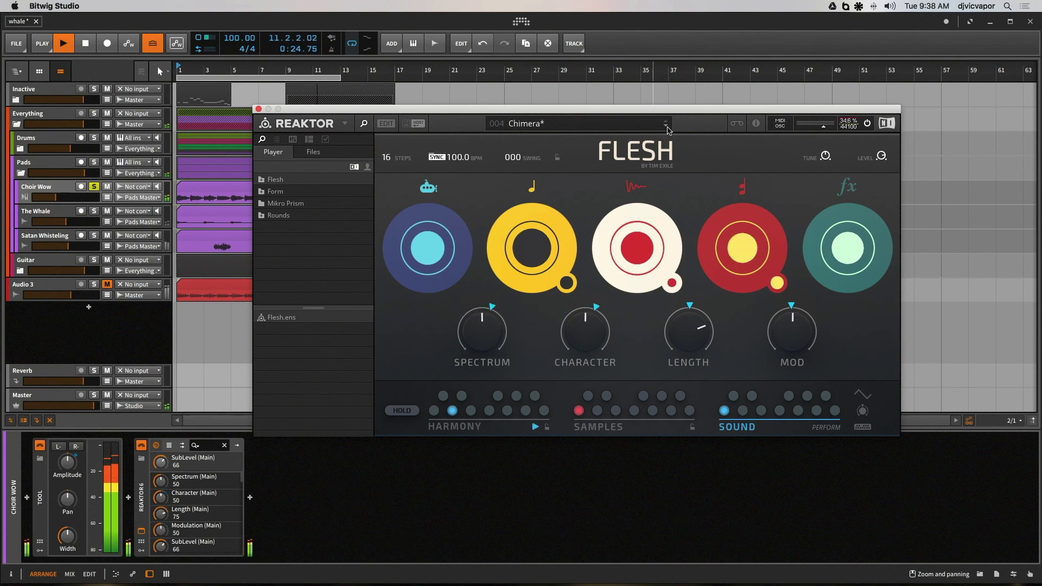
left_click(666, 126)
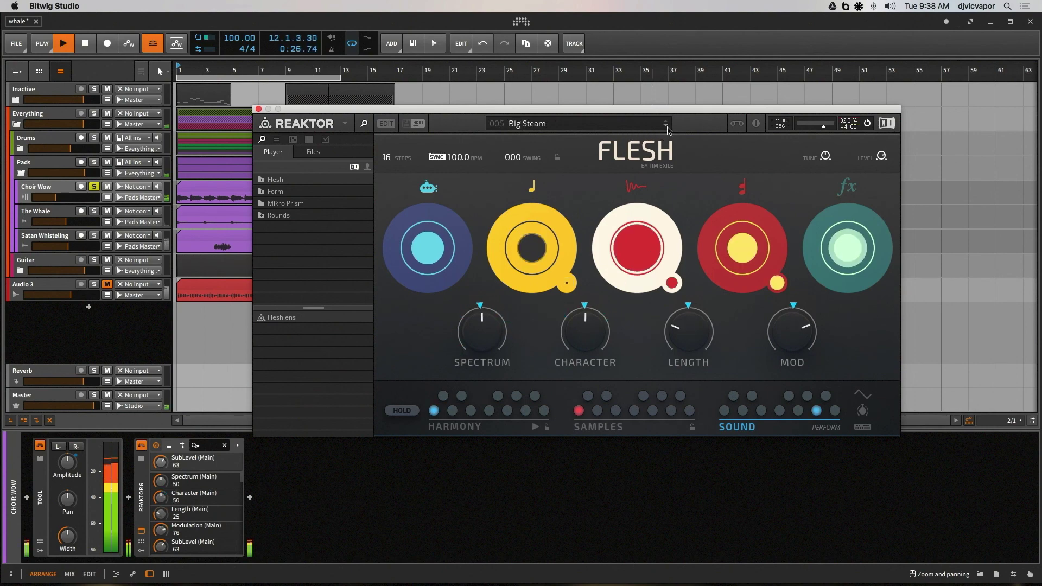
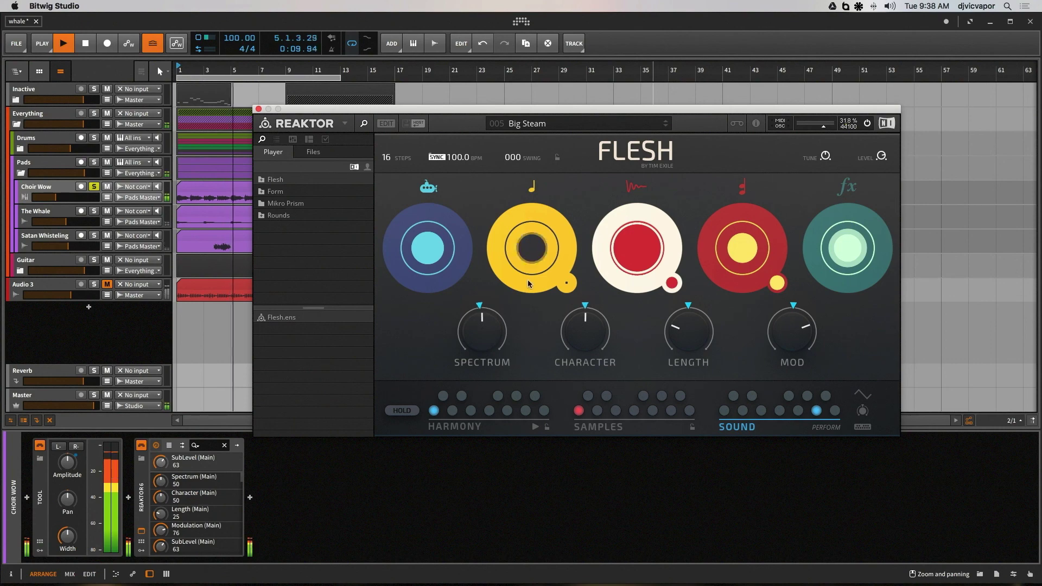
left_click(665, 125)
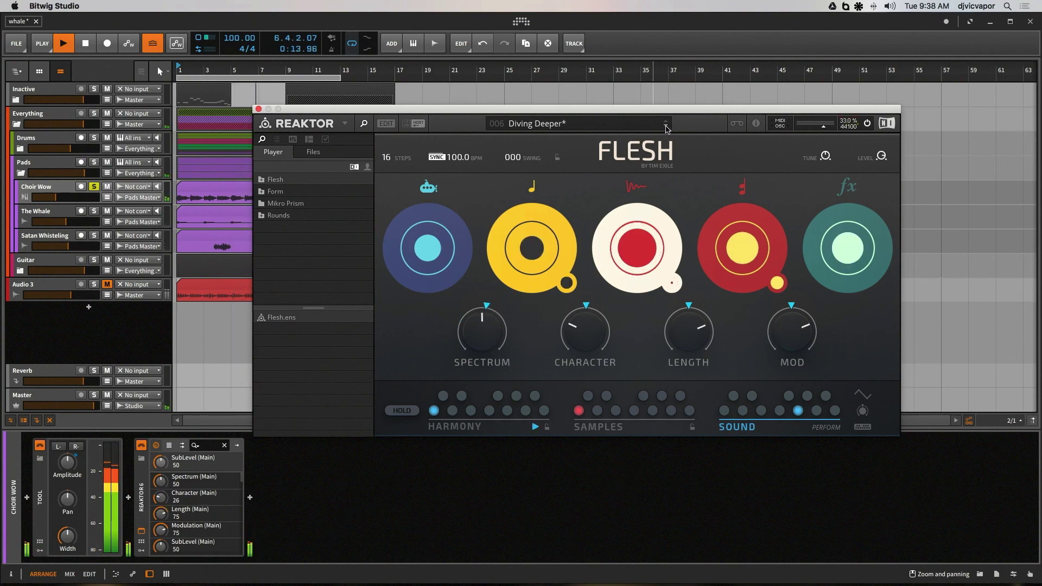
left_click(667, 128)
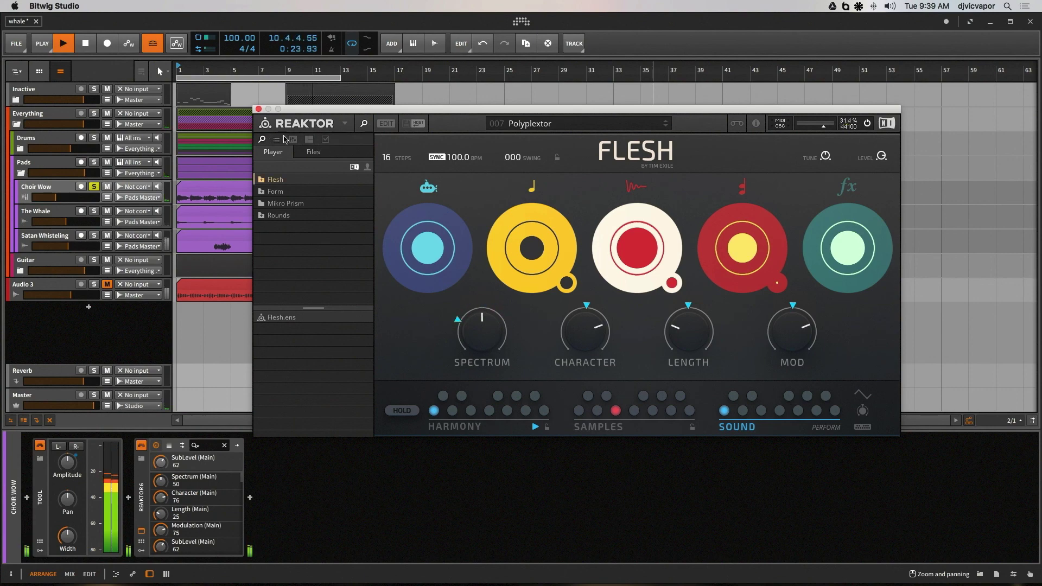
left_click(315, 128)
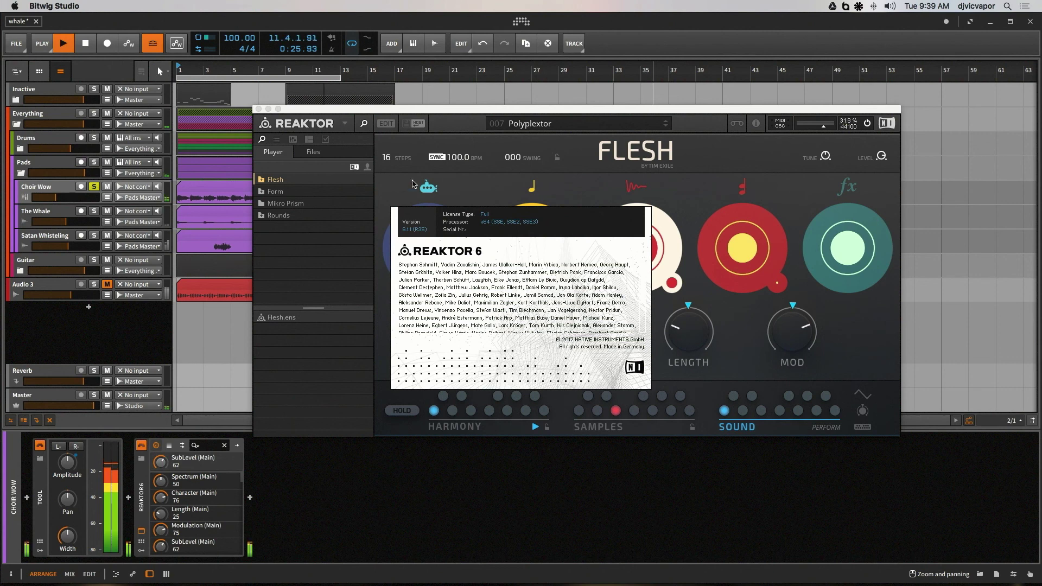
left_click(617, 357)
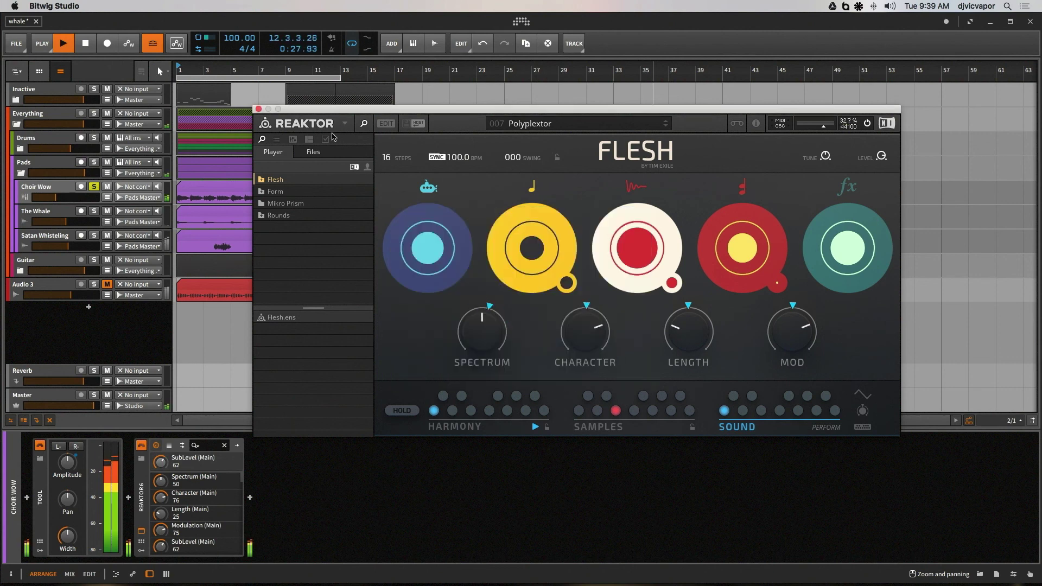
left_click(258, 109)
key("space")
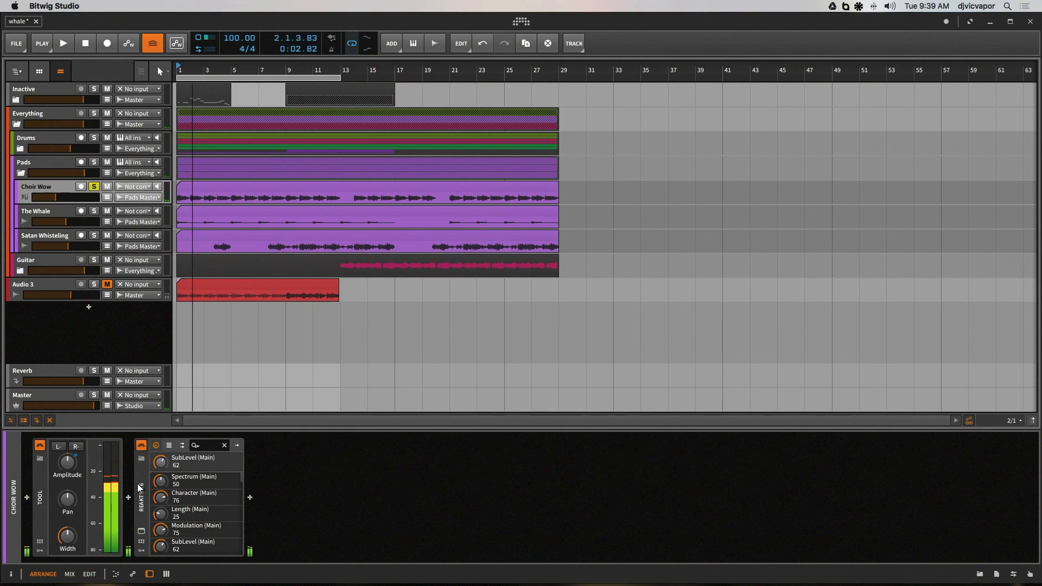
left_click(138, 484)
key("Delete")
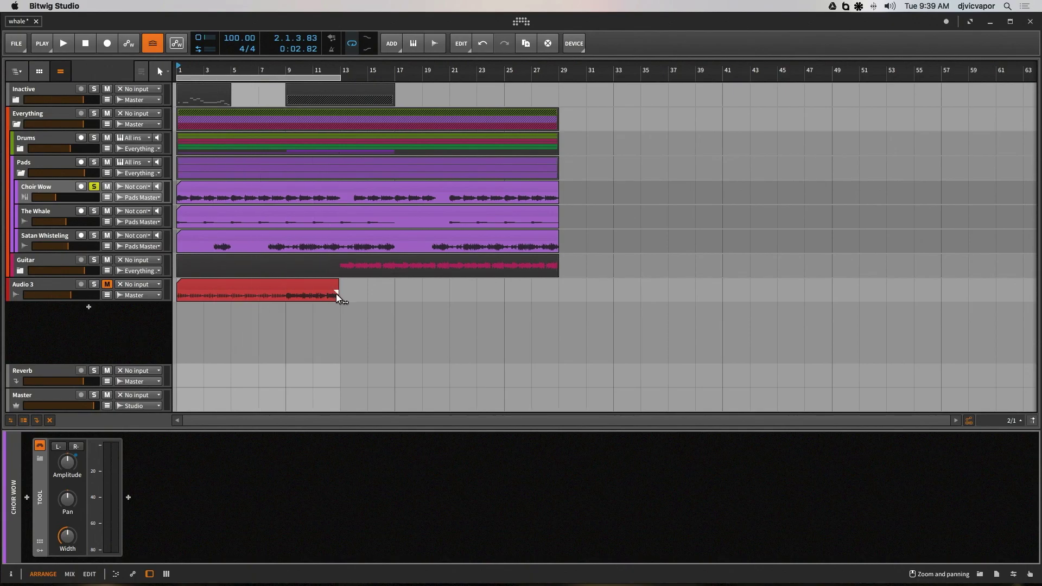
Shorten the recorded clip on Audio 3 to end at bar 9 and turn off Choir Wow's solo.
mouse_move(337, 294)
left_mouse_down()
mouse_move(284, 299)
mouse_move(311, 284)
mouse_move(283, 286)
left_mouse_up()
left_click(304, 309)
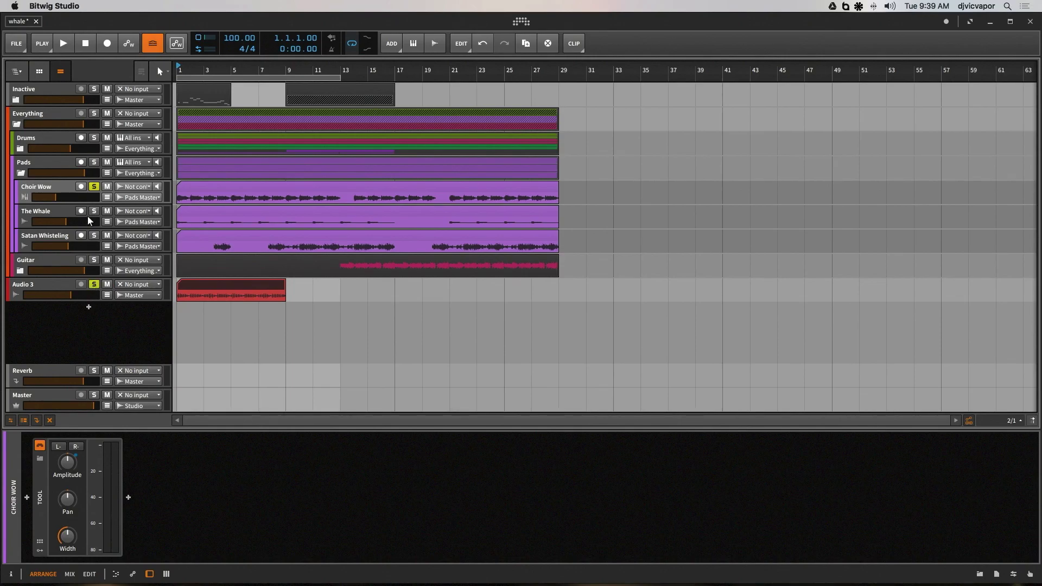
left_click(93, 186)
During playback, raise Choir Wow's track volume and lower Audio 3's track volume.
key("space")
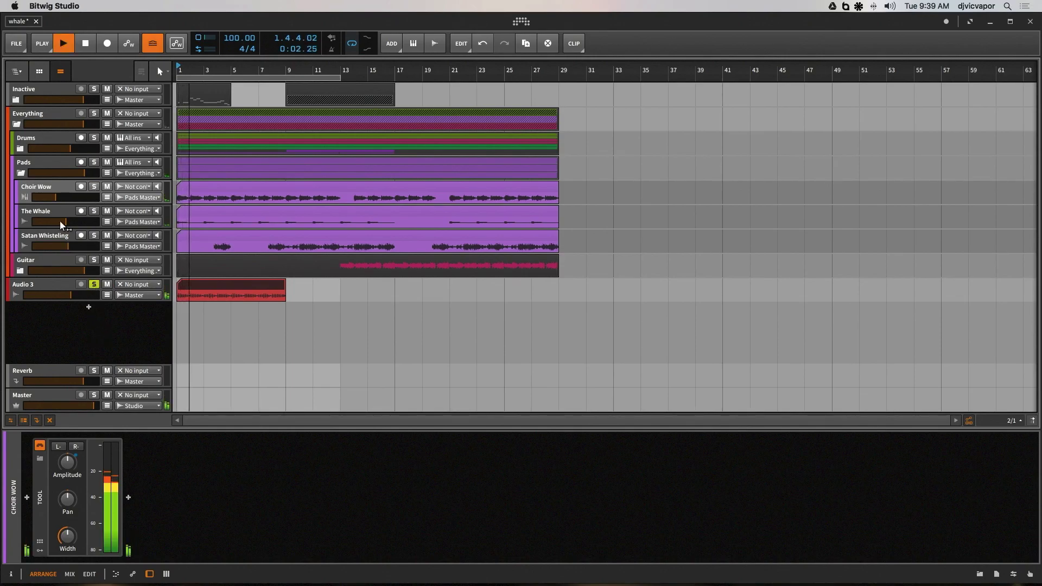
left_click_drag(57, 200, 69, 201)
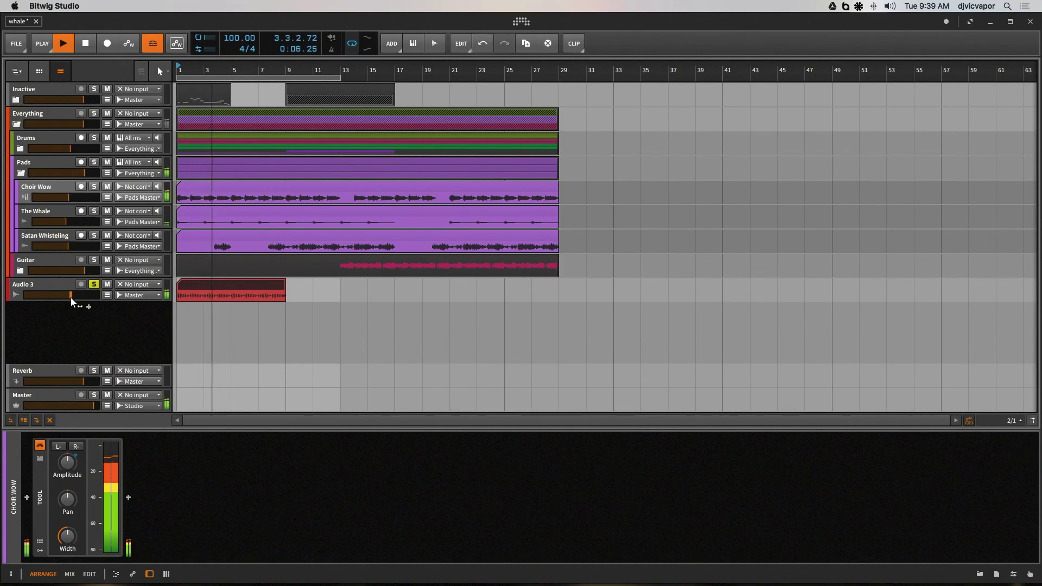
mouse_move(71, 296)
left_mouse_down()
mouse_move(42, 296)
mouse_move(52, 296)
left_mouse_up()
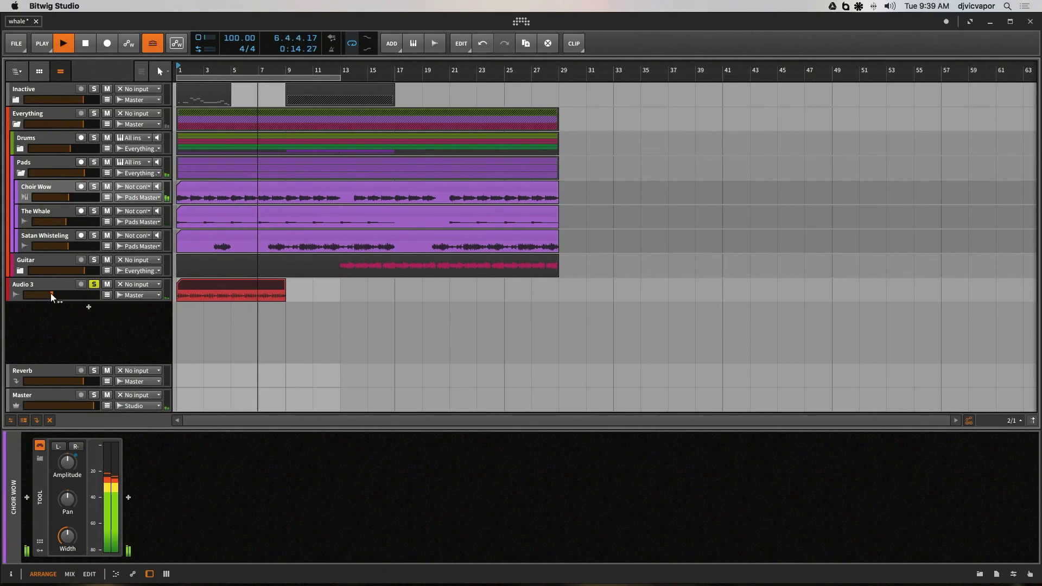
Turn off Audio 3's solo, lower its volume slightly further against the full mix and stop playback.
left_click(94, 283)
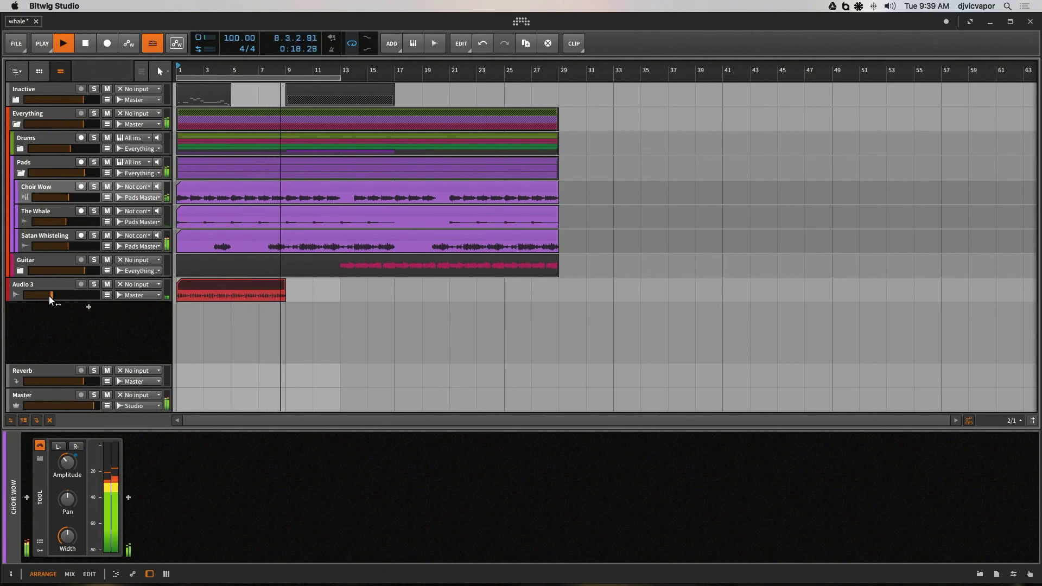
left_click_drag(51, 295, 46, 296)
left_click(85, 44)
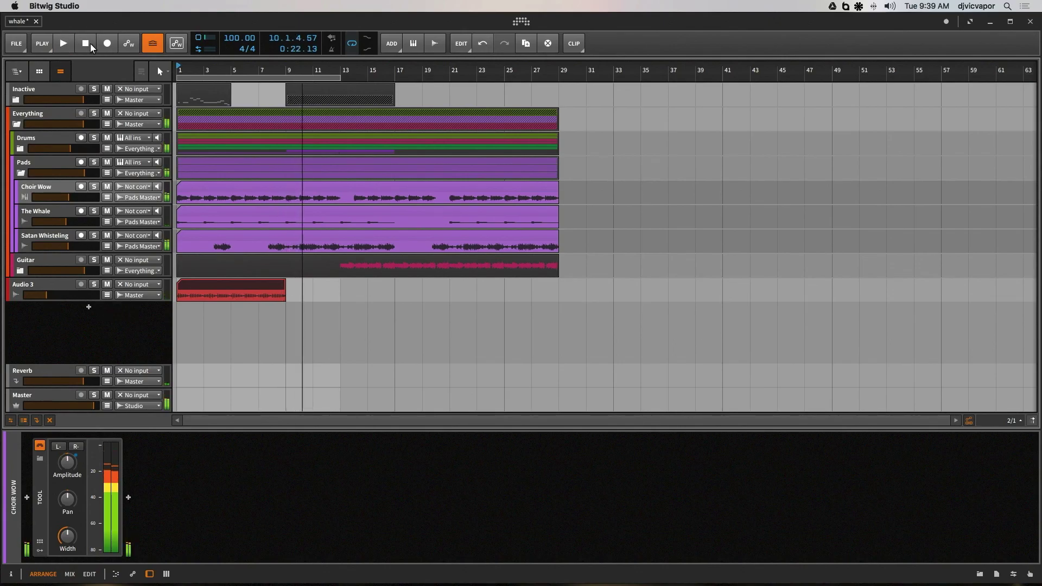
Play the full mix, raise Audio 3's volume slightly, and replay the opening from bar 1 to check the balance.
left_click(63, 44)
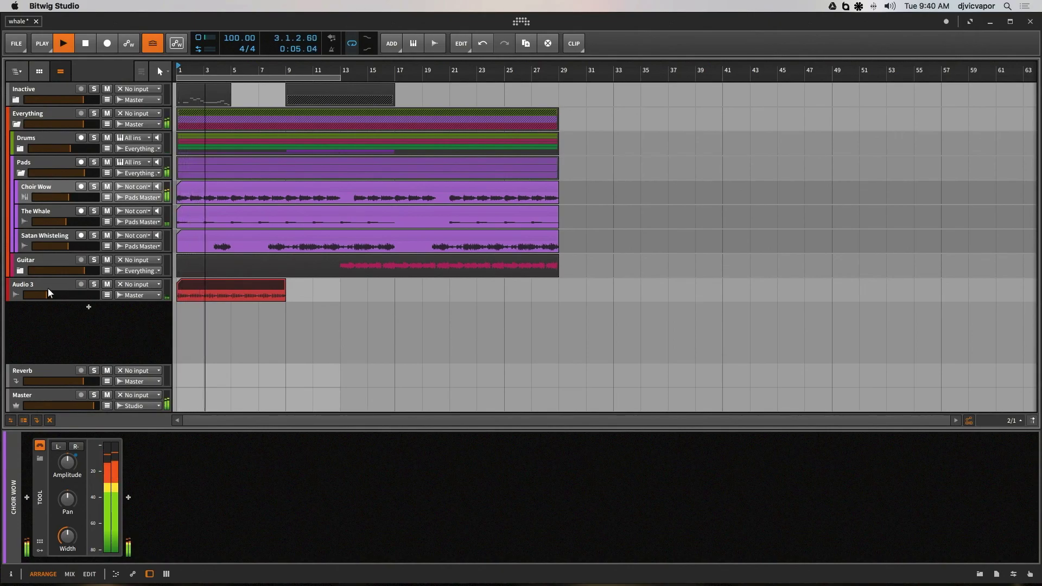
left_click_drag(46, 292, 55, 293)
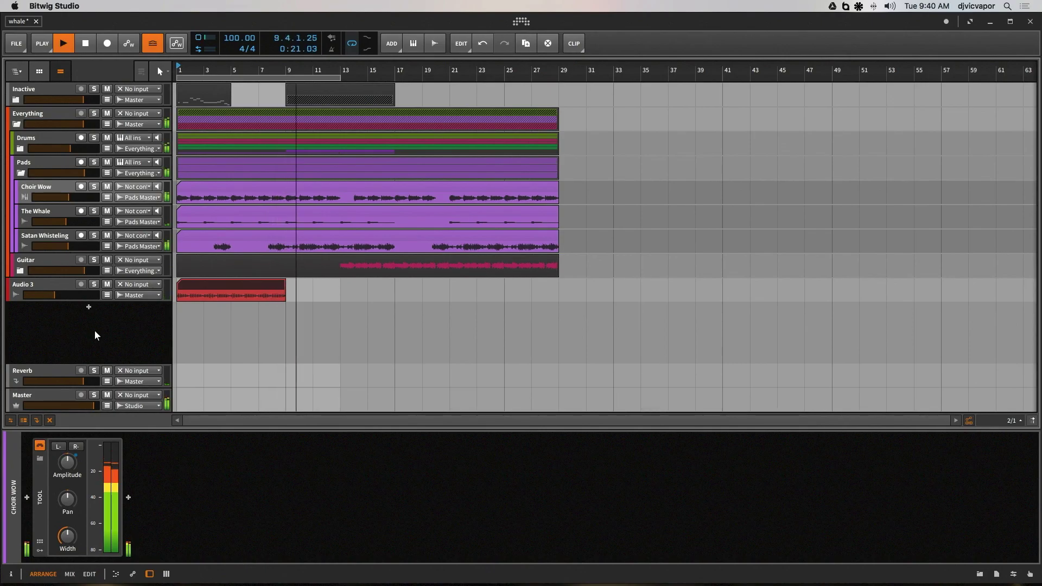
left_click(83, 46)
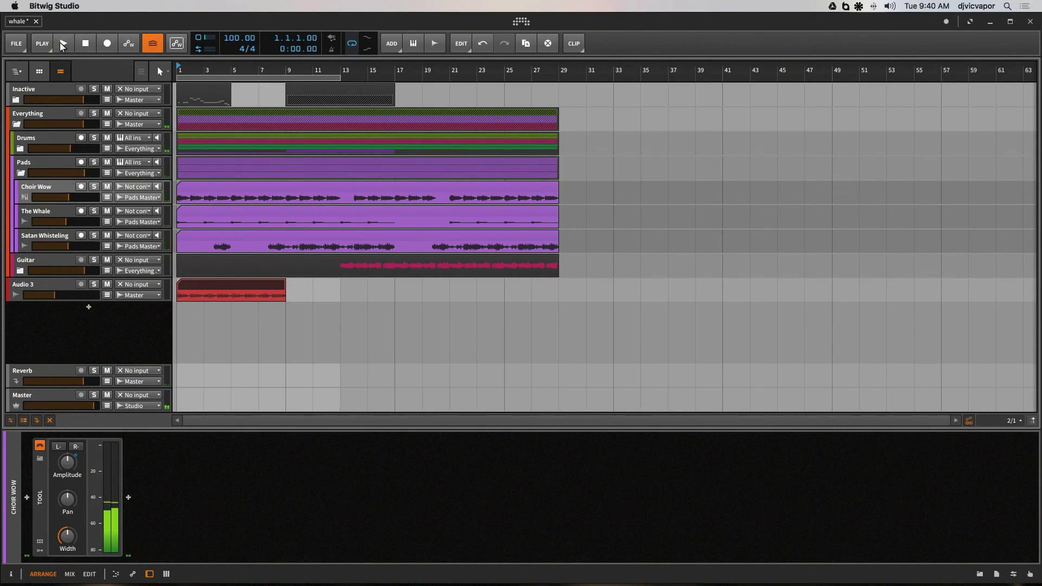
left_click(63, 46)
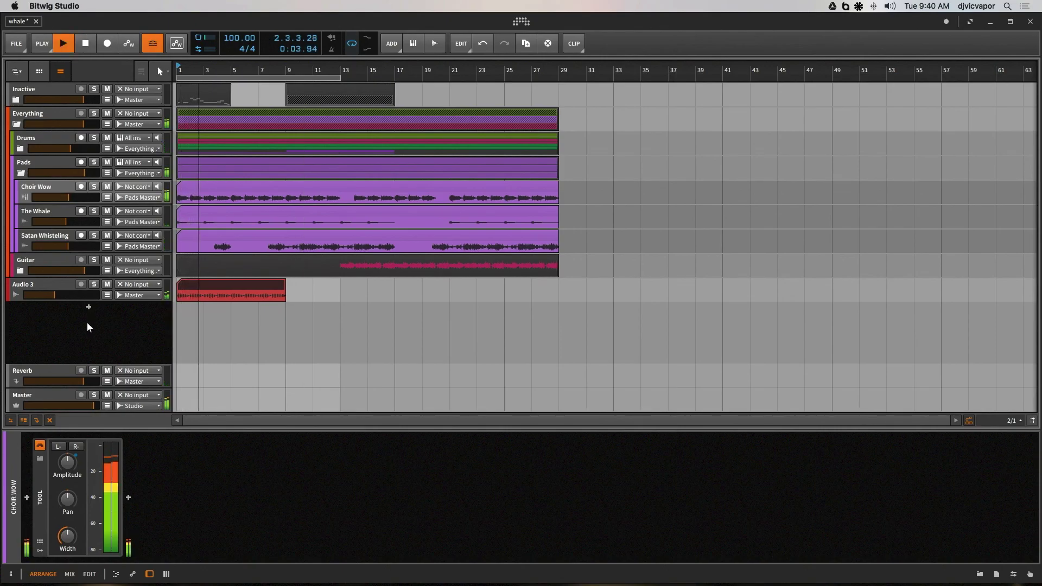
key("space")
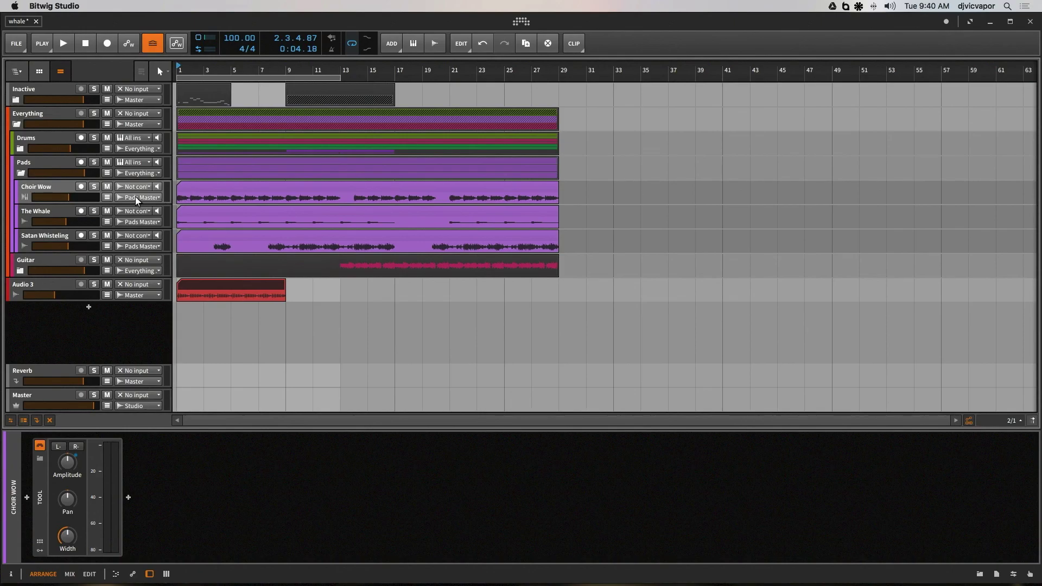
Show Choir Wow's volume automation and draw a curved fade-in from a low level at bar 1 up to bar 9.
left_click(108, 197)
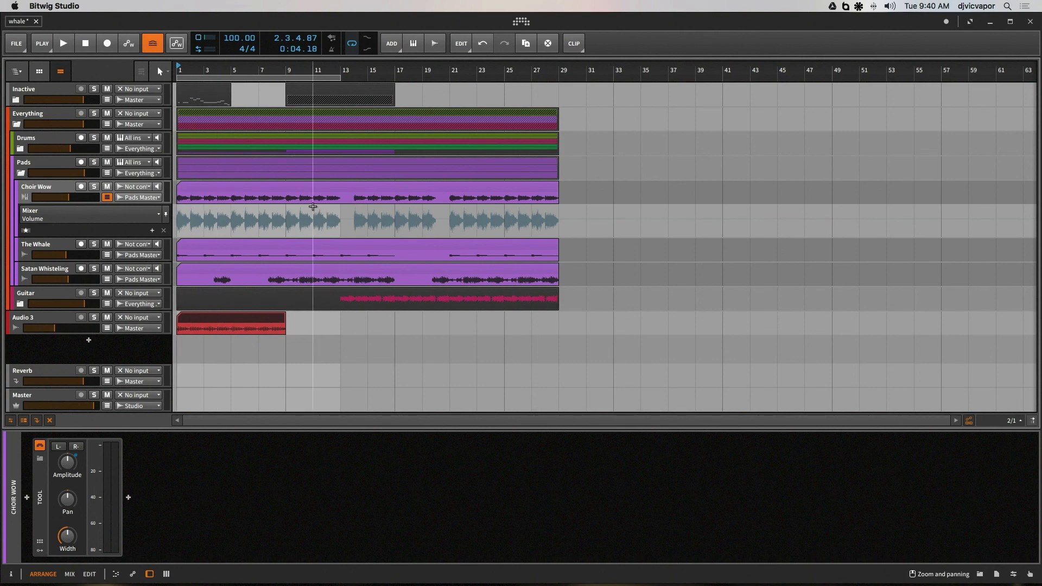
left_click(284, 204)
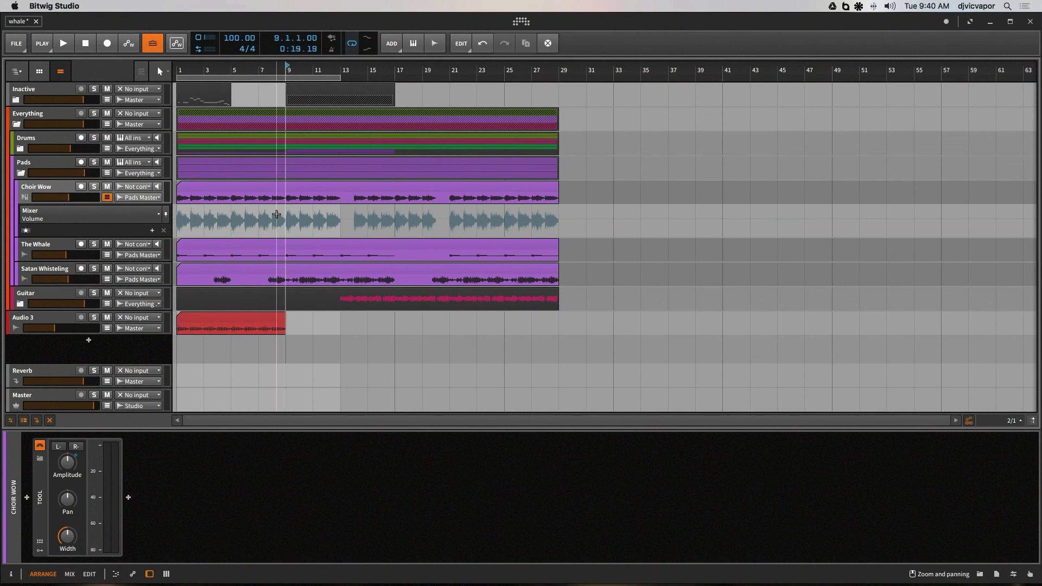
left_click(285, 206)
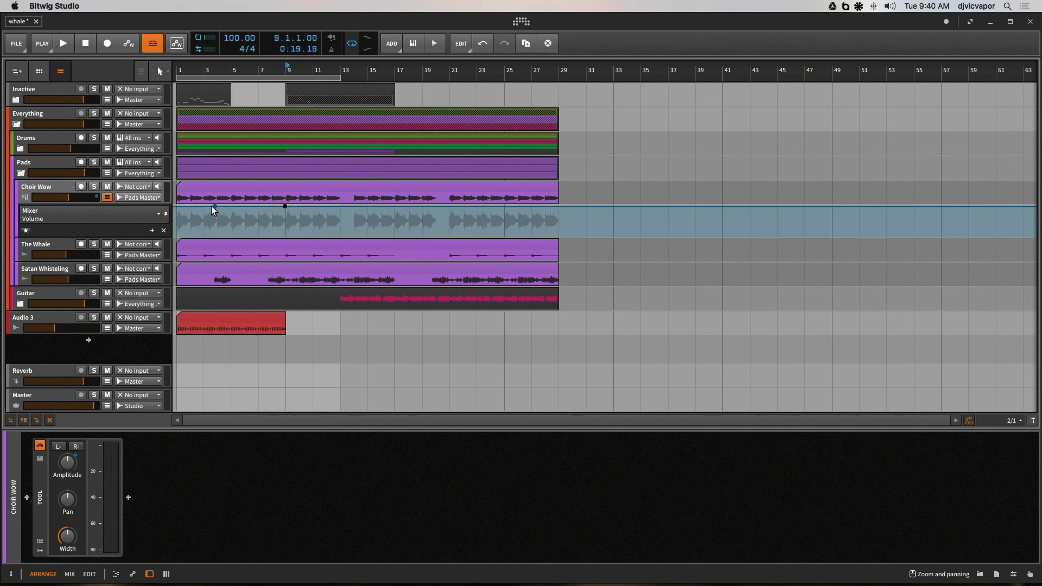
left_click_drag(178, 205, 186, 230)
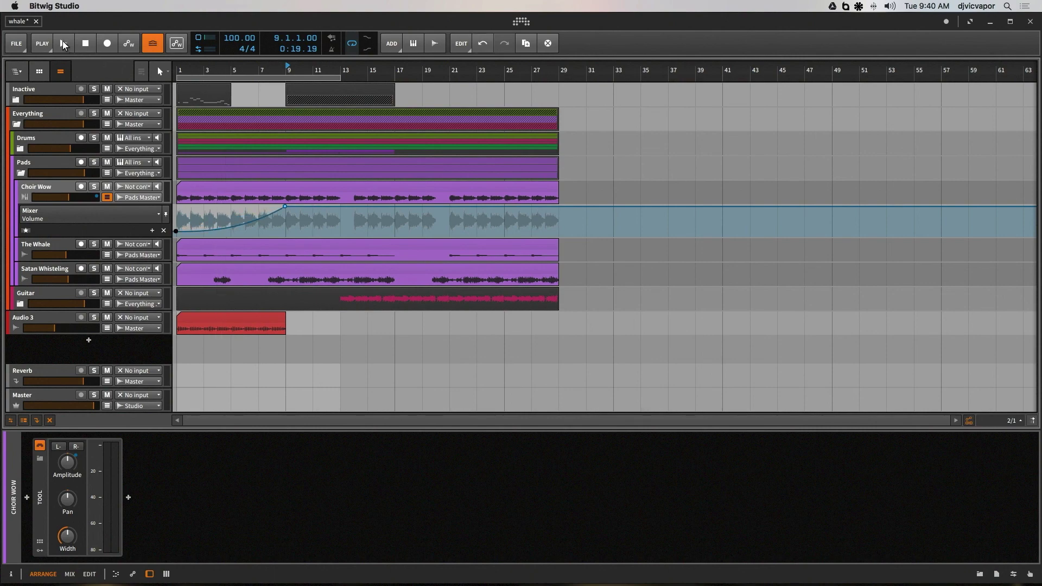
Play the fade-in from the start, lower Choir Wow's volume automation point at bar 9 and stop playback.
left_click(64, 44)
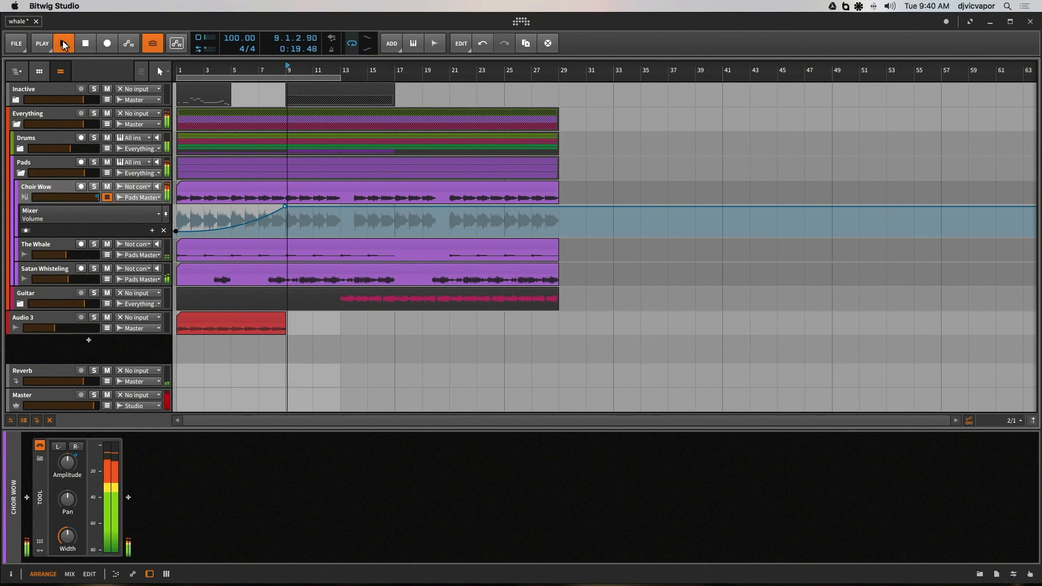
left_click(91, 45)
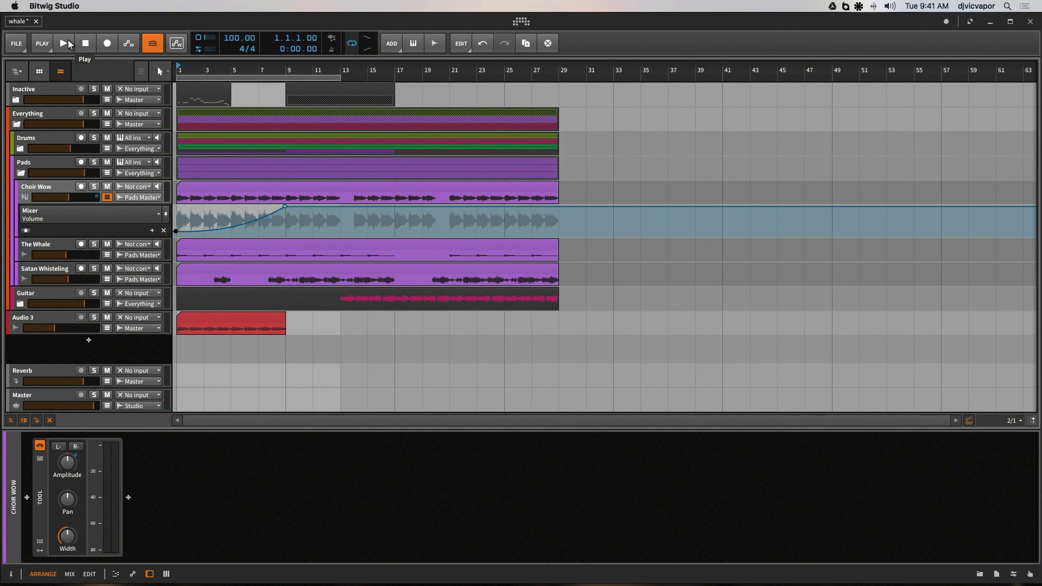
left_click(64, 43)
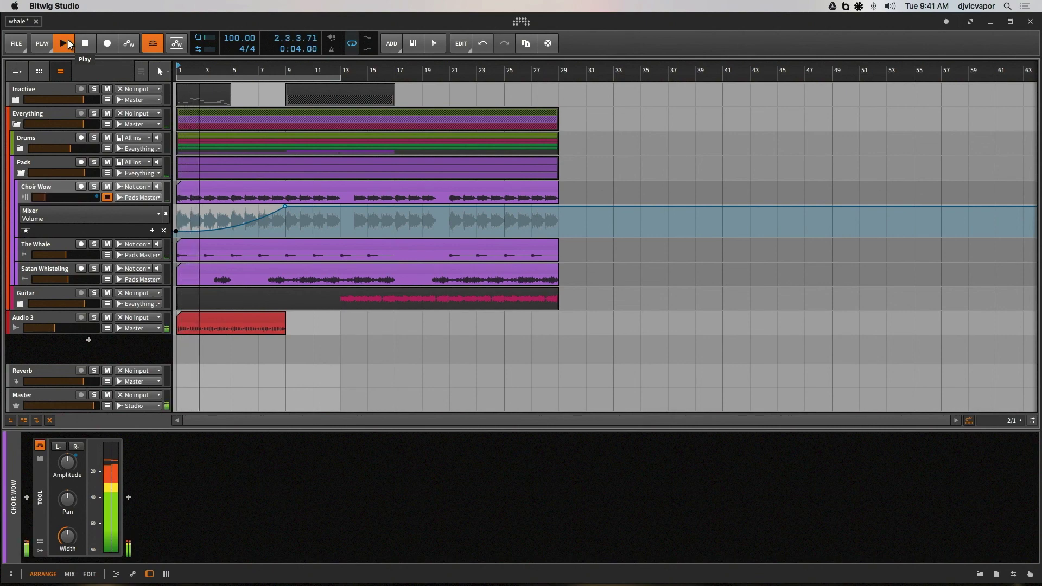
mouse_move(88, 199)
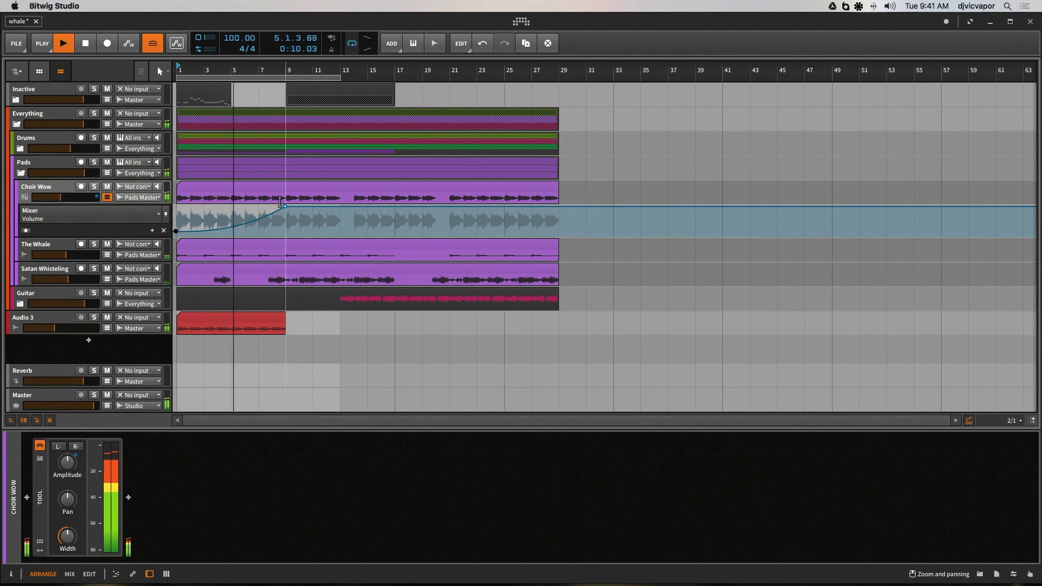
left_click_drag(285, 206, 285, 217)
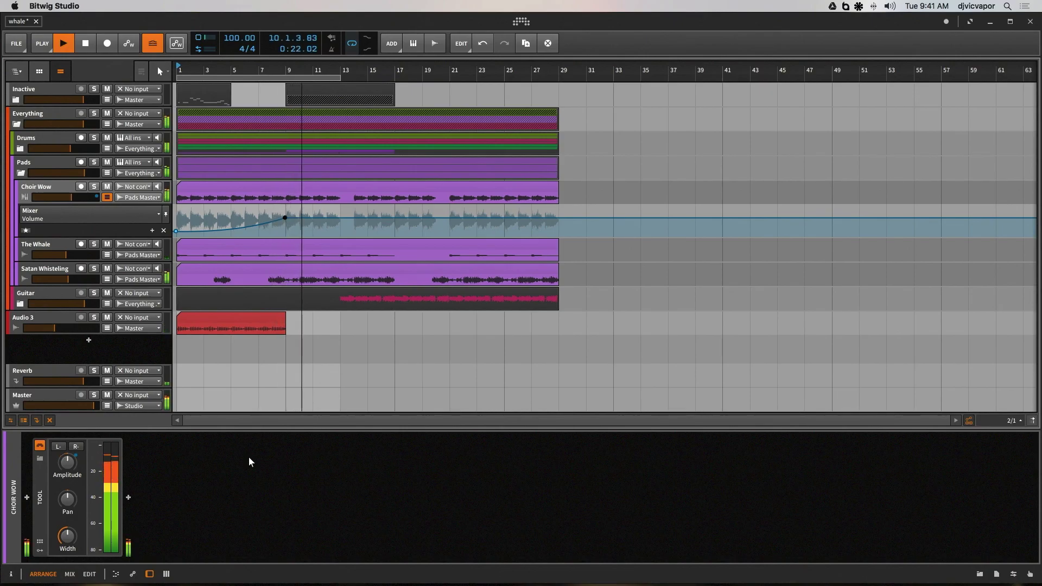
key("space")
Name Audio 3's arranger clip "Choir Wow Stutter FX".
double_click(218, 316)
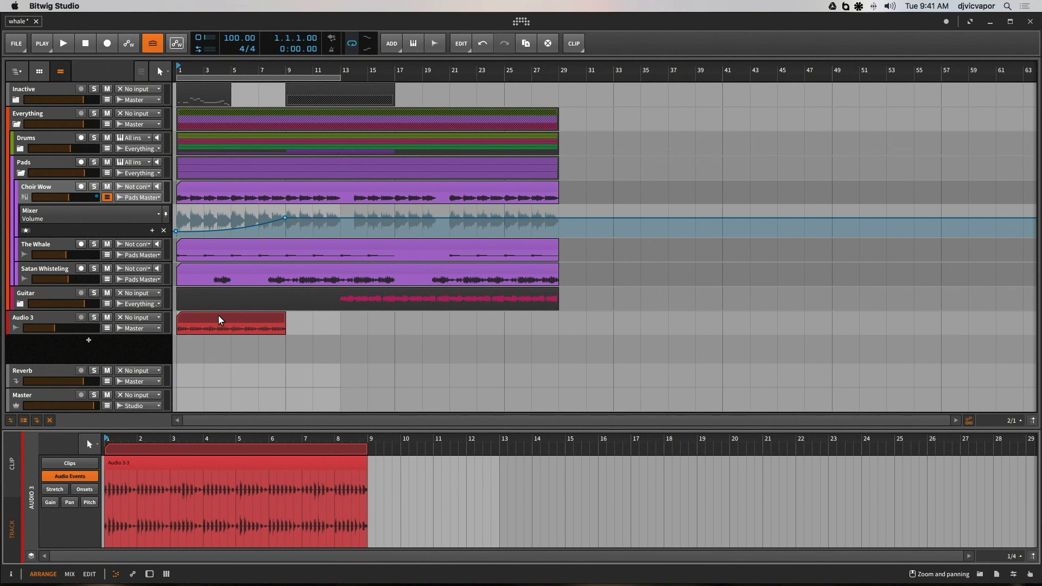
left_click(10, 573)
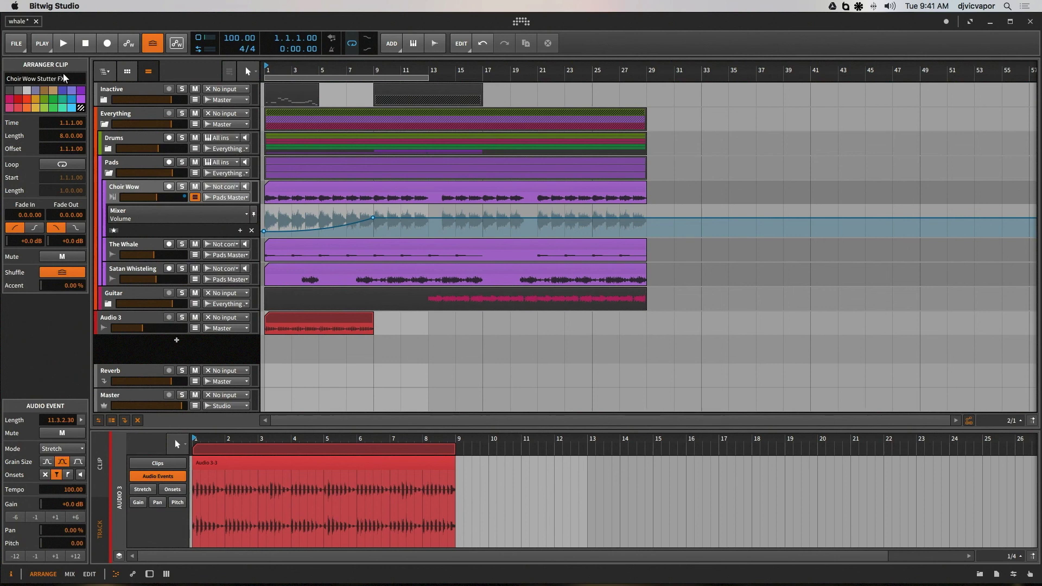
type("X")
key("Return")
left_click(11, 573)
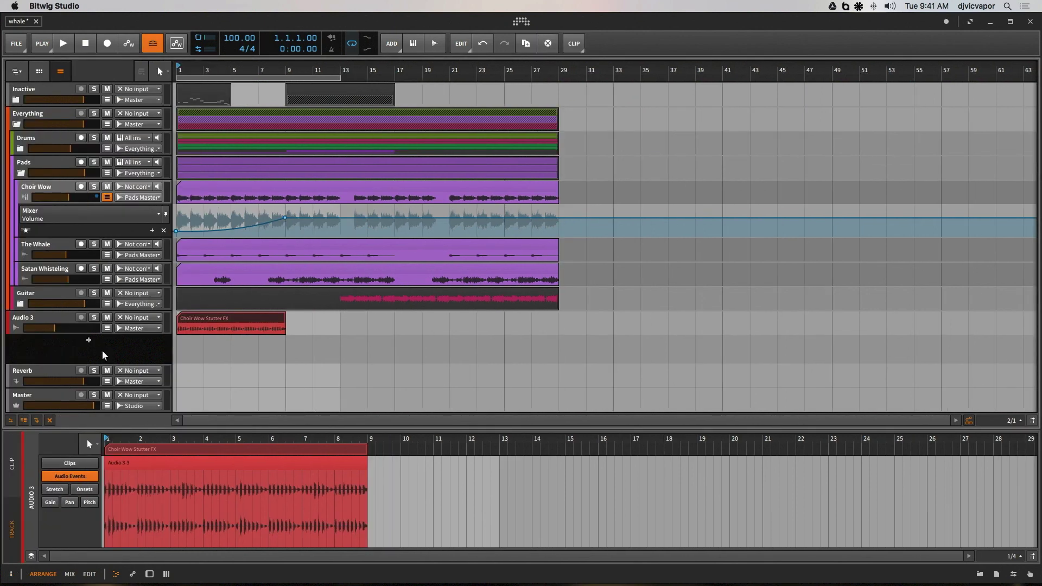
Rename the Audio 3 track to "Choir Wow Stutter FX" as well.
left_click(72, 319)
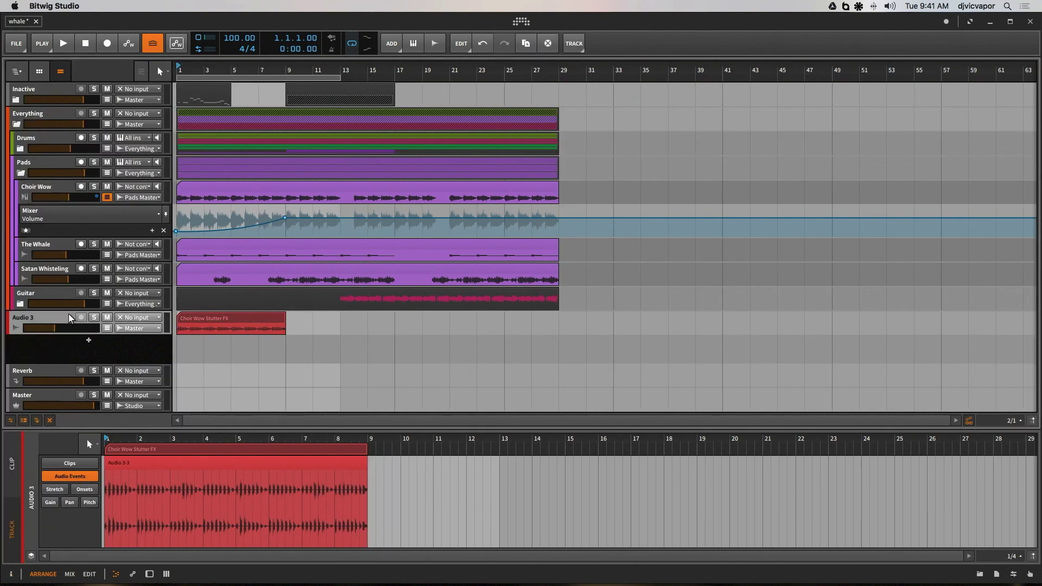
key("super+r")
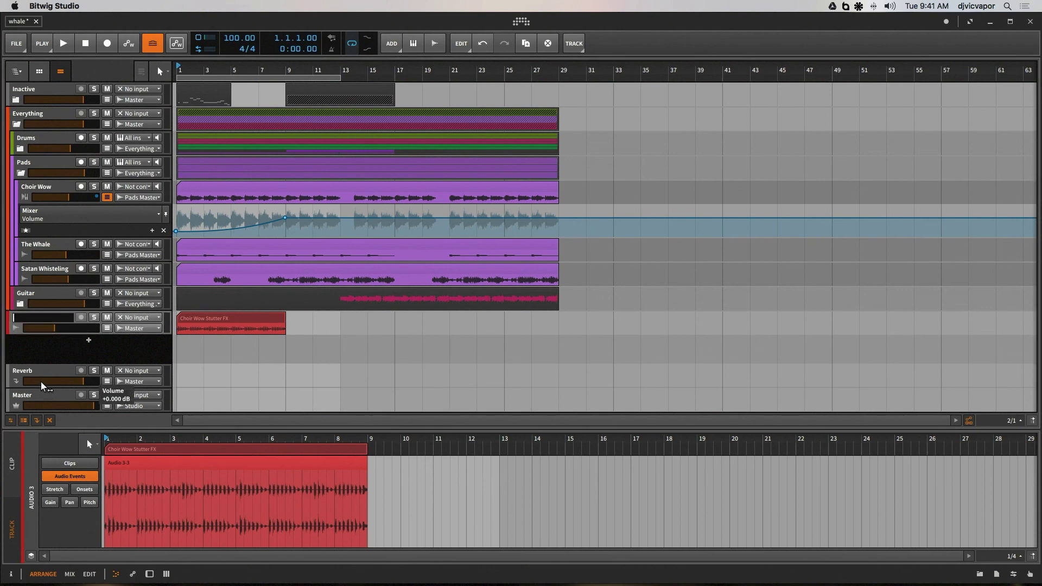
type("Choir Wow Stutter FX")
key("Return")
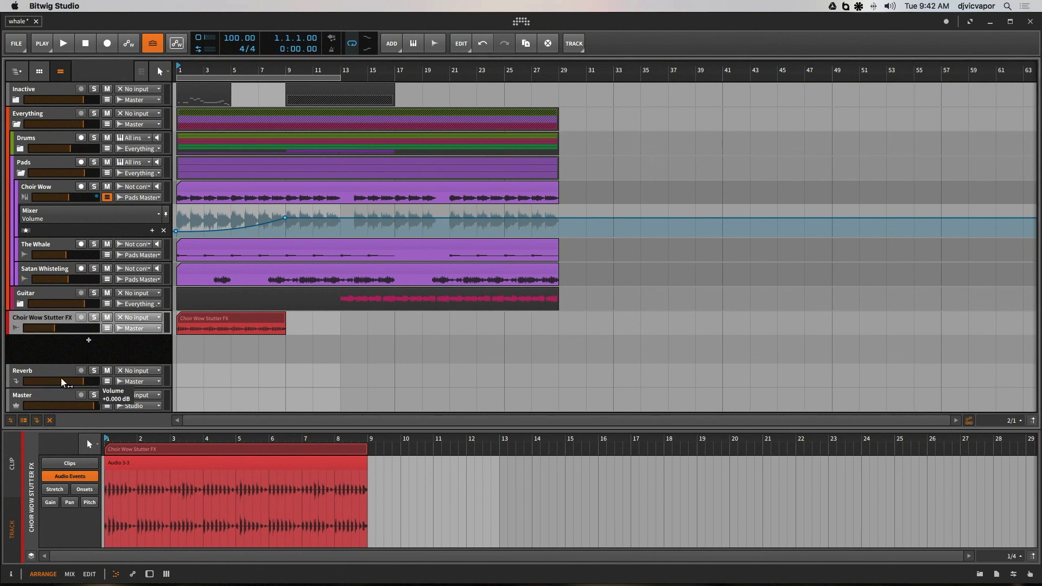
Hide Choir Wow's automation lane, play the mix and raise the Choir Wow Stutter FX track's volume slightly.
left_click(107, 197)
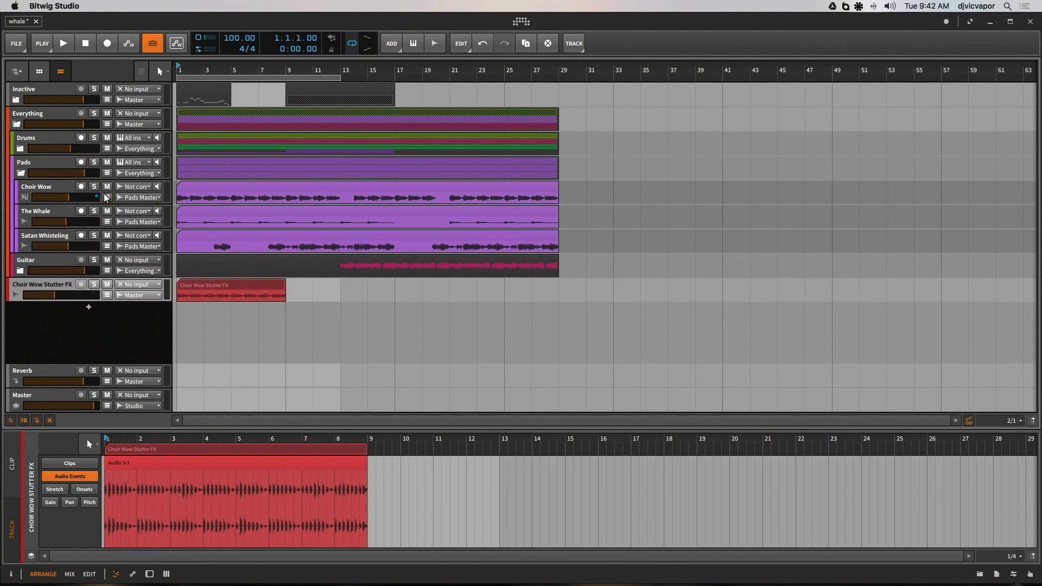
left_click(63, 46)
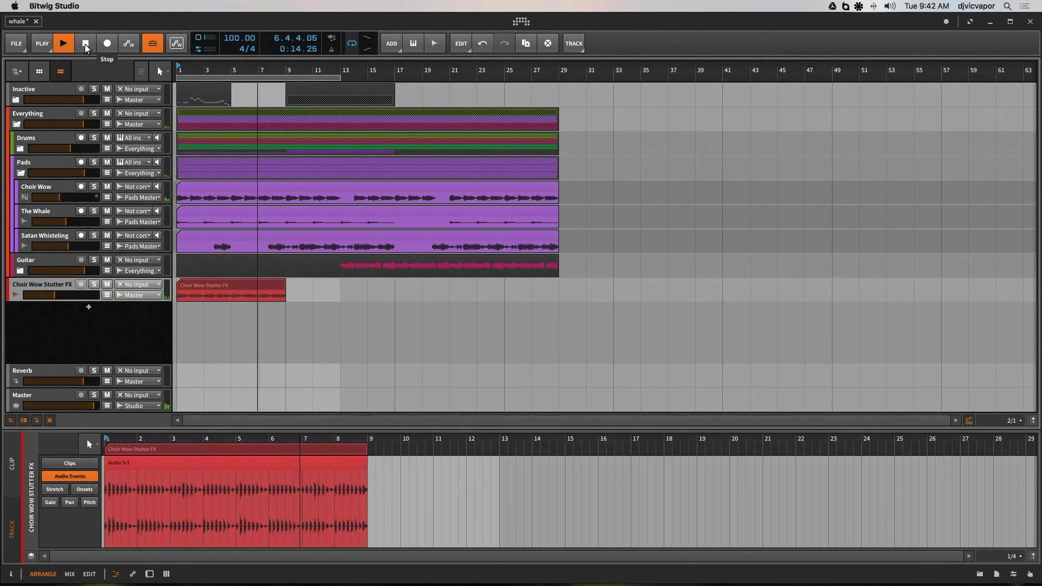
left_click(85, 48)
left_click_drag(60, 295, 61, 295)
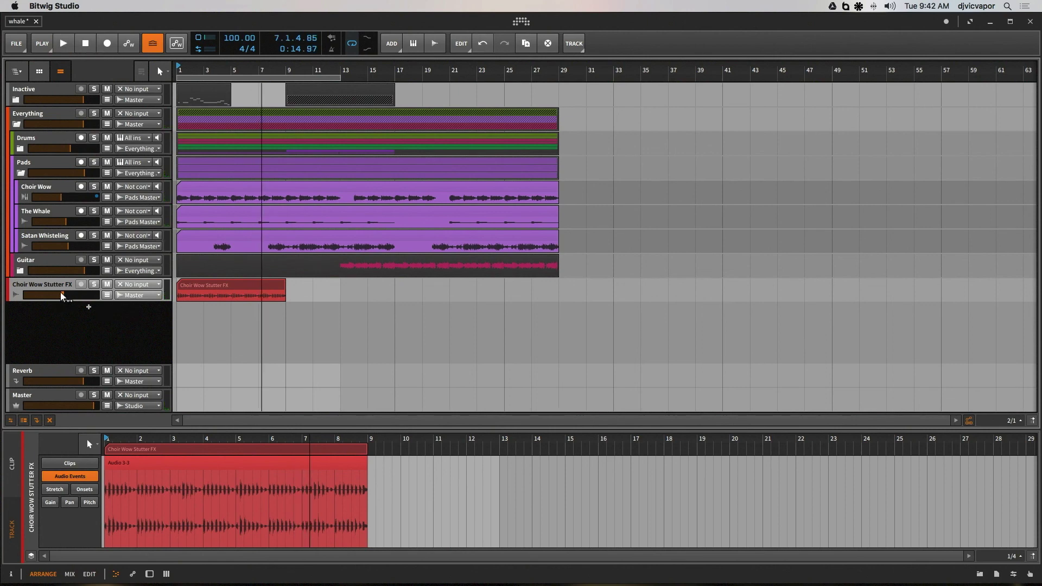
key("space")
key("space")
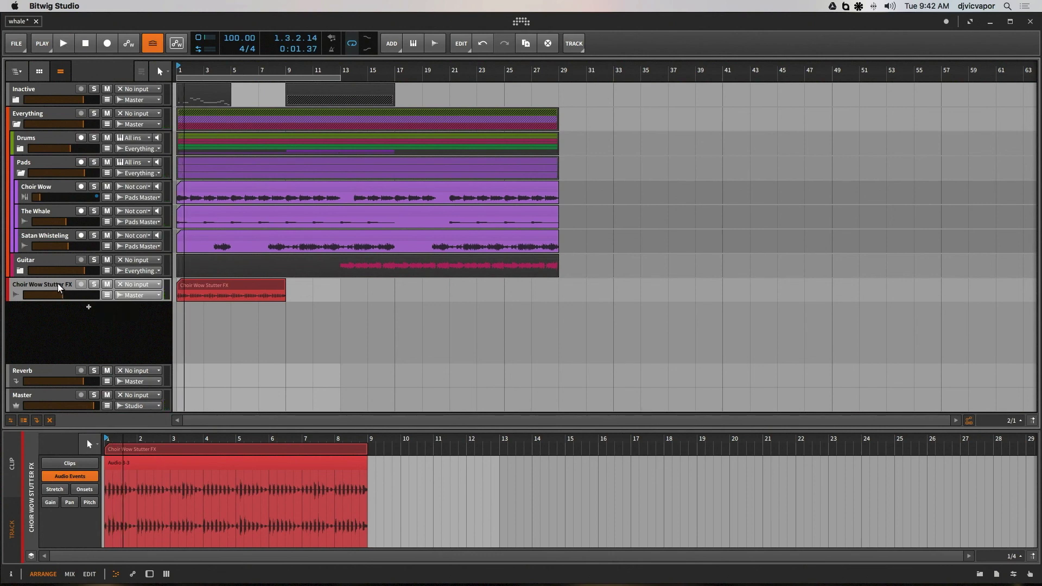
Examine the properties of the Choir Wow Stutter FX audio event and play the mix.
left_click(222, 290)
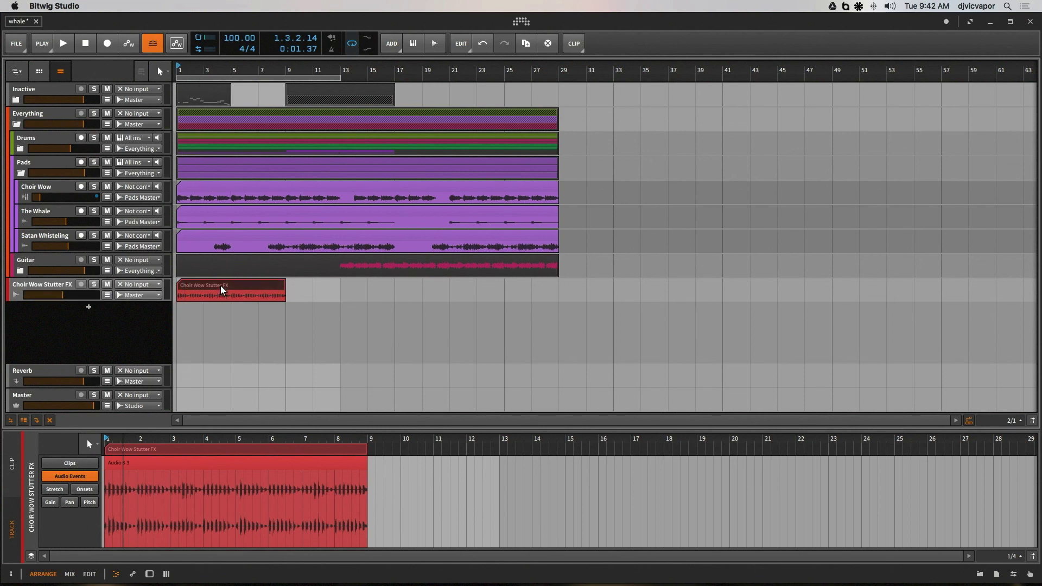
left_click(11, 574)
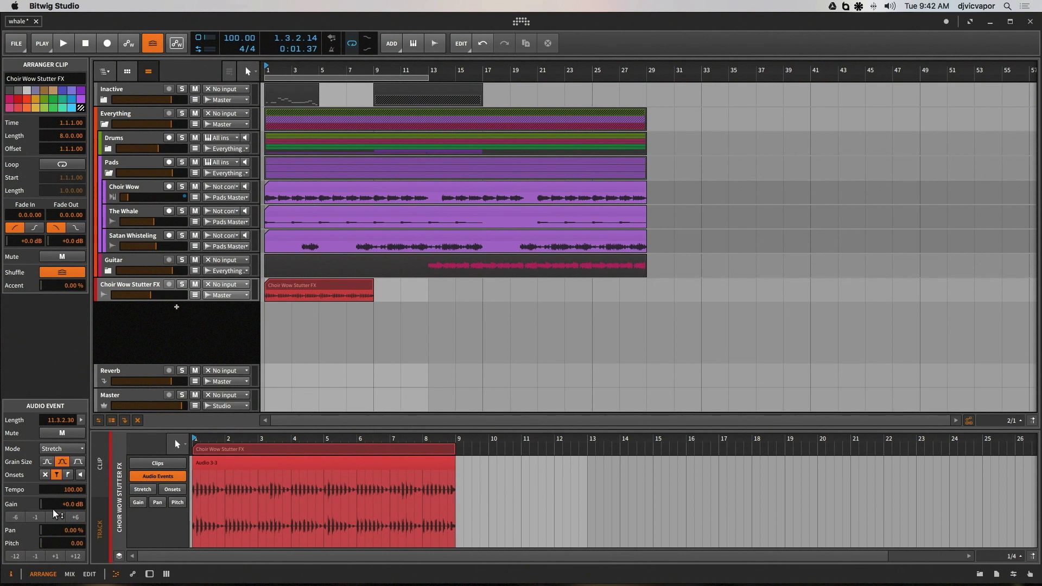
double_click(324, 508)
key("space")
key("space")
key("space")
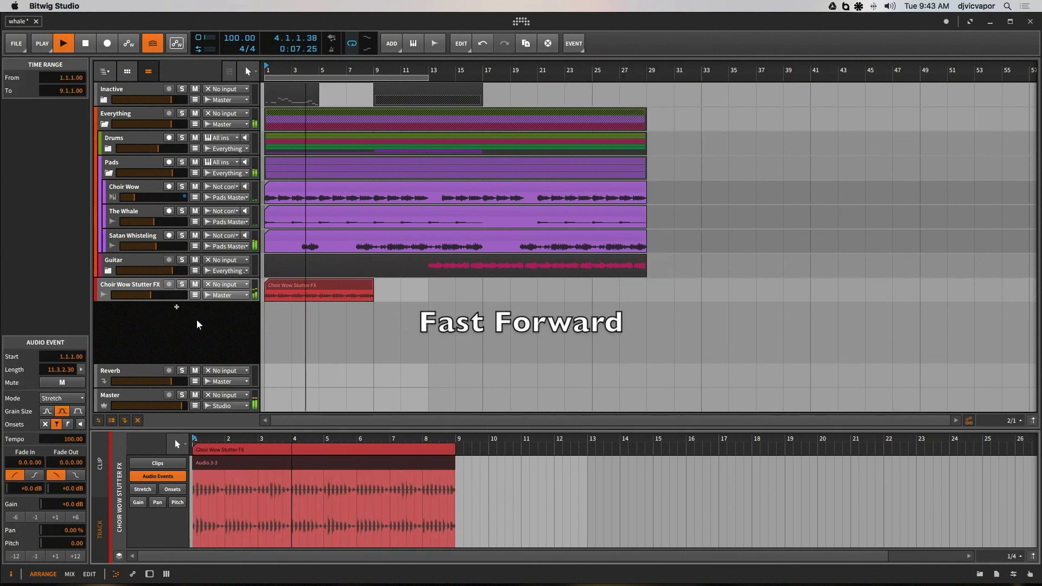
key("space")
left_click(11, 574)
Add a volume automation point near bar 7 on Satan Whisteling, hide its automation lane and play the mix.
left_click(107, 247)
left_click(262, 271)
left_click(106, 246)
key("space")
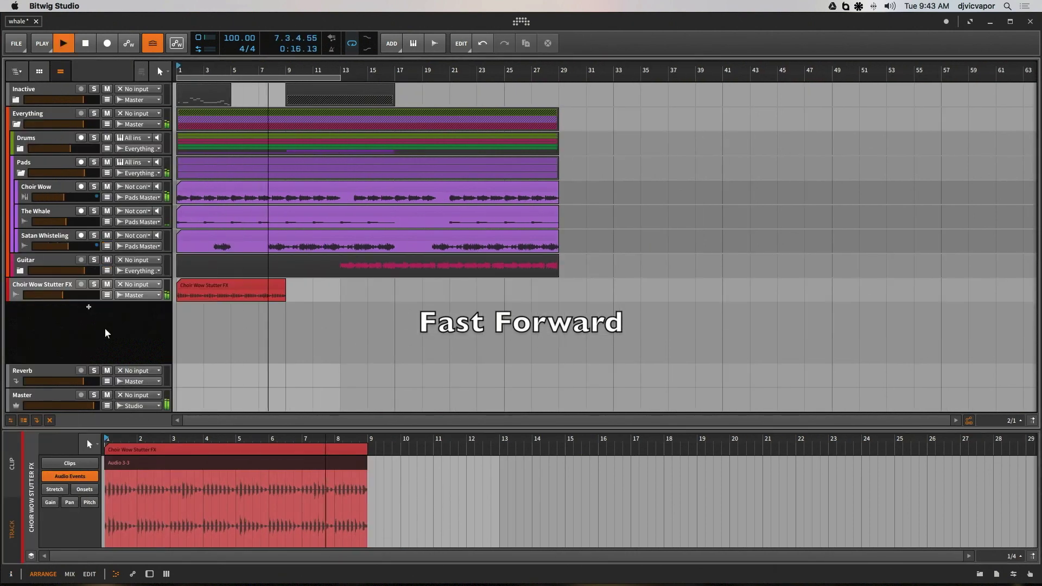
Turn off looping, solo Choir Wow Stutter FX and add Bitwig's EQ-5 to its device chain.
left_click(352, 43)
left_click(94, 285)
double_click(69, 284)
key("space")
left_click(27, 497)
left_click(192, 106)
left_click(352, 182)
left_click(550, 106)
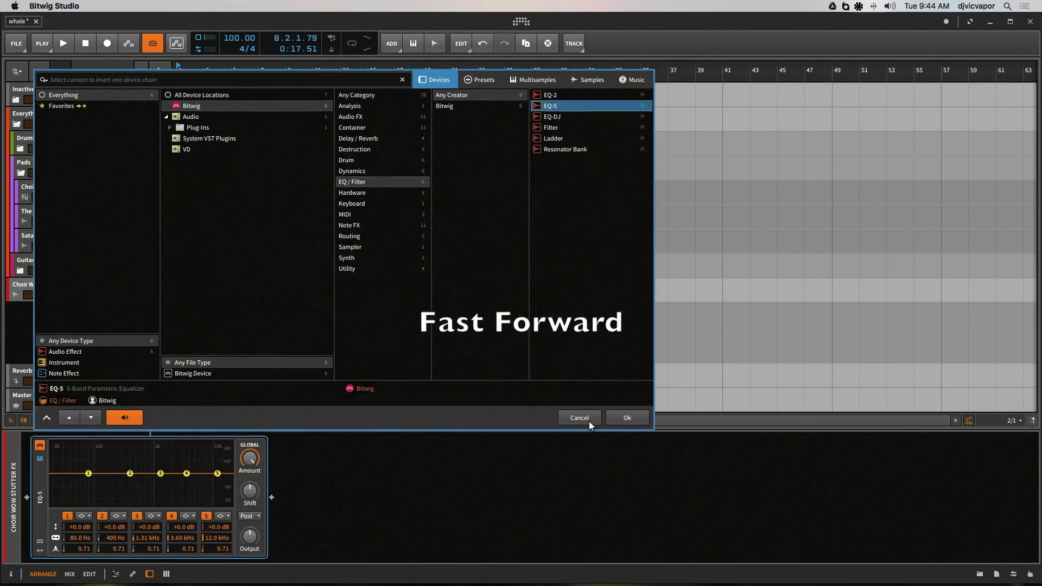
left_click(627, 417)
Make EQ-5 band 1 a low cut at 50.4 Hz, Q 0.49, and cut band 2 by 5.8 dB at 452 Hz.
left_click(83, 516)
left_click_drag(88, 473, 77, 473)
left_click_drag(81, 548, 103, 565)
key("space")
left_click_drag(130, 473, 133, 480)
Turn off the solo on Choir Wow Stutter FX and play the equalized track in the mix.
left_click(93, 285)
key("space")
key("space")
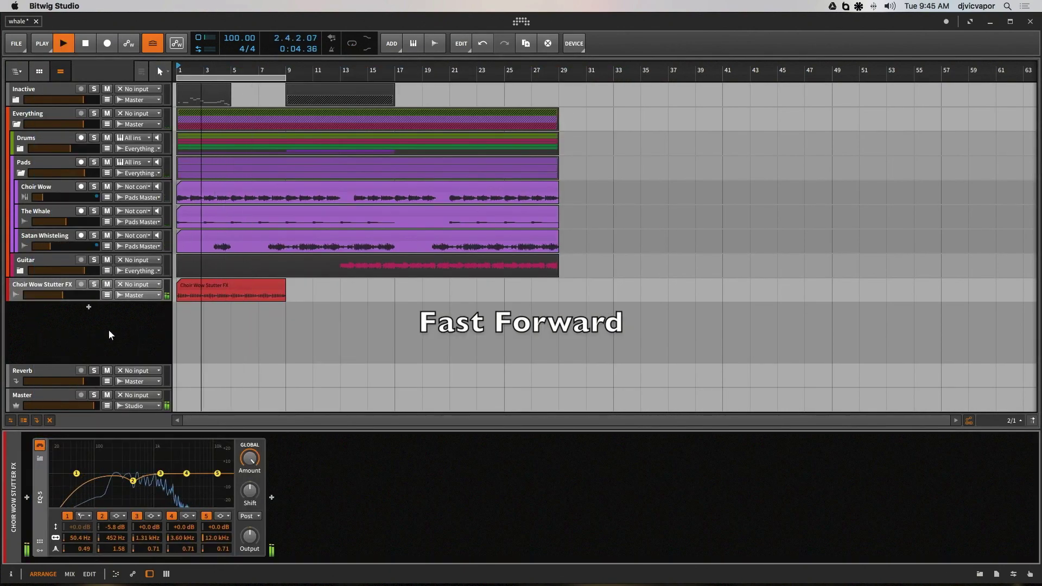
key("space")
Add a Reverb device after the EQ-5, audition its presets during playback and load a hall preset.
left_click(271, 497)
left_click(437, 106)
left_click(618, 140)
left_click(794, 128)
left_click(871, 417)
key("space")
left_click(284, 458)
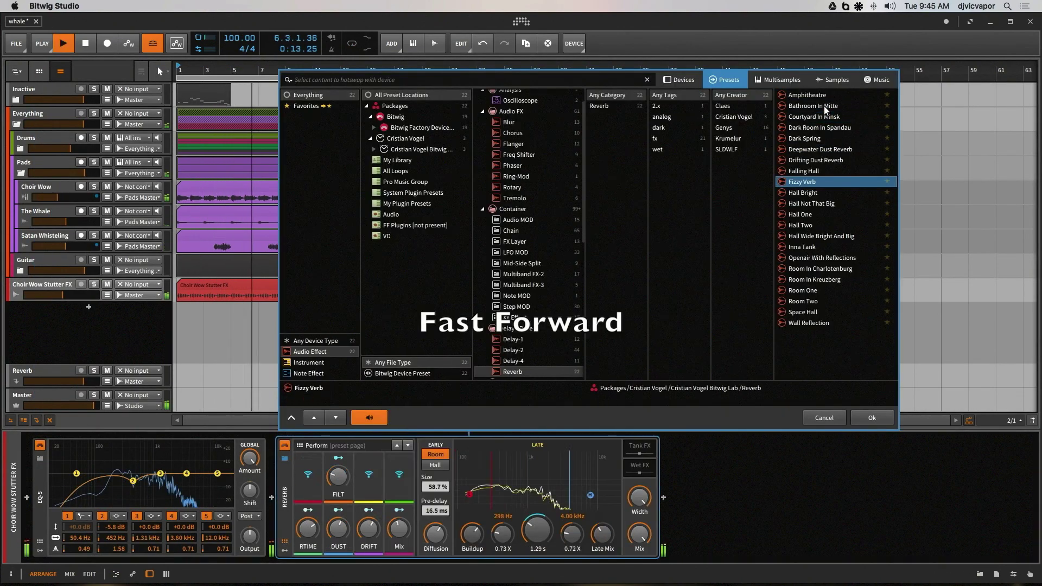
left_click(858, 419)
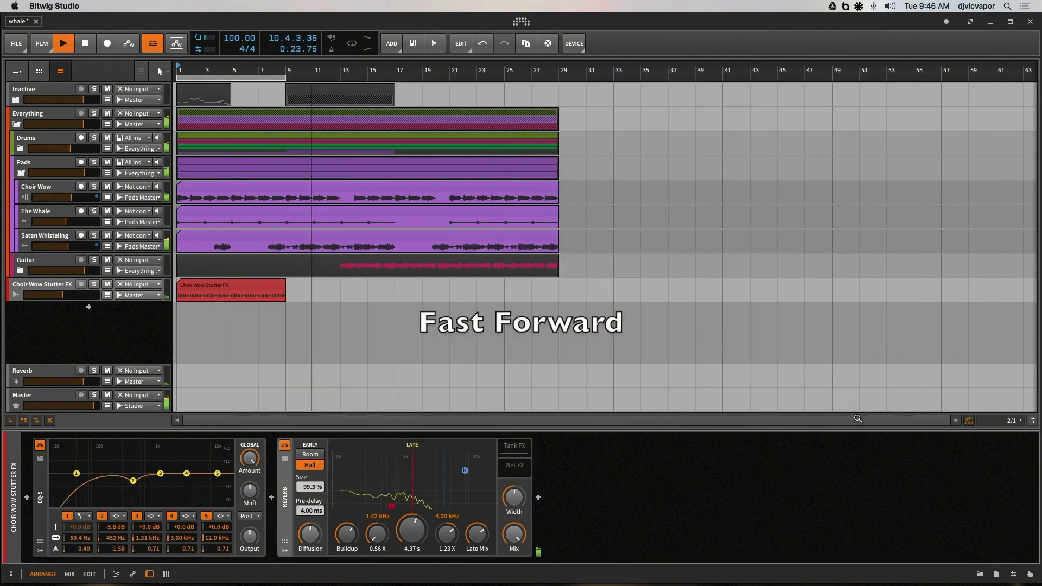
key("space")
Solo The Whale with looping on, route its output to a new Audio 4 track and feed Audio 4 from The Whale.
left_click(93, 211)
left_click(352, 43)
key("space")
key("space")
left_click(138, 222)
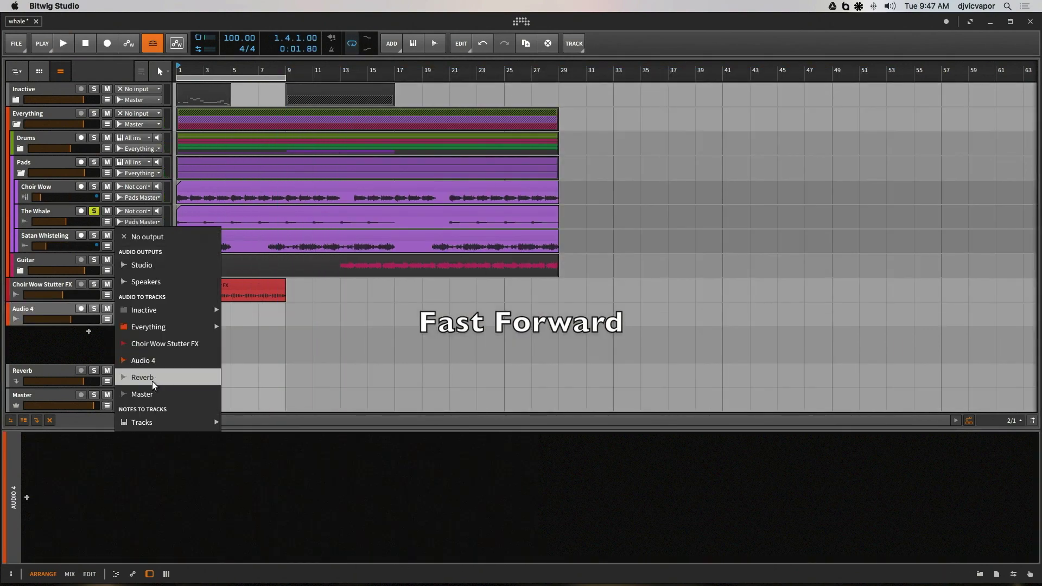
left_click(146, 360)
left_click(138, 309)
left_click(515, 434)
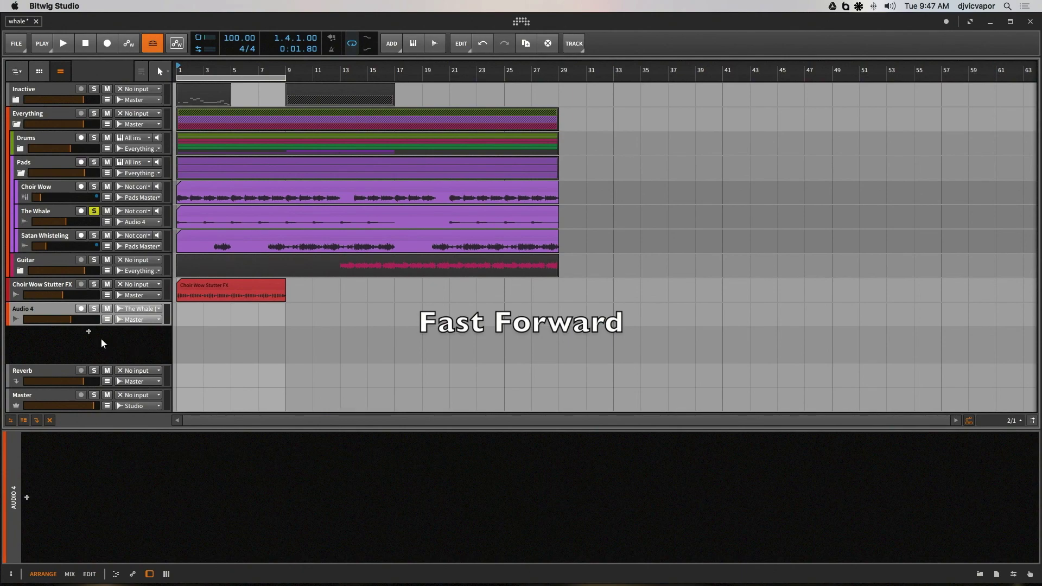
Duplicate The Whale track, select the original and play it briefly.
key("super+z")
left_click(63, 211)
key("super+d")
left_click(54, 211)
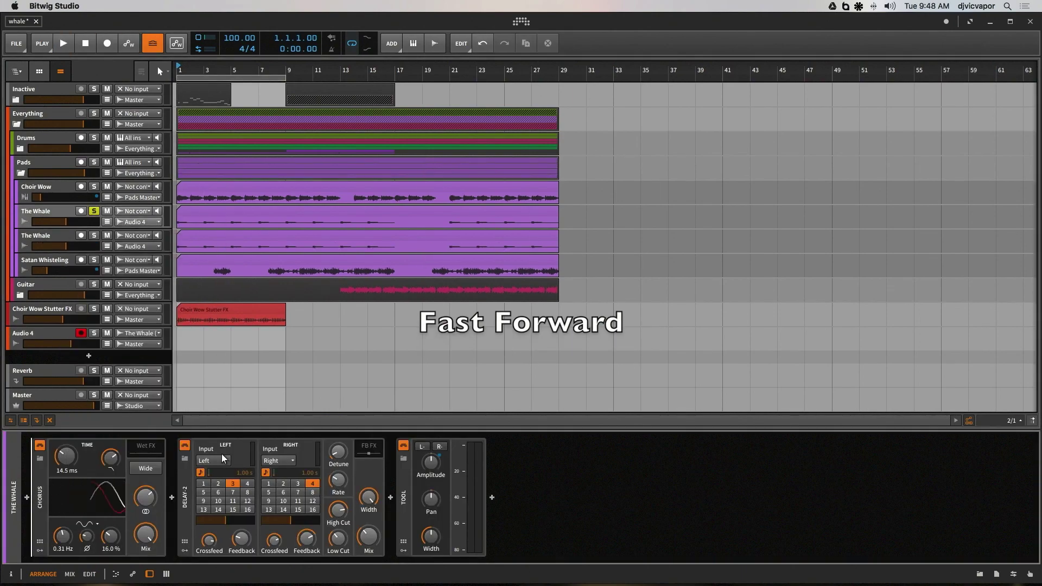
key("space")
key("space")
Search the devices for "reverb", add H-Reverb long after The Whale's Tool device and start playback.
left_click(491, 497)
left_click(640, 82)
type("reverb")
scroll(958, 265, "down", 5)
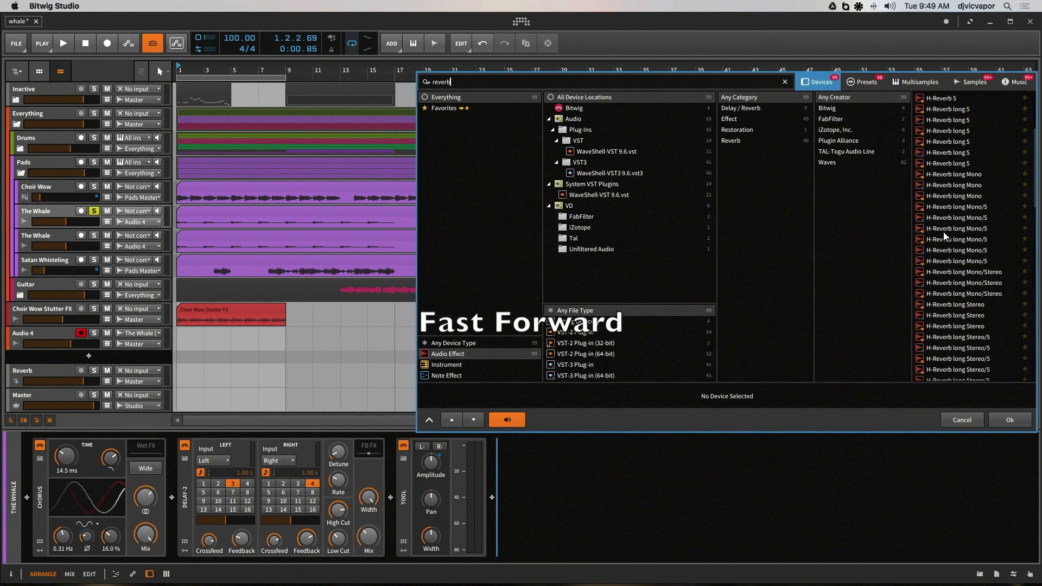
double_click(958, 293)
left_click_drag(239, 332, 762, 118)
key("space")
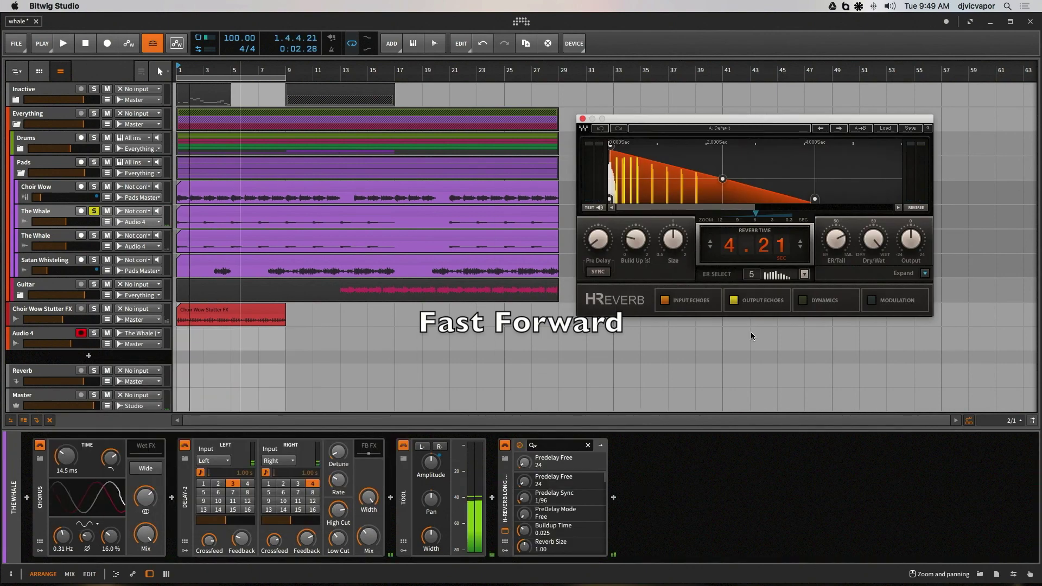
Set H-Reverb's pre-delay to 208, build-up to 0.112, size to 1.19 and output to 20.8, and shift its ER/Tail balance.
left_click_drag(836, 239, 836, 203)
left_click_drag(672, 239, 672, 231)
left_click_drag(635, 239, 635, 230)
left_click_drag(598, 240, 617, 199)
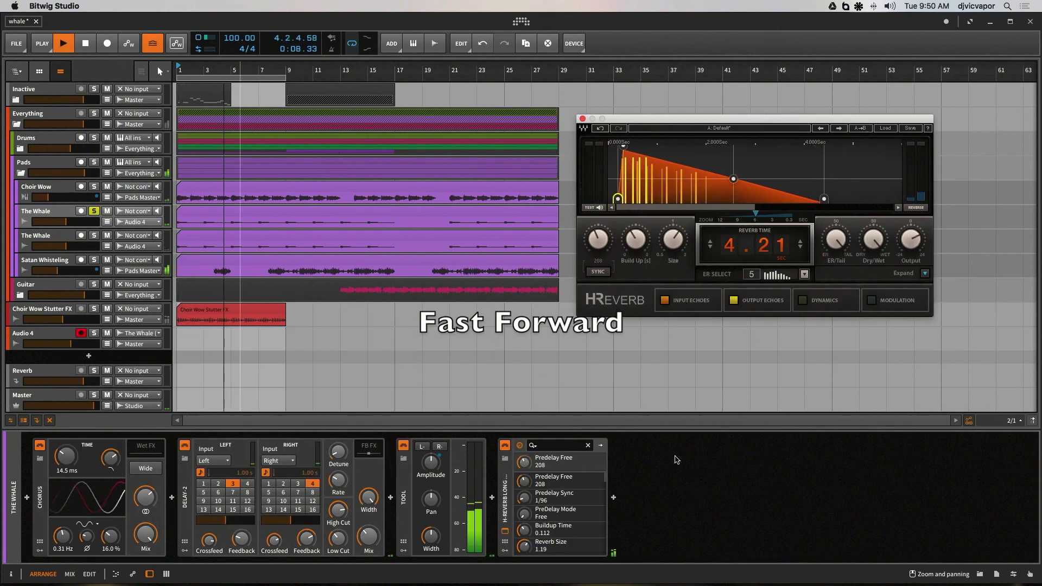
key("space")
left_click_drag(910, 239, 910, 225)
key("space")
key("space")
Add a Compressor after H-Reverb and adjust its release while listening.
left_click(613, 497)
double_click(923, 217)
key("space")
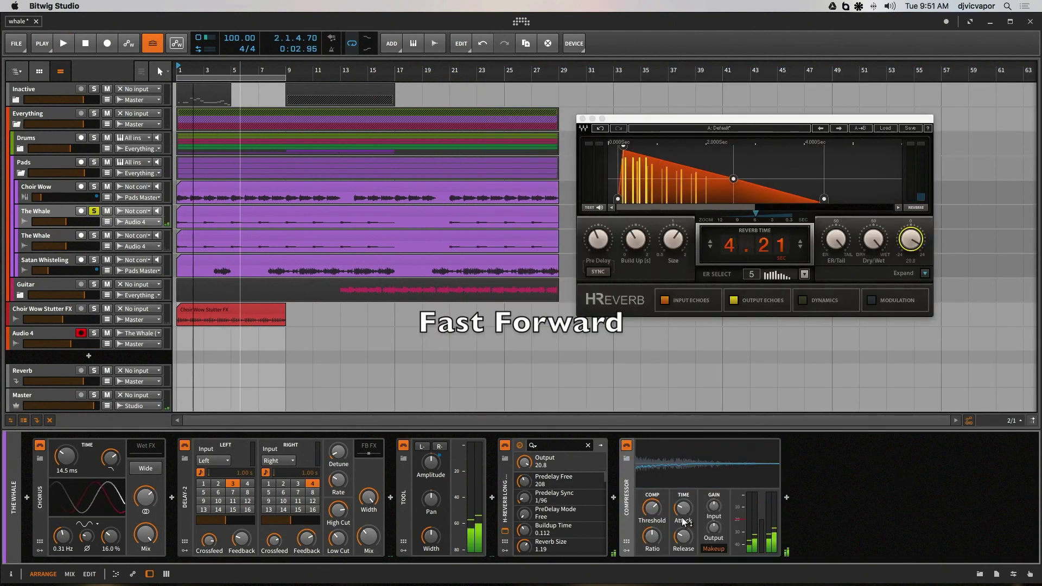
left_click_drag(683, 537, 683, 548)
key("space")
key("space")
Add the Sigmund delay after the Compressor, move its window clear of the tracks and start playback.
left_click(786, 497)
type("sig")
key("Return")
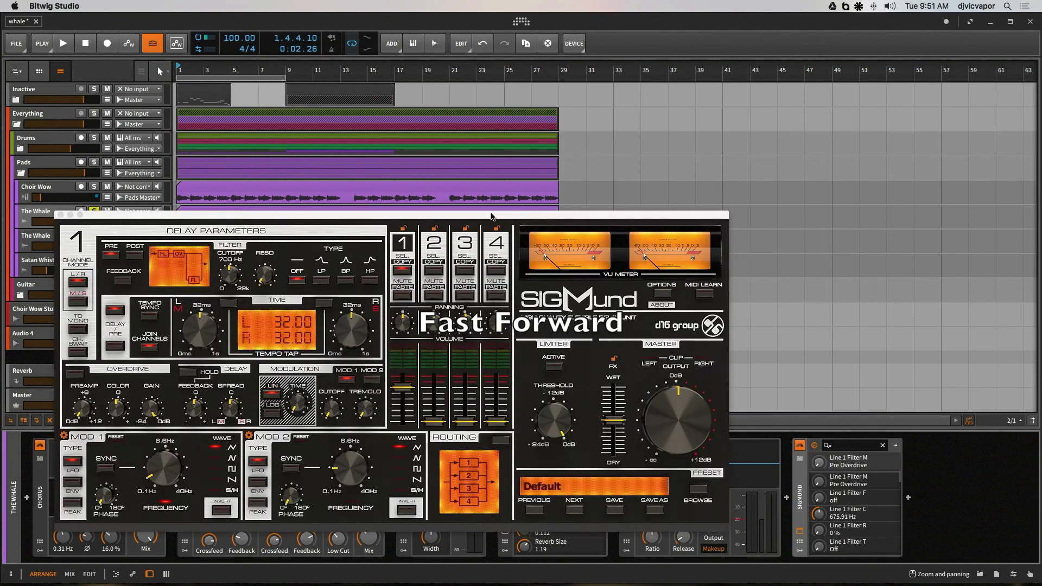
left_click_drag(490, 215, 664, 104)
key("space")
Audition Sigmund's Bar Aligned Sources synth riff presets, load "Polyrhythmic" and close the plug-in window.
left_click(871, 377)
left_click(281, 155)
left_click(379, 177)
left_click(490, 254)
left_click(493, 211)
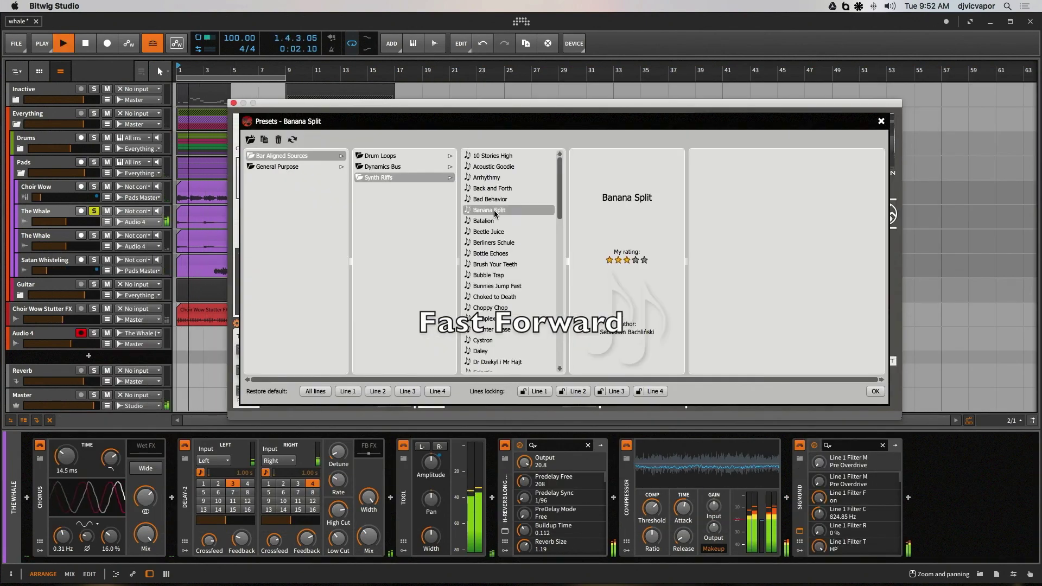
scroll(495, 260, "down", 5)
left_click(495, 352)
scroll(508, 330, "down", 6)
left_click(507, 339)
left_click(876, 391)
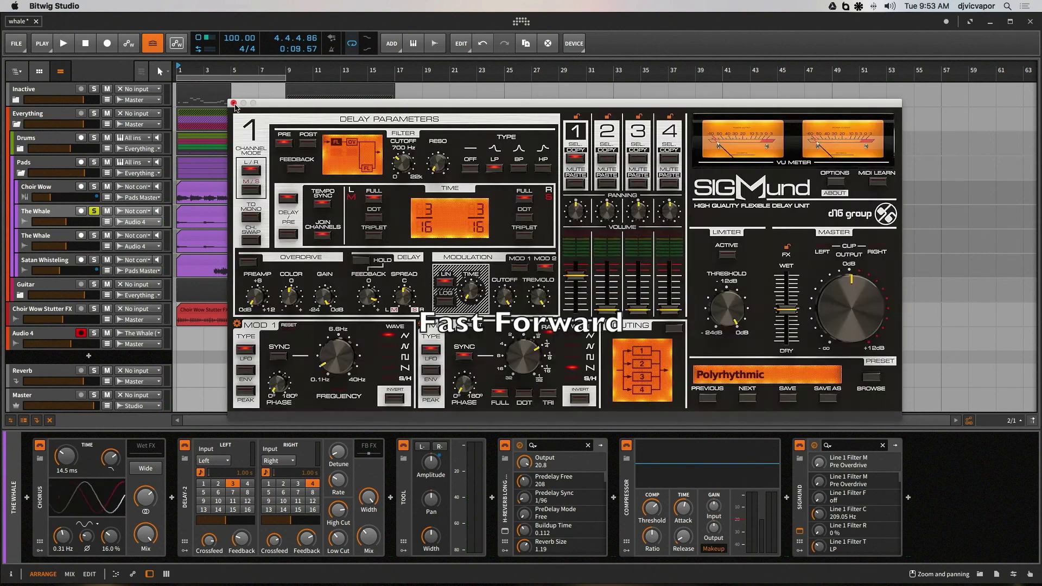
key("space")
left_click(234, 103)
Record the processed whale onto Audio 4 and move the recorded clip to bar 33.
left_click(106, 44)
left_click(64, 44)
left_click(83, 43)
left_click_drag(208, 332, 646, 332)
Shorten the original The Whale clip to end at bar 3 and record another take onto Audio 4 from bar 1.
left_click_drag(557, 210, 203, 211)
left_click(107, 43)
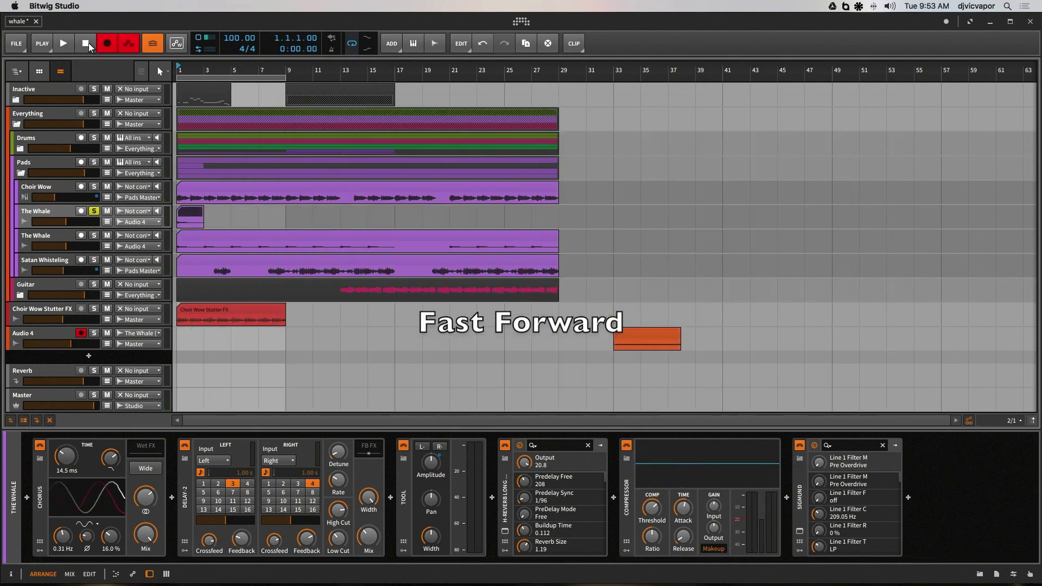
left_click(64, 44)
left_click(83, 43)
Delete the duplicate The Whale track.
left_click(646, 332)
left_click(71, 234)
key("Delete")
Name the Audio 4 clip at bar 33 "Whiskey" and the one at bar 1 "Mammoth", and open Mammoth for editing.
left_click(11, 574)
left_click(65, 80)
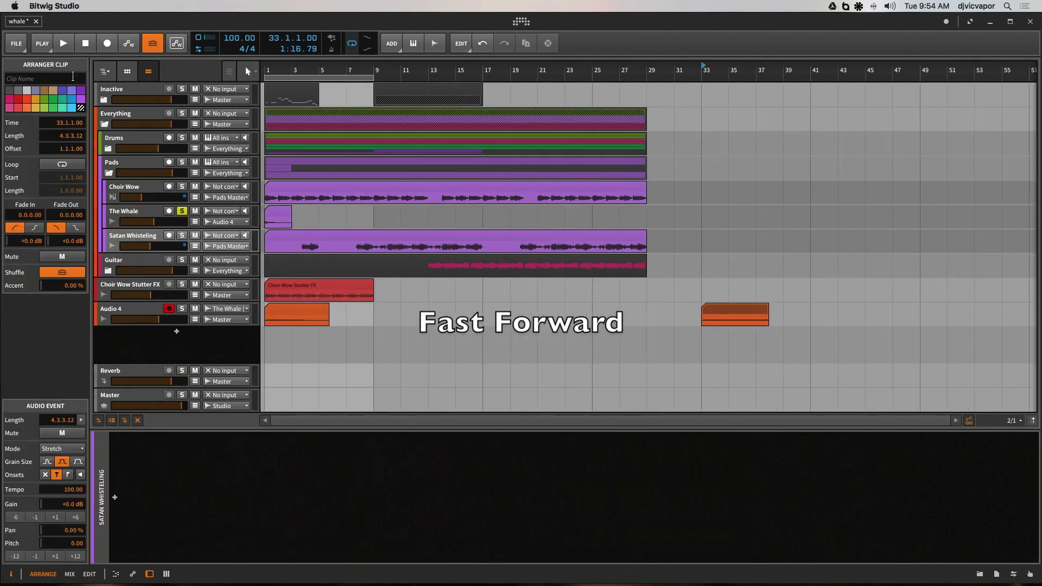
type("Whiskey")
key("Return")
left_click(296, 310)
left_click(45, 79)
type("Mammoth")
key("Return")
left_click(10, 574)
double_click(201, 317)
left_click(11, 574)
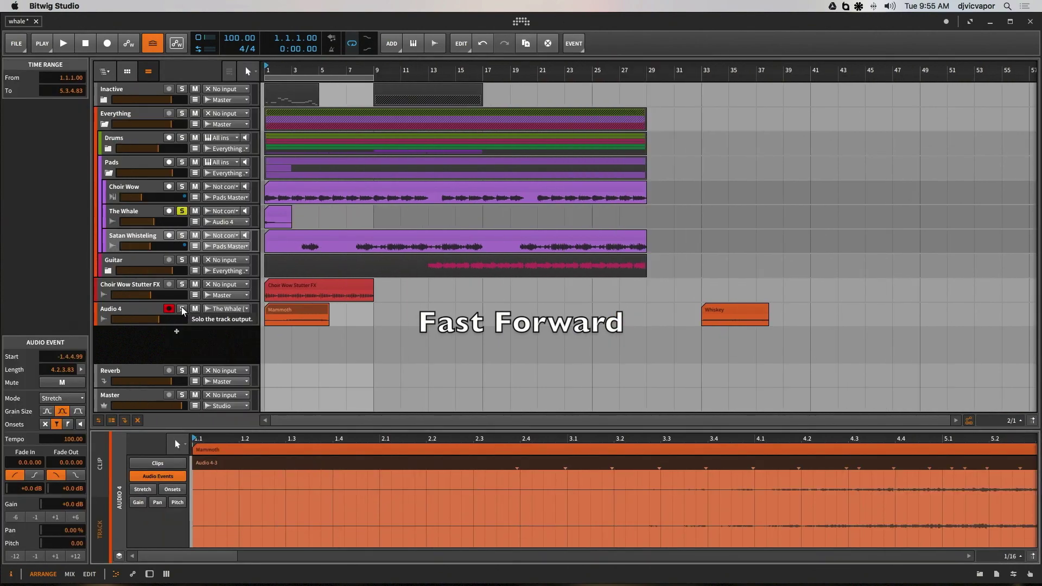
Try shortening The Whale's clip further, then undo the edits back to before the duplicate The Whale track was deleted.
left_click_drag(291, 211, 264, 213)
key("super+z")
key("super+z")
key("super+z")
key("super+z")
Move the full-length clip from the duplicate The Whale track onto the original track and delete the duplicate.
left_click_drag(372, 242, 372, 217)
left_click(124, 235)
key("Delete")
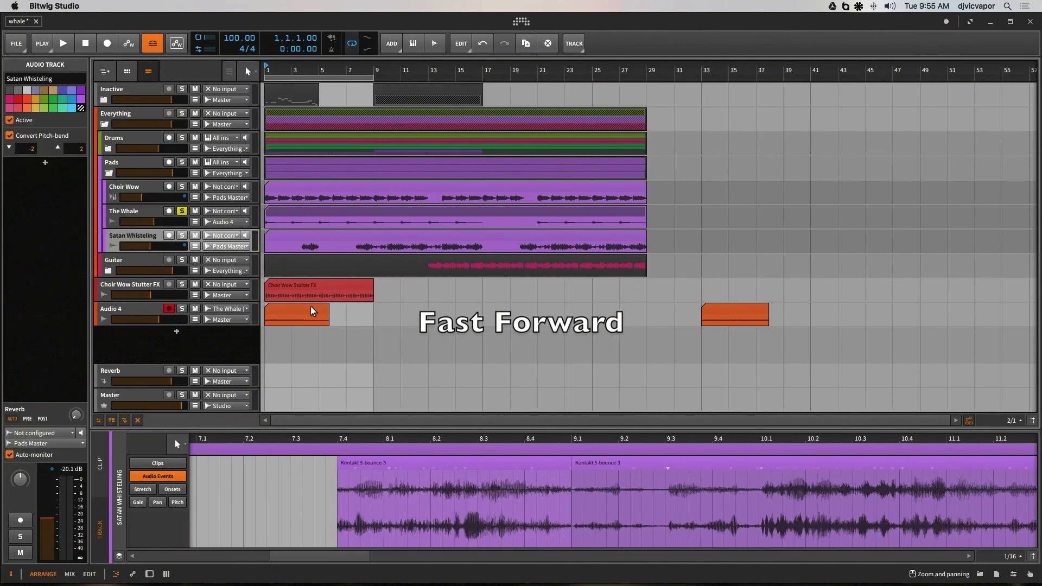
Name Audio 4's clip at bar 1 "Mammoth" and its clip at bar 33 "Whiskey".
left_click(311, 310)
left_click(51, 80)
type("Mammoth")
left_click(729, 309)
left_click(46, 79)
type("Whiskey")
left_click(11, 574)
Open the Mammoth clip and reverse its audio event.
double_click(186, 316)
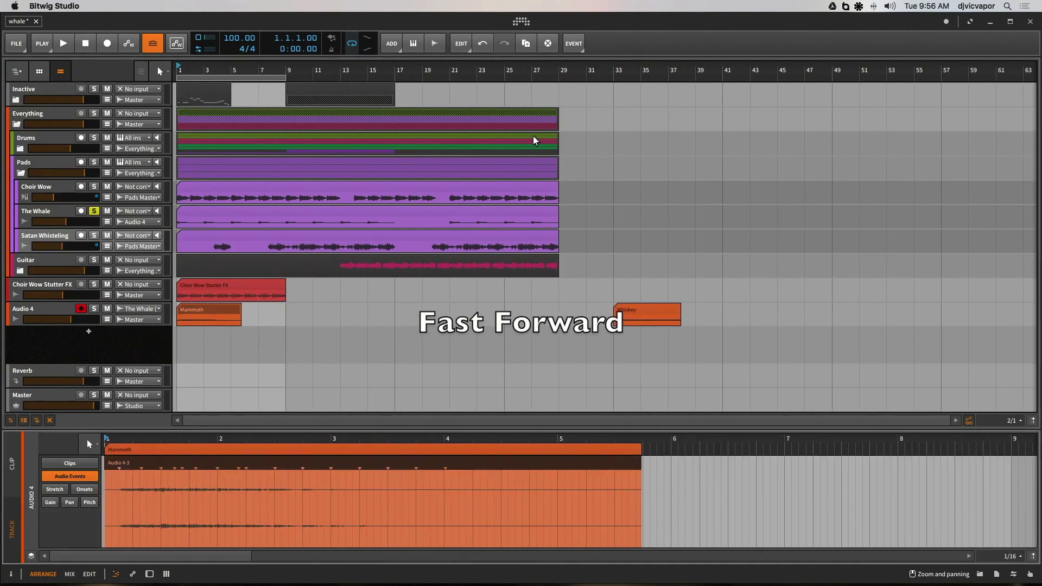
left_click(573, 44)
left_click(596, 163)
Solo Audio 4, play the reversed clip and raise the track's volume slightly.
left_click(94, 309)
left_click(63, 44)
left_click_drag(71, 319, 78, 319)
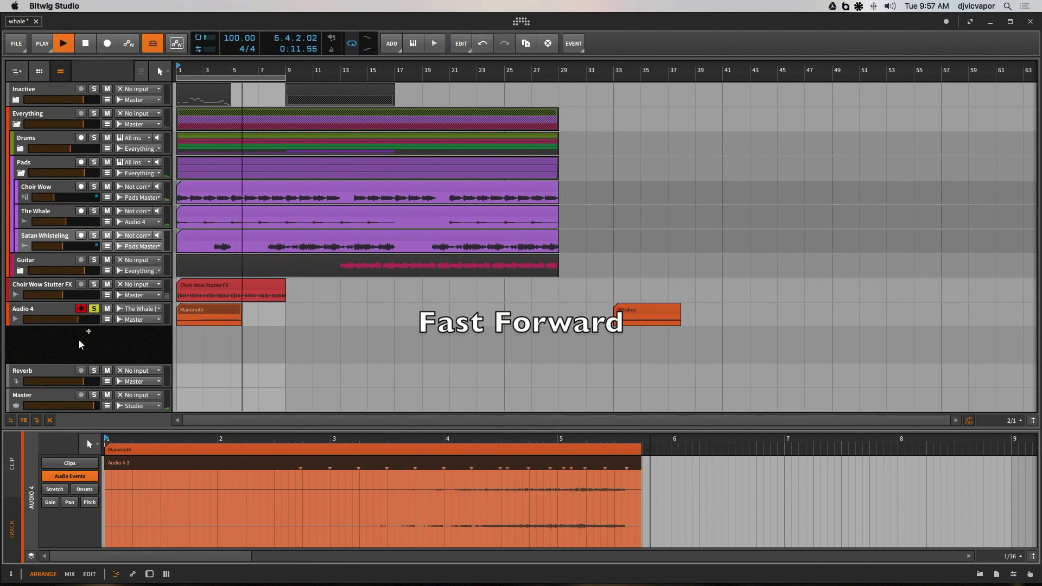
key("space")
Rename Audio 4 to "Reverse Whale FX", move the Whiskey clip to bar 41 and select the Mammoth clip.
double_click(57, 308)
type("Reverse Whale FX")
key("Return")
left_click_drag(645, 310, 755, 310)
left_click(203, 310)
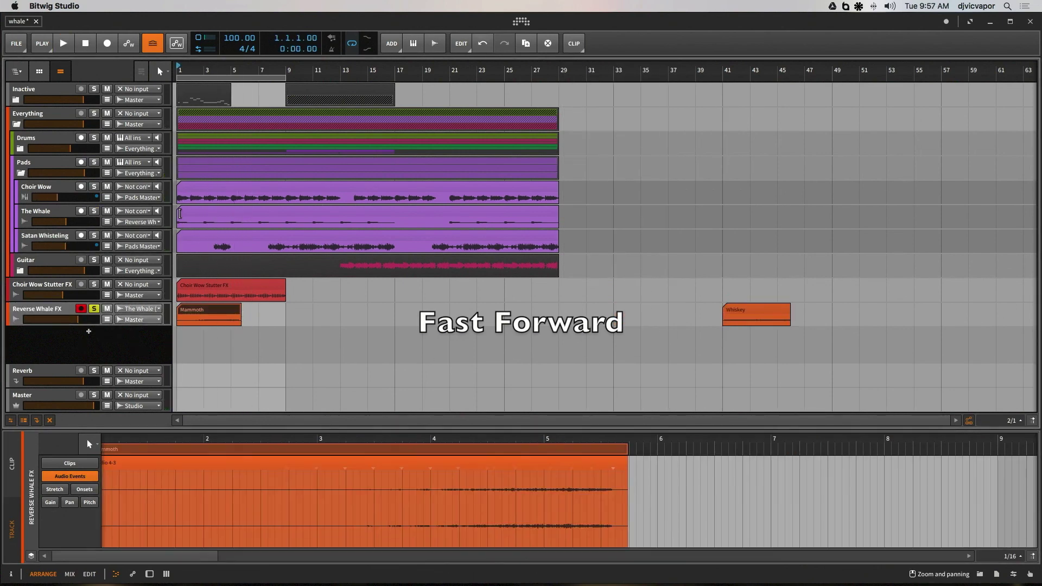
Trim the start of The Whale's clip to bar 5 and route The Whale track's output to Pads Master.
left_click_drag(178, 217, 231, 217)
left_click(94, 309)
left_click(137, 222)
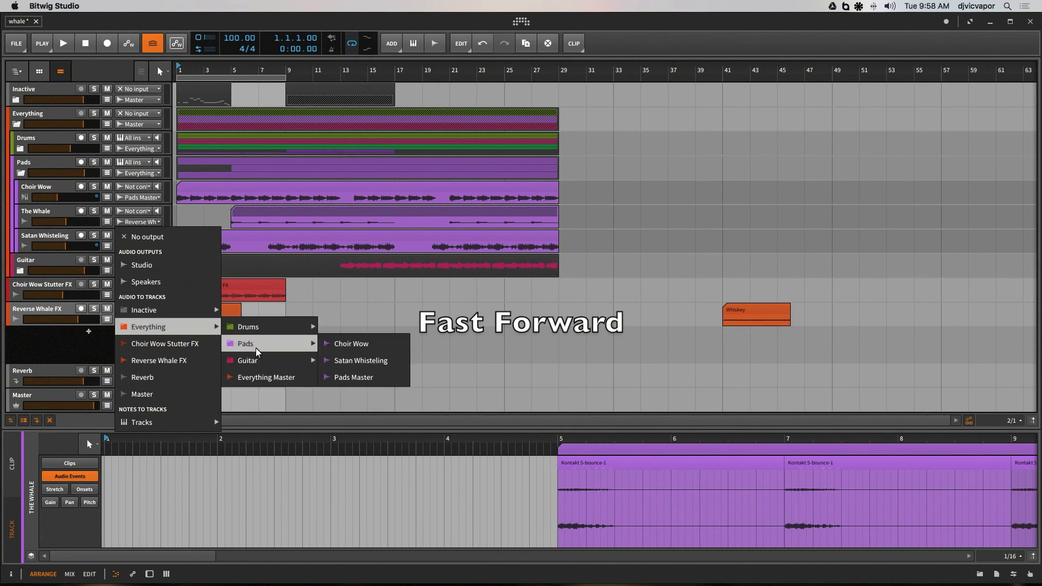
left_click(358, 344)
Start playback and extend the loop region's end to bar 13.
key("space")
left_click_drag(285, 78, 340, 78)
left_click(133, 344)
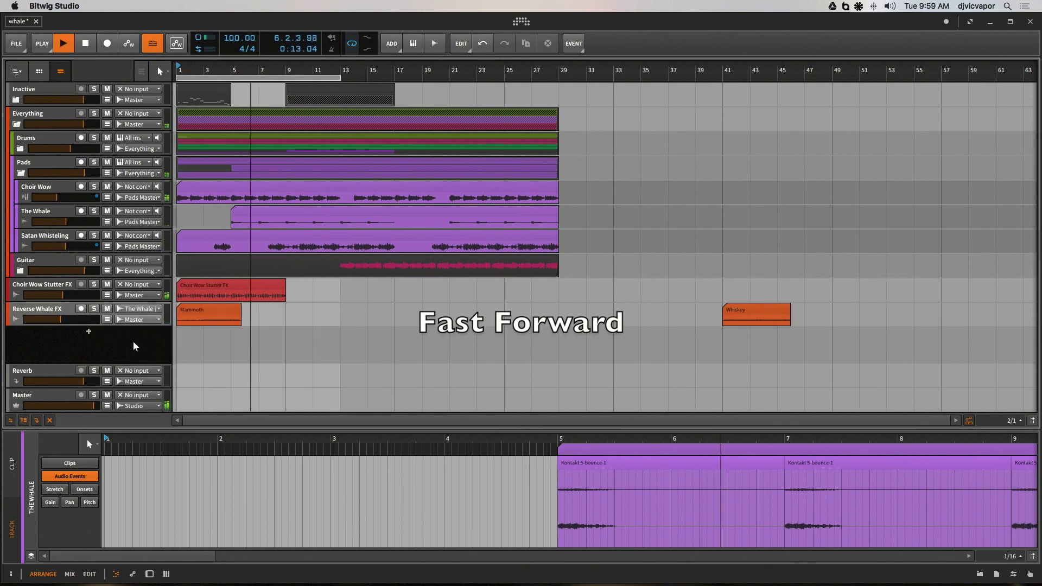
Raise the Choir Wow, The Whale and Satan Whisteling volumes and lower the two FX tracks during playback.
left_click_drag(41, 197, 50, 197)
left_click_drag(66, 222, 68, 222)
left_click_drag(48, 246, 60, 246)
left_click_drag(60, 319, 55, 295)
left_click(69, 47)
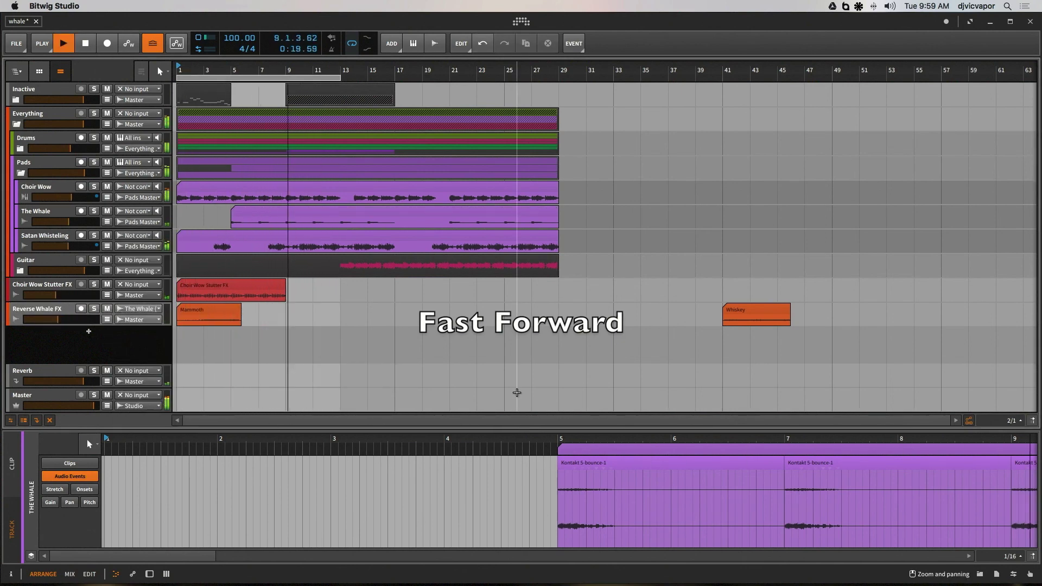
key("space")
Add an EQ-5 to Reverse Whale FX with a 304 Hz low cut and a +7.7 dB boost at 8.29 kHz.
left_click(37, 309)
left_click(149, 574)
left_click(26, 497)
left_click(287, 110)
left_click(363, 183)
left_click(554, 108)
left_click(627, 421)
left_click_drag(79, 538, 78, 504)
left_click_drag(217, 473, 207, 463)
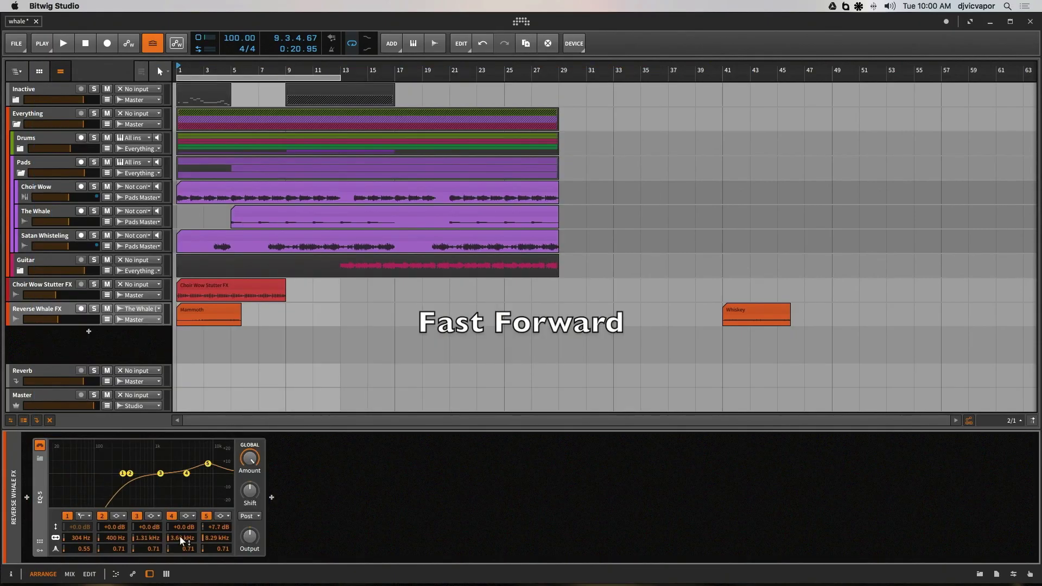
Play the song and insert a Delay-2 device after the EQ-5 on Reverse Whale FX.
key("space")
left_click(272, 497)
left_click(437, 108)
left_click(603, 140)
left_click(869, 420)
left_click(272, 497)
left_click(478, 109)
left_click(604, 140)
left_click(797, 108)
left_click(871, 420)
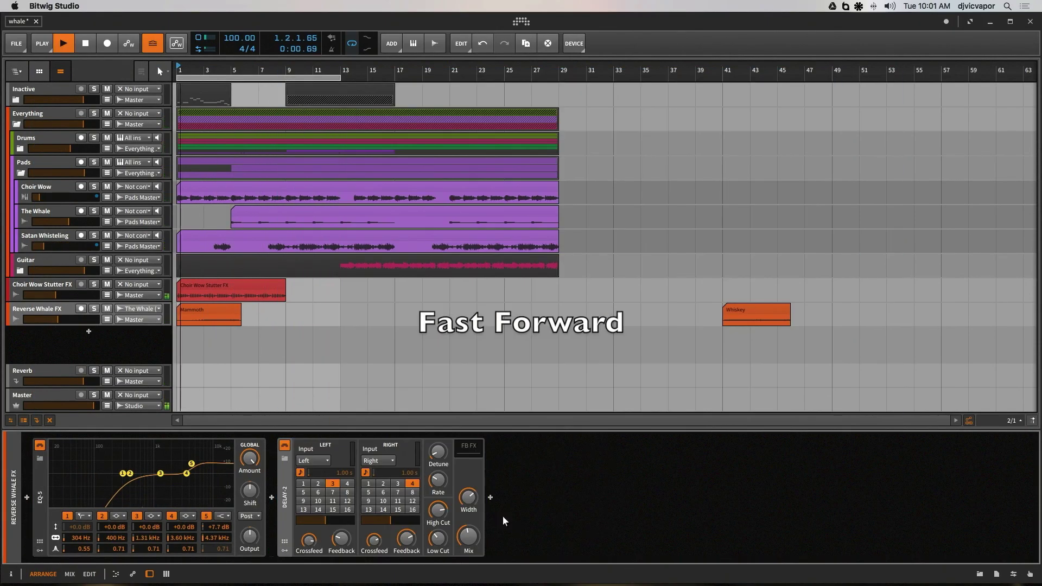
Adjust Delay-2's Mix amount and set EQ-5's highest band to +5.0 dB at 4.46 kHz.
left_click_drag(468, 538, 490, 558)
left_click_drag(193, 465, 194, 468)
key("space")
Automate Delay-2's Mix on Reverse Whale FX with a curved ramp from minimum at about bar 4 to maximum at bar 9.
left_click(70, 574)
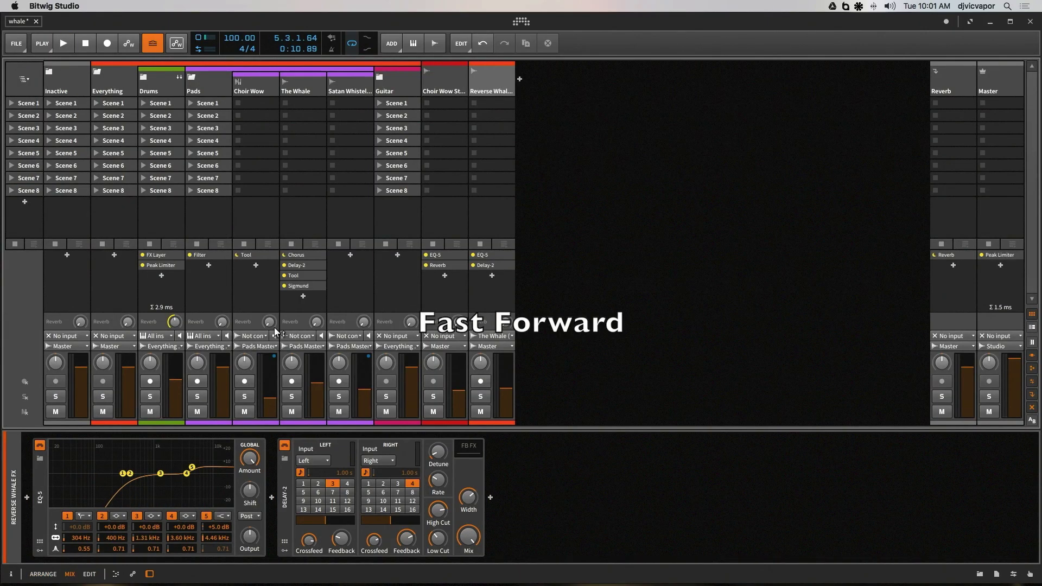
left_click(43, 574)
left_click(107, 319)
double_click(285, 328)
left_click_drag(177, 328, 177, 357)
left_click_drag(230, 342, 231, 334)
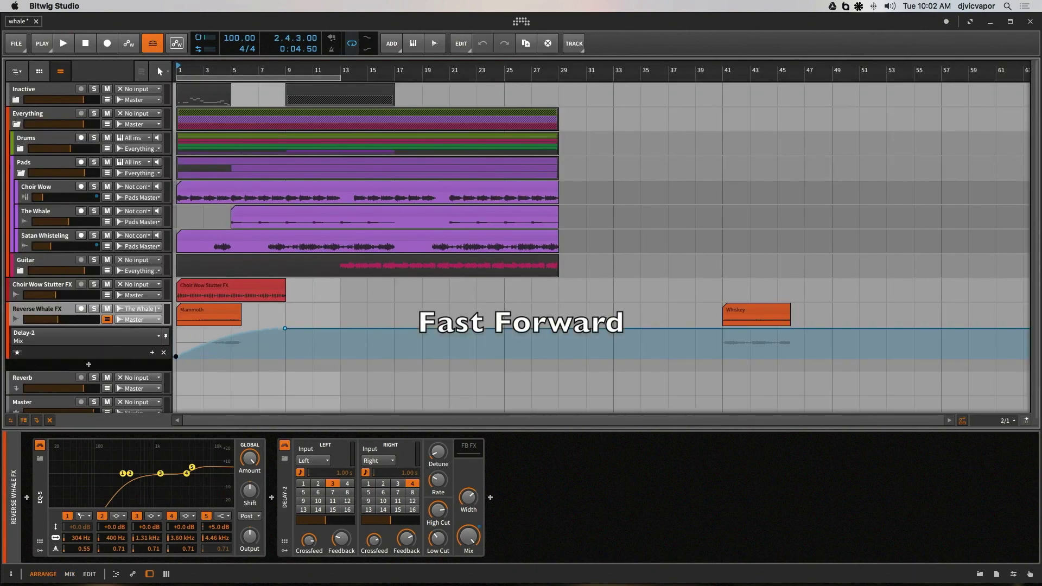
left_click_drag(177, 357, 220, 356)
key("space")
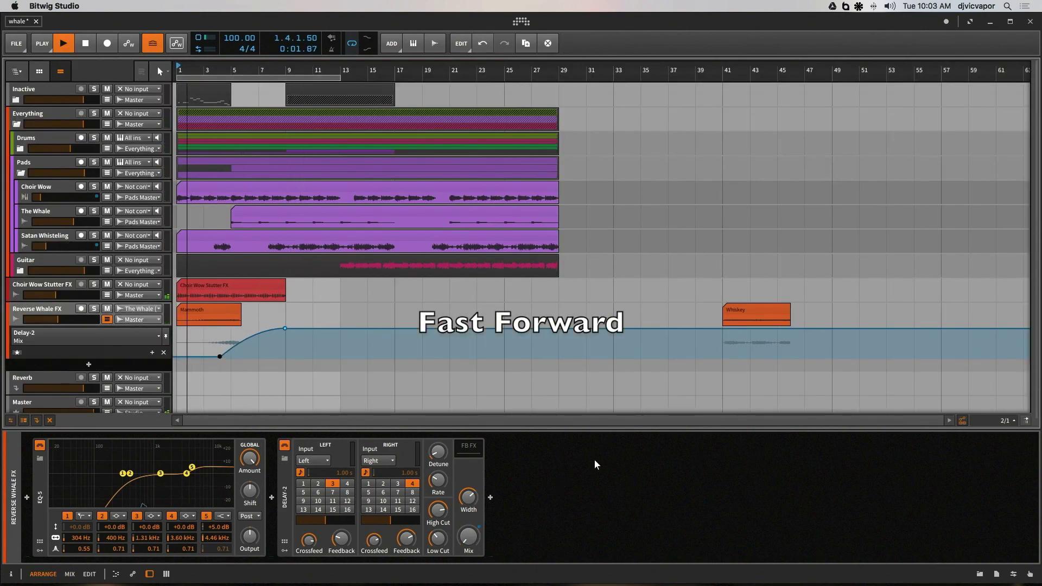
key("space")
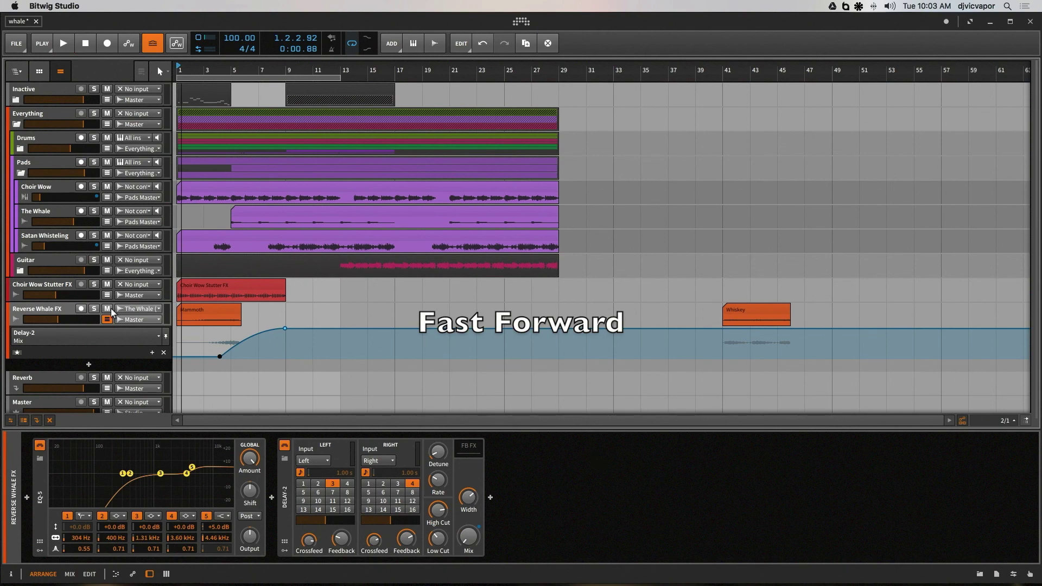
Save the whale project.
left_click(16, 44)
left_click(54, 109)
left_click(597, 338)
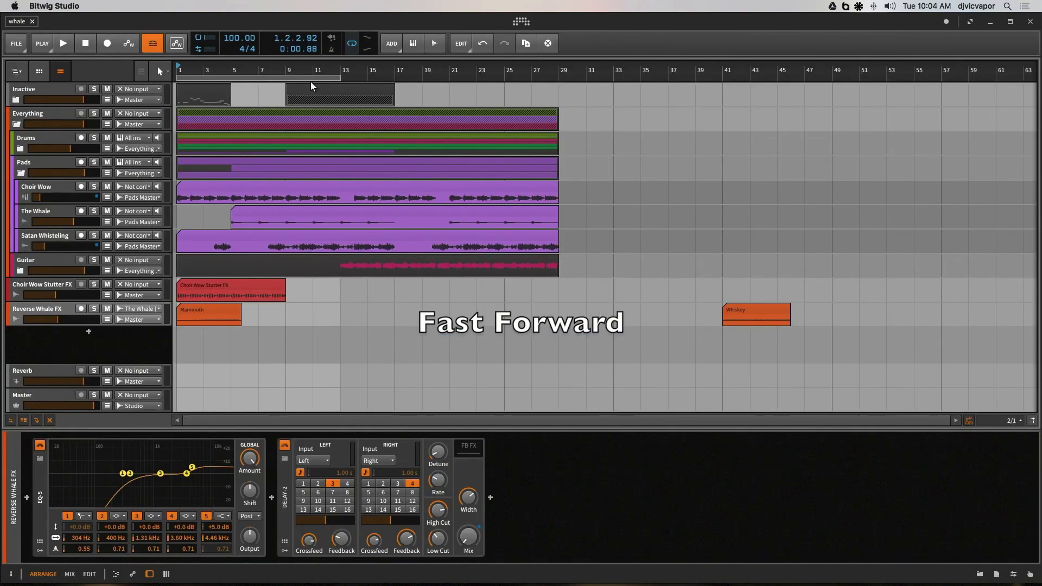
Play the arrangement with Drums muted and expand the Drums group to show its tracks.
key("space")
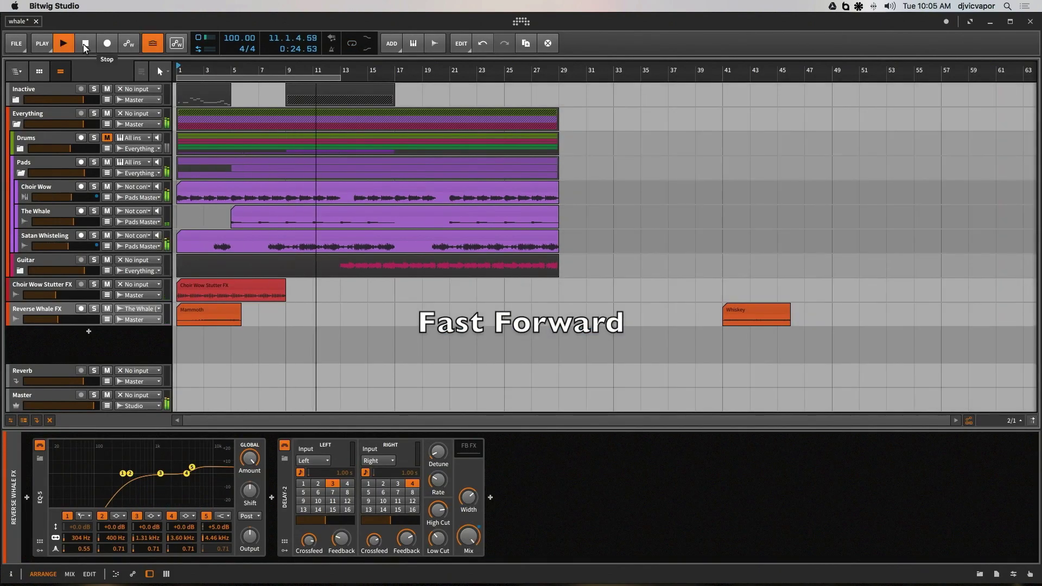
key("space")
left_click(289, 89)
left_click(21, 148)
key("space")
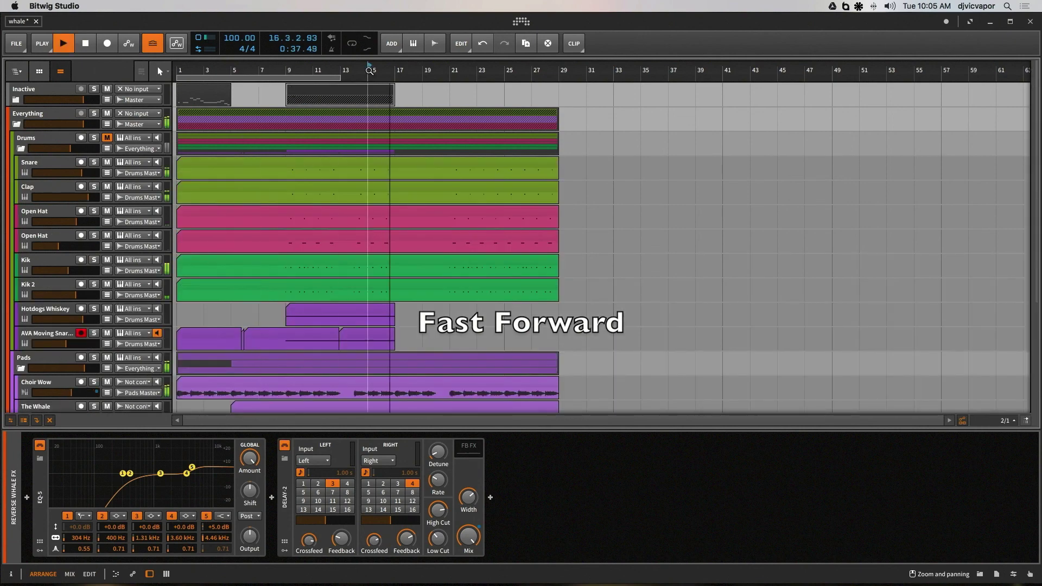
key("space")
Move the Snare, Clap, both Open Hat, Kik and Kik 2 clips to bar 9 and unmute Drums.
left_click_drag(560, 308, 535, 169)
left_click_drag(259, 163, 369, 163)
key("space")
key("space")
left_click(107, 138)
key("space")
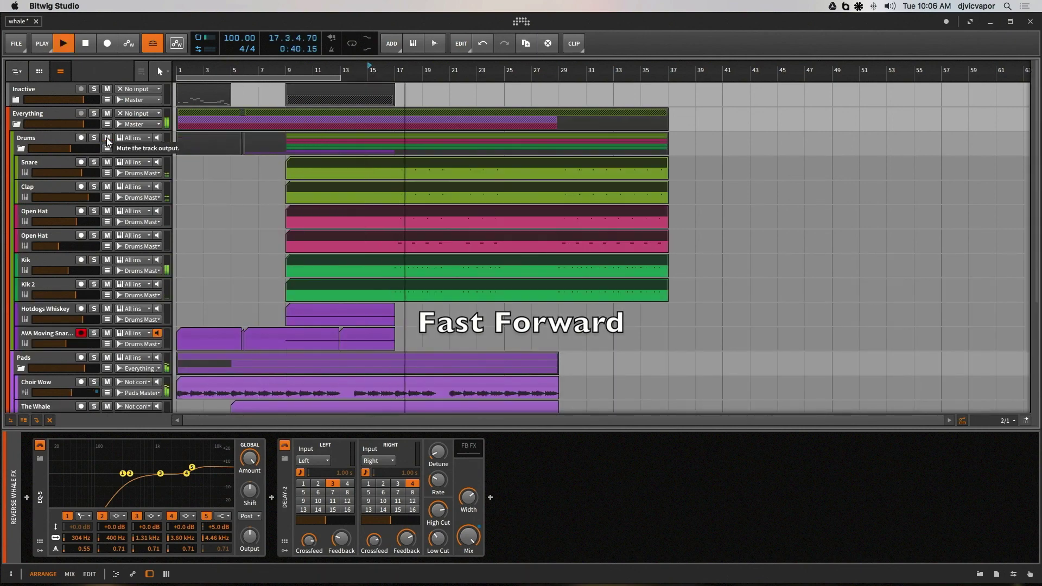
key("space")
Collapse the Drums and Pads groups and add a new instrument track below Reverse Whale FX.
left_click(21, 149)
left_click(259, 350)
left_click(333, 353)
left_click(21, 173)
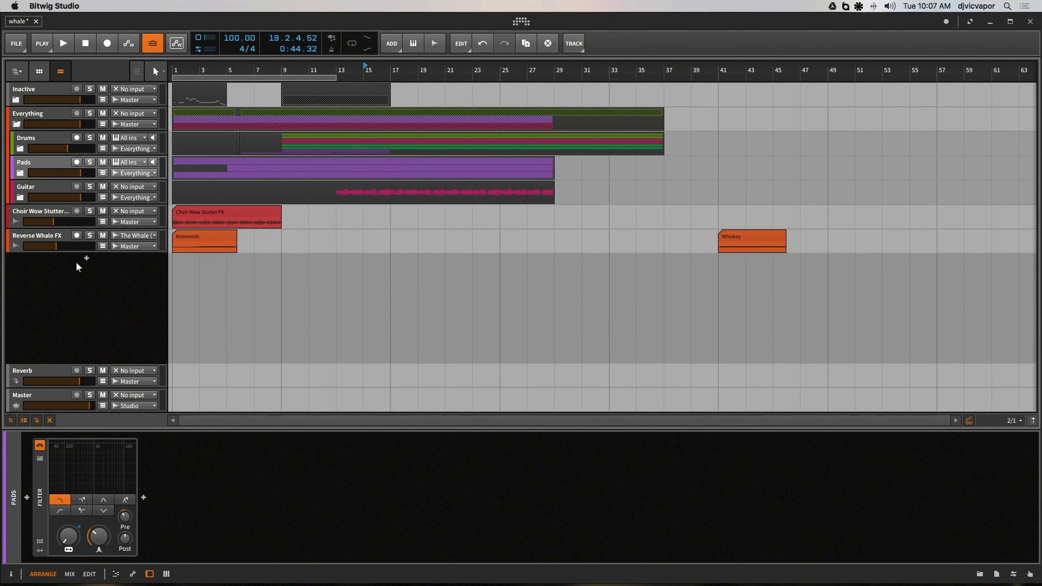
double_click(116, 274)
Open the clip browser and look through the MIDI Loops folder under All Loops.
left_click(980, 574)
left_click(1007, 77)
left_click(906, 145)
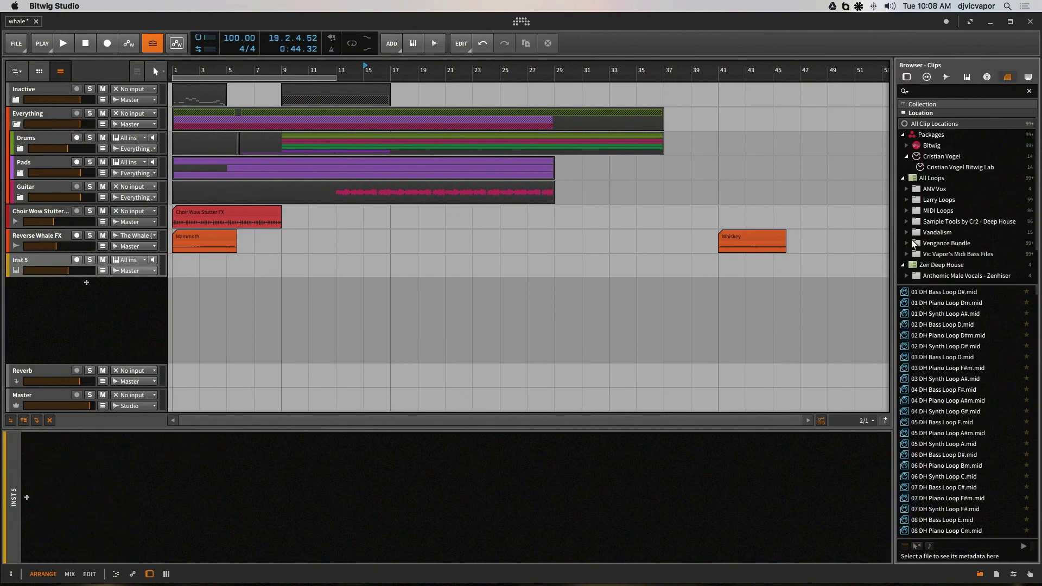
left_click(905, 210)
left_click(909, 221)
left_click(929, 232)
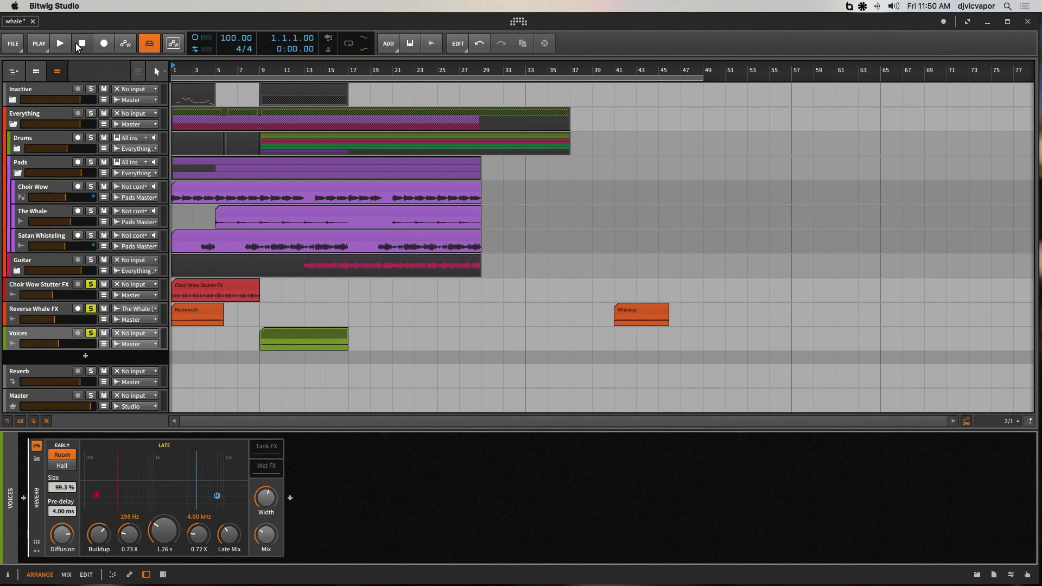
Audition the soloed Choir Wow Stutter FX, Reverse Whale FX and Voices tracks, and the full arrangement with solos cleared.
left_click(59, 44)
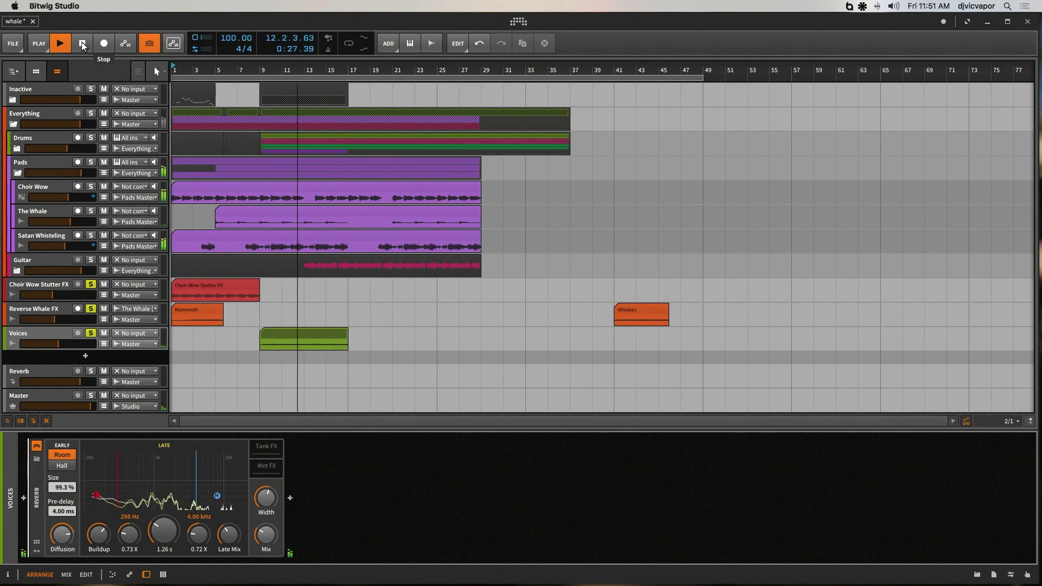
left_click(82, 44)
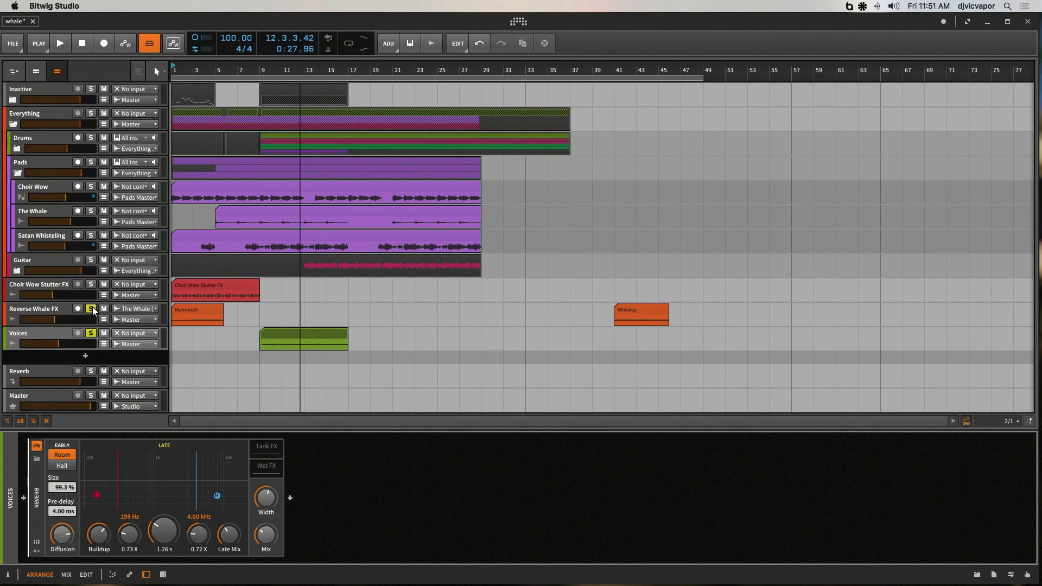
left_click(63, 43)
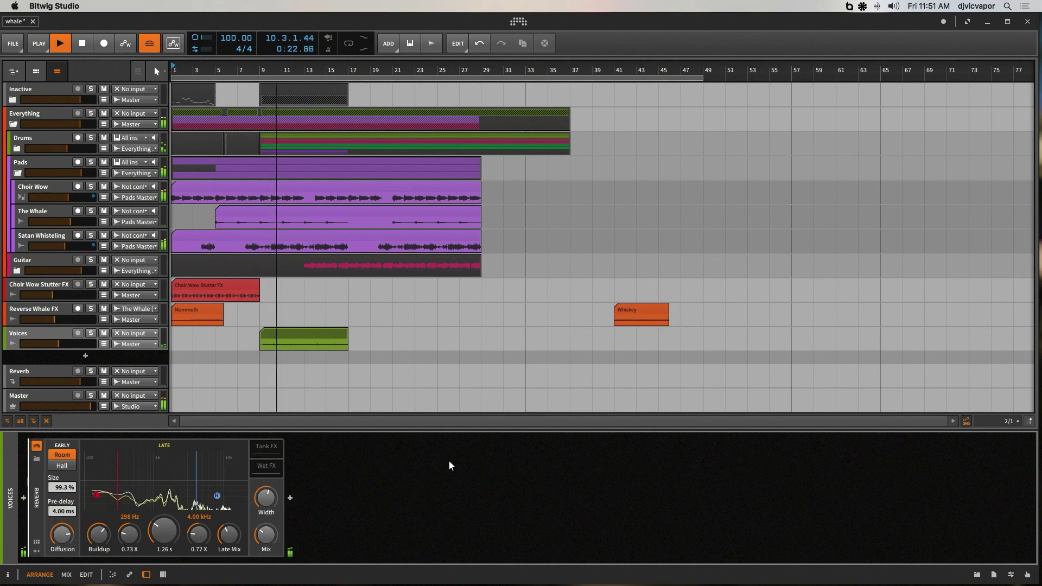
left_click(80, 42)
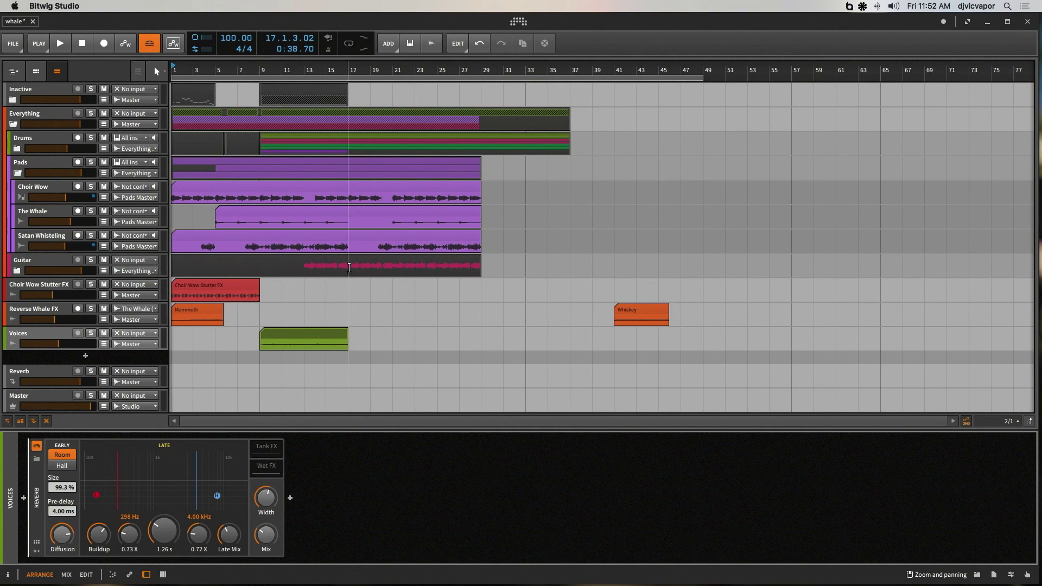
Split the Guitar clip at bar 17, move its second part to bar 21 and play from bar 15.
left_click(16, 271)
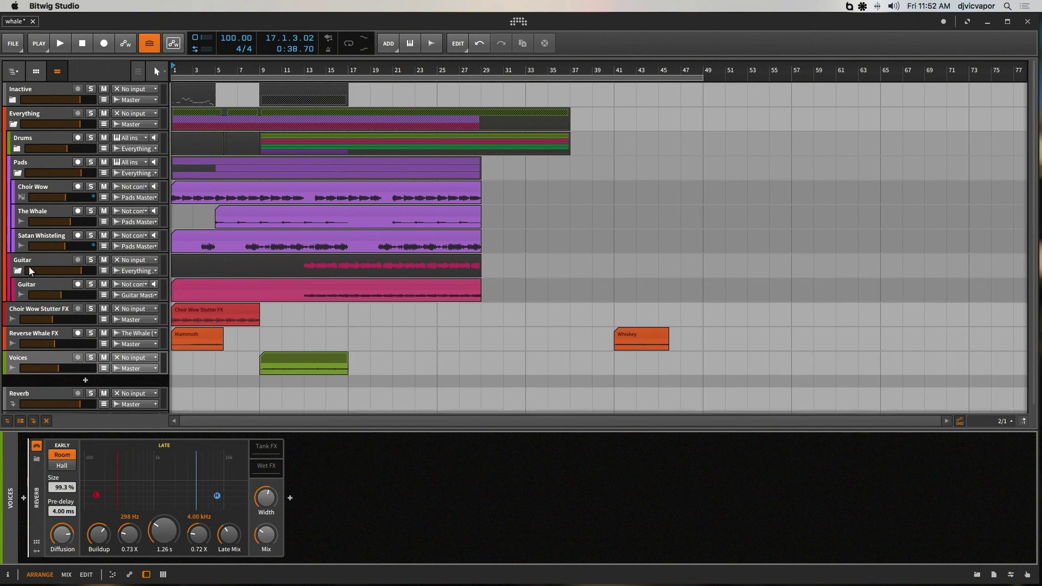
left_click(349, 297)
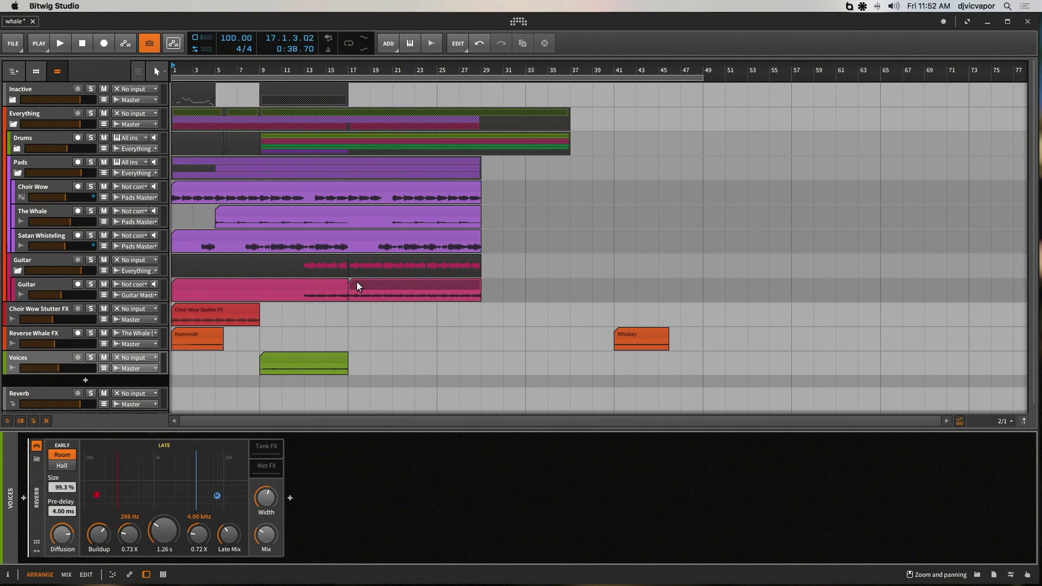
left_click(357, 282)
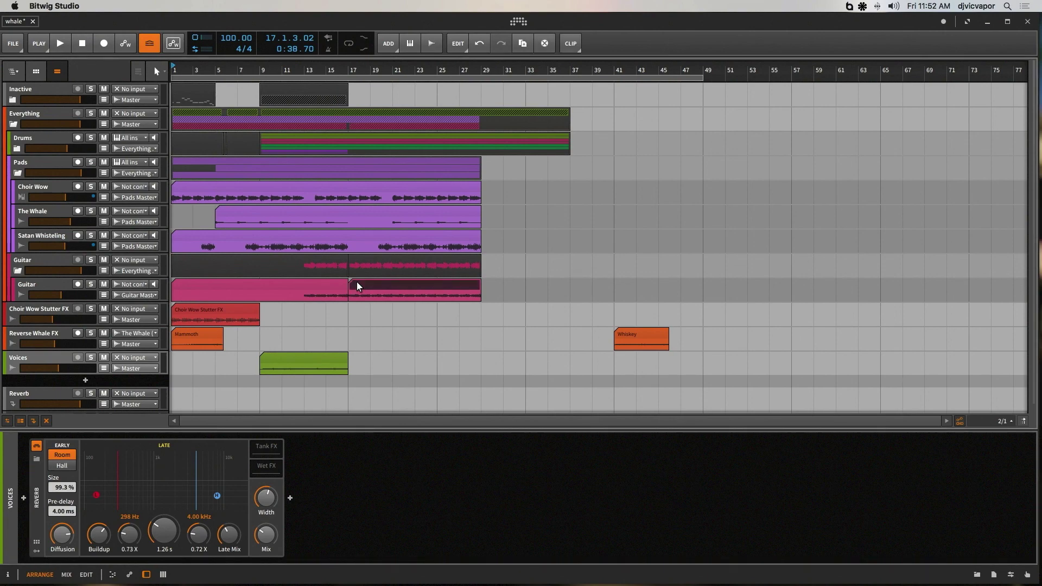
left_click_drag(384, 290, 395, 286)
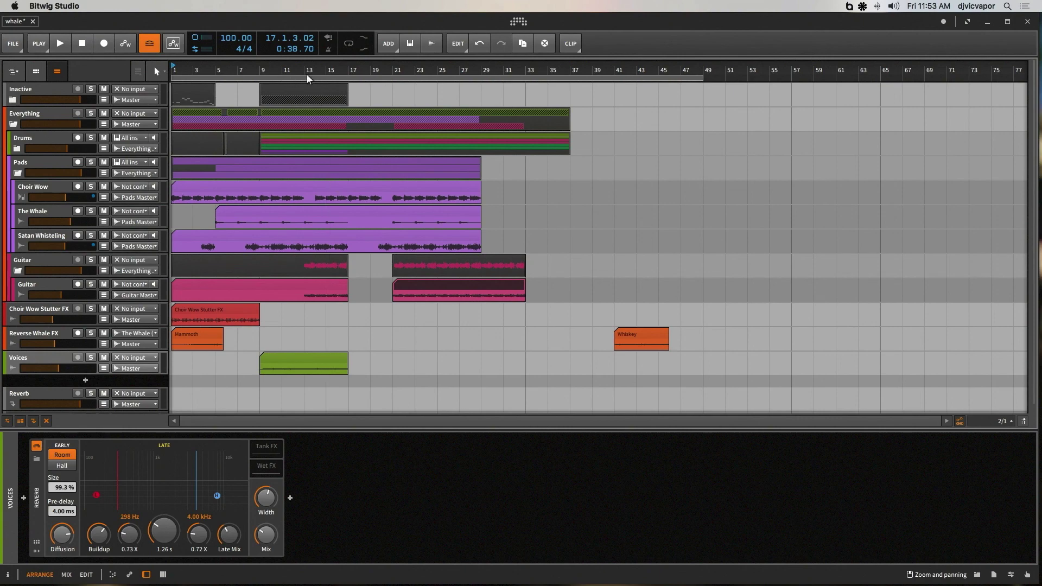
left_click(328, 71)
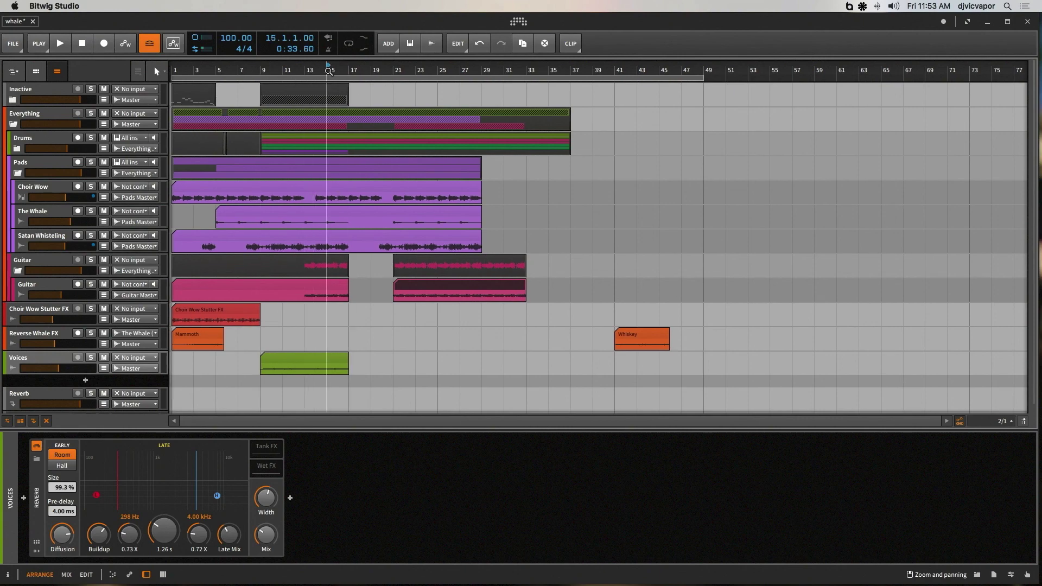
key("space")
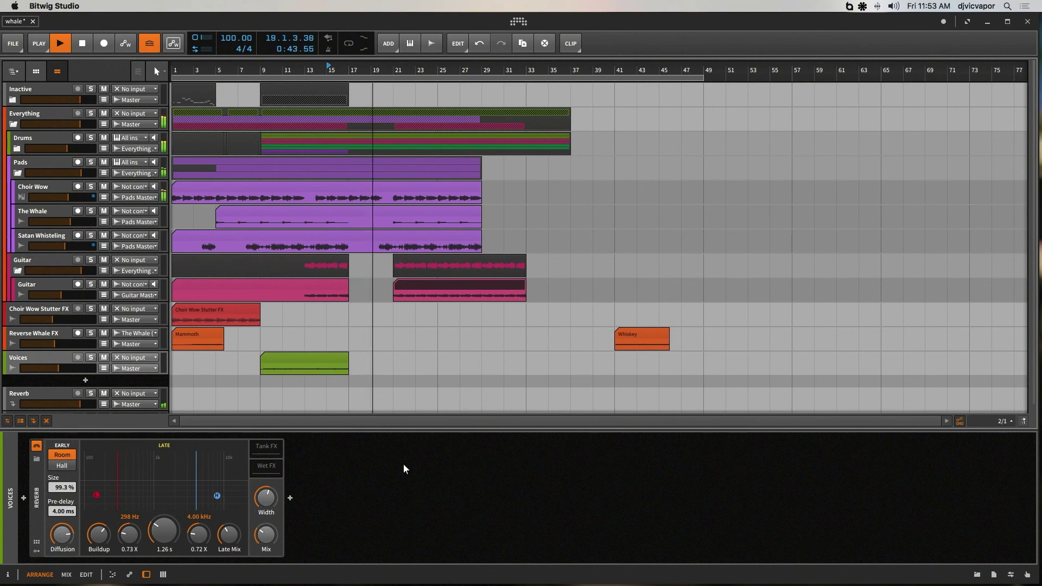
key("space")
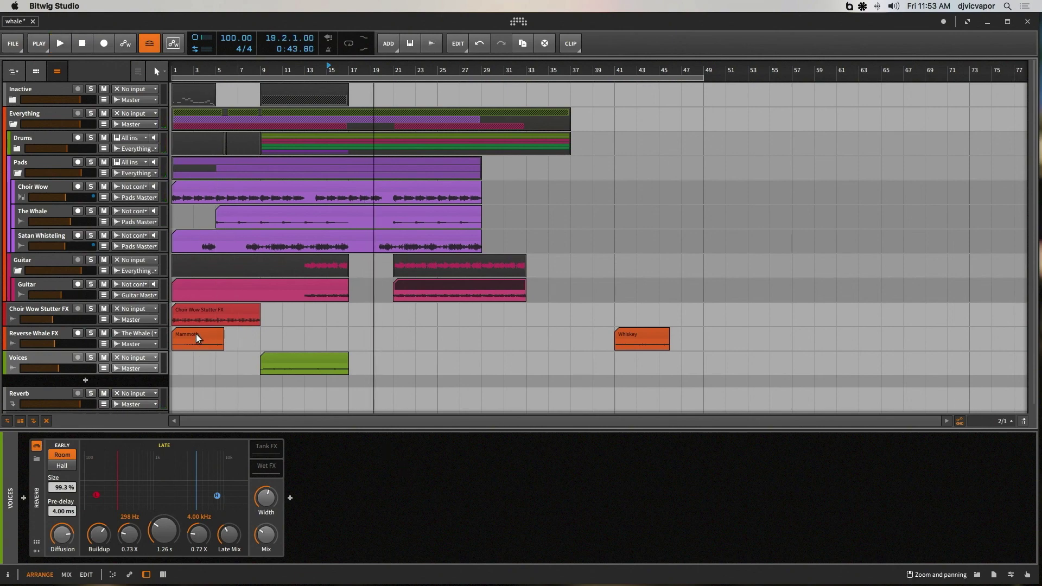
Copy the Mammoth clip on Reverse Whale FX so the copy ends at bar 17, and play from bar 13.
left_click_drag(197, 334, 322, 341)
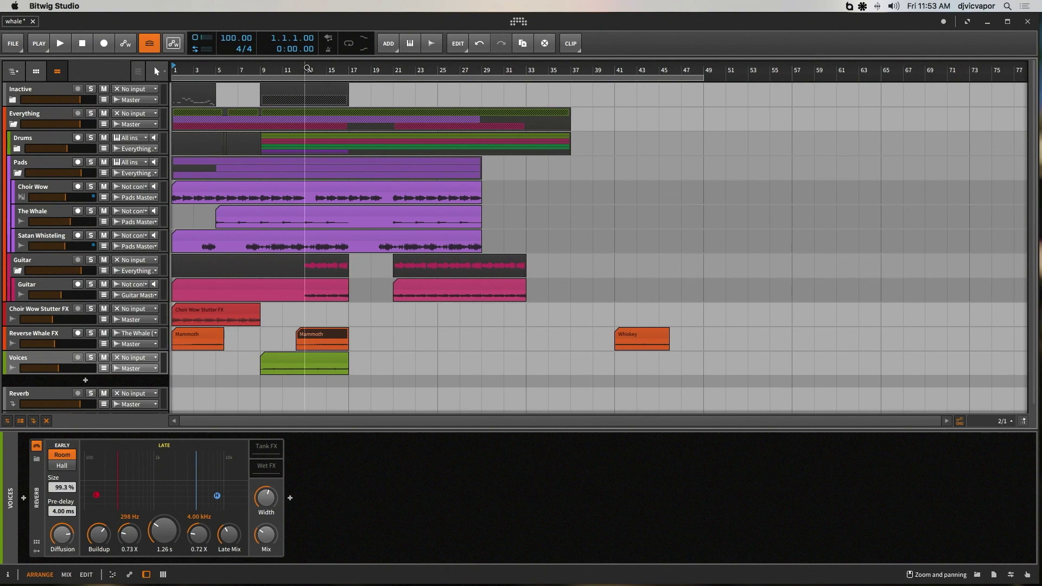
key("space")
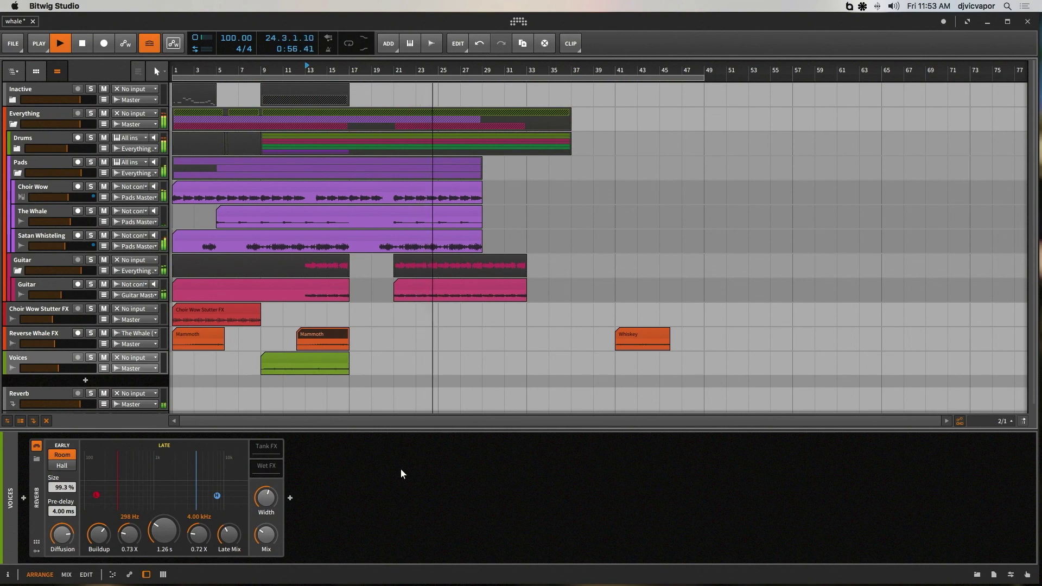
key("space")
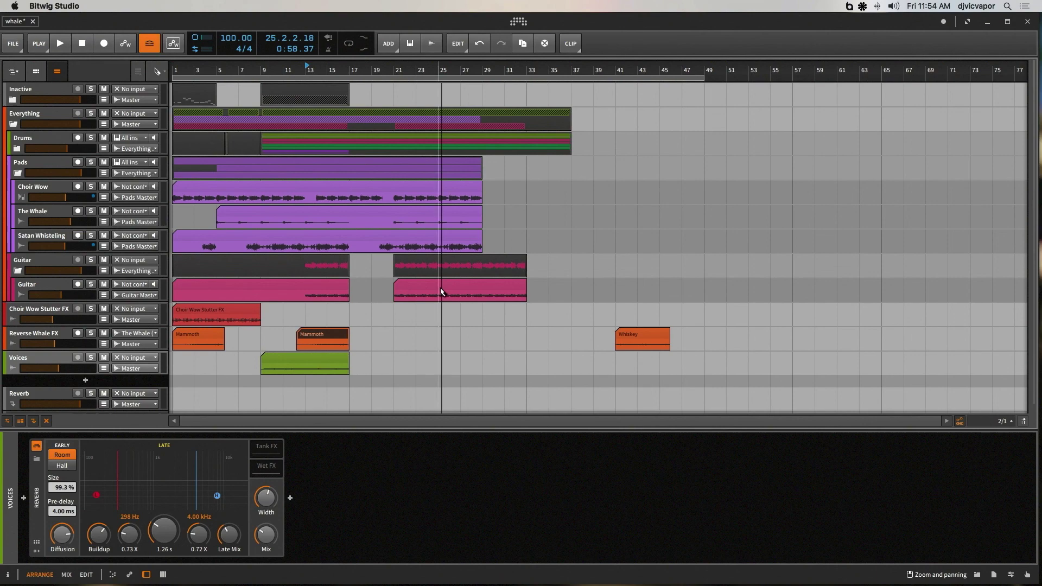
Split the second Guitar clip at bar 25 and play the passage from bar 24.
left_click_drag(448, 70, 489, 124)
left_click(451, 70)
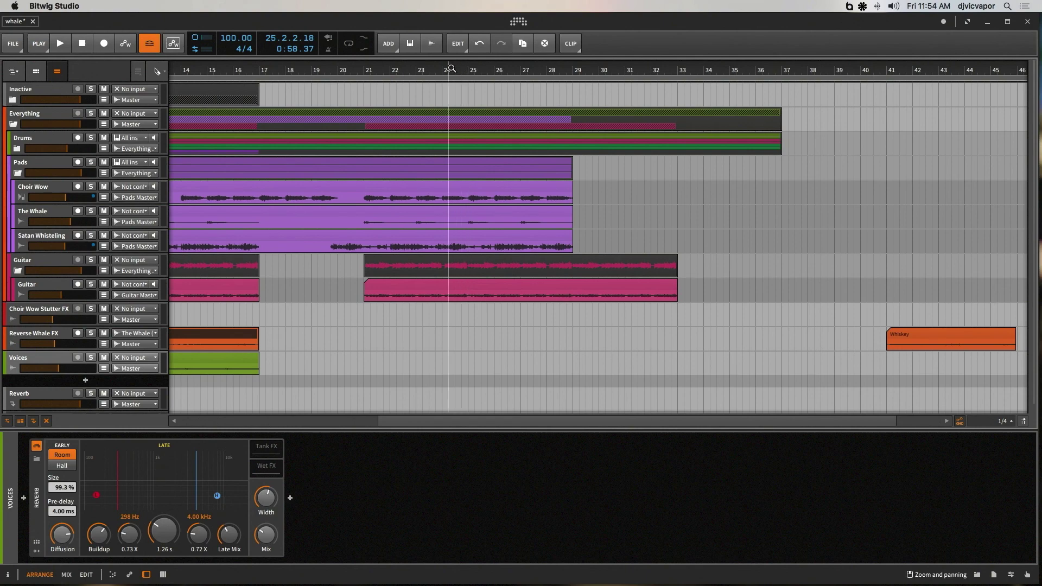
key("space")
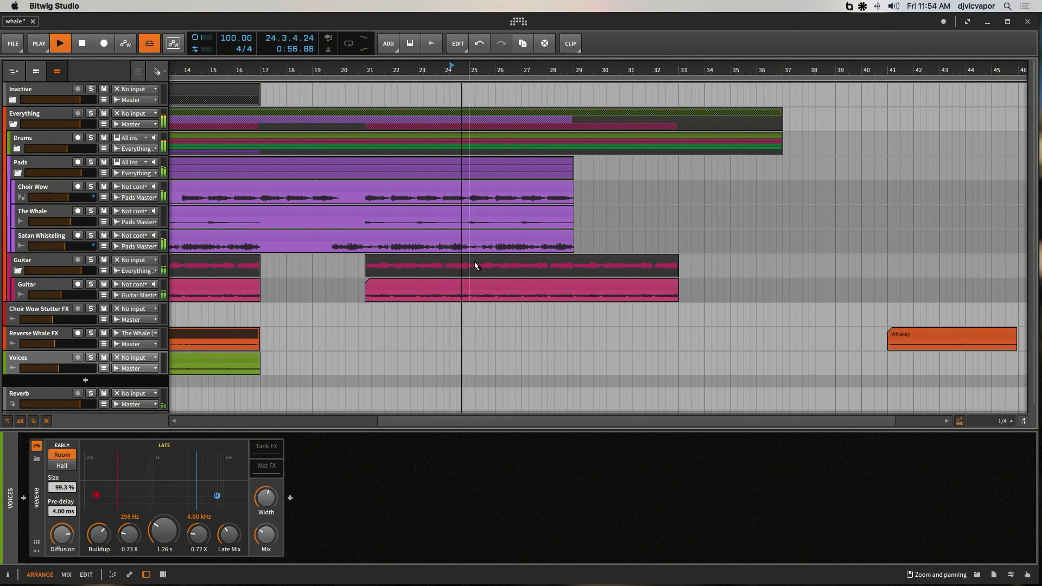
key("space")
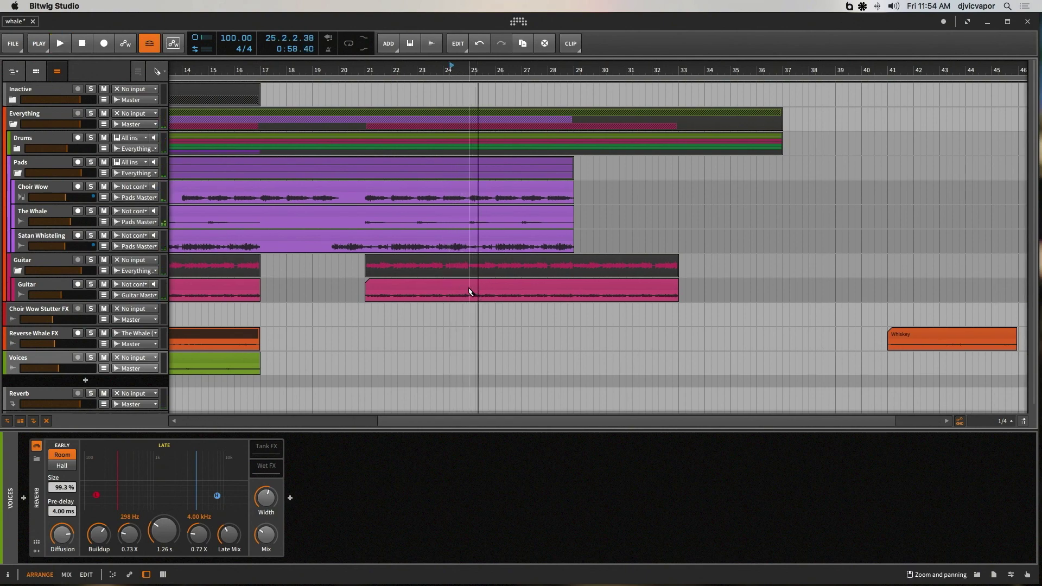
left_click(469, 291, "alt")
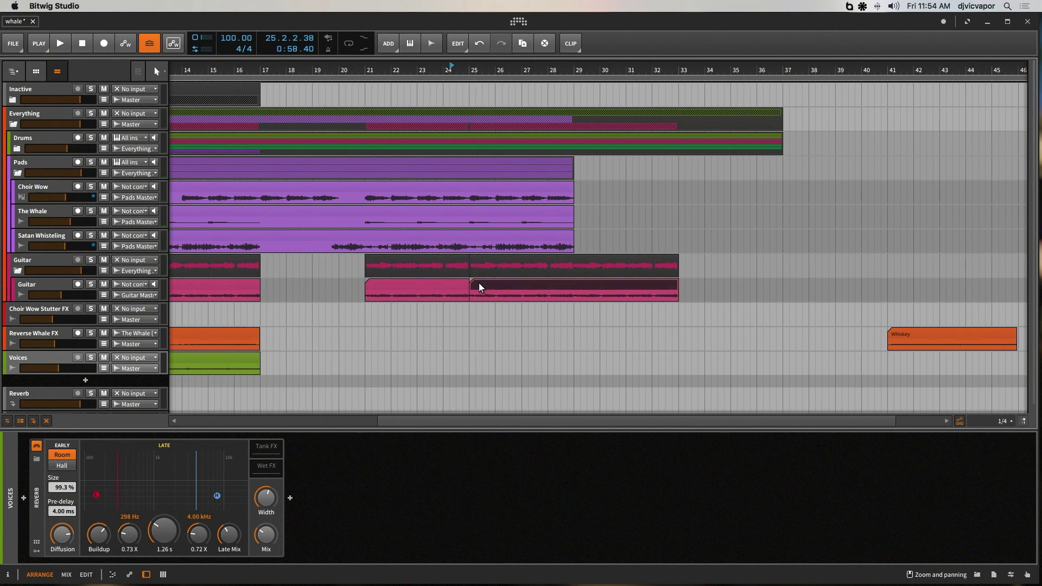
key("space")
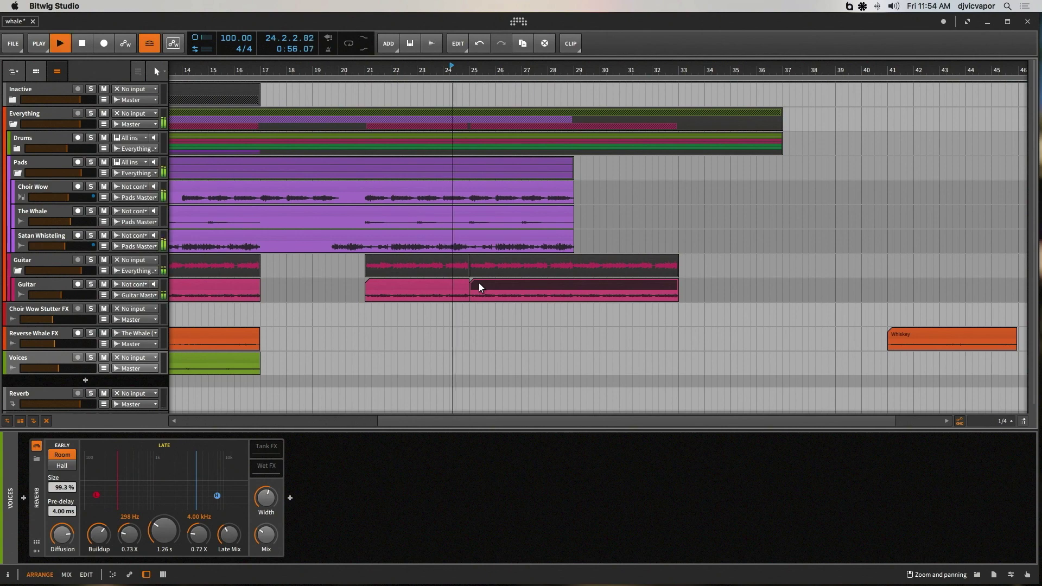
Move the last Guitar clip so it starts at bar 27, and play the passage from bar 24.
left_click_drag(479, 284, 530, 288)
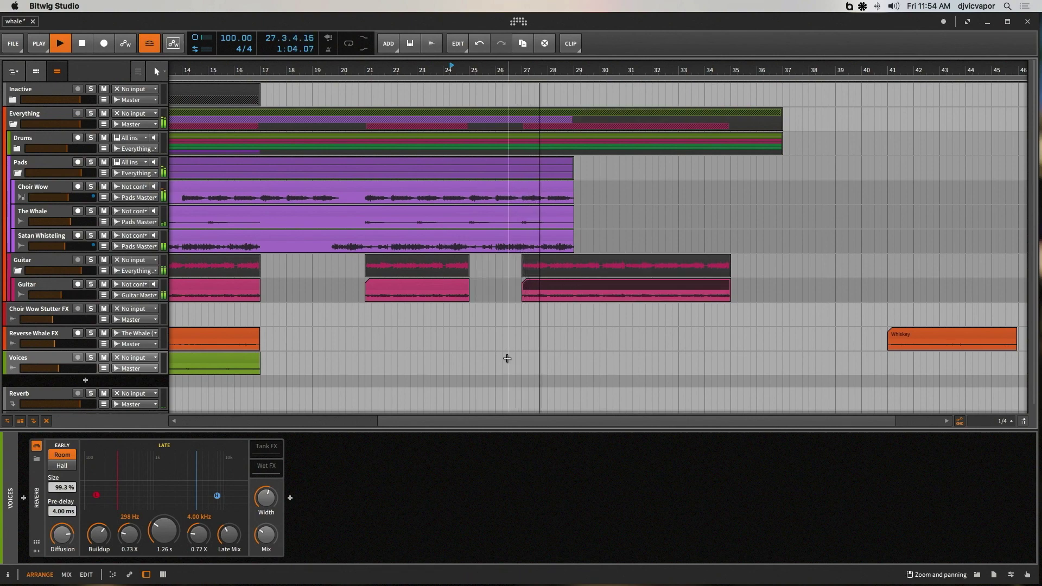
key("space")
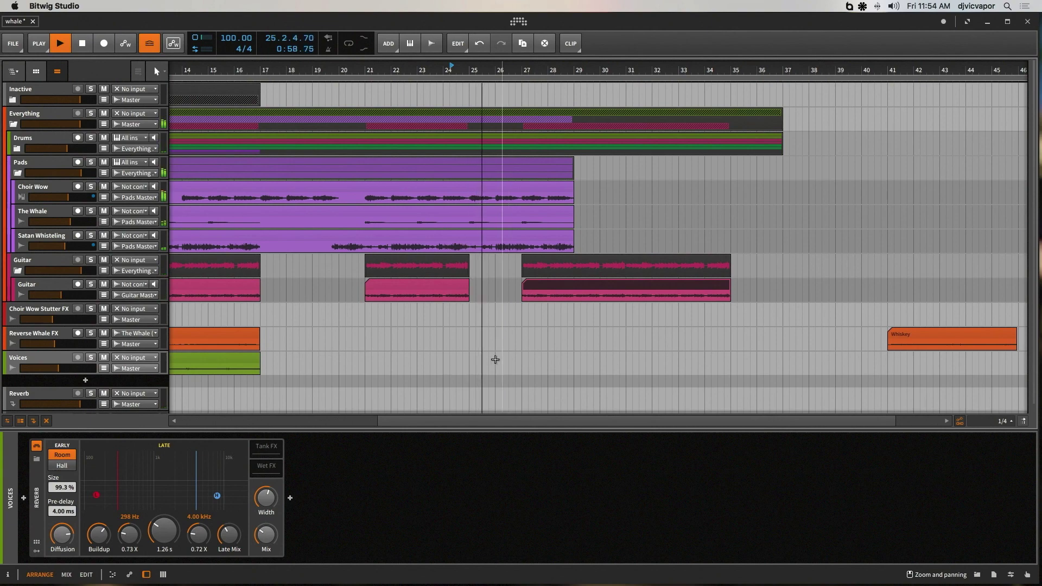
left_click_drag(432, 79, 432, 43)
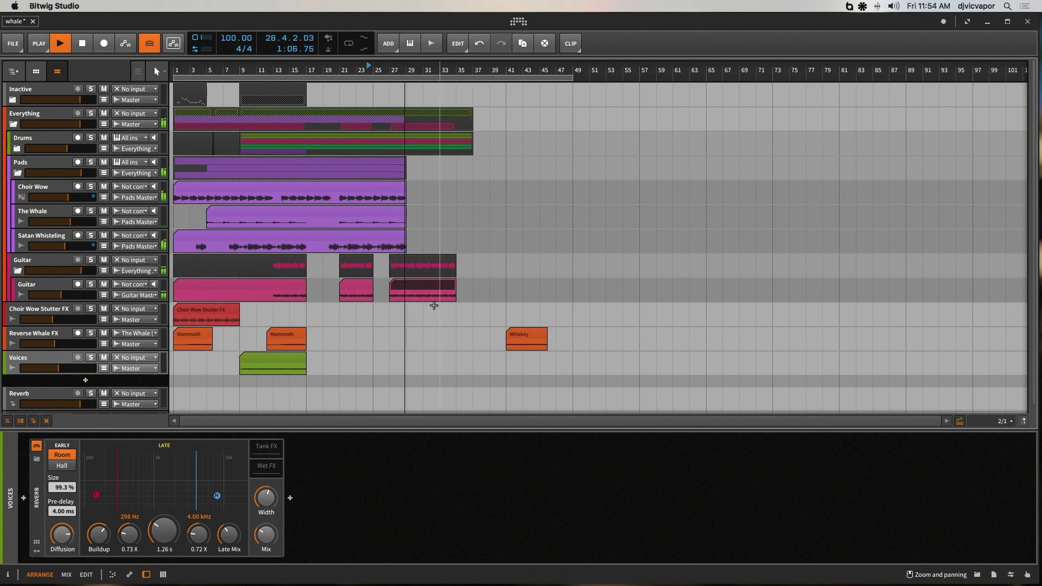
key("space")
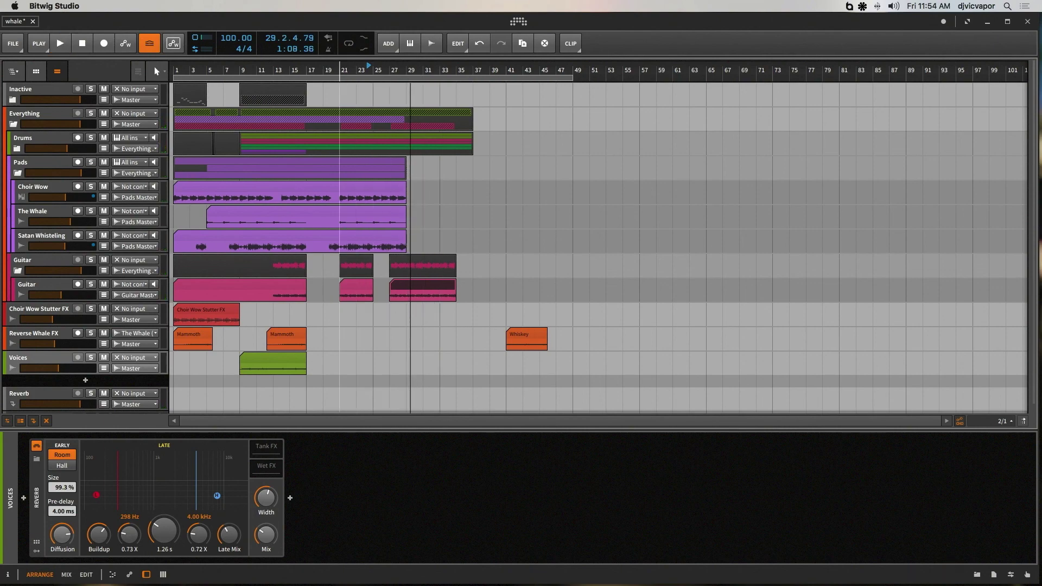
left_click_drag(339, 70, 415, 86)
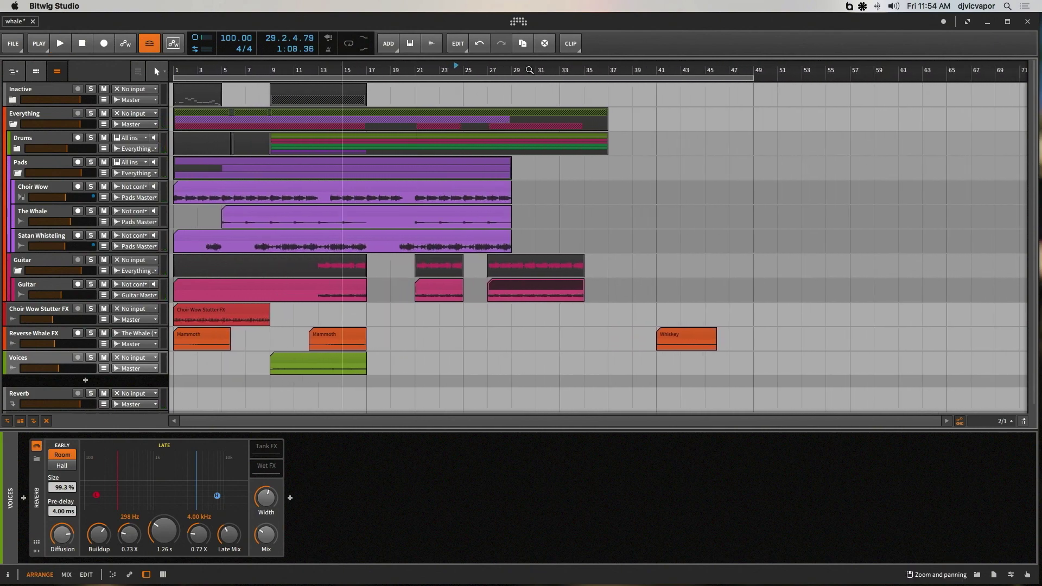
Copy the Choir Wow Stutter FX clip to bar 21 on its track, and play from about bar 19.
left_click(215, 311)
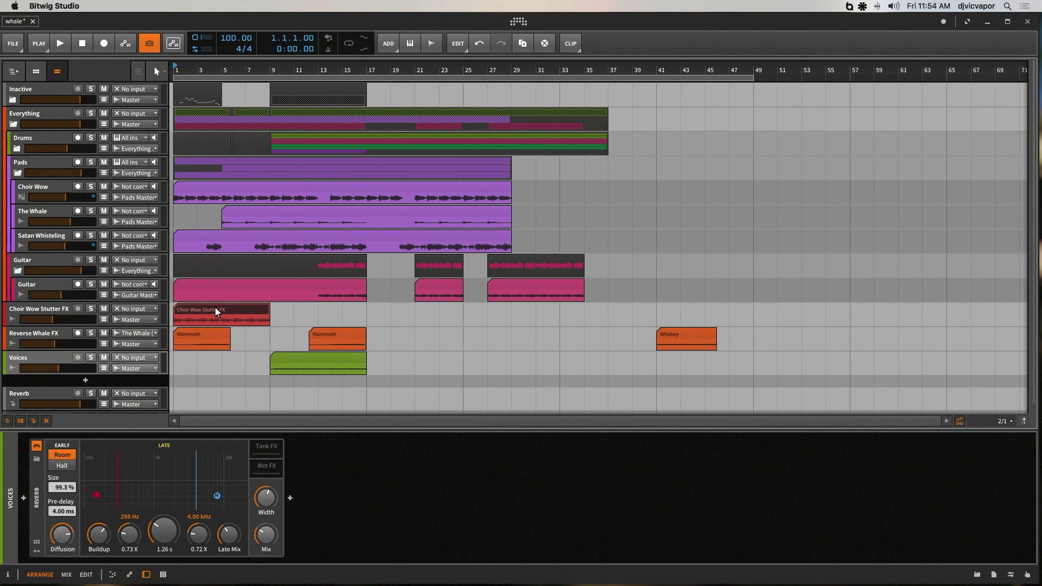
left_click_drag(217, 311, 456, 328)
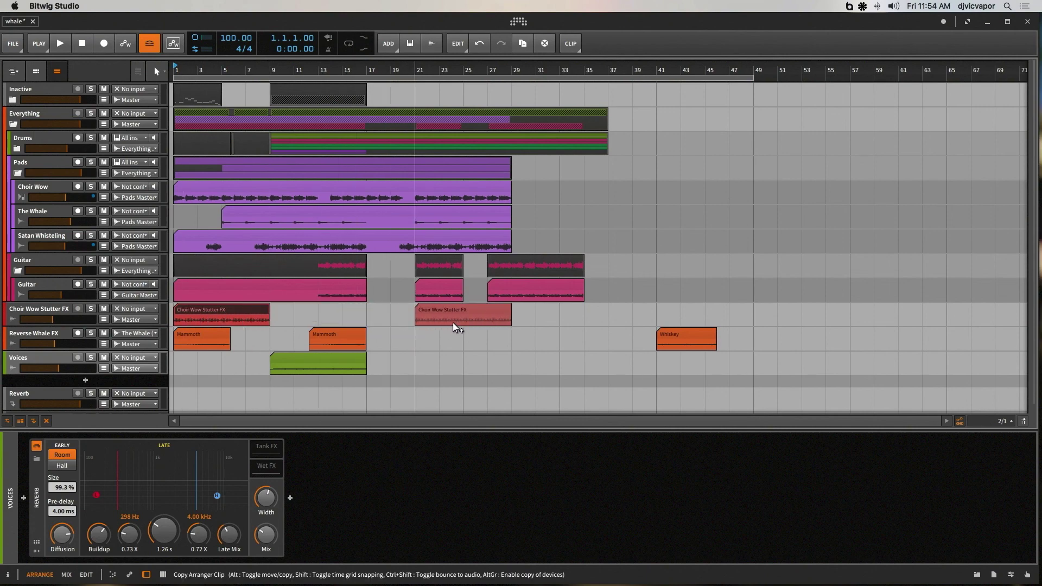
left_click_drag(455, 327, 453, 324)
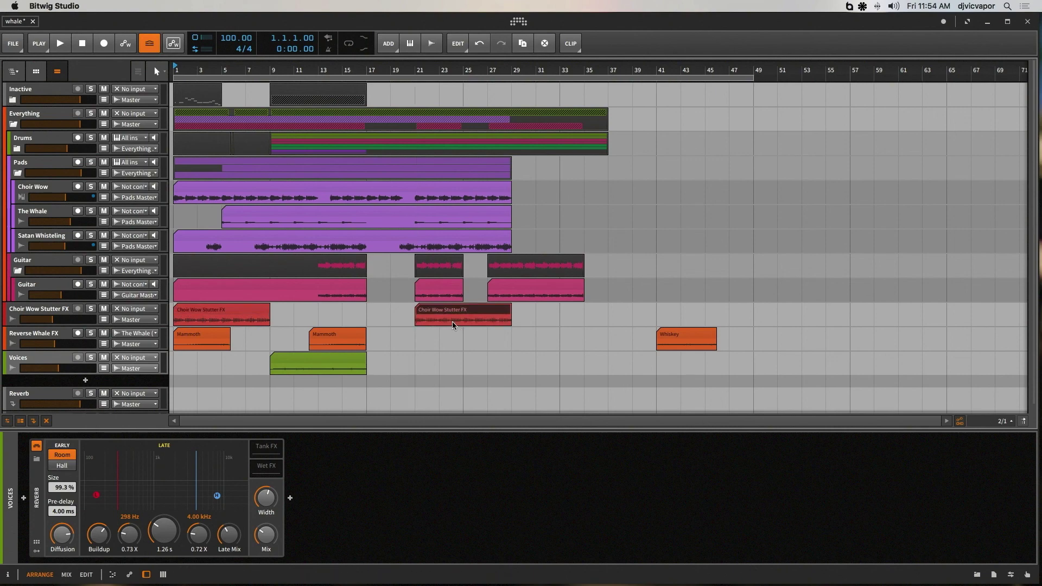
left_click(389, 70)
key("space")
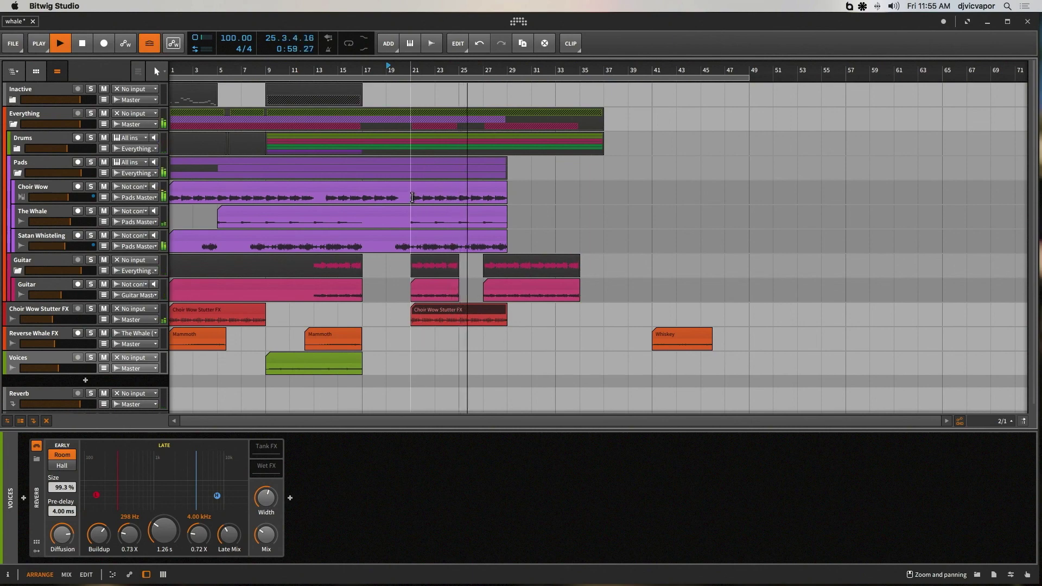
key("space")
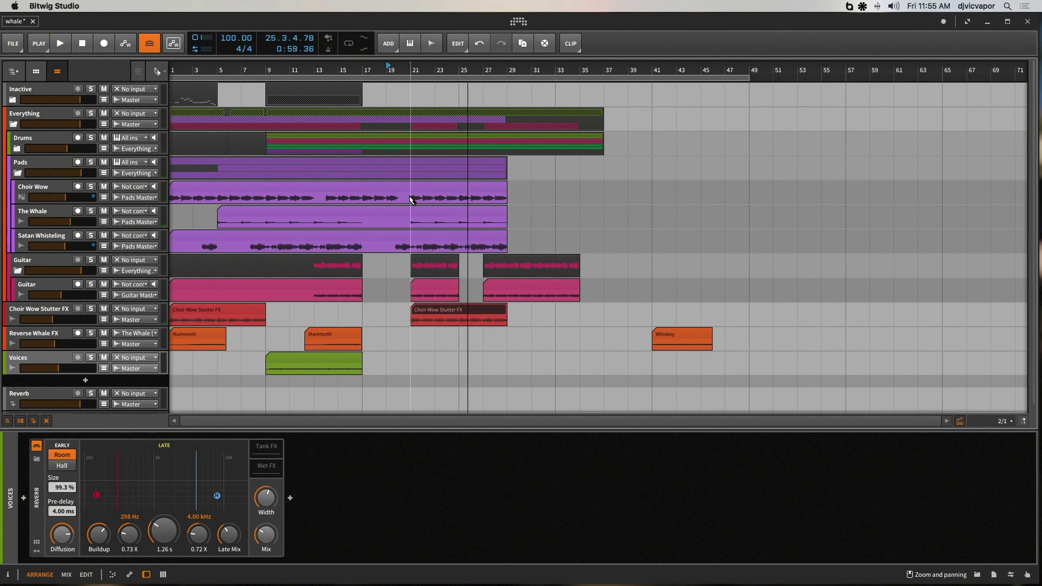
Split the Choir Wow clip at bar 21, move its second part to bar 29 and play from about bar 19.
left_click(410, 200)
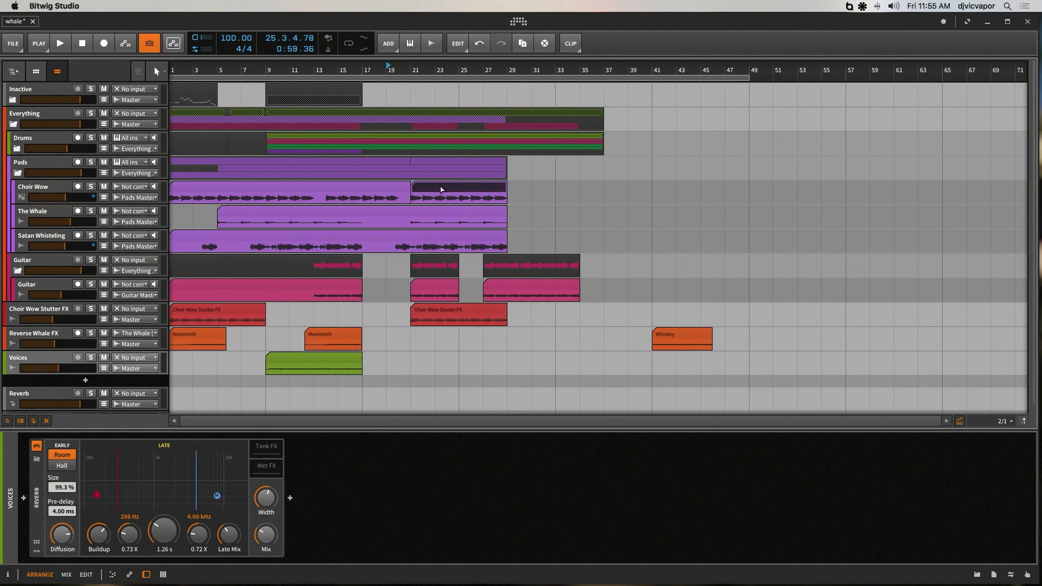
left_click_drag(440, 188, 524, 198)
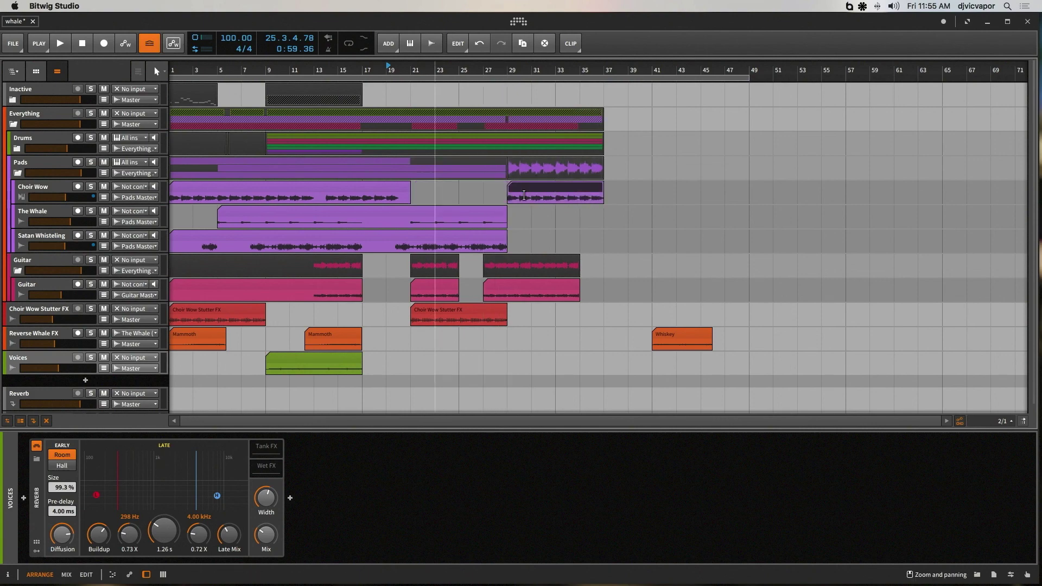
key("space")
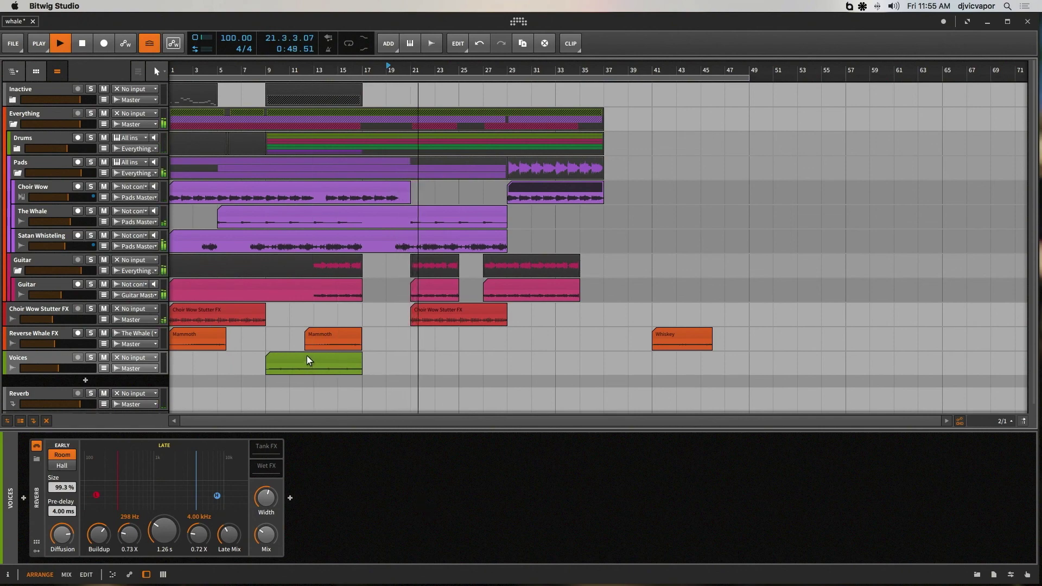
Copy the Voices clip to bar 25 and the second Mammoth clip to end at bar 27, and play from about bar 22.
left_click_drag(307, 356, 492, 371)
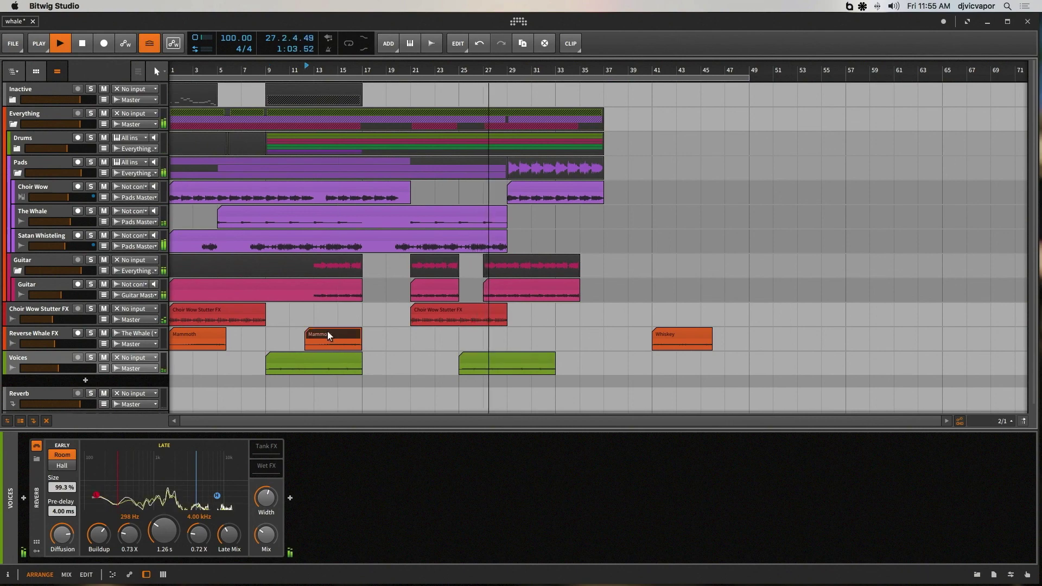
left_click_drag(327, 331, 448, 334)
key("space")
key("space")
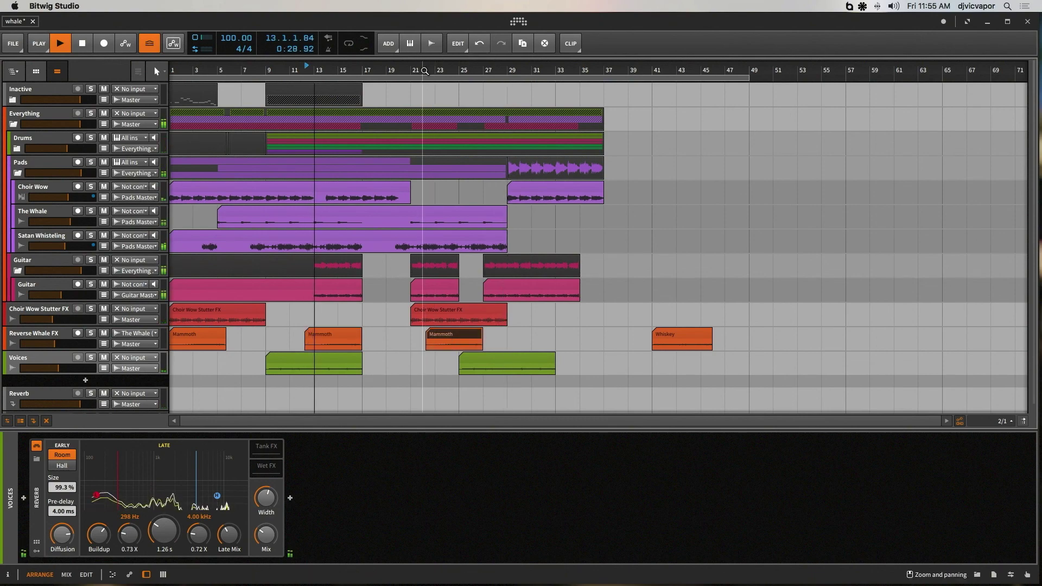
double_click(425, 71)
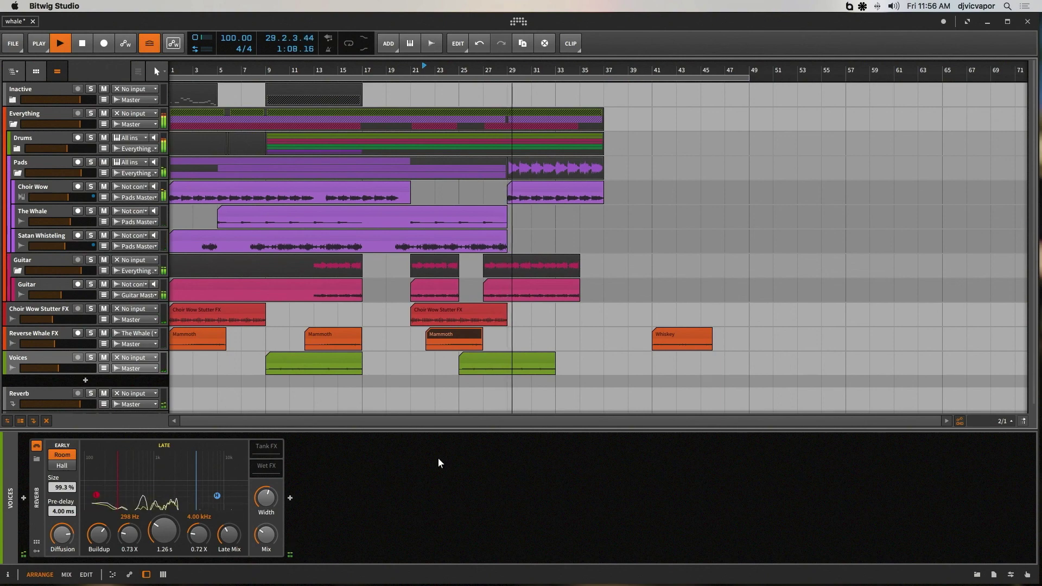
key("space")
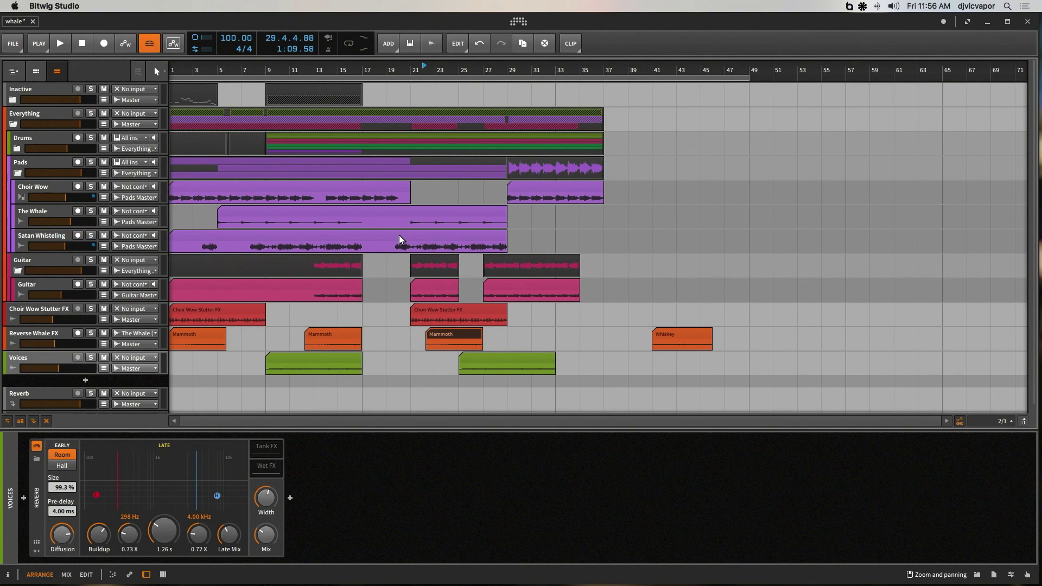
key("space")
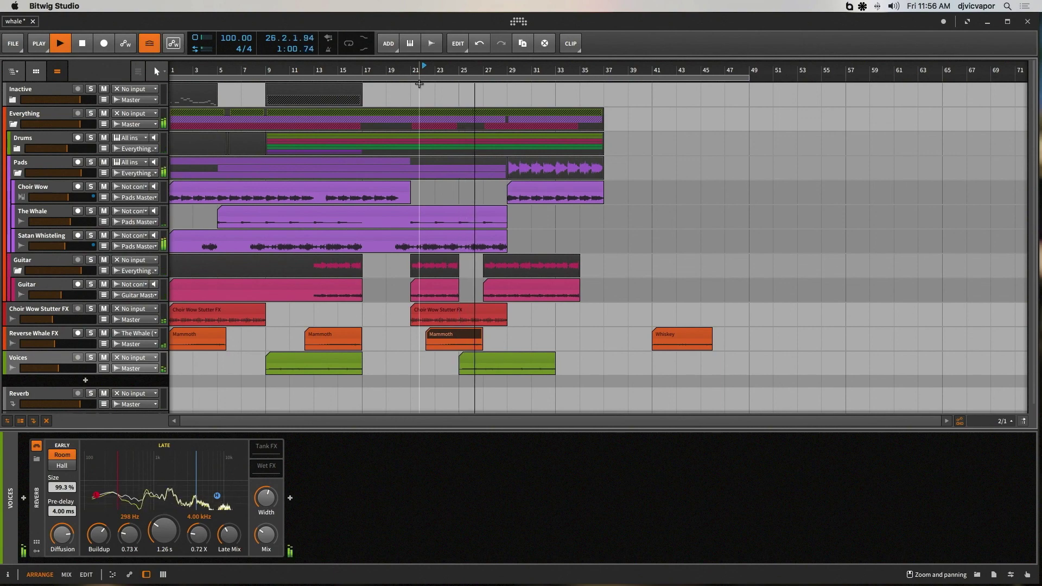
key("space")
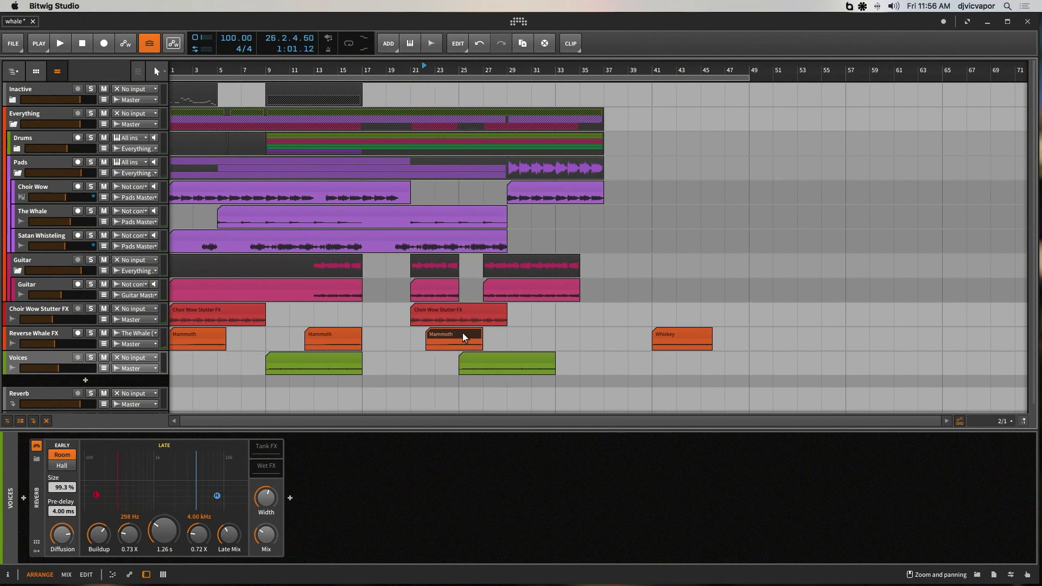
Move the last Mammoth clip to end at bar 25 and the second Voices clip to bar 23, and play from about bar 20.
left_click_drag(457, 335, 438, 332)
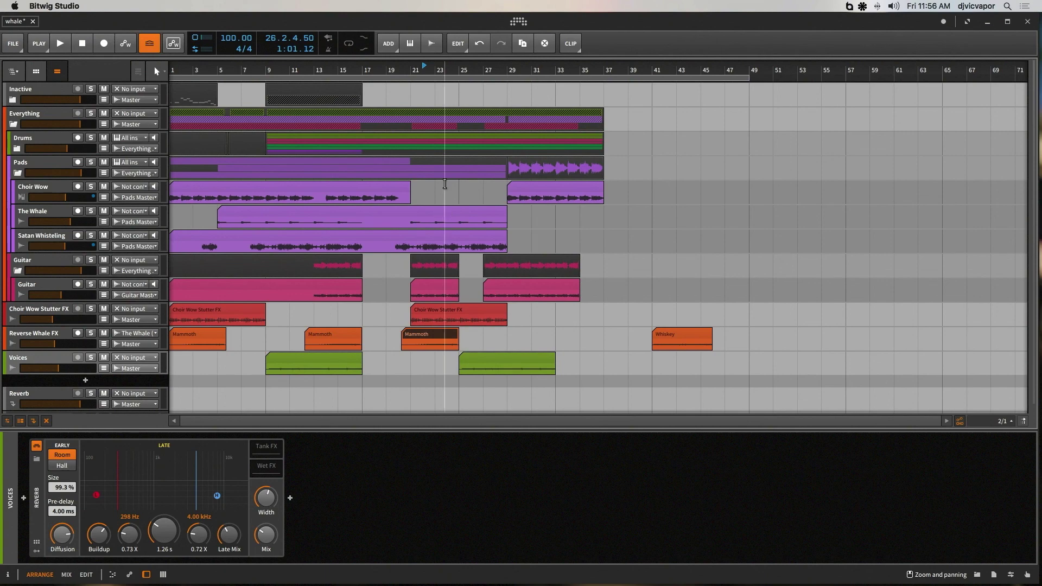
key("space")
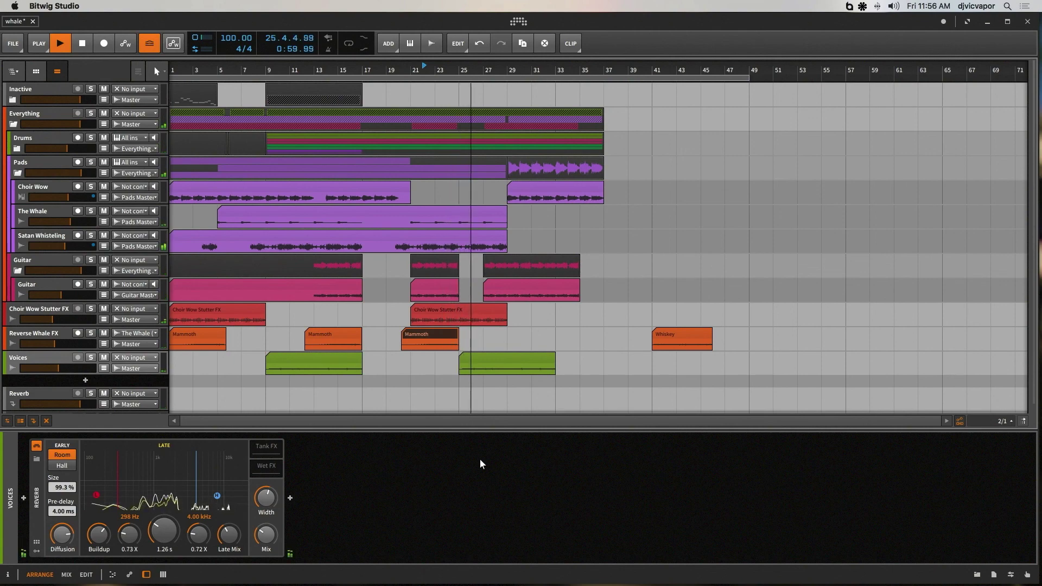
left_click_drag(492, 354, 467, 357)
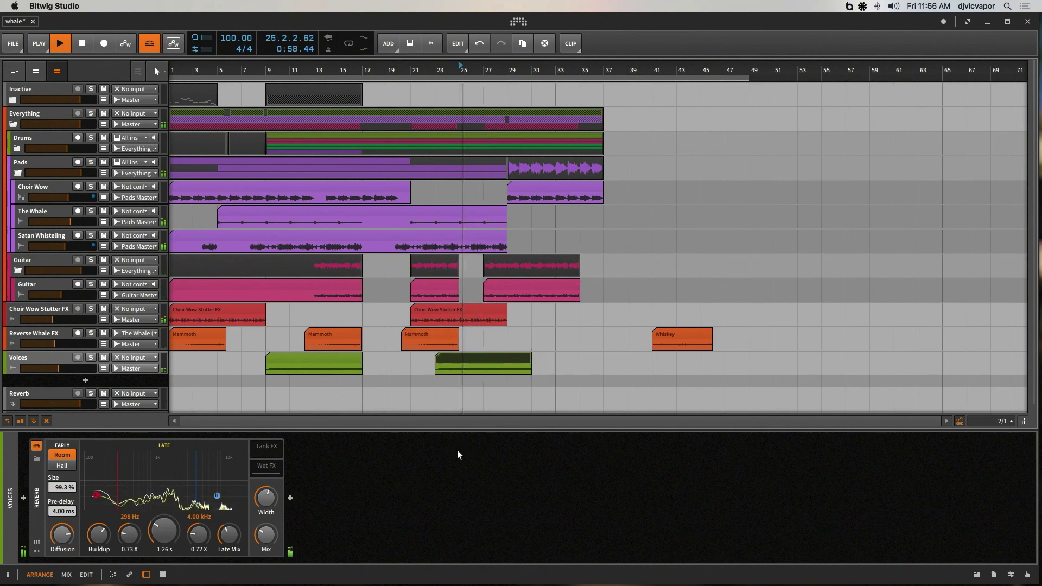
left_click(398, 66)
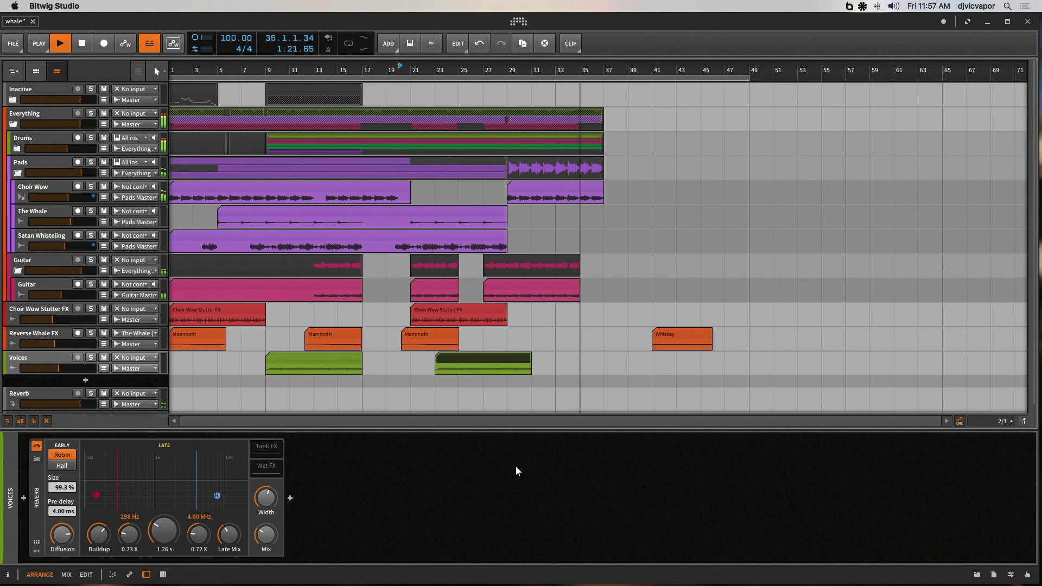
key("space")
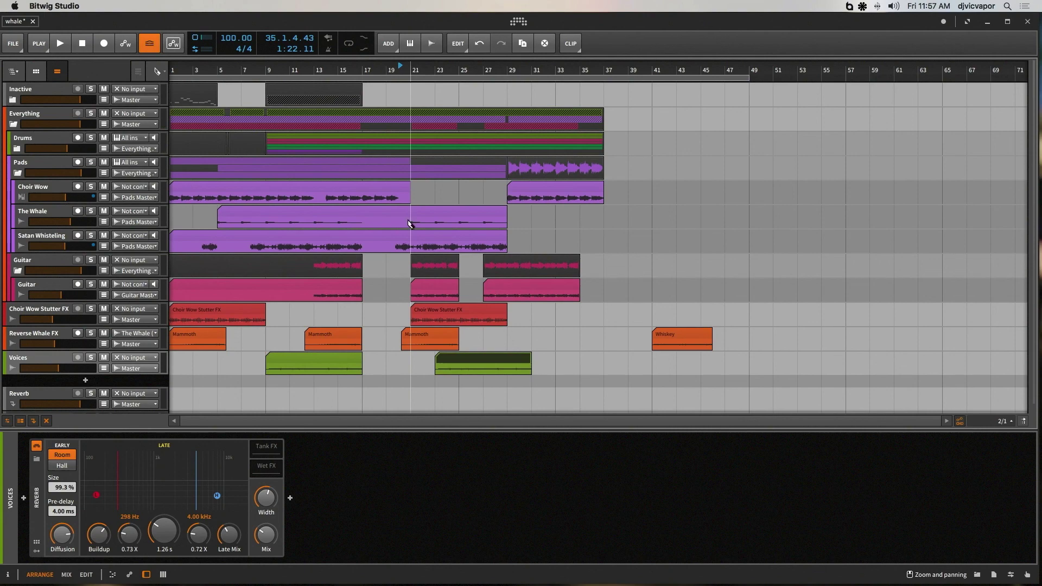
Split The Whale clip at bar 21, move its second part to bar 29 and play the arrangement, including from bar 15.
left_click(410, 219)
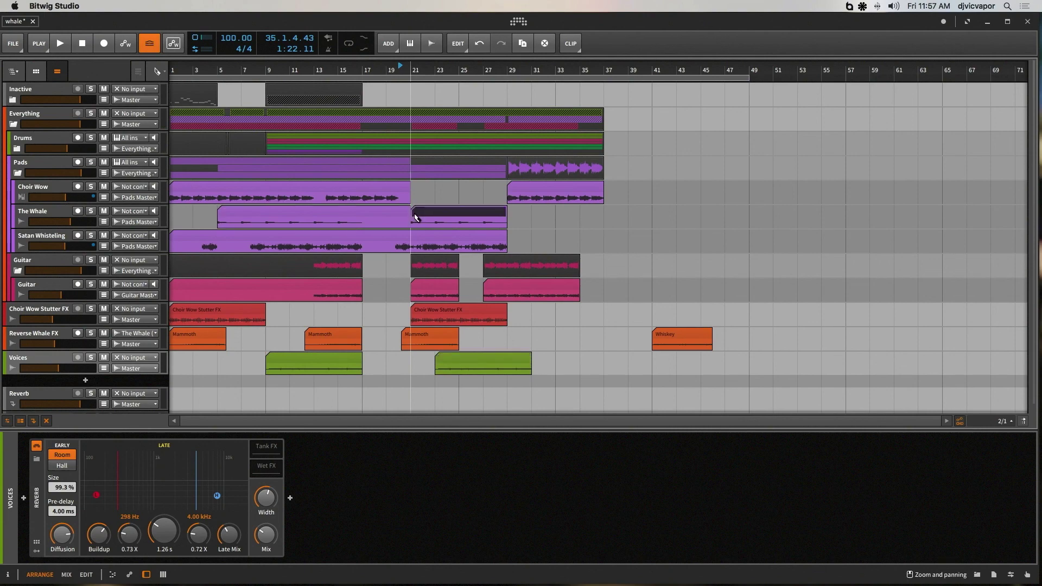
left_click_drag(420, 211, 517, 221)
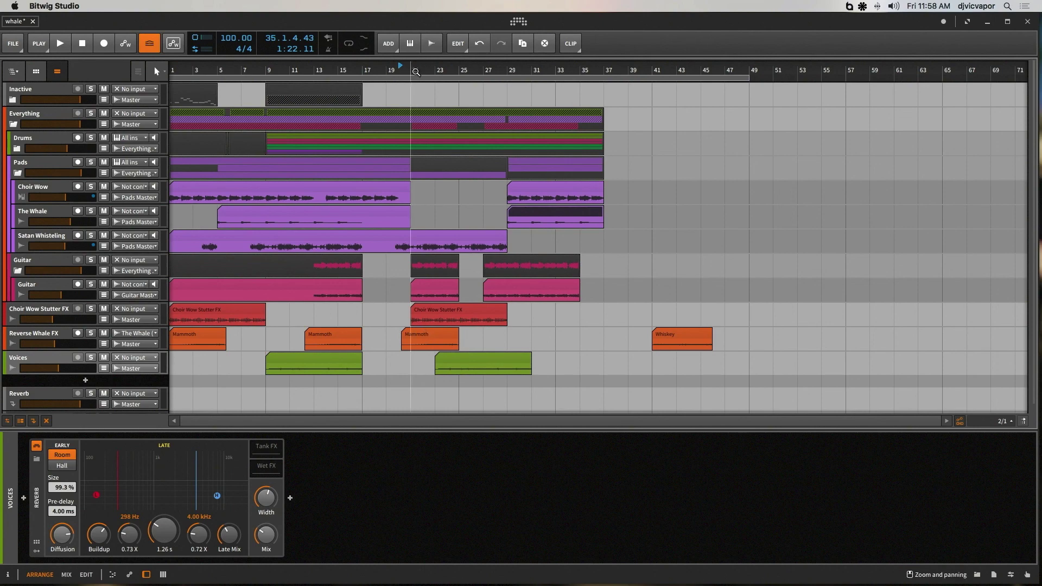
key("space")
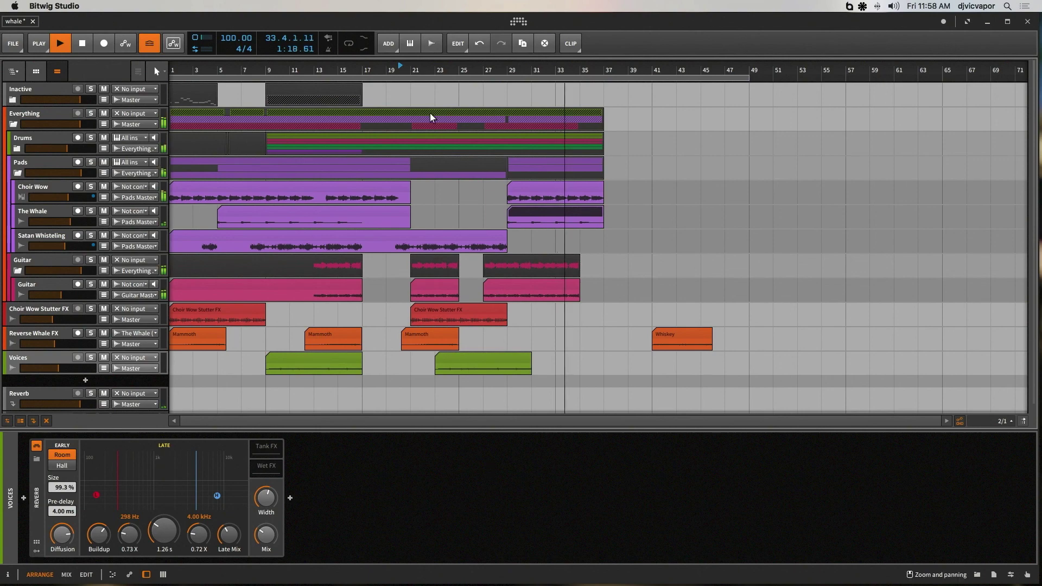
mouse_move(434, 77)
left_mouse_down()
mouse_move(373, 62)
mouse_move(439, 76)
left_mouse_up()
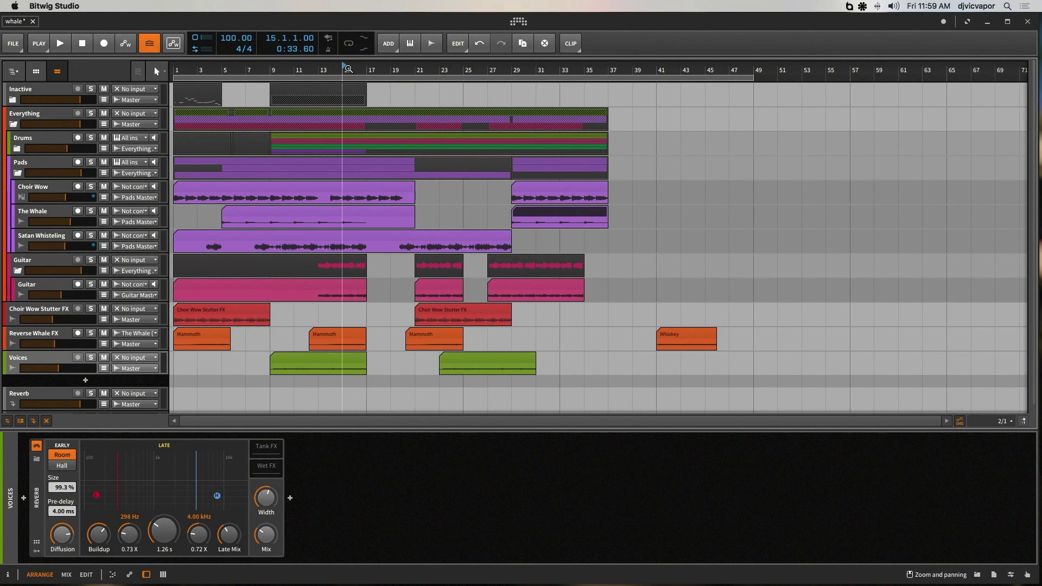
key("space")
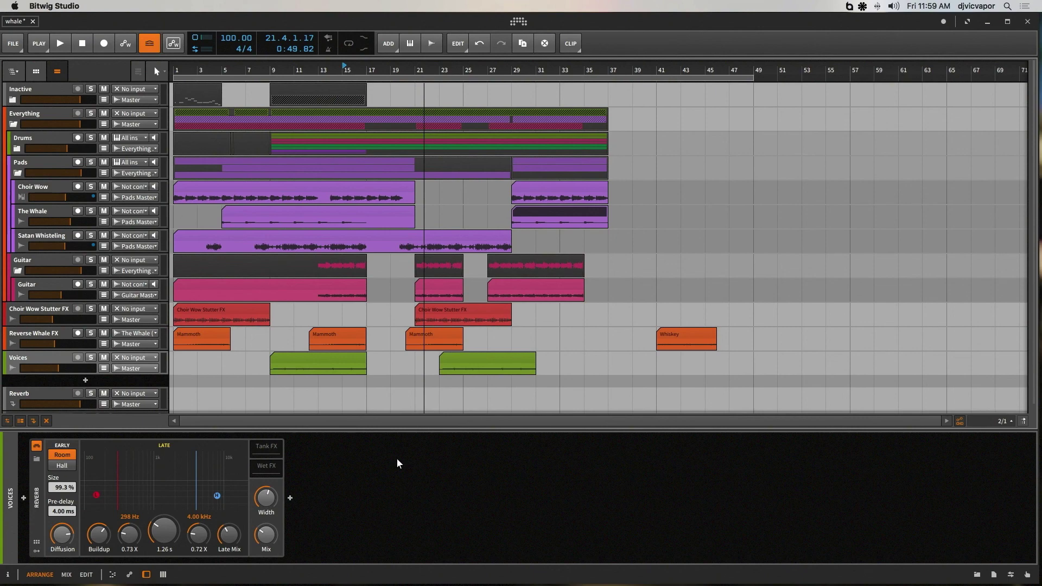
key("space")
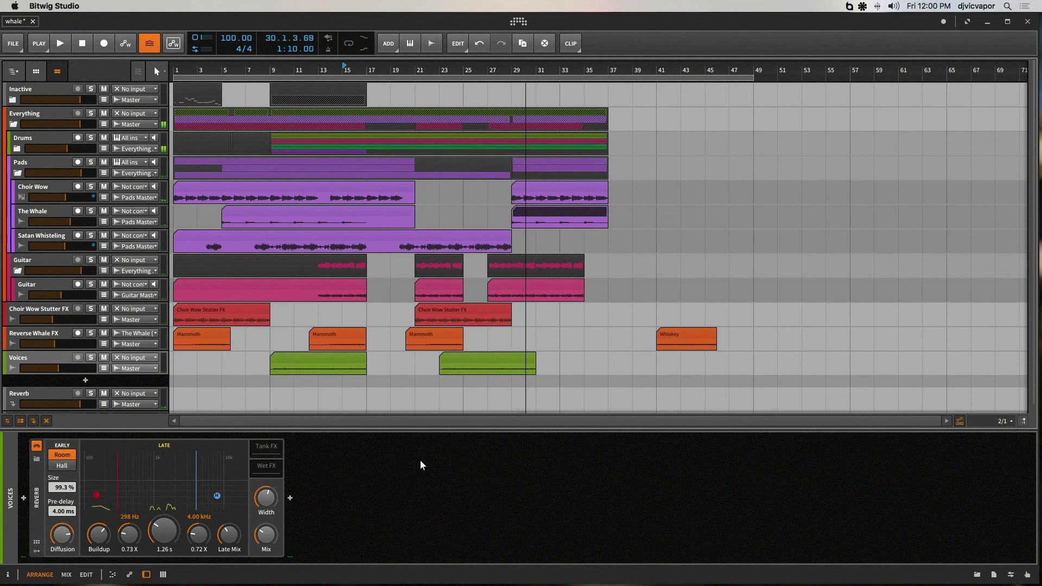
Audition the Whiskey clip on the Reverse Whale FX track from bar 41.
left_click(659, 72)
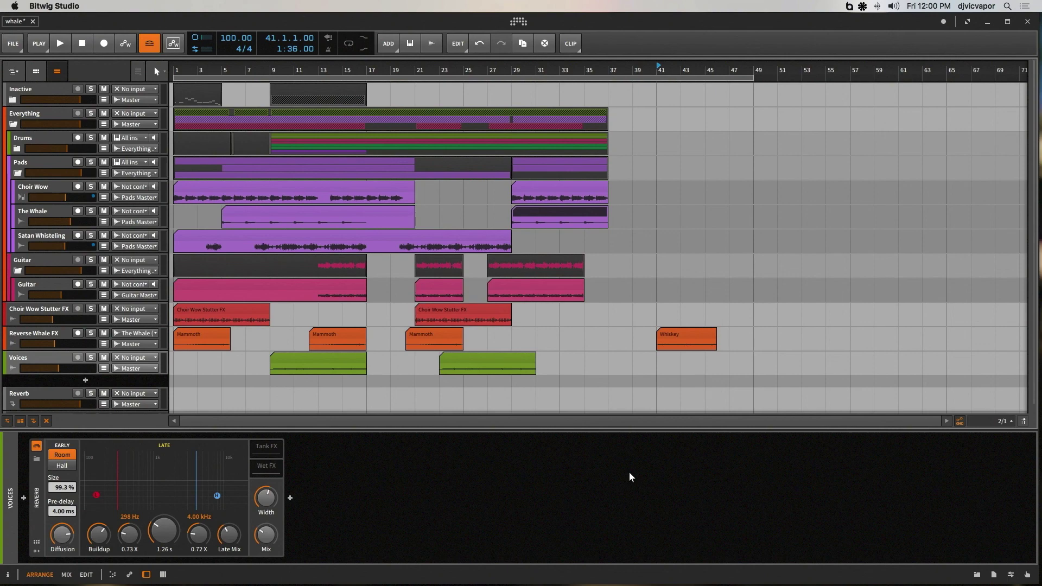
key("space")
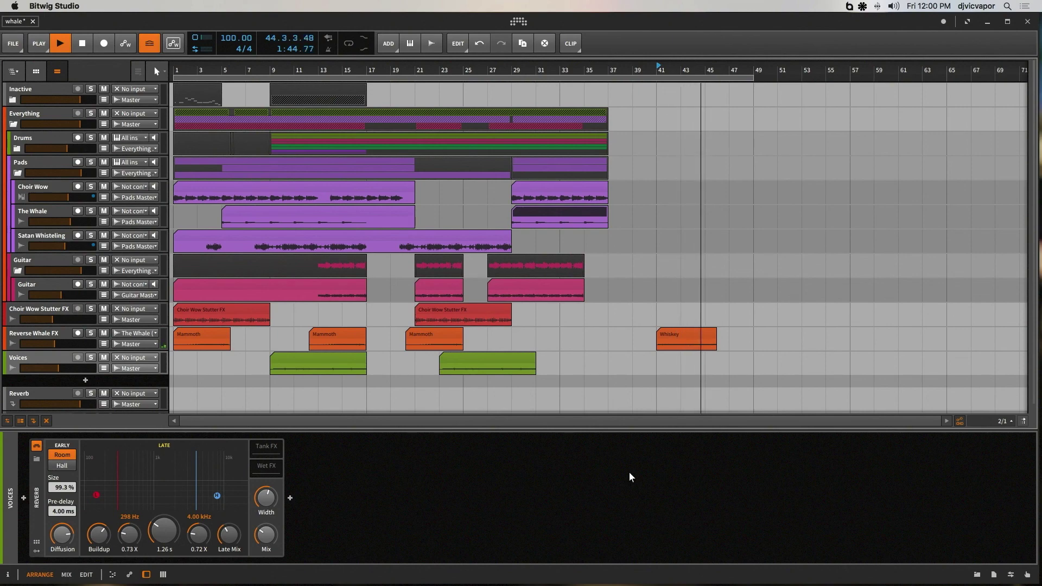
key("space")
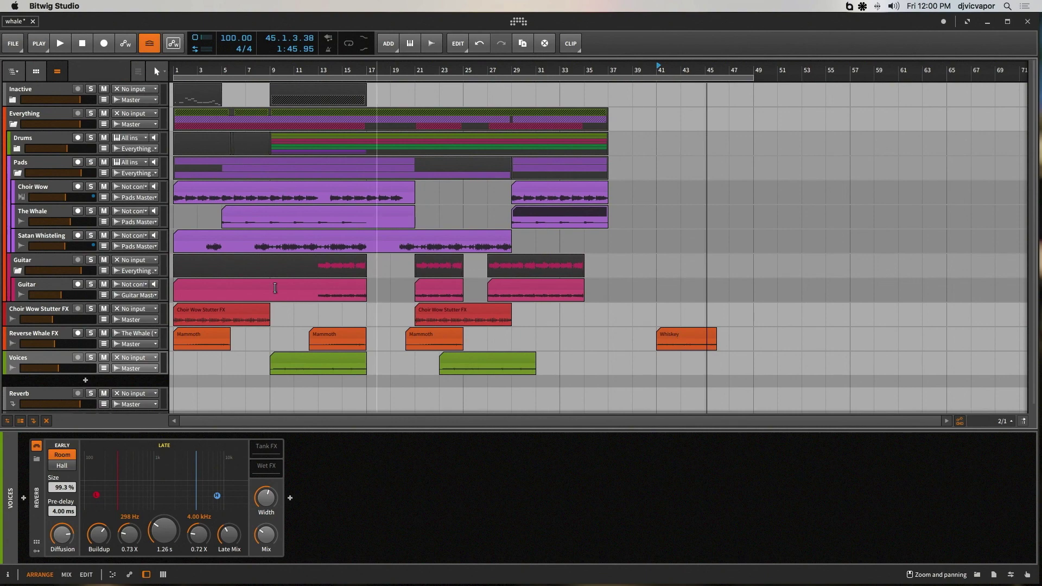
Collapse the Guitar and Pads groups, and move the Whiskey clip to bar 25 on a new track below Voices.
left_click(17, 269)
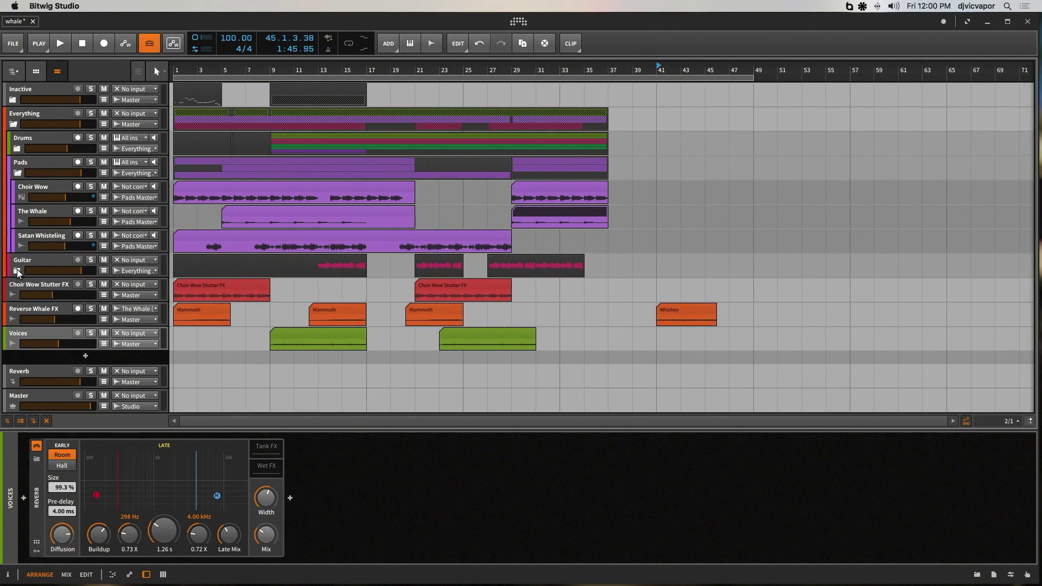
left_click(20, 172)
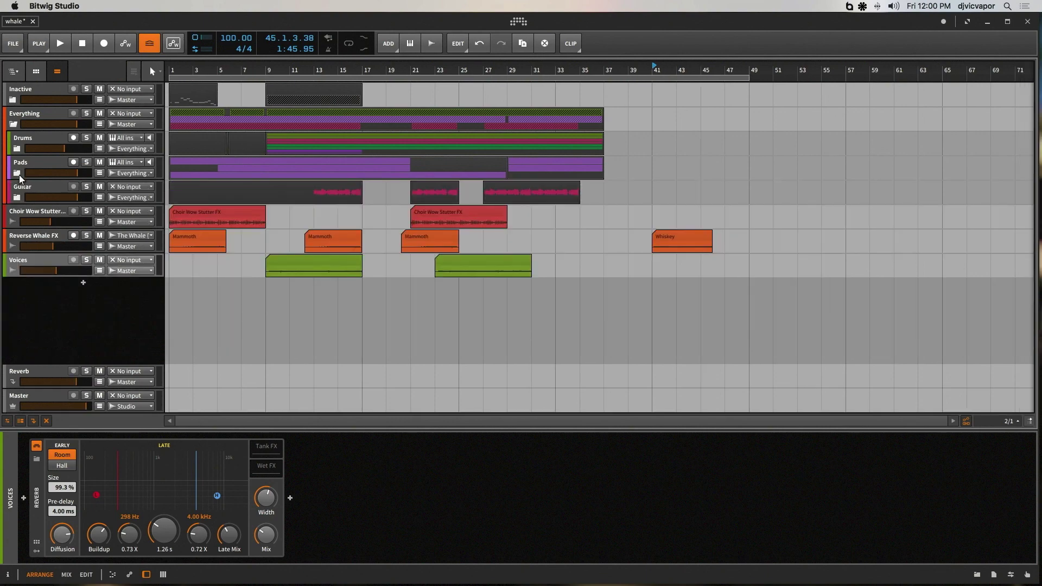
left_click_drag(672, 235, 483, 296)
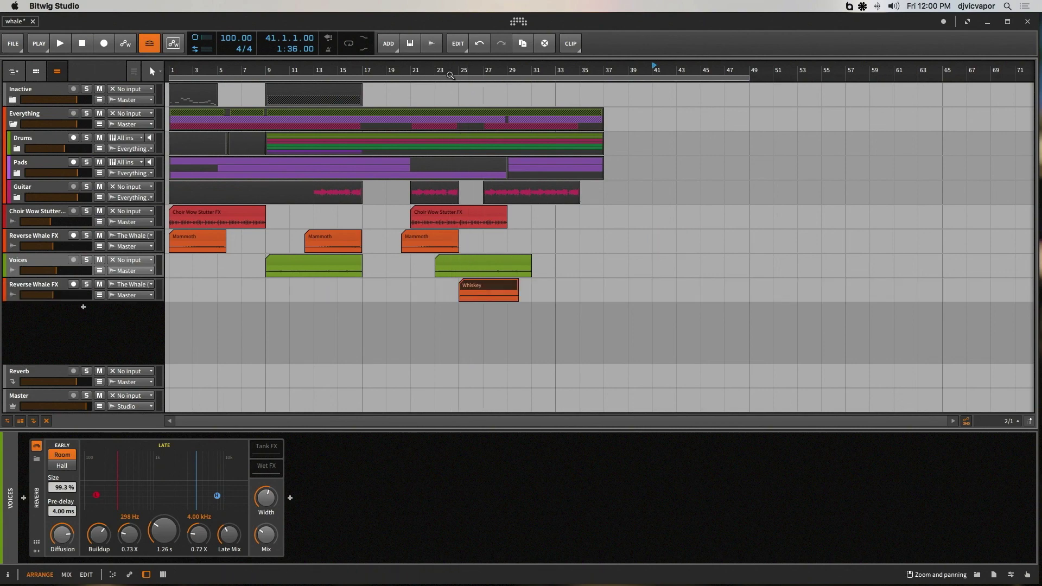
Play the passage with the moved Whiskey clip from about bar 24, and return the playhead to the song's start.
key("space")
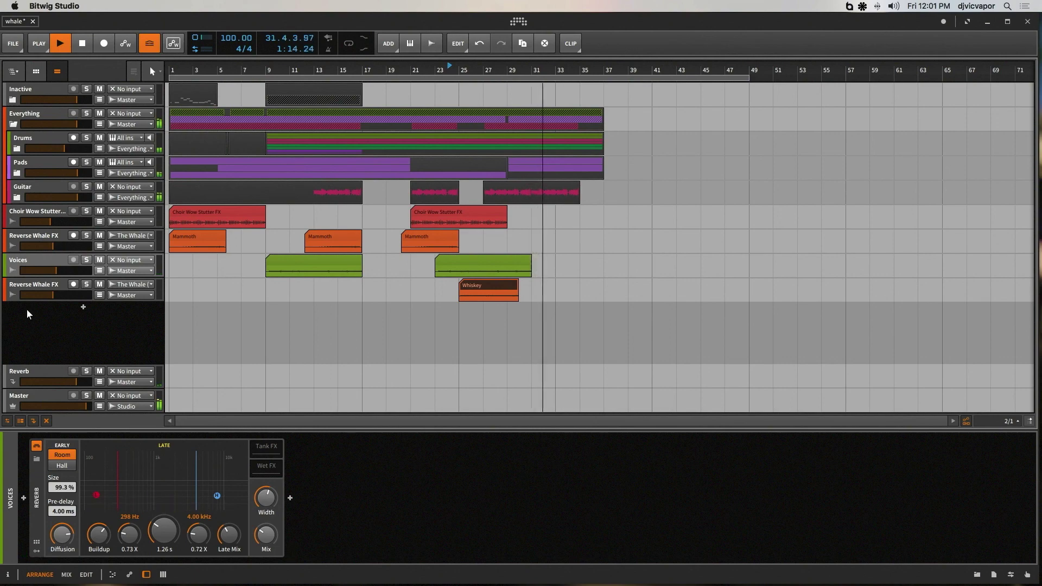
key("space")
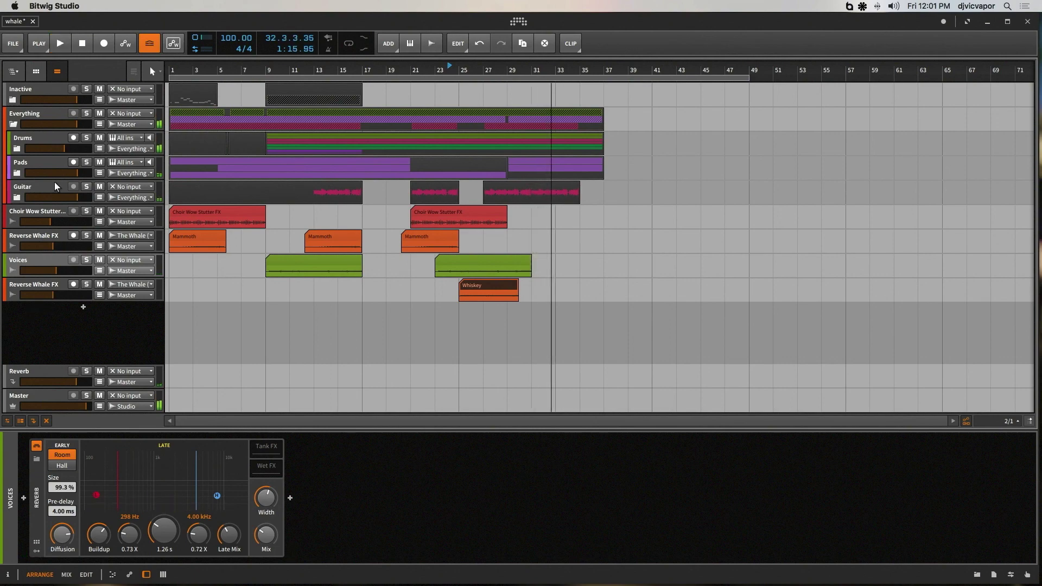
left_click(89, 43)
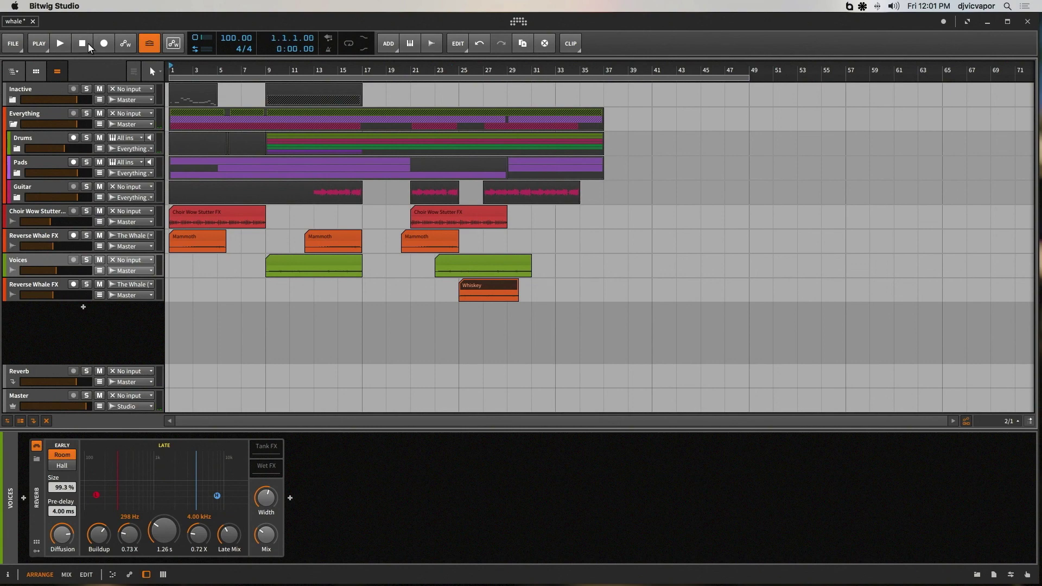